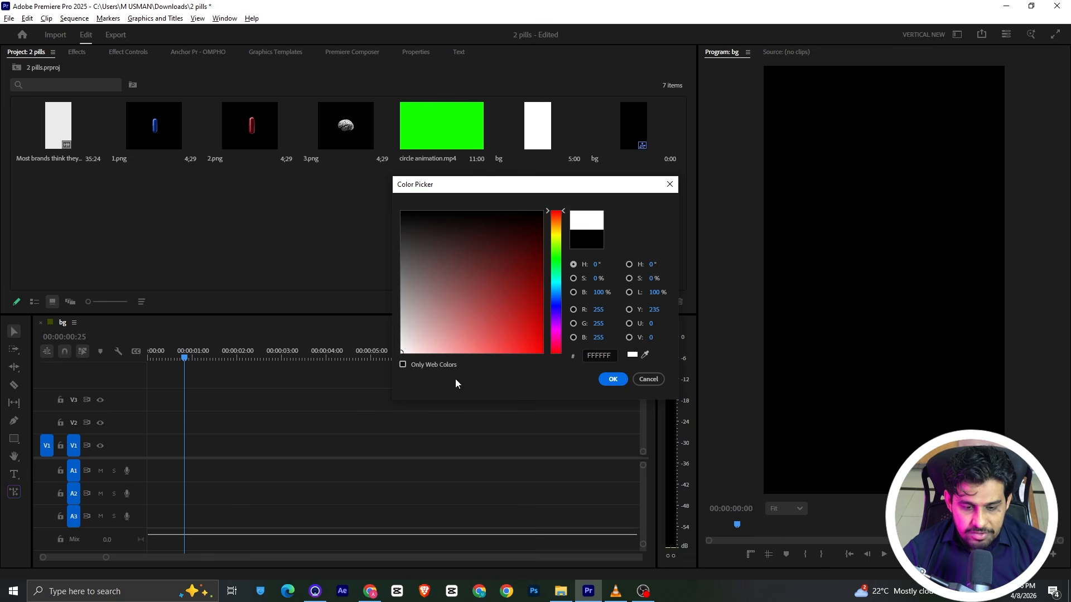
Step: Create a white color matte, place it at the start of V1 and extend it to about 7 seconds 14 frames
click(604, 381)
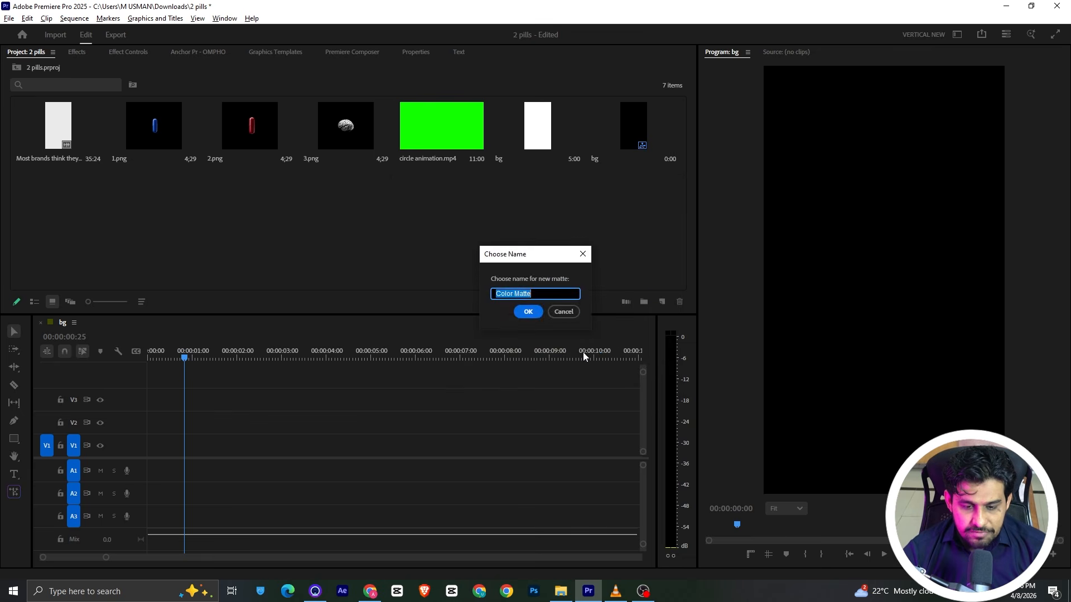
click(526, 309)
drag(67, 202, 135, 449)
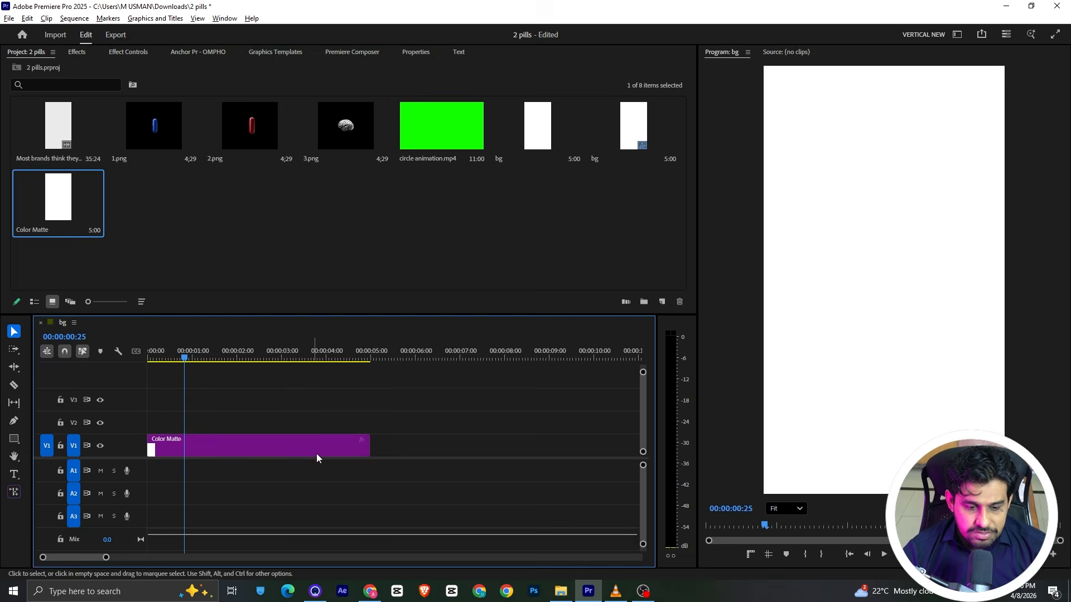
drag(369, 449, 479, 448)
Step: Switch to VLC and examine how the red and blue pills first appear in the reference video
key(alt+Tab)
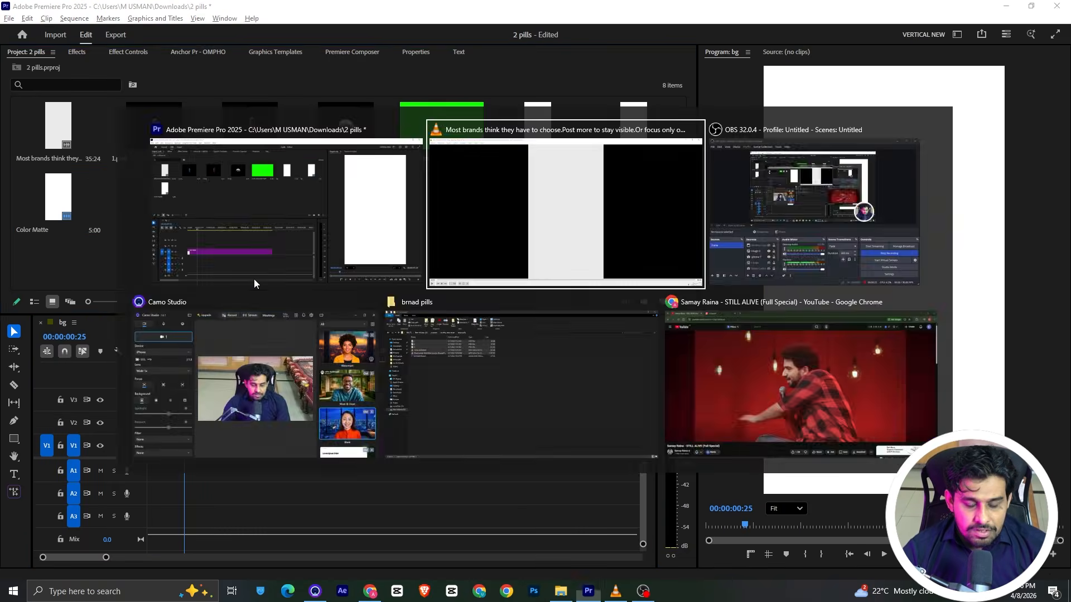
click(10, 570)
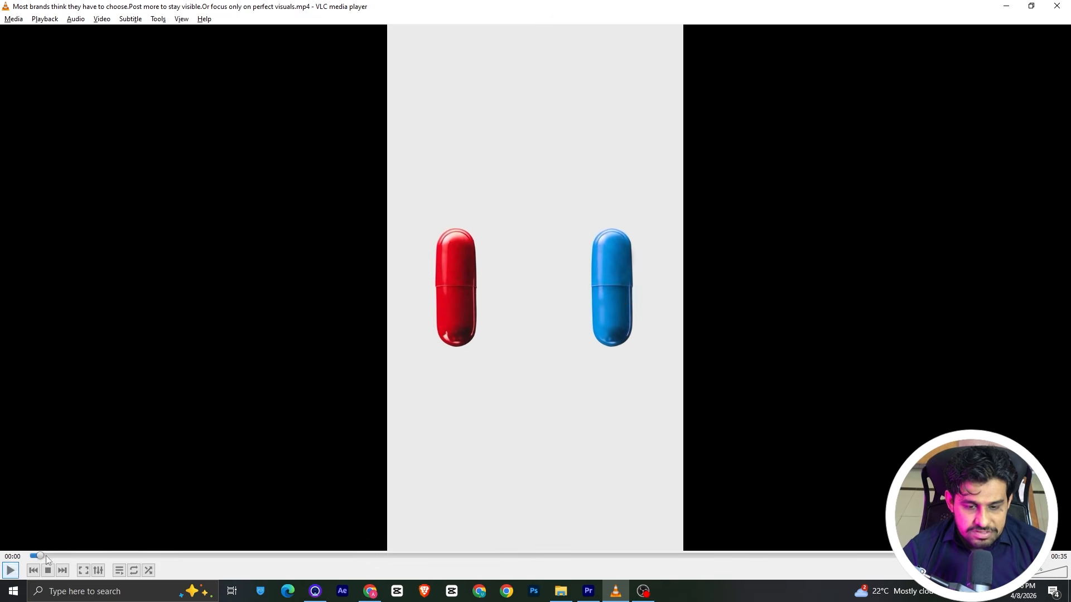
key(space)
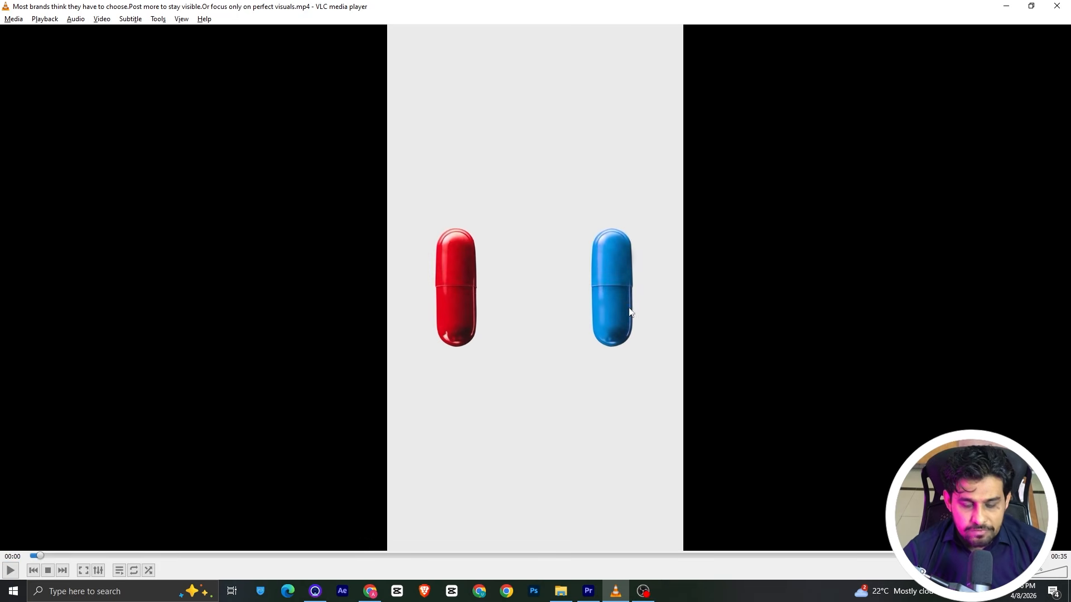
Step: Return to Premiere Pro, place 2.png at the start of V2, and set its scale to 200 and horizontal position to 150
key(alt+Tab)
click(241, 162)
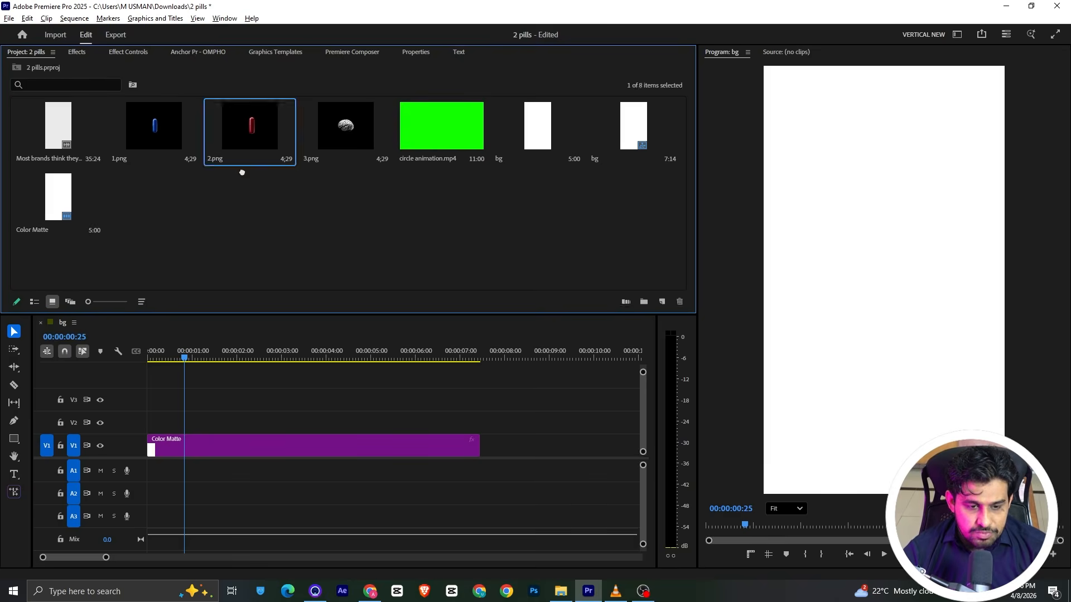
drag(242, 172, 152, 428)
click(171, 425)
click(128, 52)
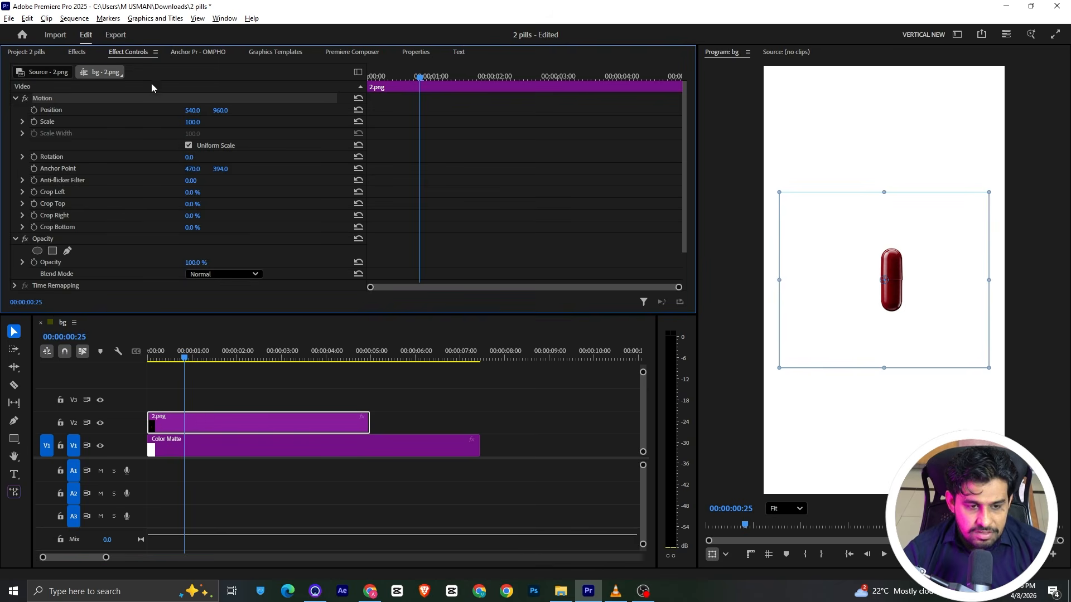
drag(192, 122, 84, 110)
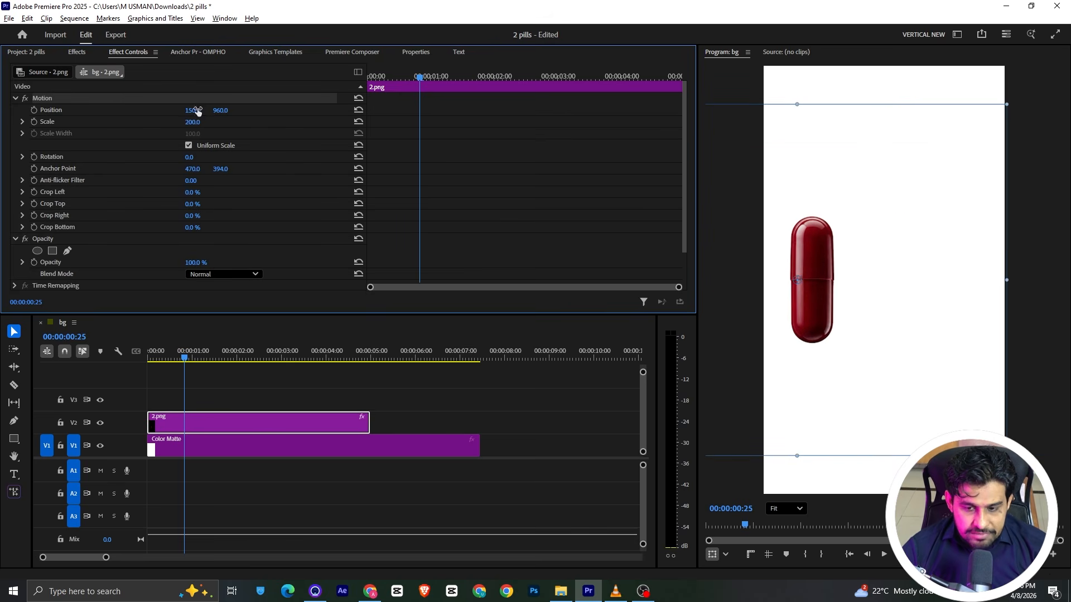
Step: Place 1.png at the start of V3, set its scale to 235 and horizontal position to 799, and save the project
click(28, 51)
drag(185, 132, 159, 400)
click(110, 52)
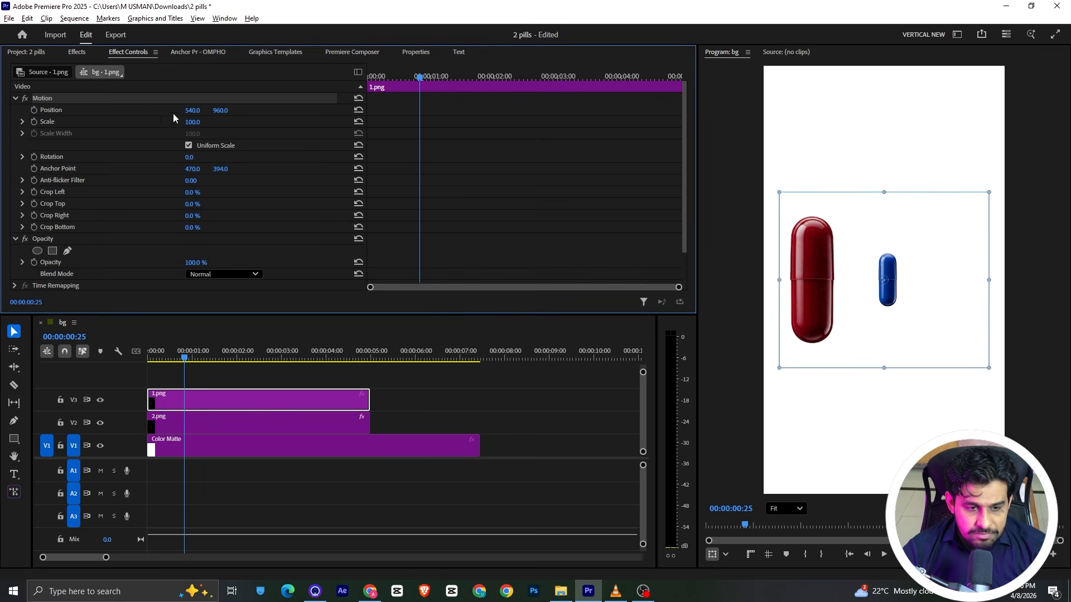
click(195, 122)
text(200)
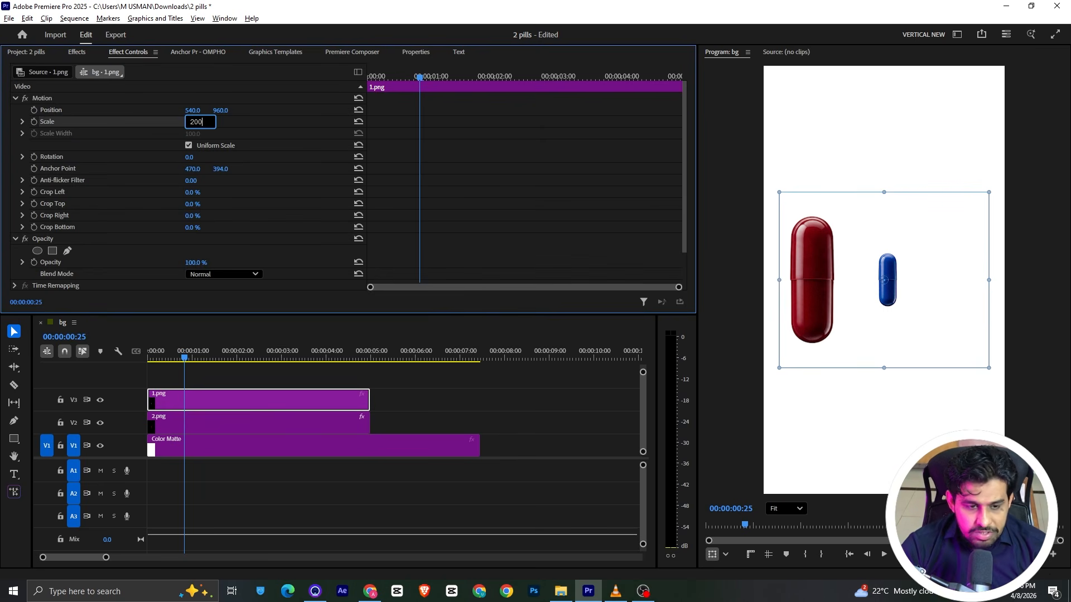
key(Return)
mouse_move(193, 122)
mouse_down()
mouse_move(212, 121)
mouse_move(198, 111)
mouse_up()
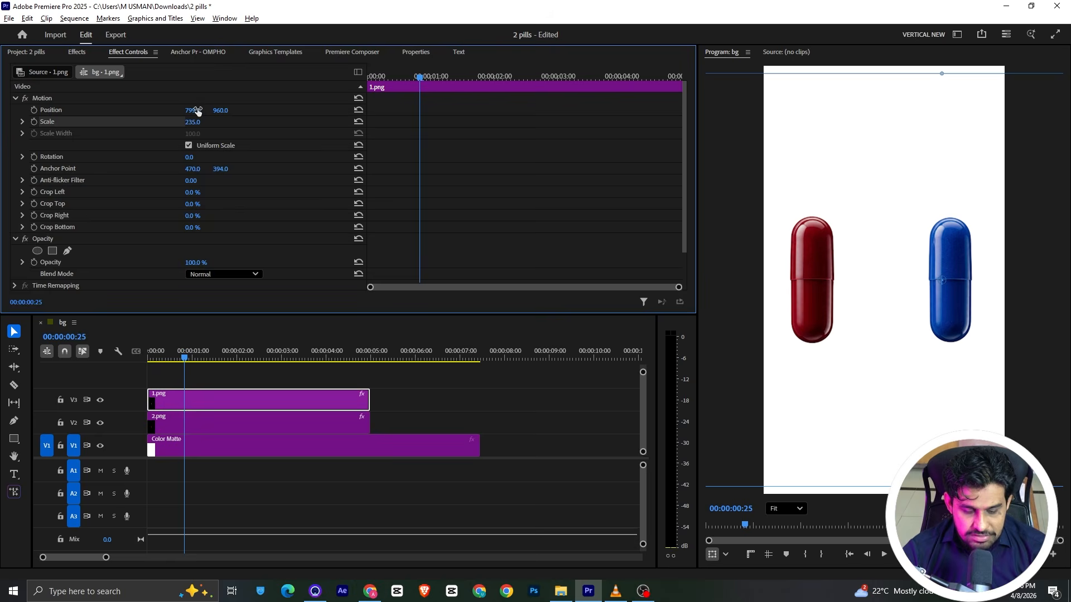
key(ctrl+s)
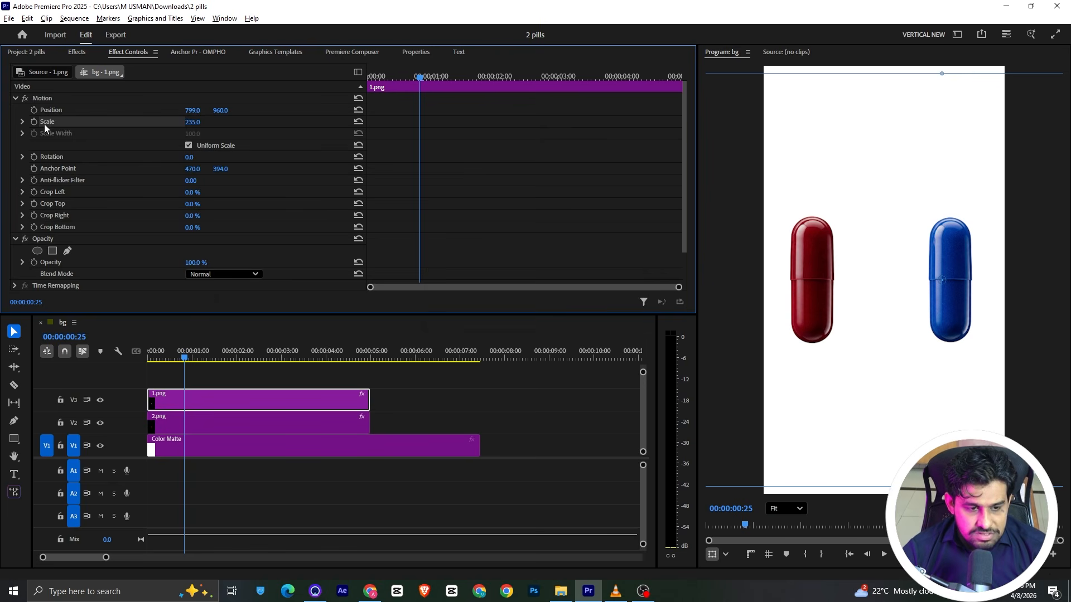
Step: Keyframe the red pill's scale and opacity at 00:00:00:25 and set its scale to 374 at the clip's start
click(188, 426)
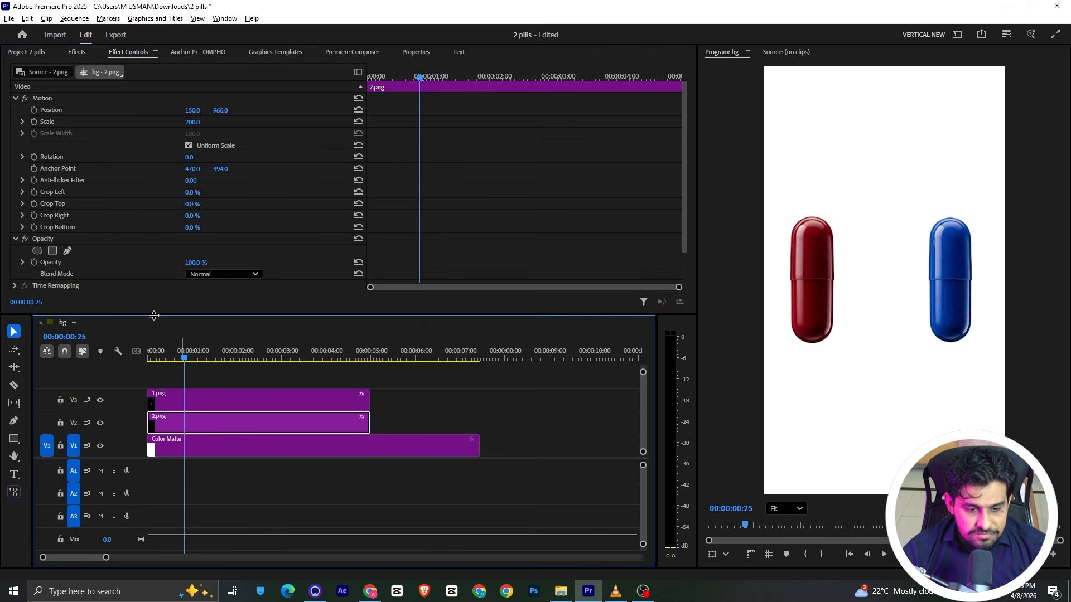
click(35, 262)
click(34, 122)
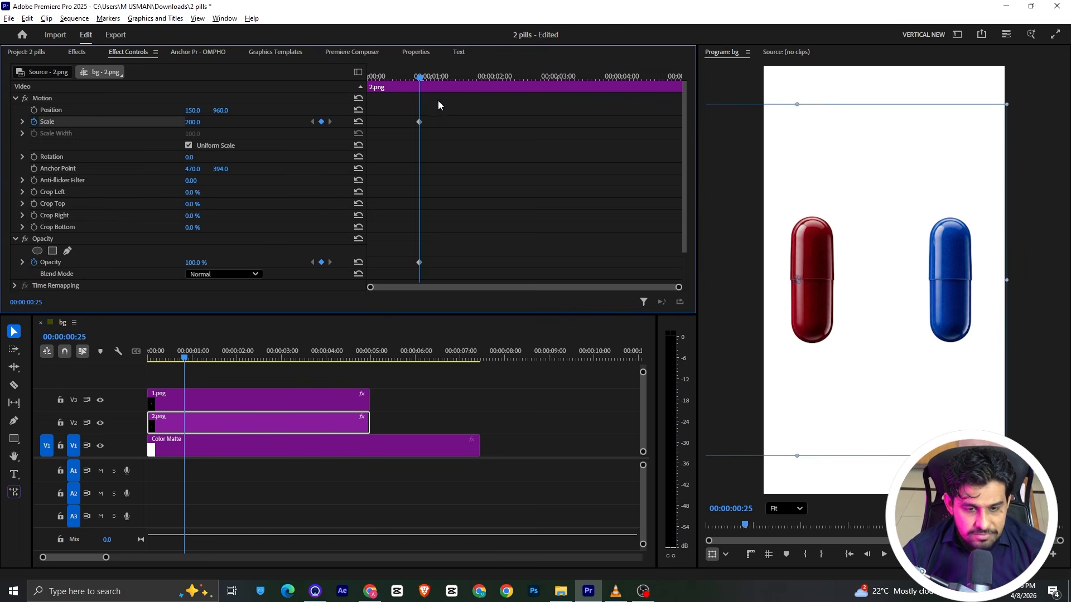
drag(420, 78, 347, 97)
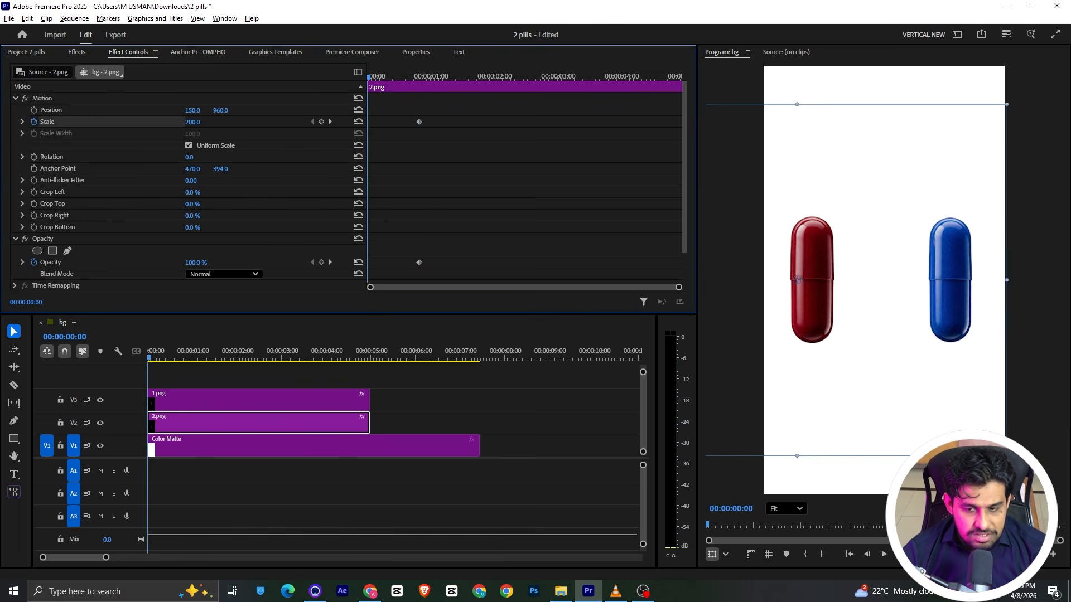
drag(192, 122, 290, 122)
Step: At the clips' start, set the blue pill's scale to 447 and both pills' opacity to 0%, save, and preview the animation
click(212, 405)
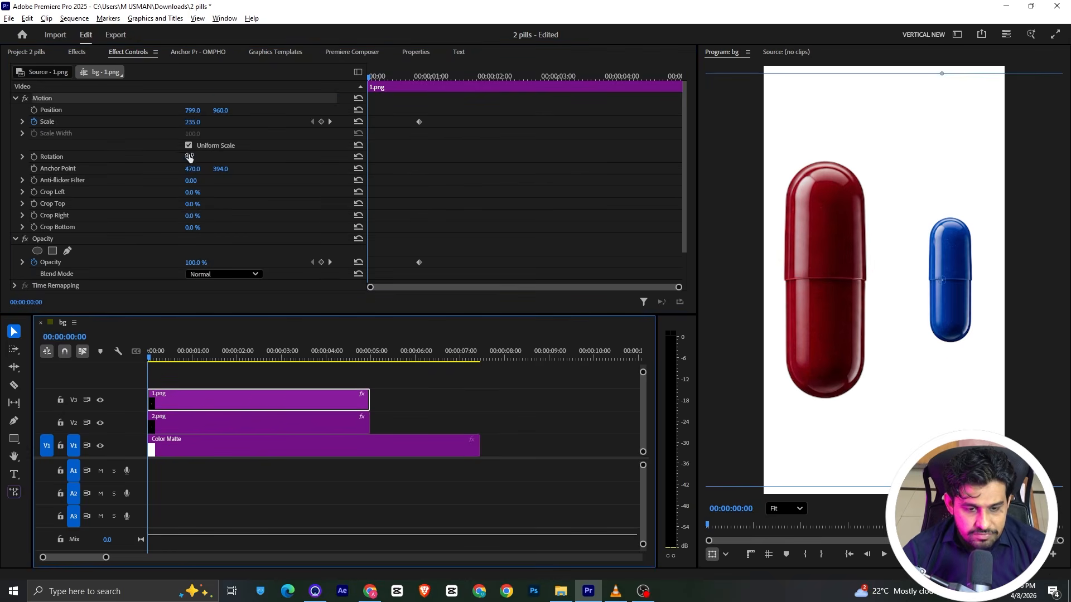
drag(193, 121, 201, 123)
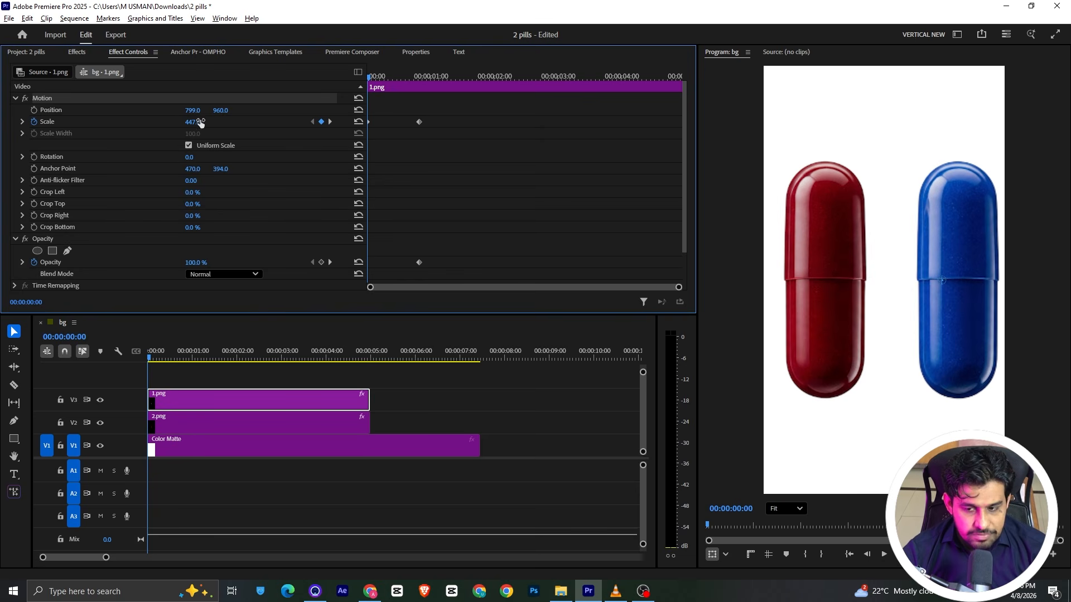
drag(191, 264, 139, 263)
click(260, 423)
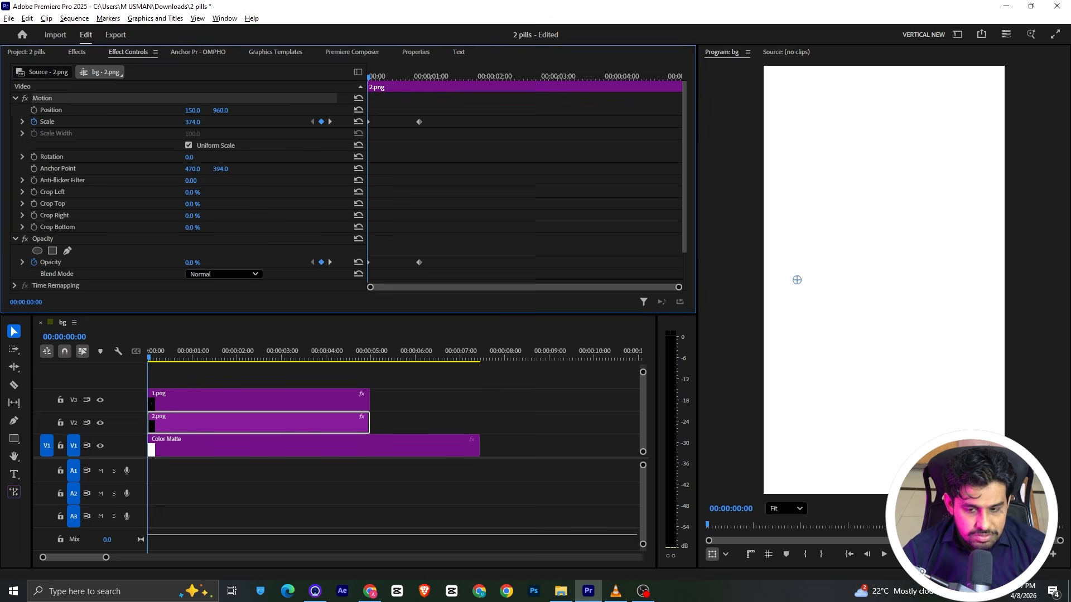
key(ctrl+s)
key(space)
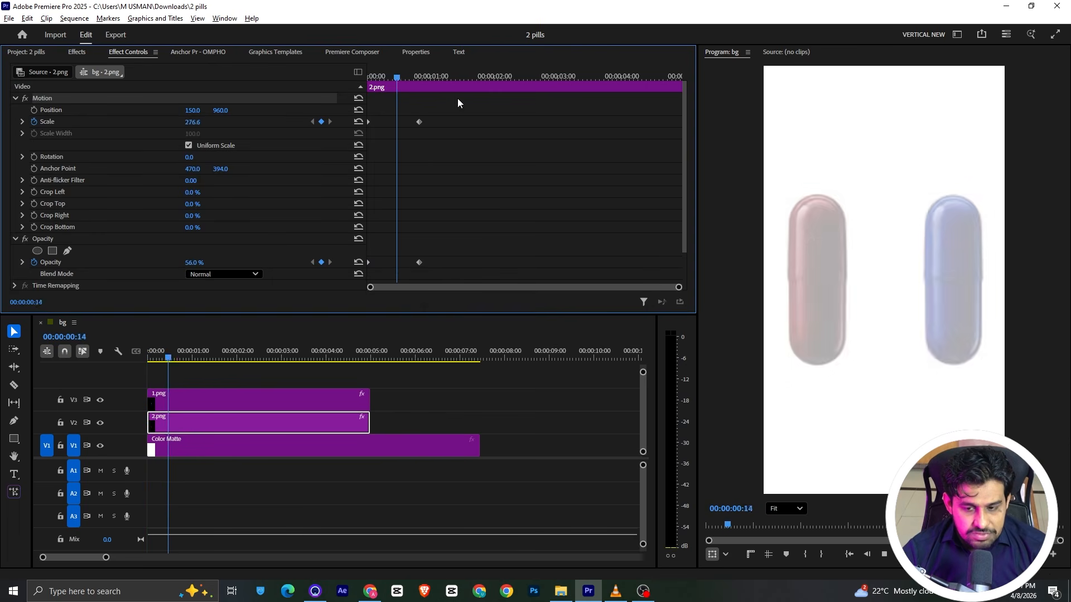
key(space)
Step: Apply Ease In to the scale and opacity keyframes of both the red and blue pill clips
drag(443, 109, 362, 269)
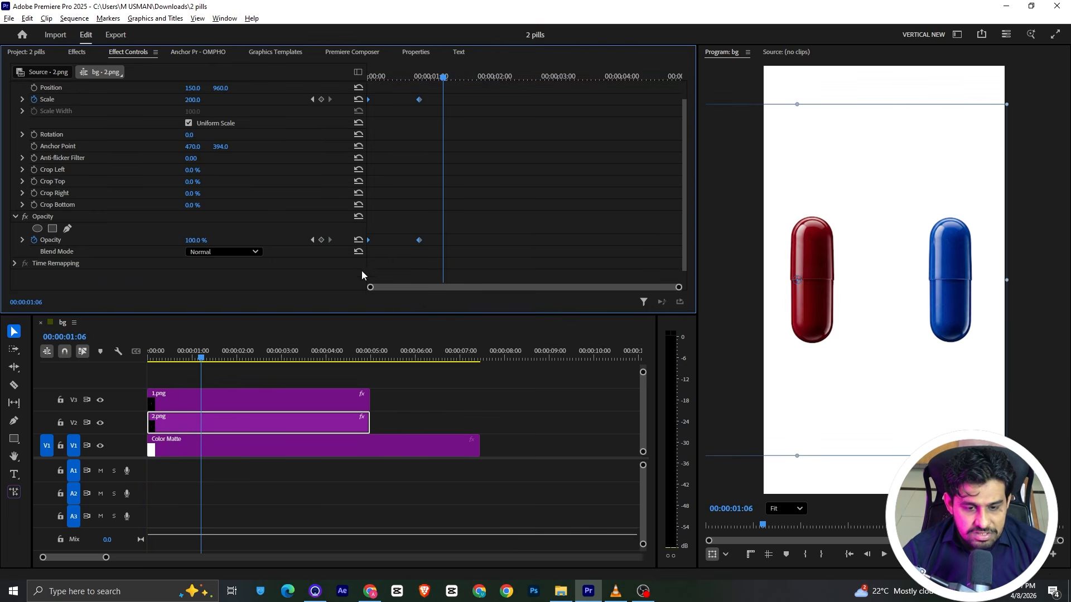
right_click(418, 240)
click(446, 382)
click(219, 398)
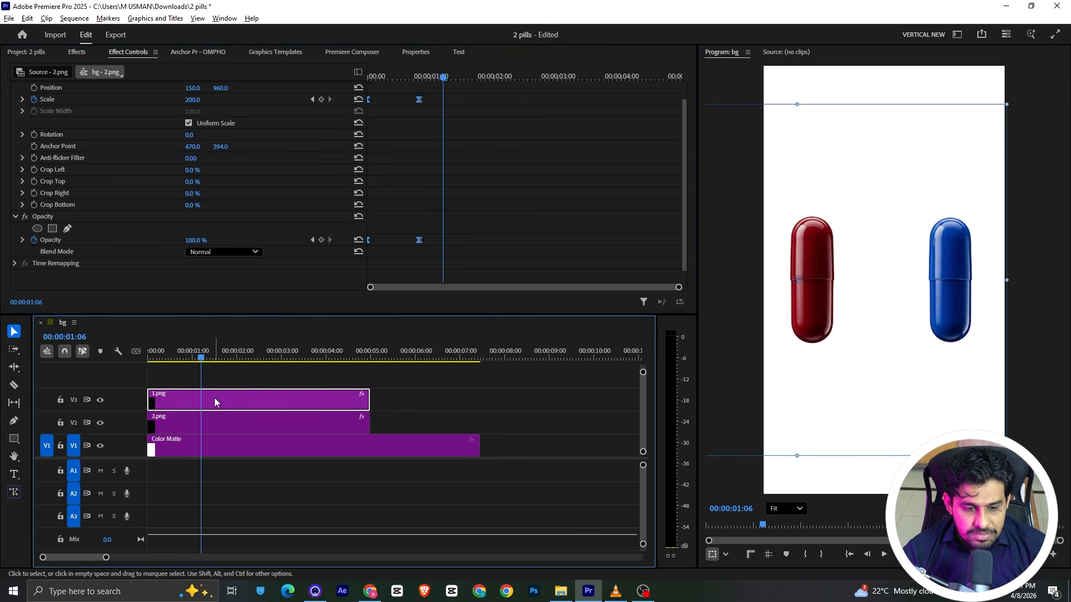
drag(423, 100, 415, 253)
right_click(418, 252)
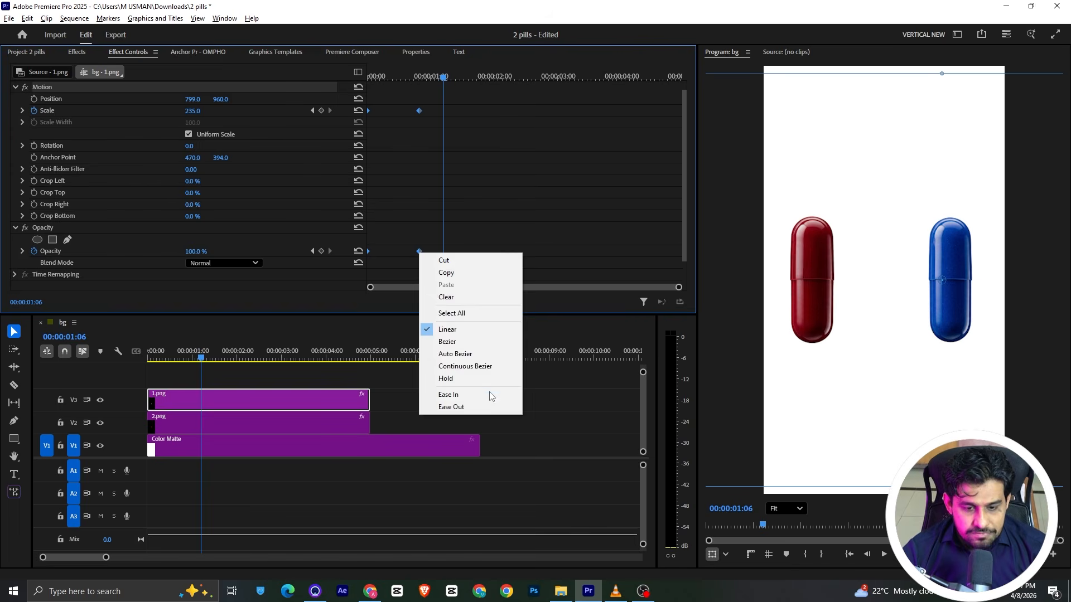
click(446, 394)
Step: Lengthen the ease into the blue pill's last scale keyframe in its velocity graph and preview the motion
click(22, 110)
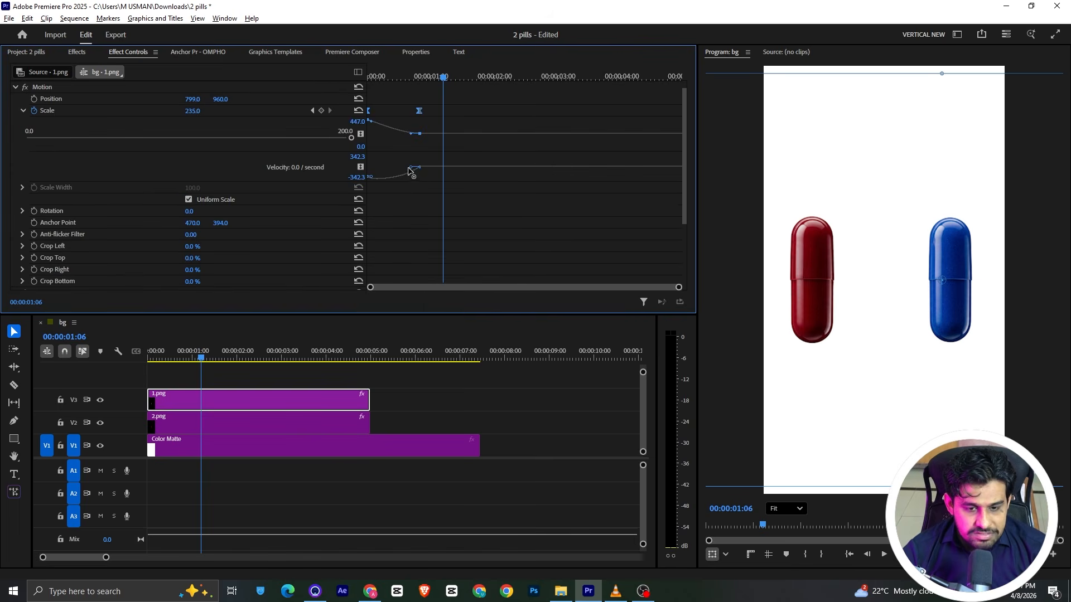
drag(413, 171, 396, 167)
key(Home)
key(space)
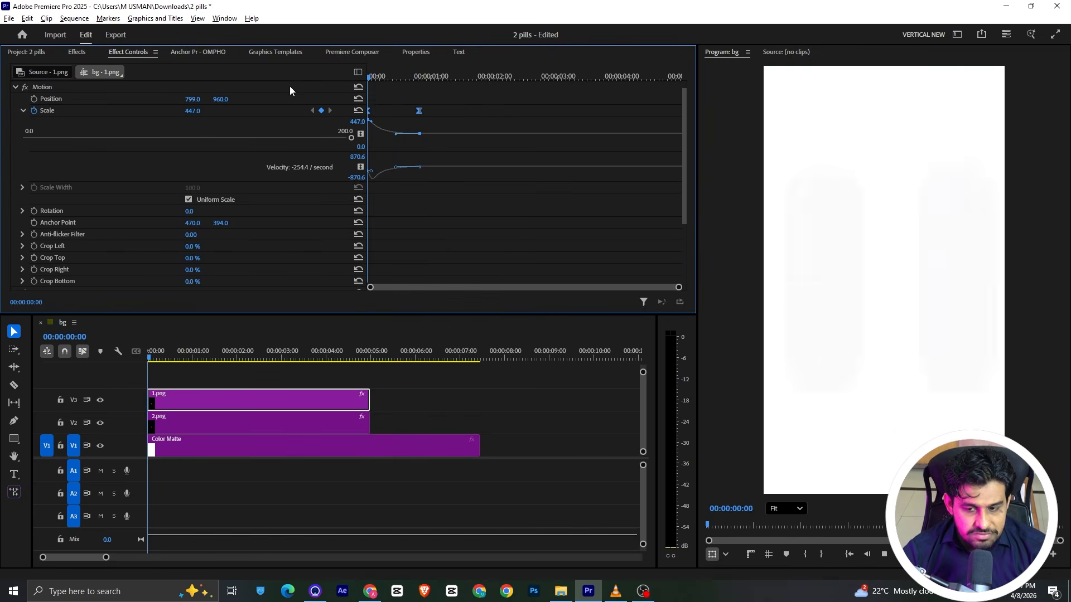
key(space)
scroll(272, 266, down, 3)
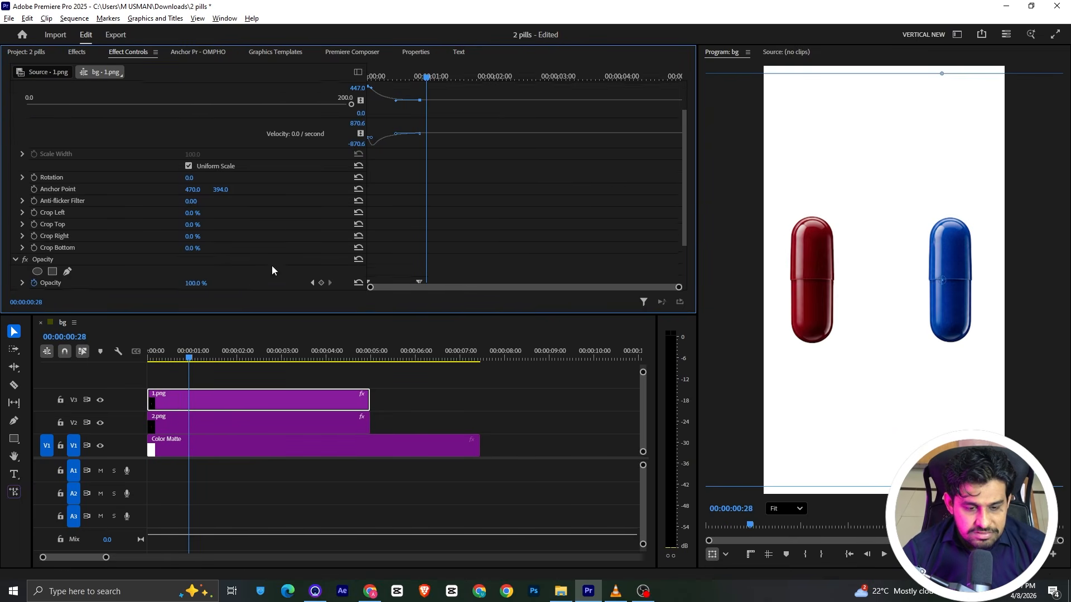
Step: Lengthen the ease into the red pill's last scale keyframe in its velocity graph and play the result
click(240, 419)
click(373, 128)
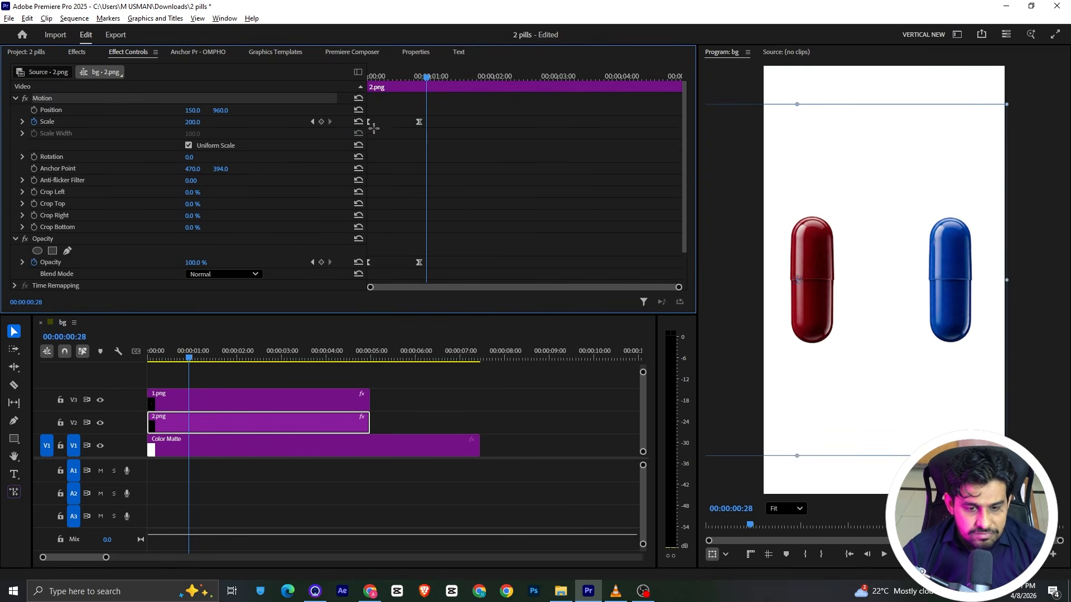
click(22, 122)
drag(411, 181, 403, 179)
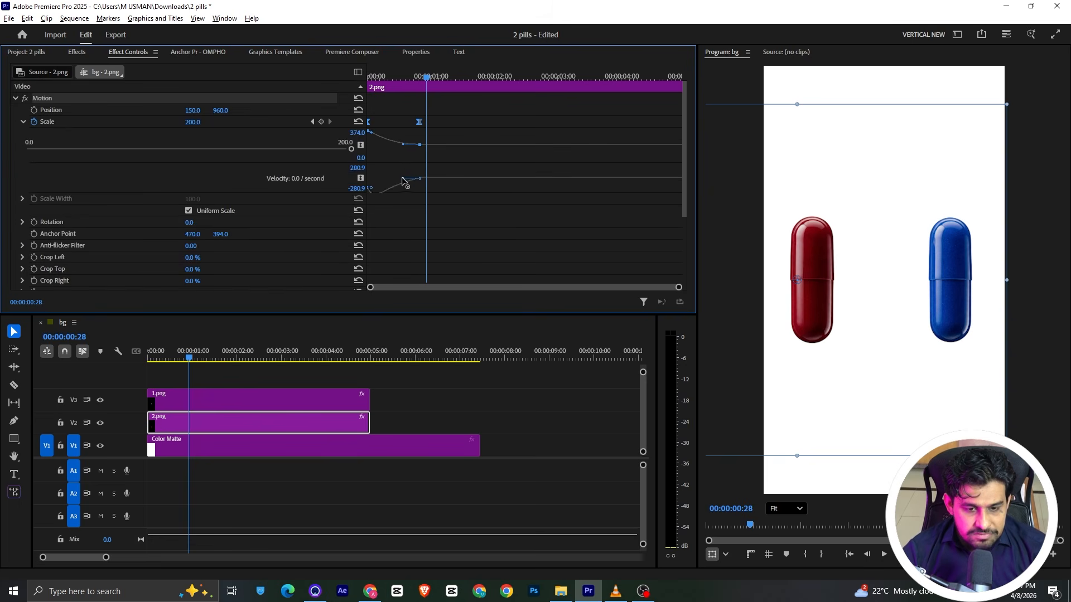
key(Home)
key(space)
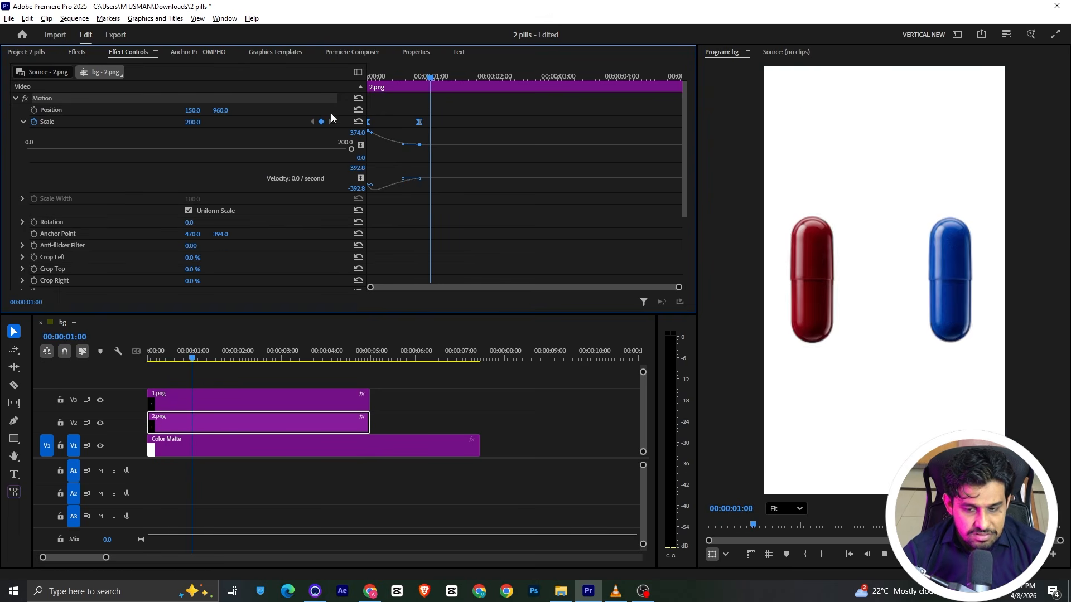
key(space)
Step: Shorten the ease into the blue pill's last scale keyframe to match the red pill's curve, and save the project
click(208, 406)
drag(432, 112, 383, 133)
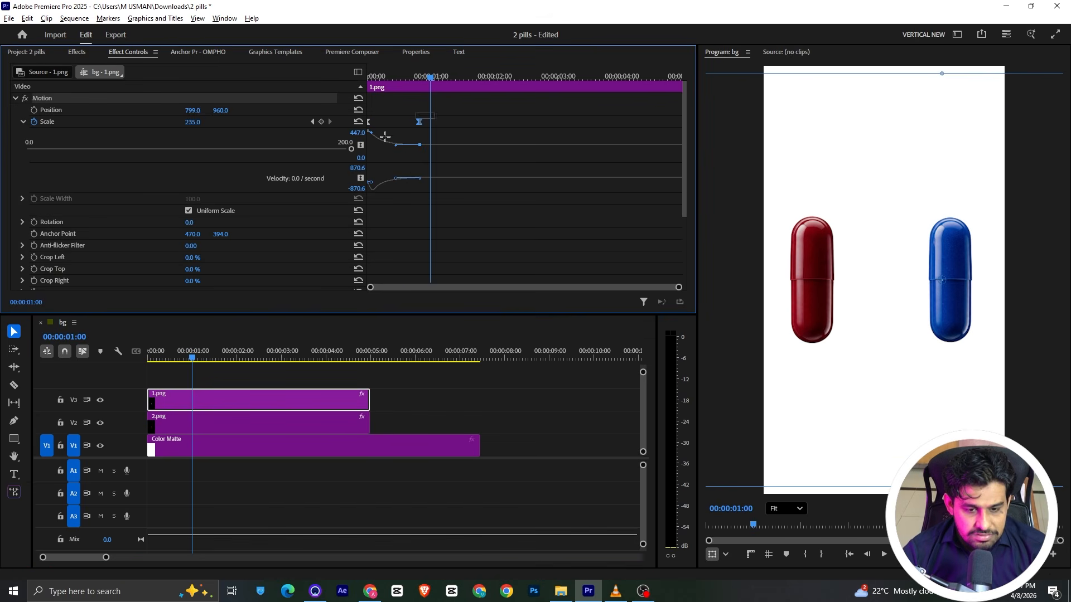
drag(399, 178, 403, 179)
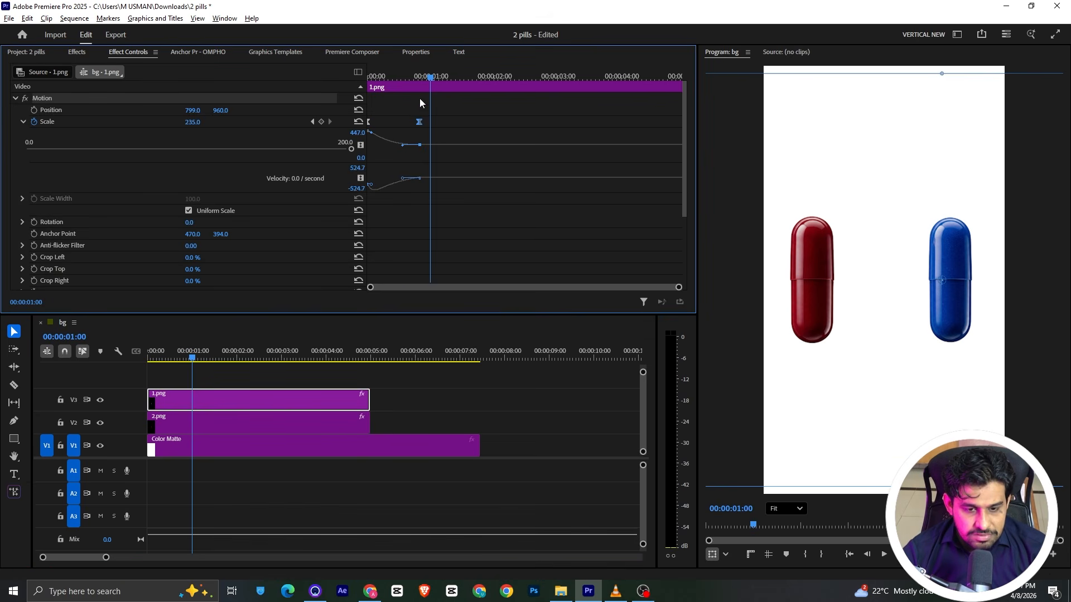
key(Left)
key(Left)
key(ctrl+s)
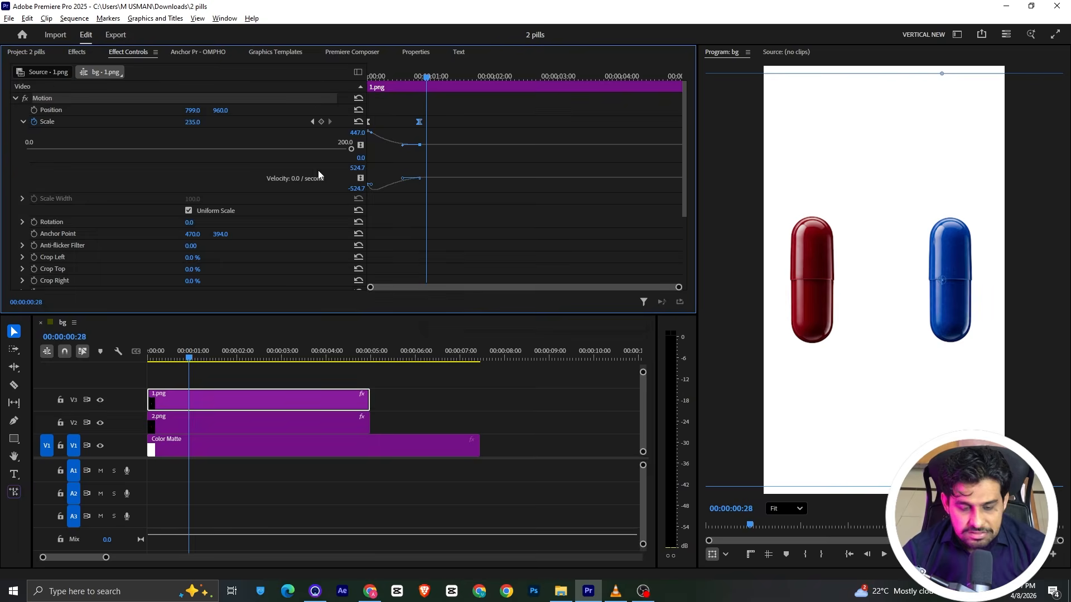
Step: Preview the pill entrance from the start and examine the following pill, brain and circle motion in the VLC reference video
click(183, 375)
key(Home)
key(space)
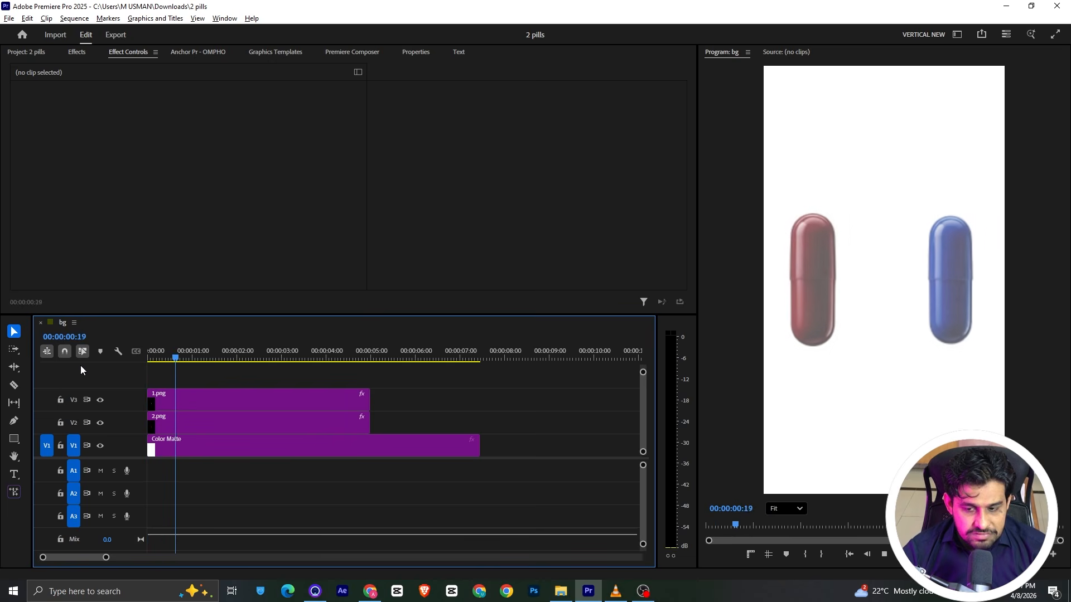
click(615, 591)
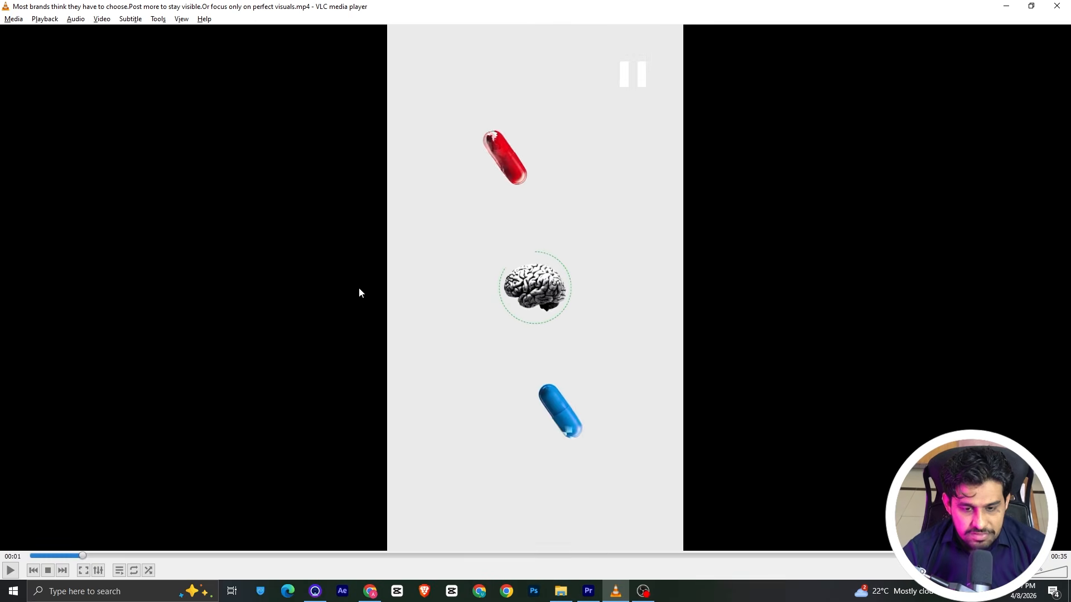
key(space)
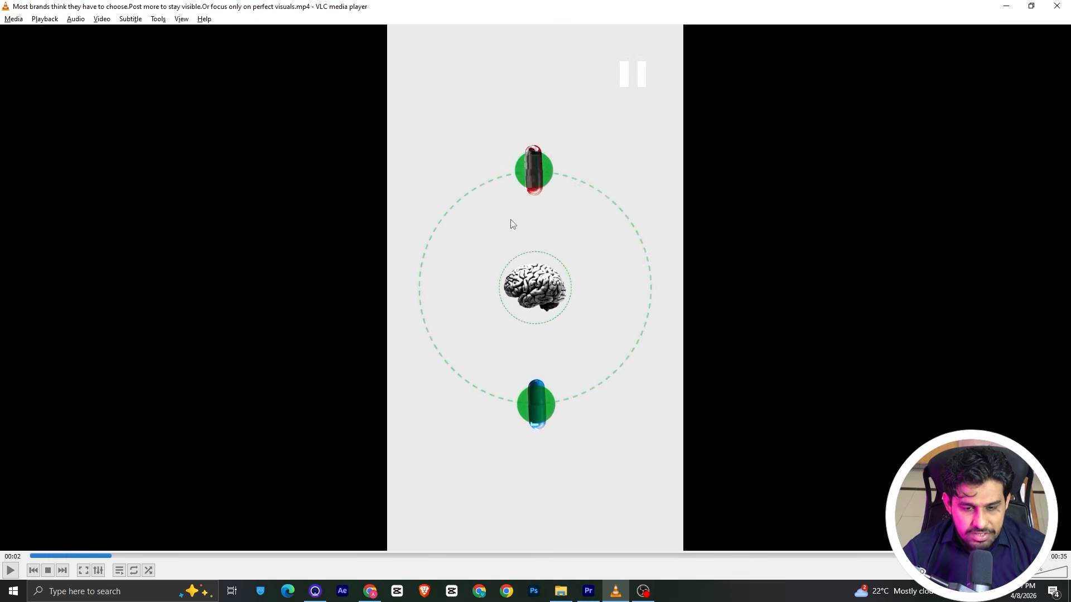
Step: Switch to Premiere Pro and split both pill clips, 2.png and 1.png, at 00:00:01:07
click(589, 590)
click(199, 409)
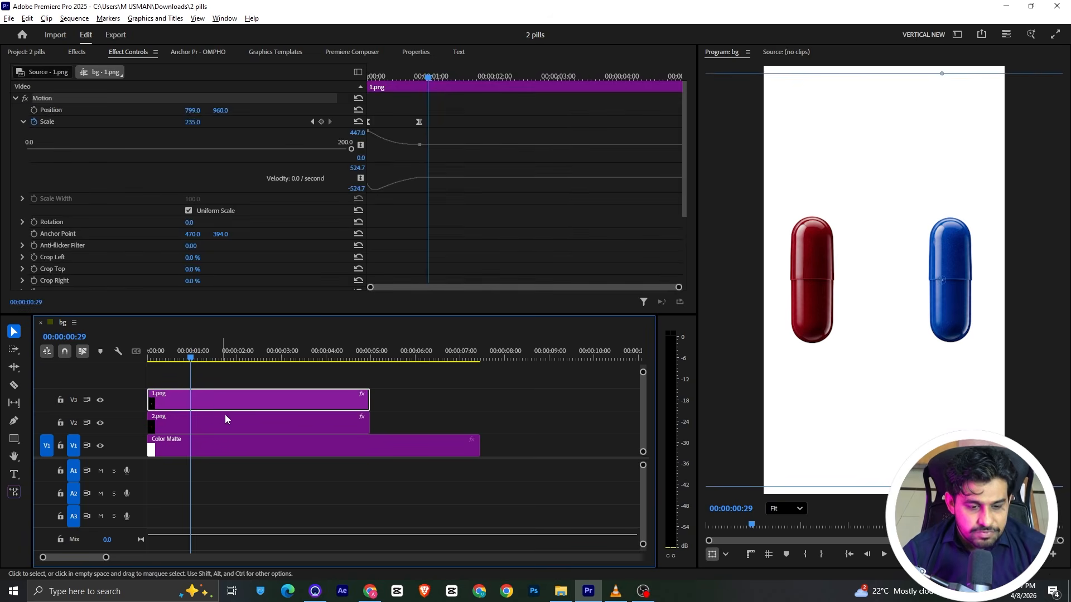
key(alt+Tab)
key(alt+Tab)
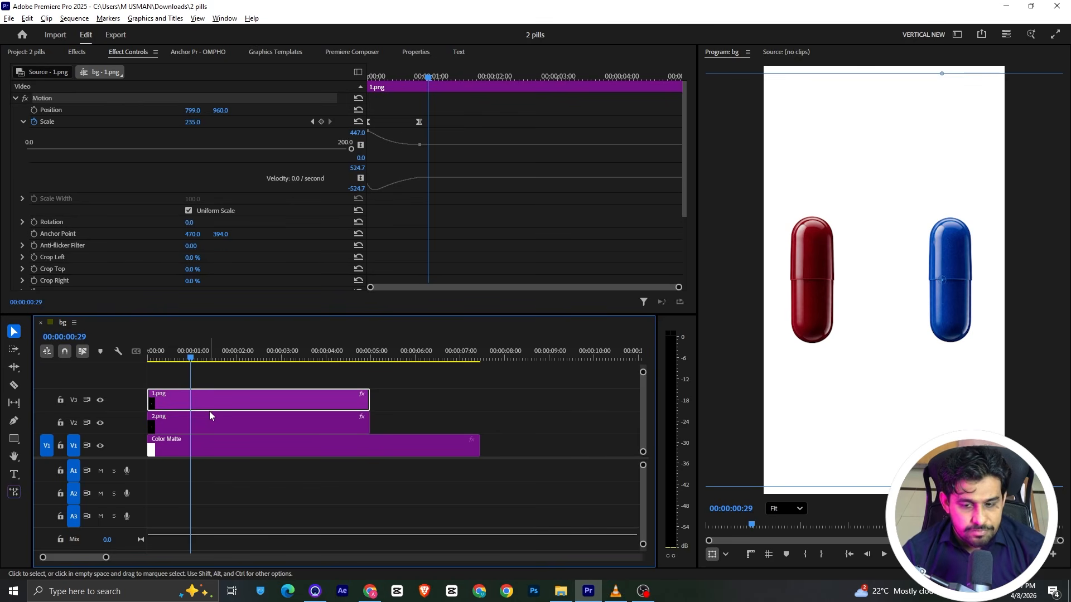
click(226, 420)
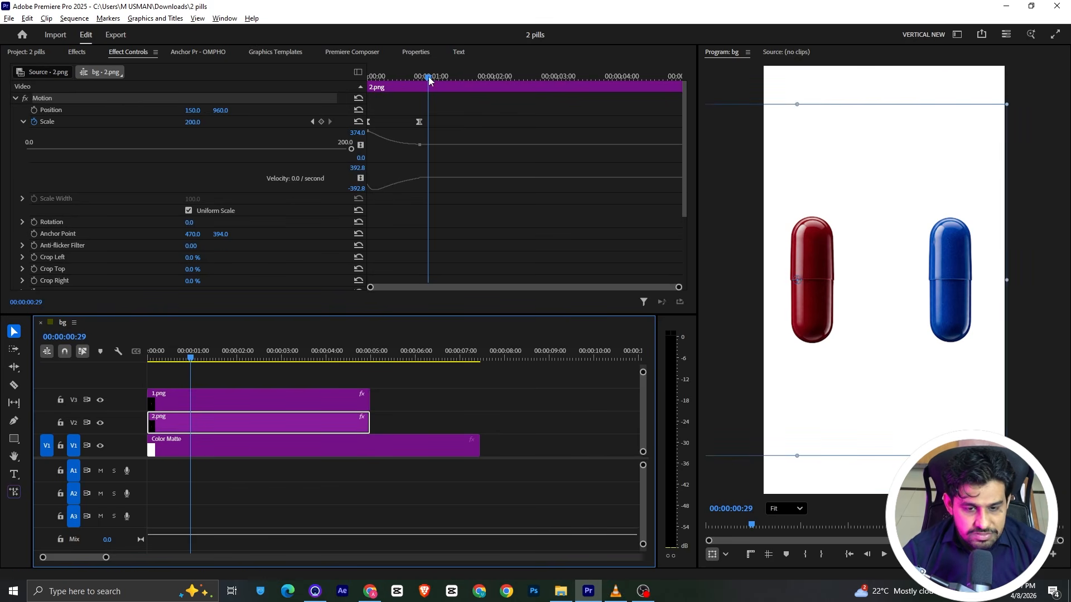
mouse_move(428, 78)
mouse_down()
mouse_move(455, 79)
mouse_move(445, 88)
mouse_up()
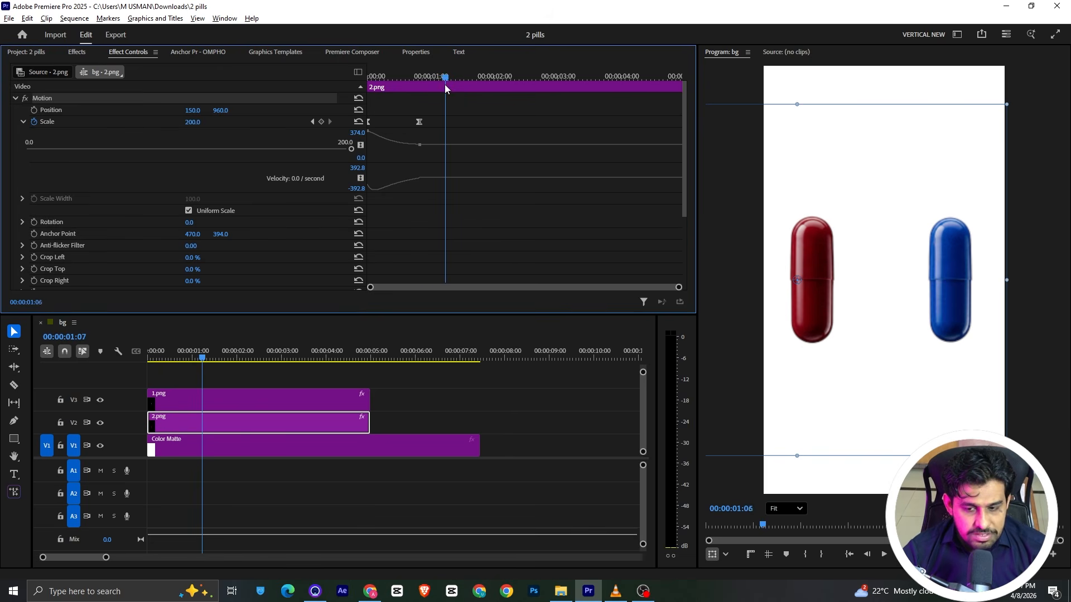
key(c)
click(204, 424)
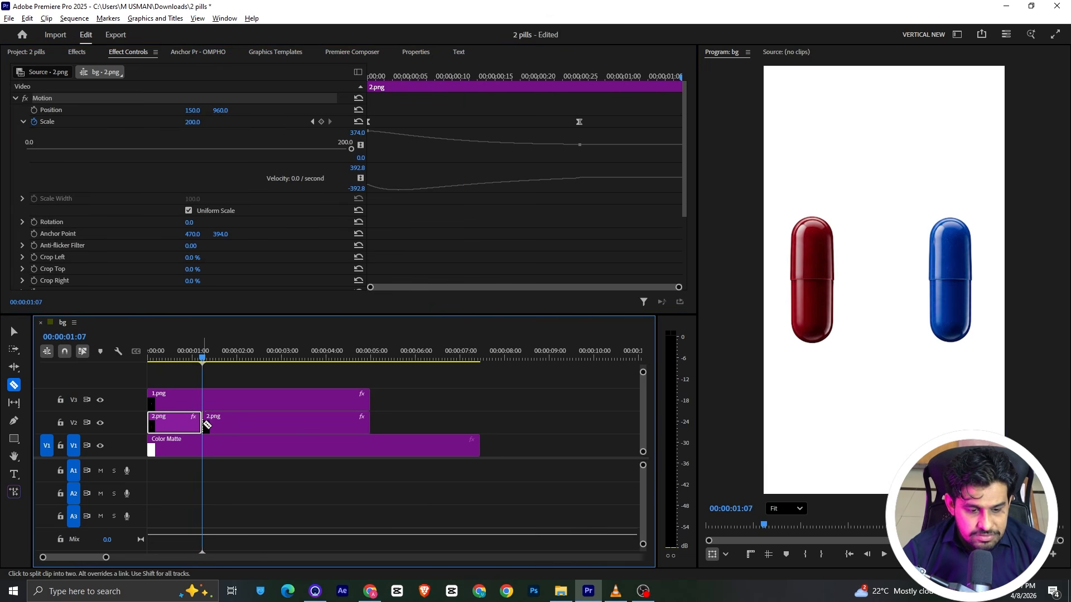
click(204, 397)
key(v)
Step: Set starting position, scale and rotation keyframes on the second 2.png (red pill) clip at 00:00:01:07
click(226, 417)
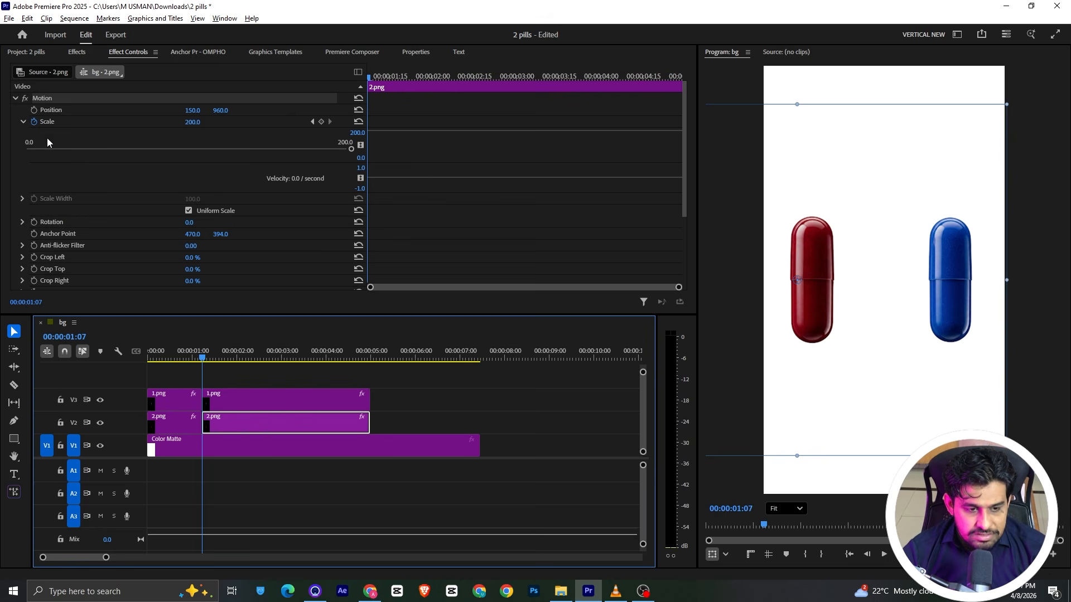
scroll(38, 248, down, 3)
click(33, 227)
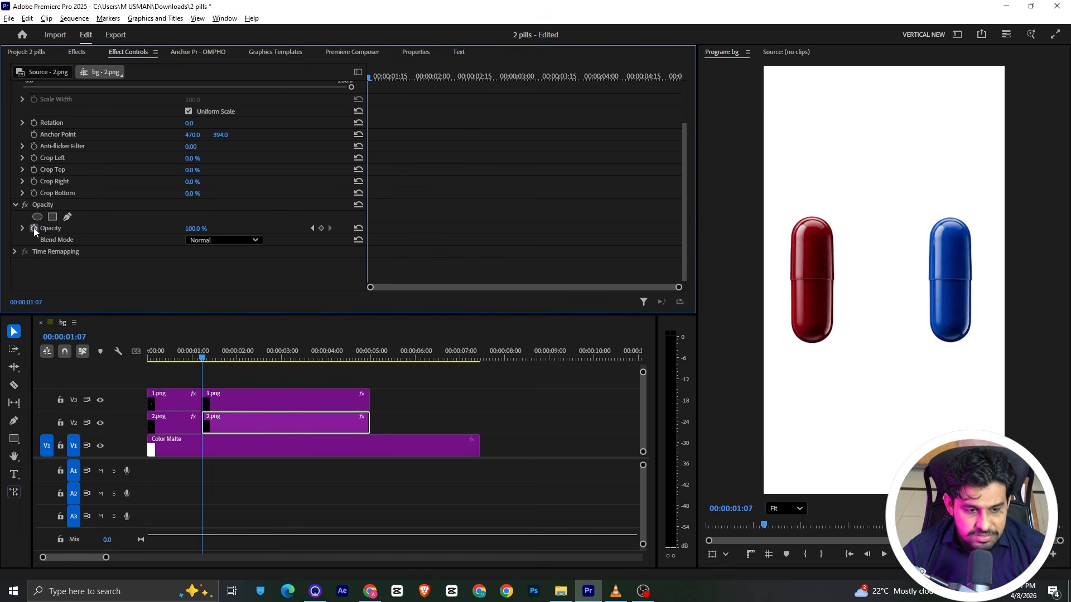
scroll(42, 239, up, 2)
click(33, 110)
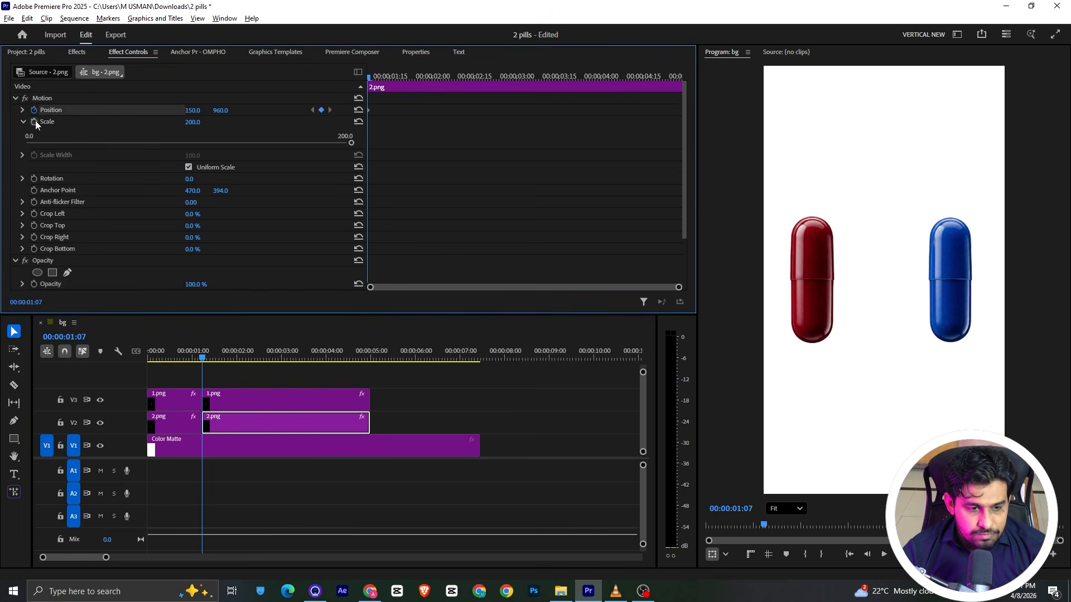
click(34, 122)
click(34, 222)
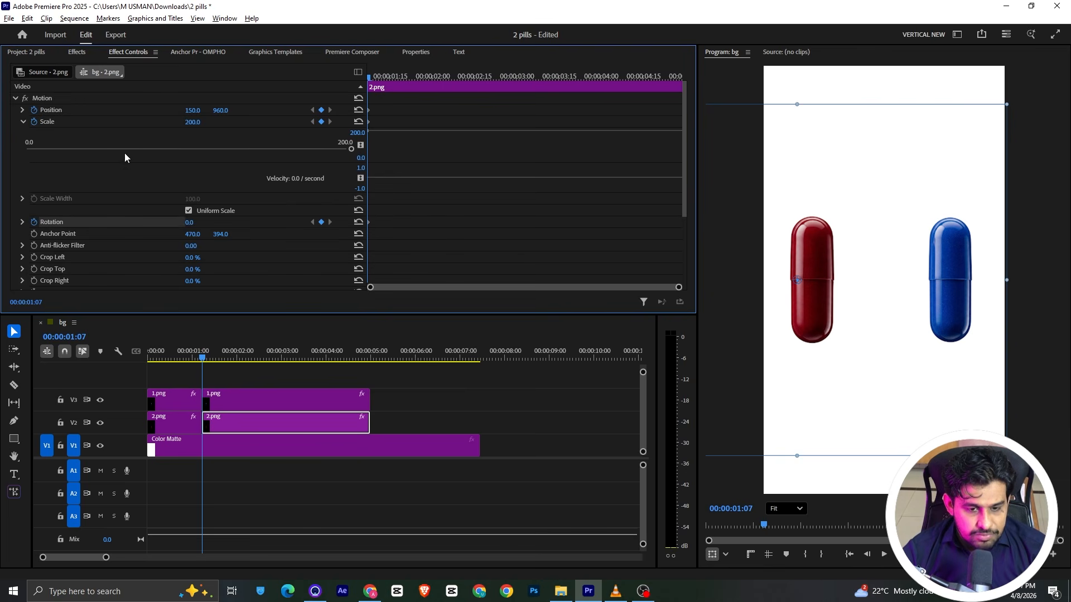
click(22, 122)
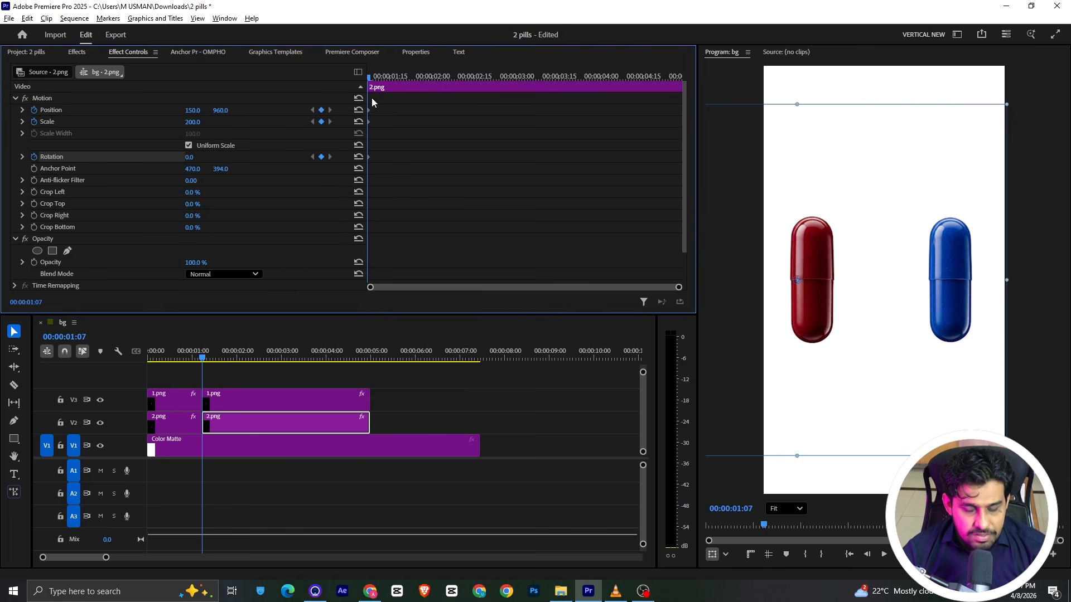
Step: Keyframe the red pill at 00:00:01:20 with rotation 89°, position 297.5, 560 and scale 123, checking its tilt in the VLC reference video
drag(370, 78, 406, 83)
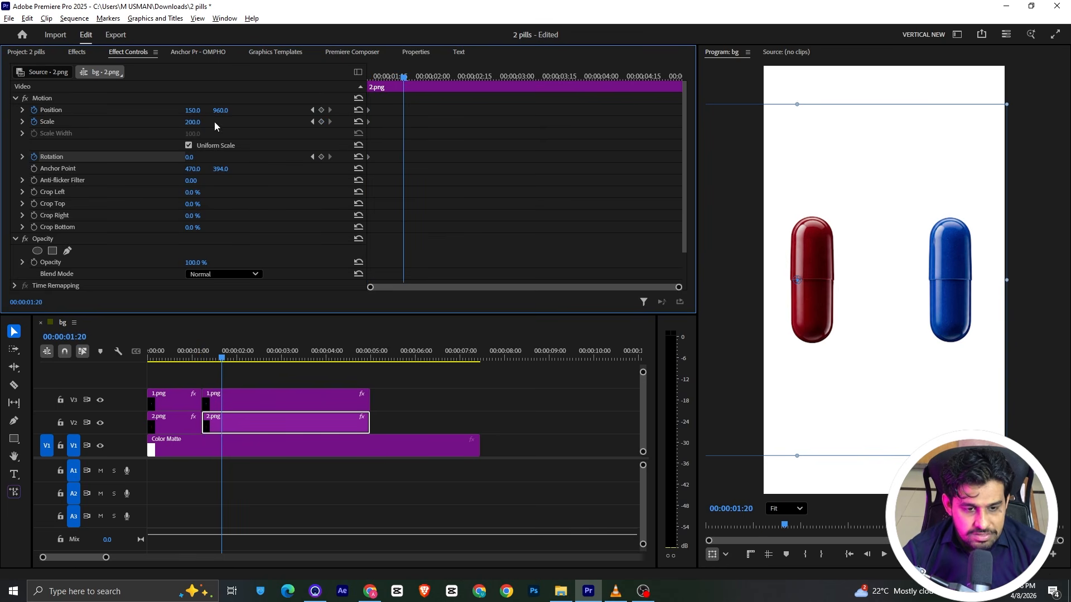
drag(189, 159, 215, 159)
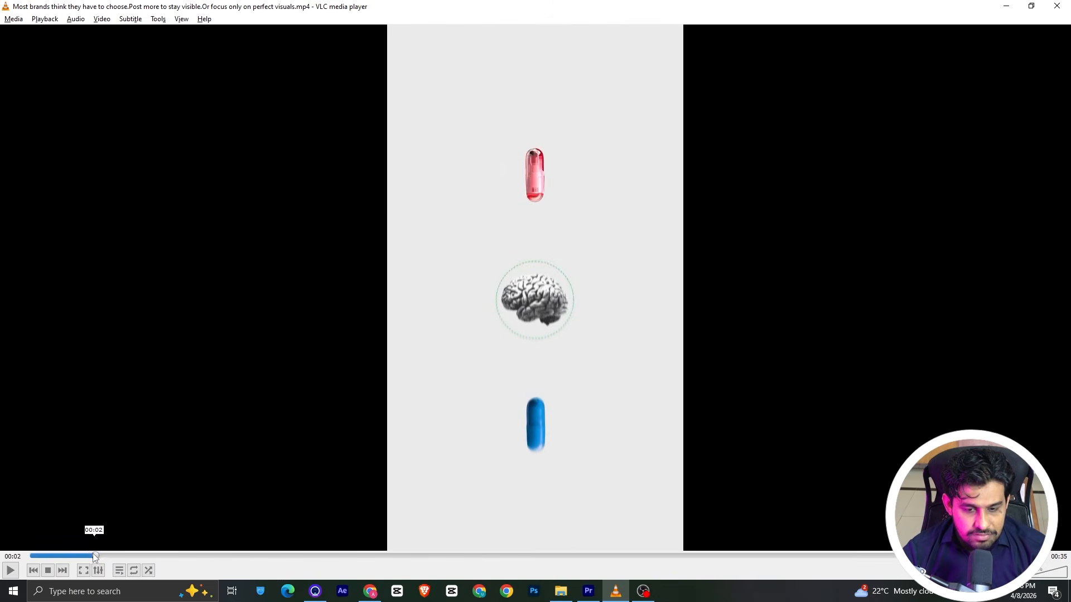
mouse_move(93, 553)
mouse_down()
mouse_move(41, 552)
mouse_move(82, 554)
mouse_up()
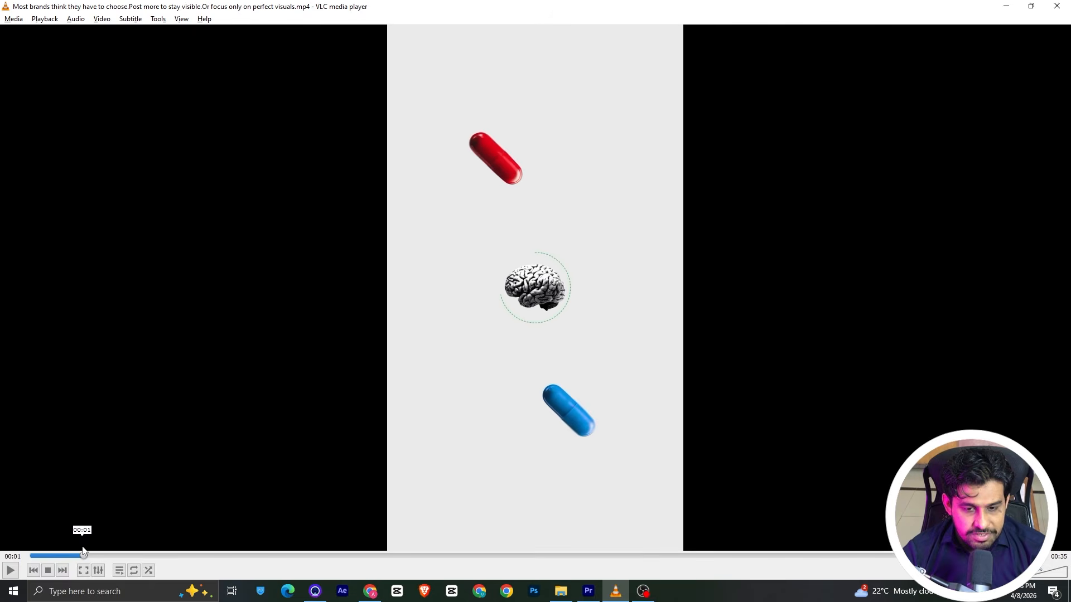
key(alt+Tab)
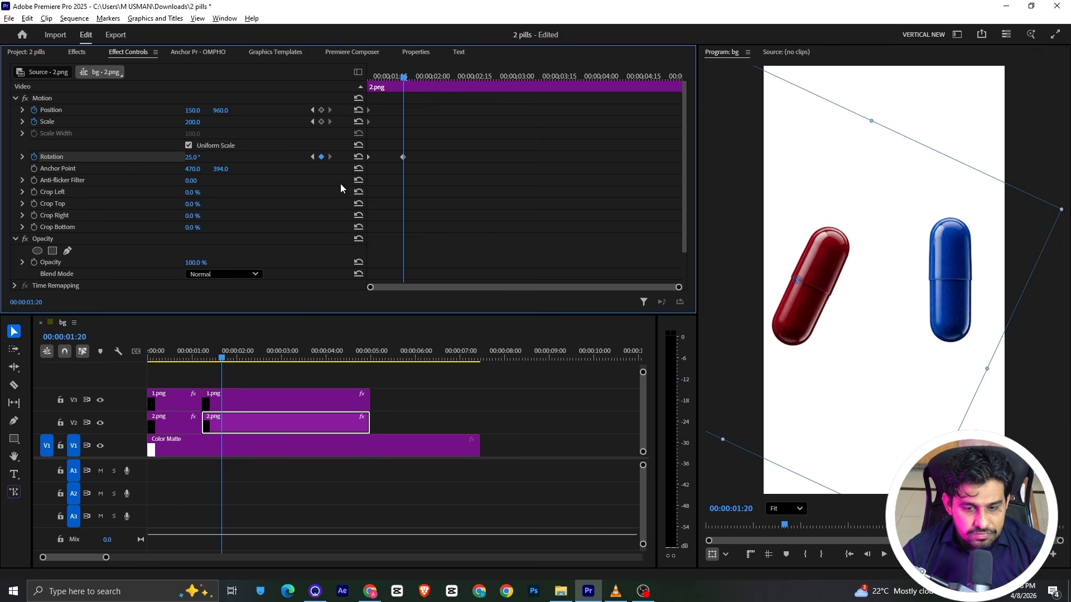
drag(193, 157, 228, 157)
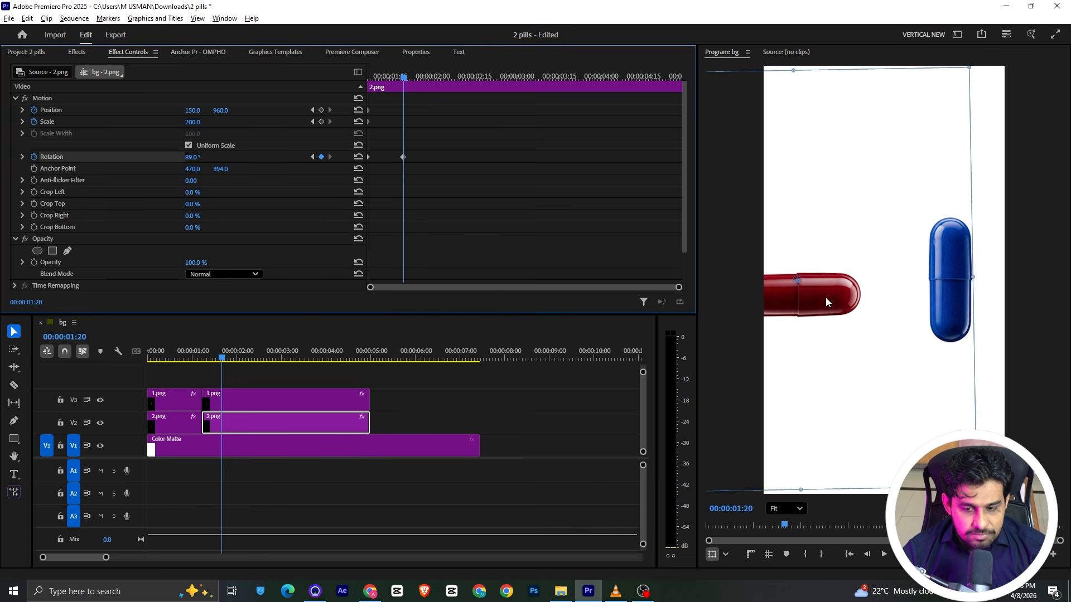
drag(825, 297, 859, 207)
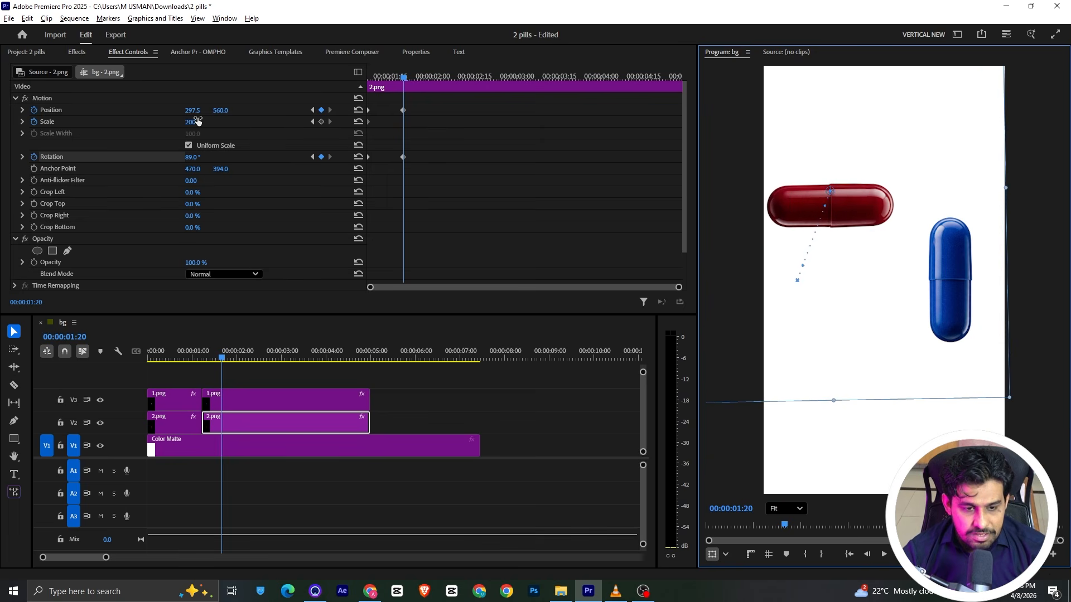
mouse_move(197, 121)
mouse_down()
mouse_move(157, 121)
mouse_move(193, 126)
mouse_up()
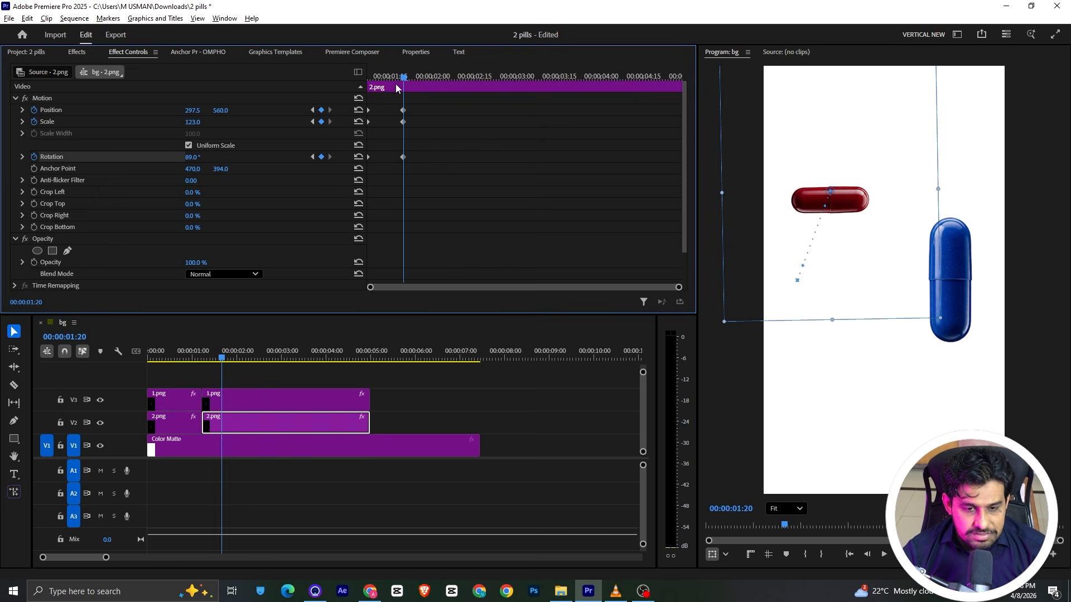
Step: Keyframe the red pill at 00:00:02:05 with rotation 180°, scale 114 and position 572.5, 442.5
drag(402, 77, 446, 92)
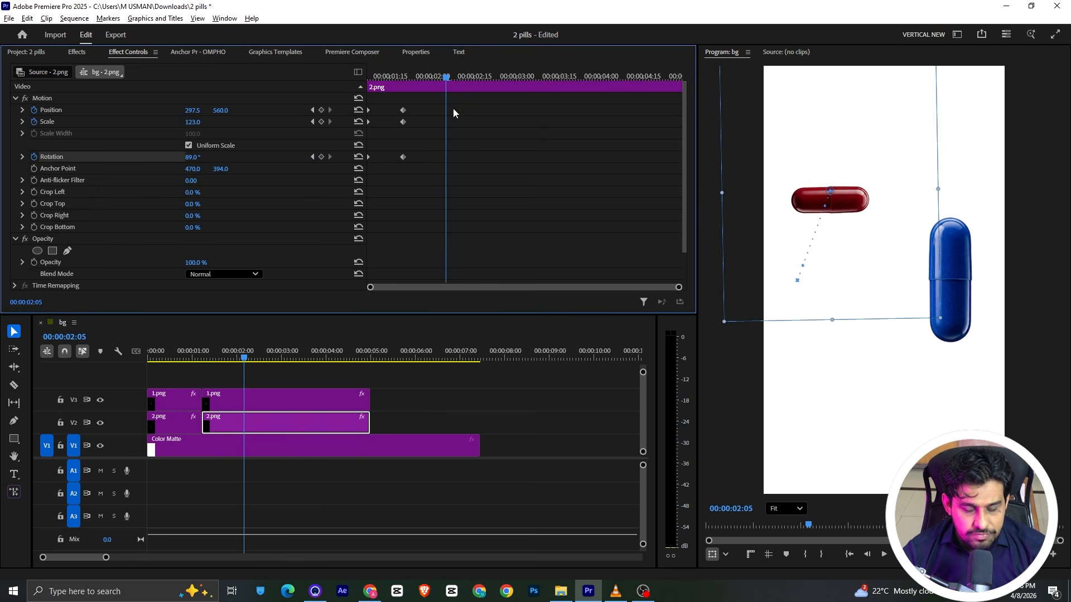
drag(189, 157, 237, 157)
click(197, 159)
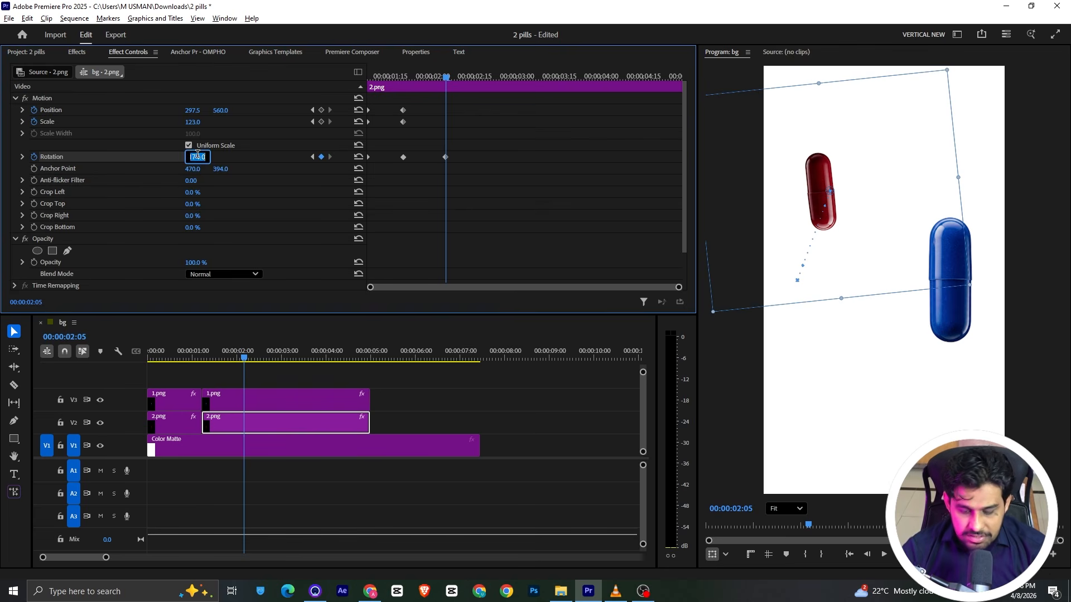
text(180)
key(Return)
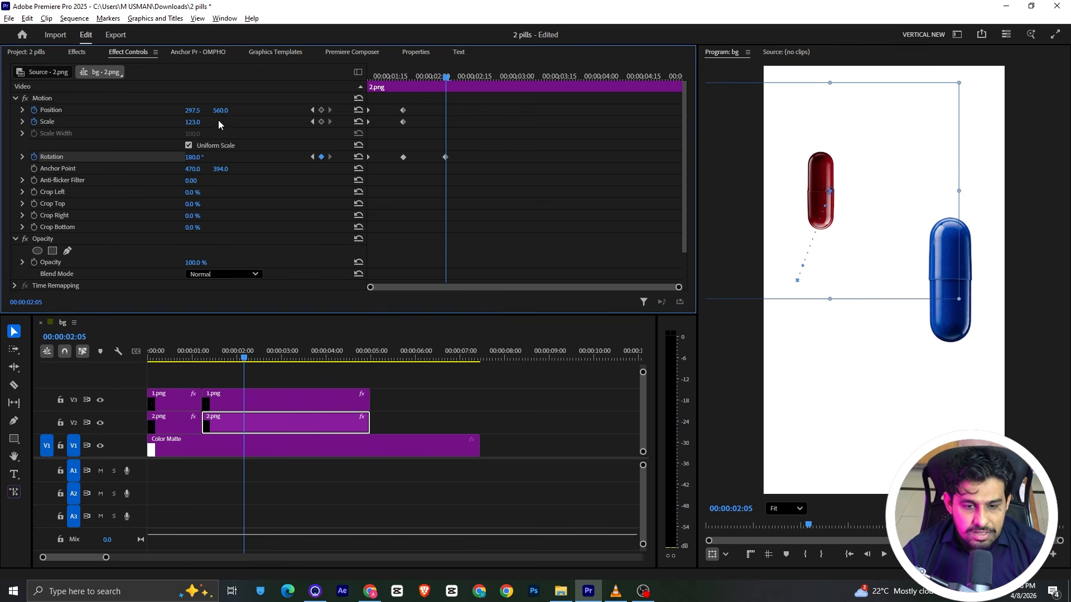
drag(202, 122, 197, 122)
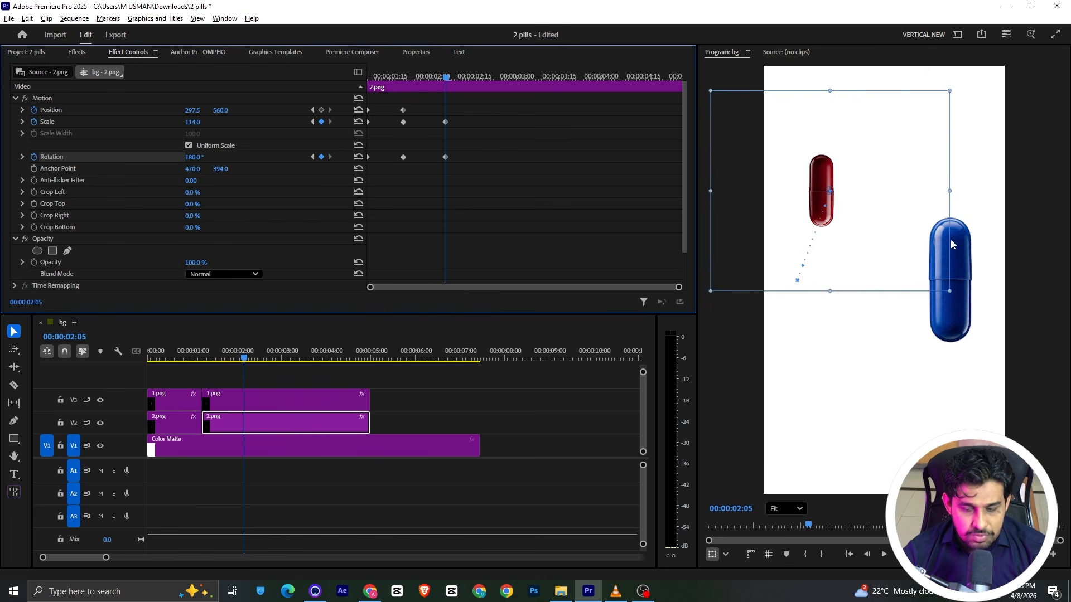
drag(843, 217, 905, 190)
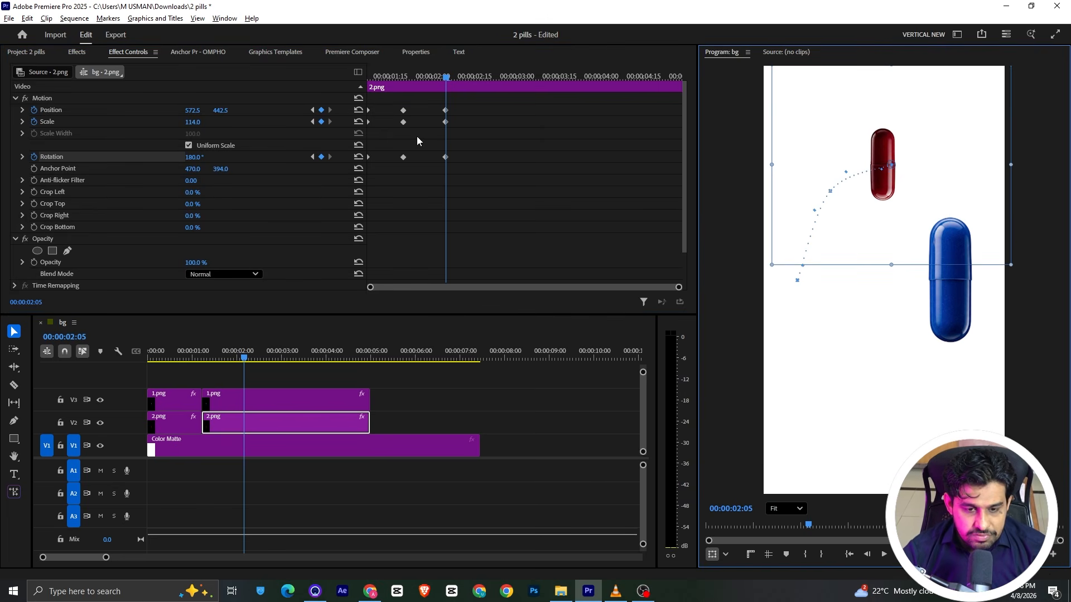
Step: Preview the red pill's movement, then delay its middle and last sets of keyframes to slow it down and replay
drag(422, 77, 317, 85)
key(space)
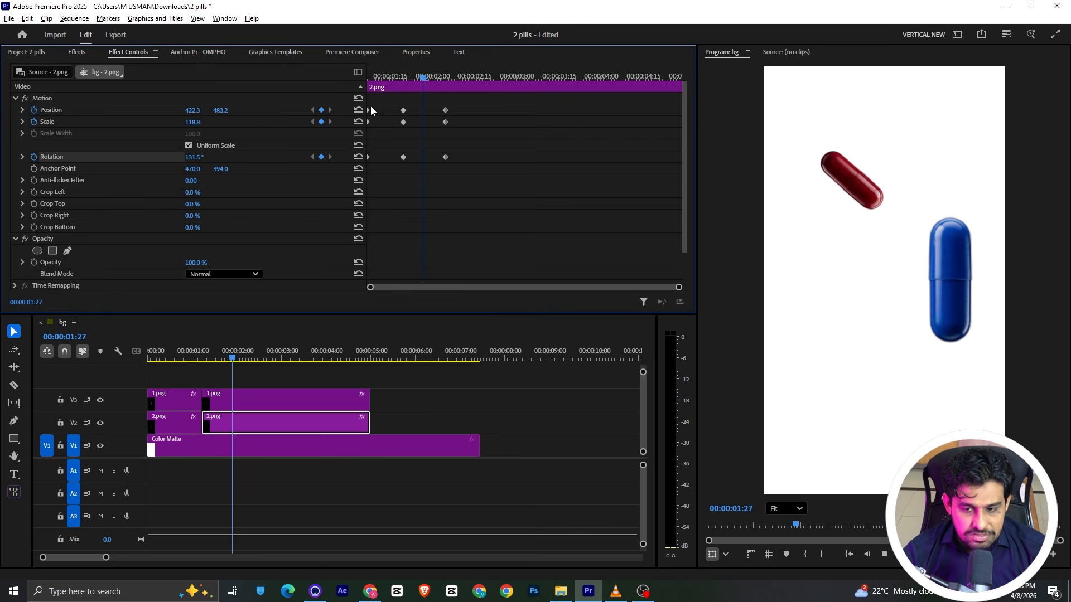
key(space)
drag(454, 99, 501, 158)
drag(417, 99, 389, 187)
drag(404, 122, 435, 123)
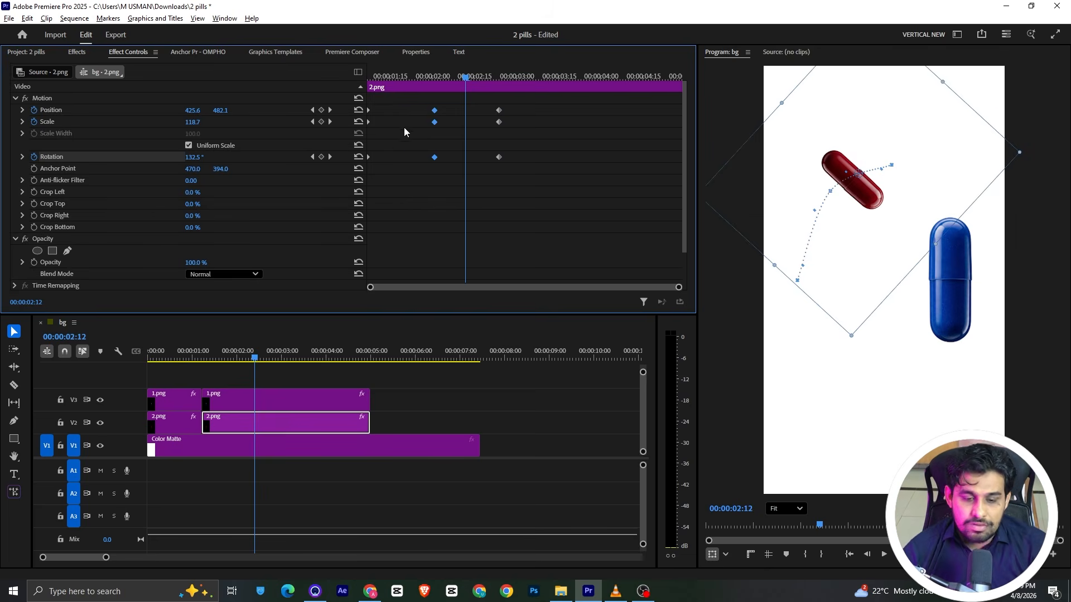
click(422, 189)
drag(381, 77, 350, 78)
key(space)
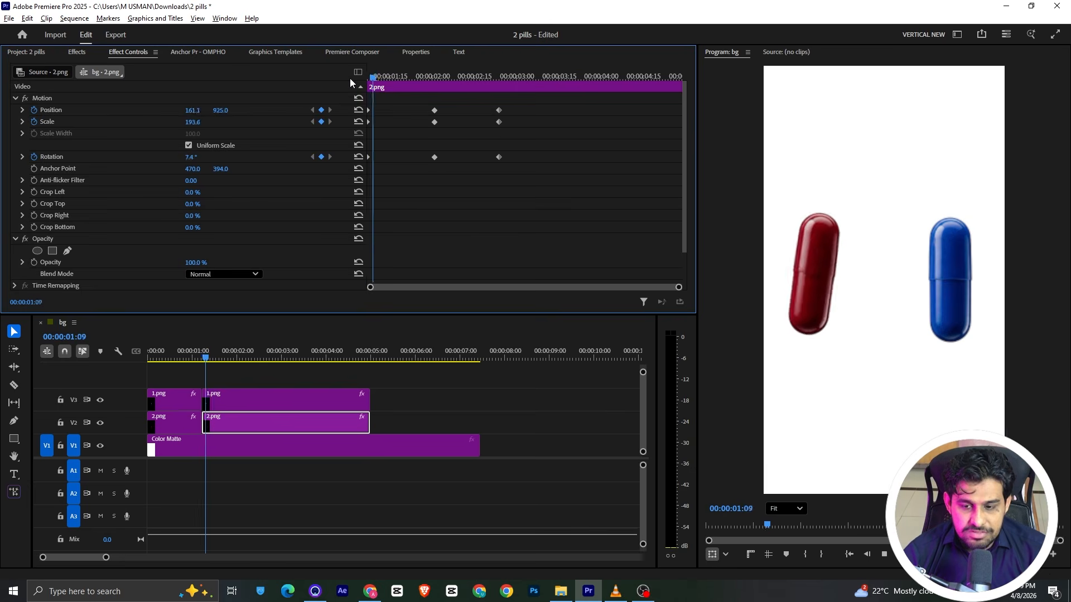
key(space)
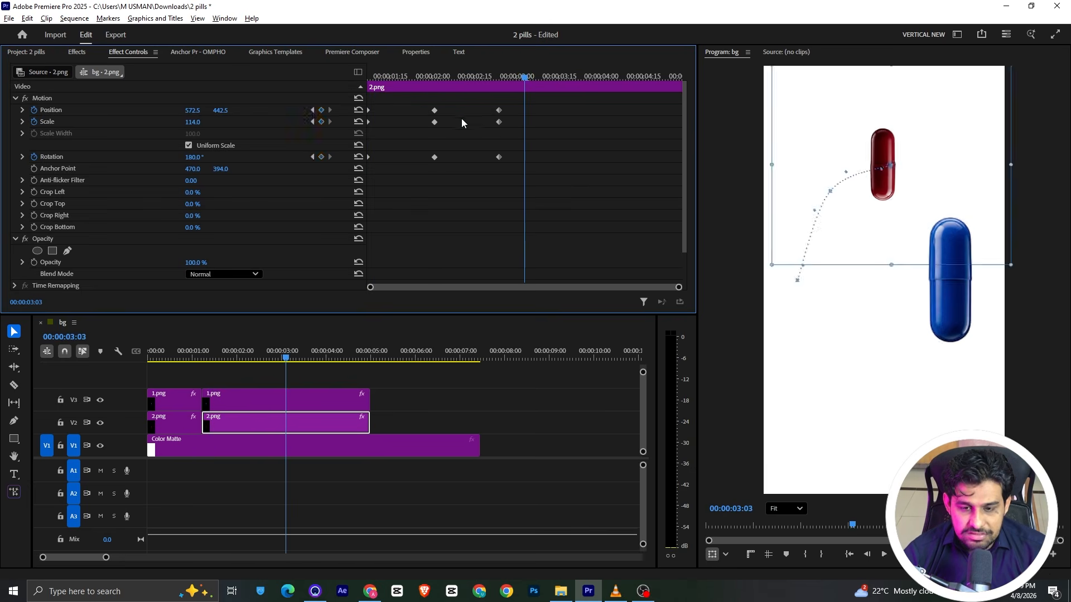
Step: Apply temporal easing to all of the red pill's position, scale and rotation keyframes in the second clip
drag(520, 106, 353, 184)
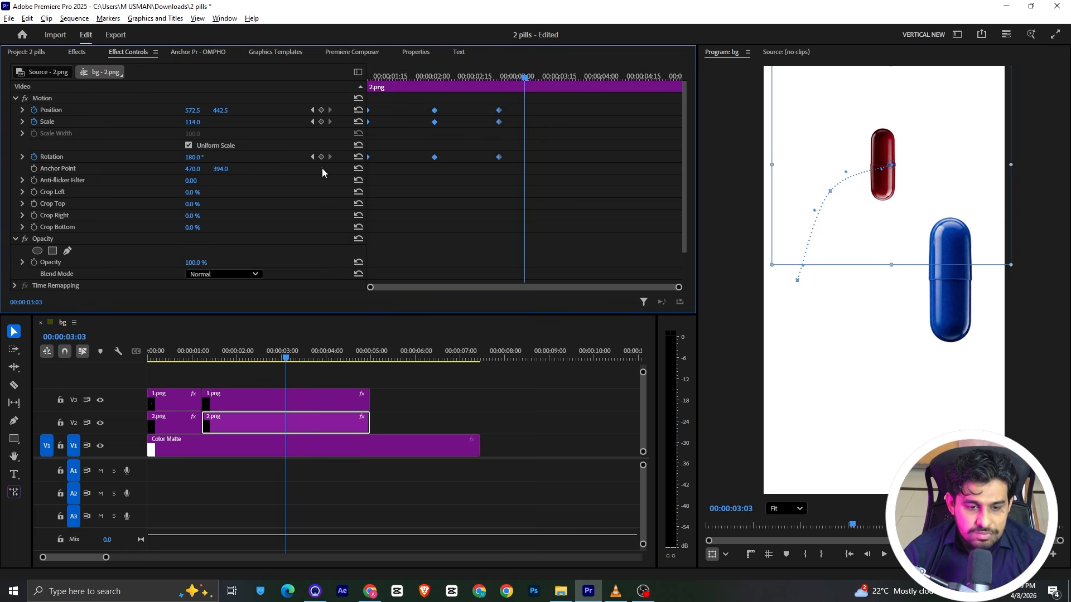
right_click(434, 110)
mouse_move(490, 202)
click(569, 267)
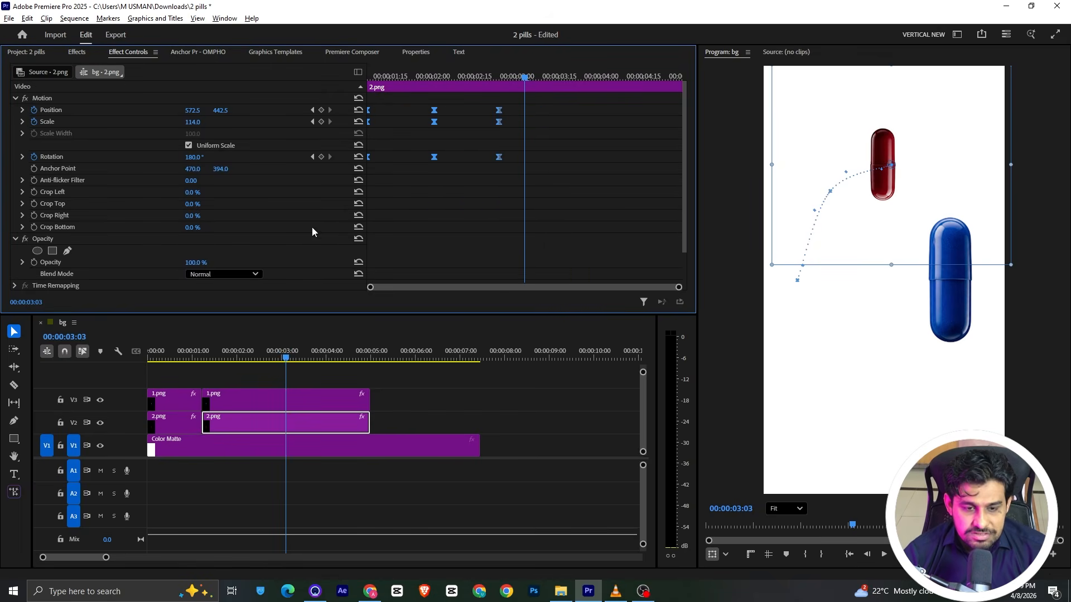
Step: Ease out of the first and middle position keyframes from zero velocity in the red pill's velocity graph, and play the motion
click(23, 110)
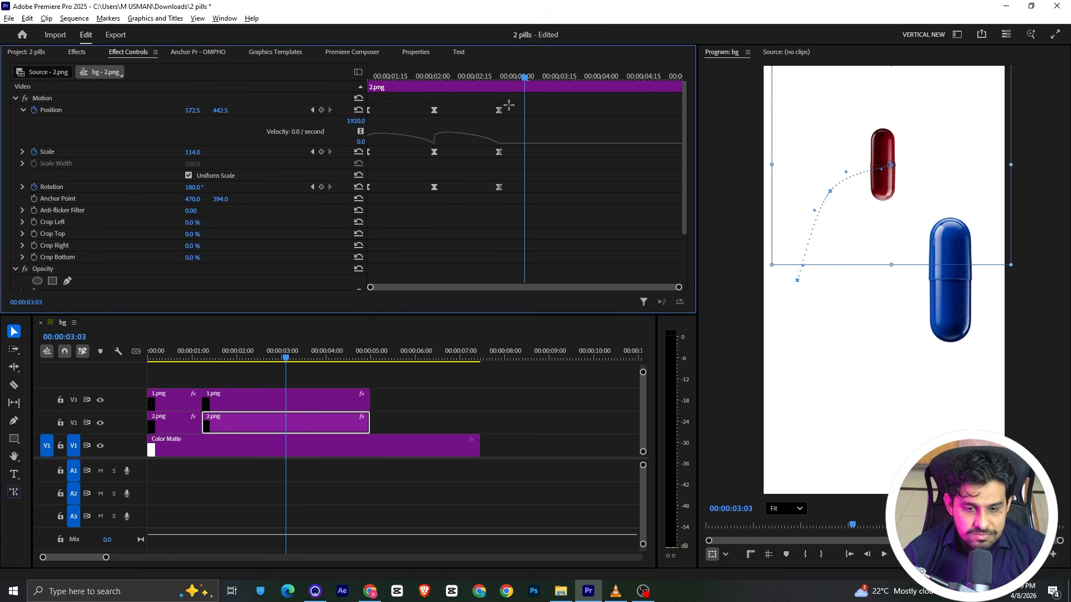
drag(508, 105, 441, 144)
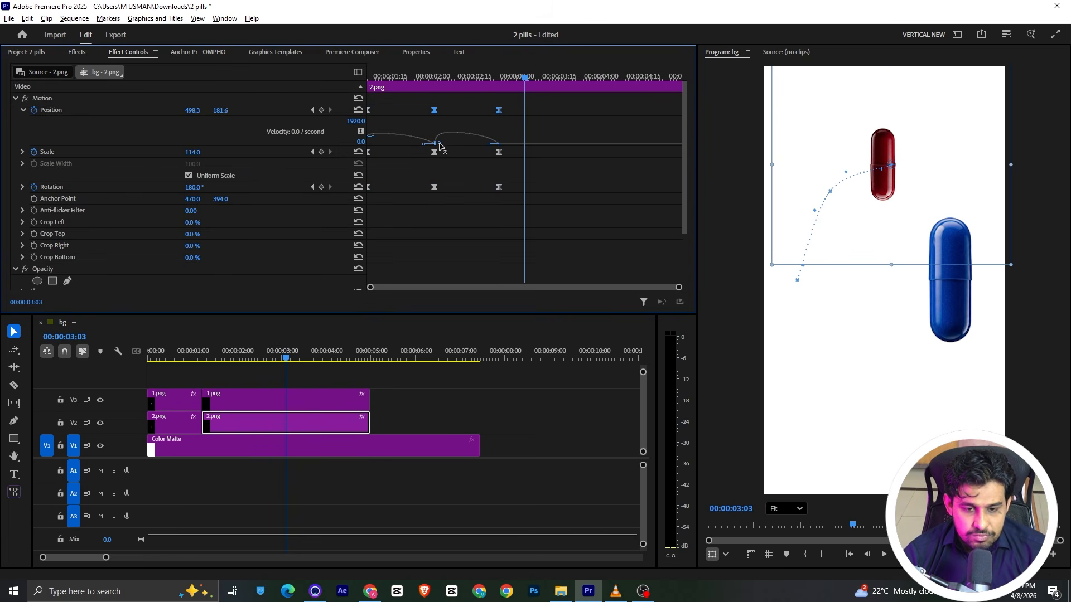
drag(374, 137, 375, 148)
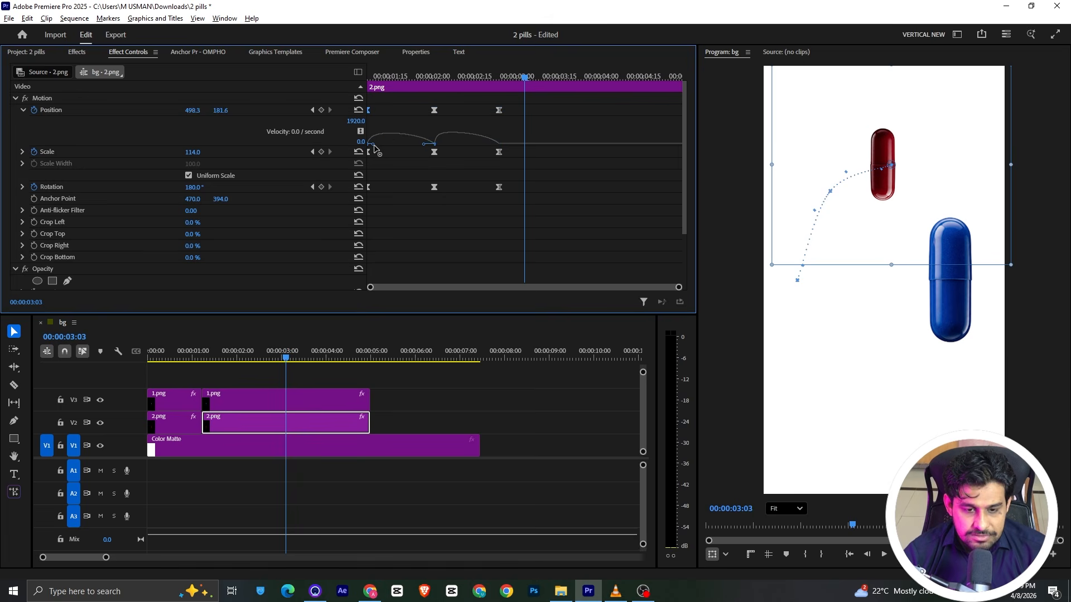
key(Up)
key(space)
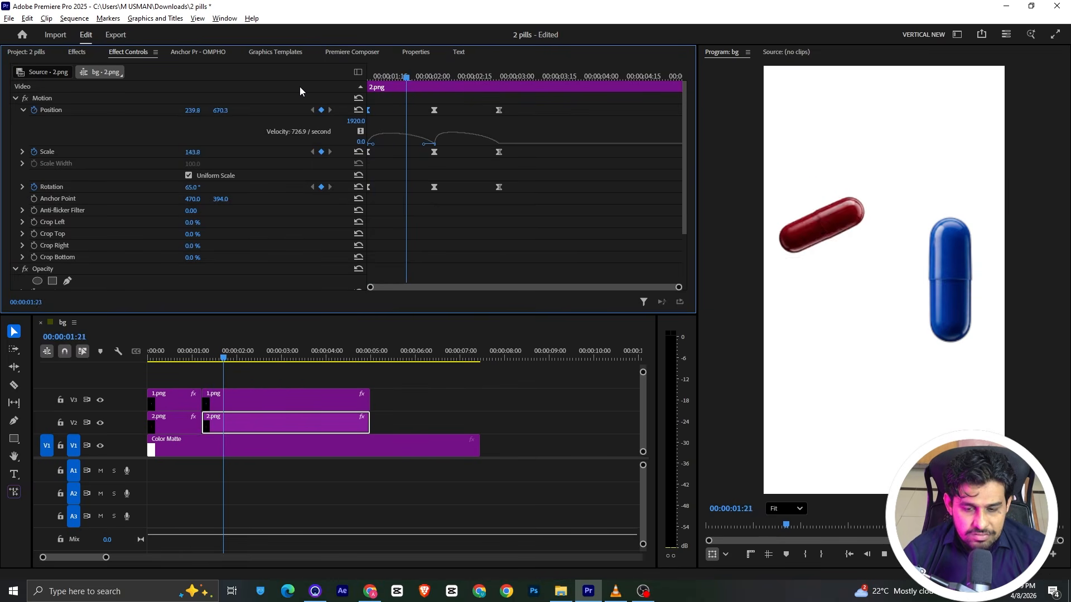
key(space)
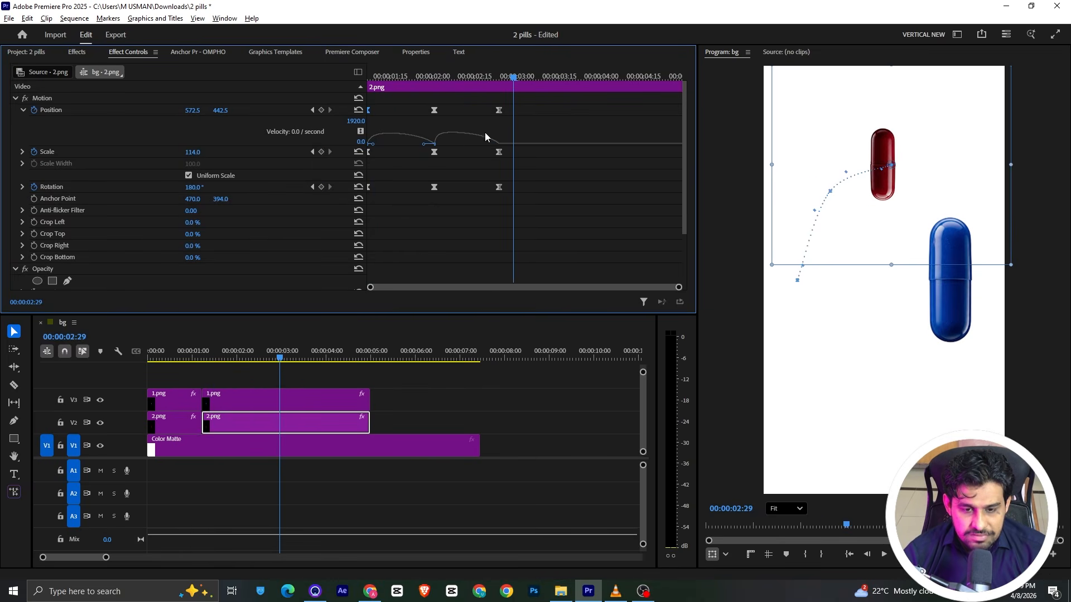
drag(514, 105, 444, 144)
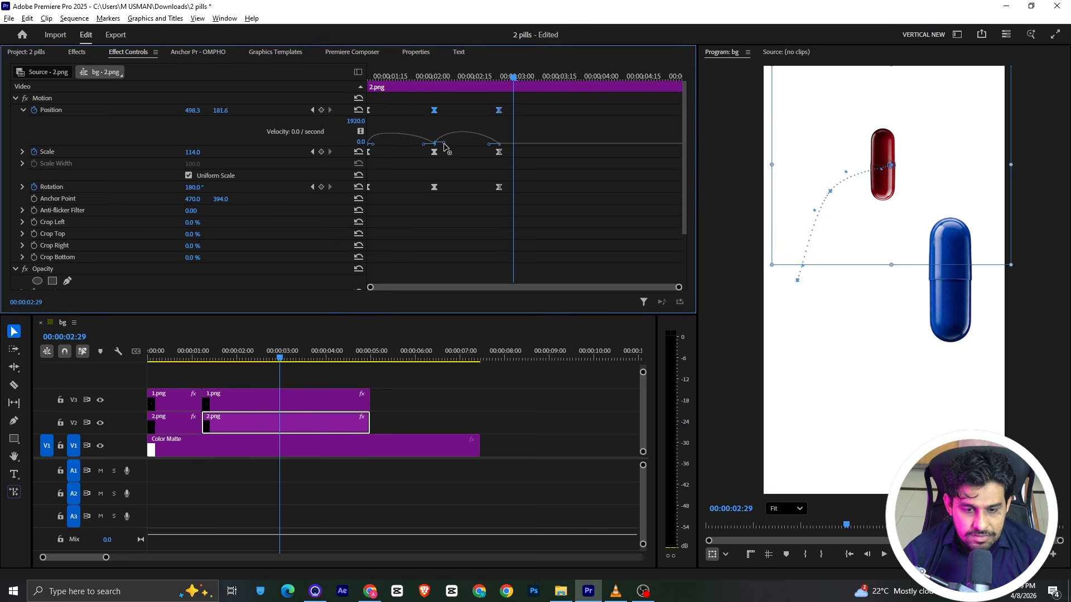
key(space)
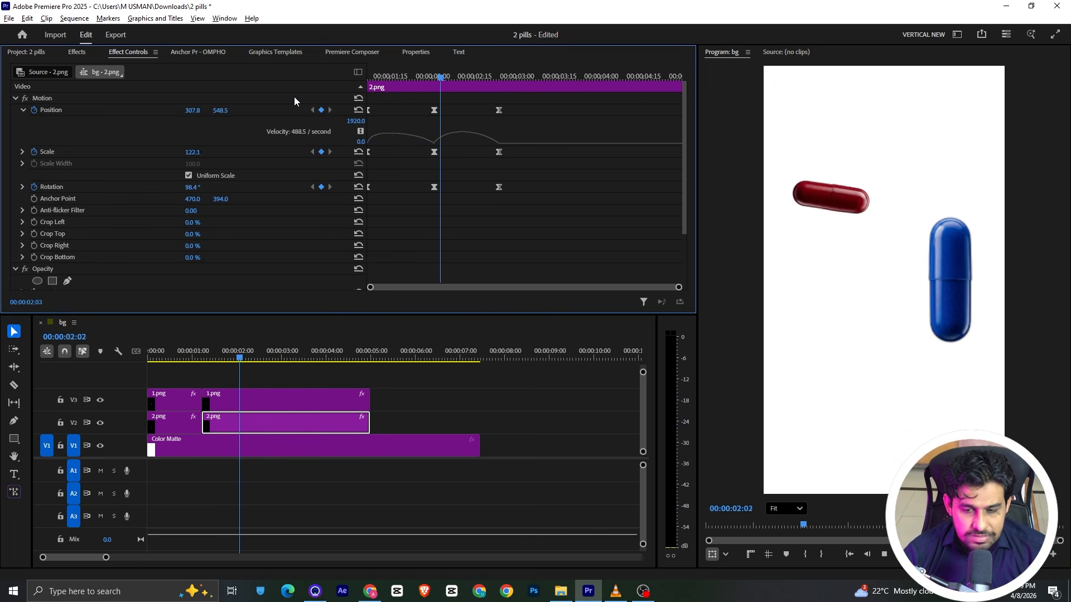
Step: Save the project, then turn off the existing scale and opacity keyframing on the blue pill's second clip at 00:00:01:07
key(ctrl+s)
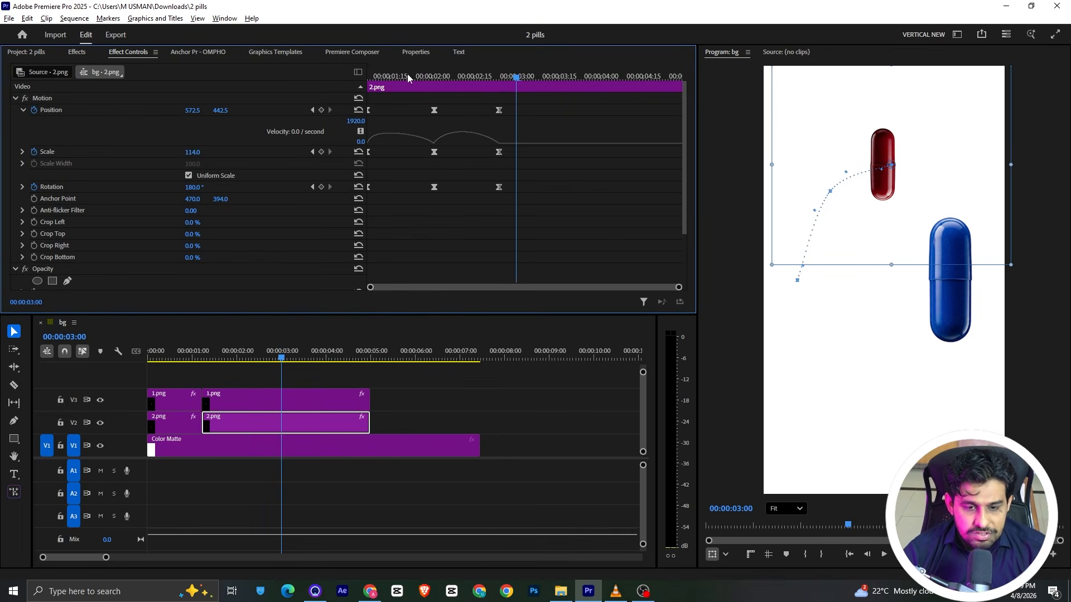
click(268, 401)
drag(394, 74, 35, 151)
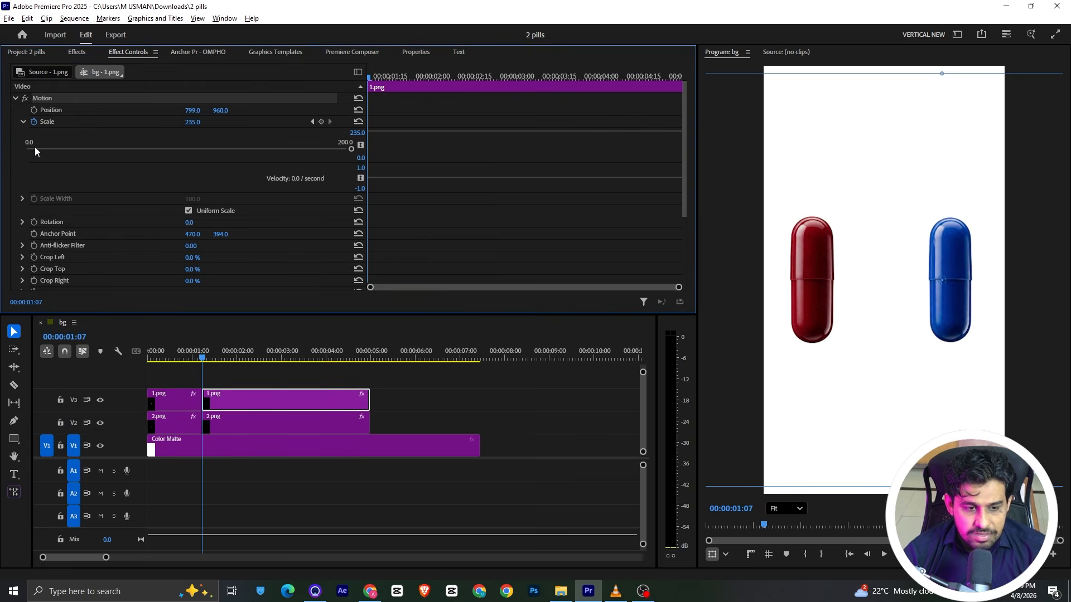
click(23, 122)
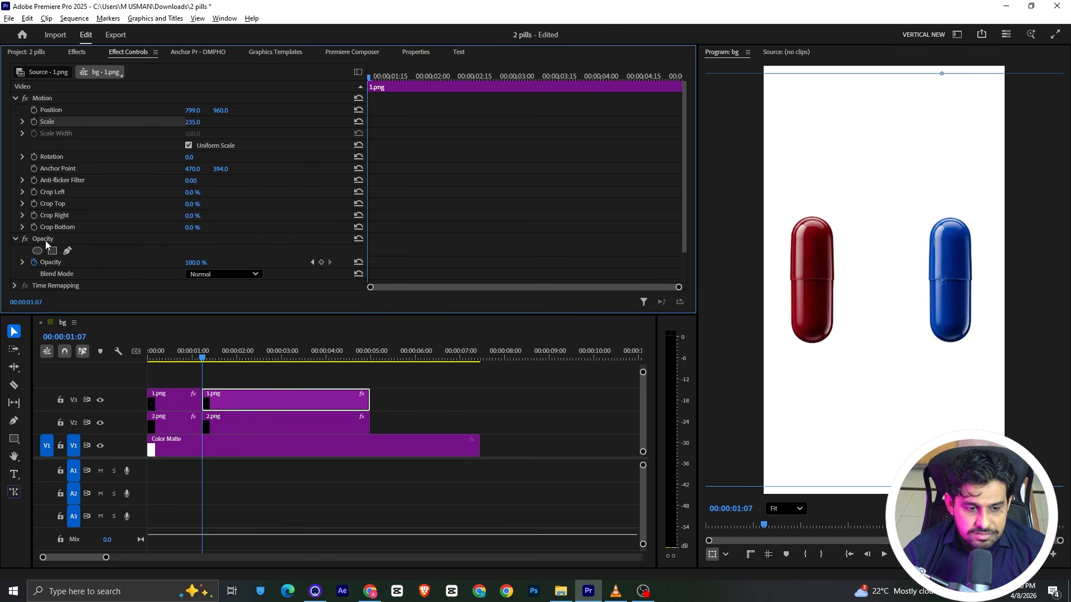
Step: Switch to VLC and scrub through the reference video to check the pills' motion, then return to Premiere Pro
click(616, 591)
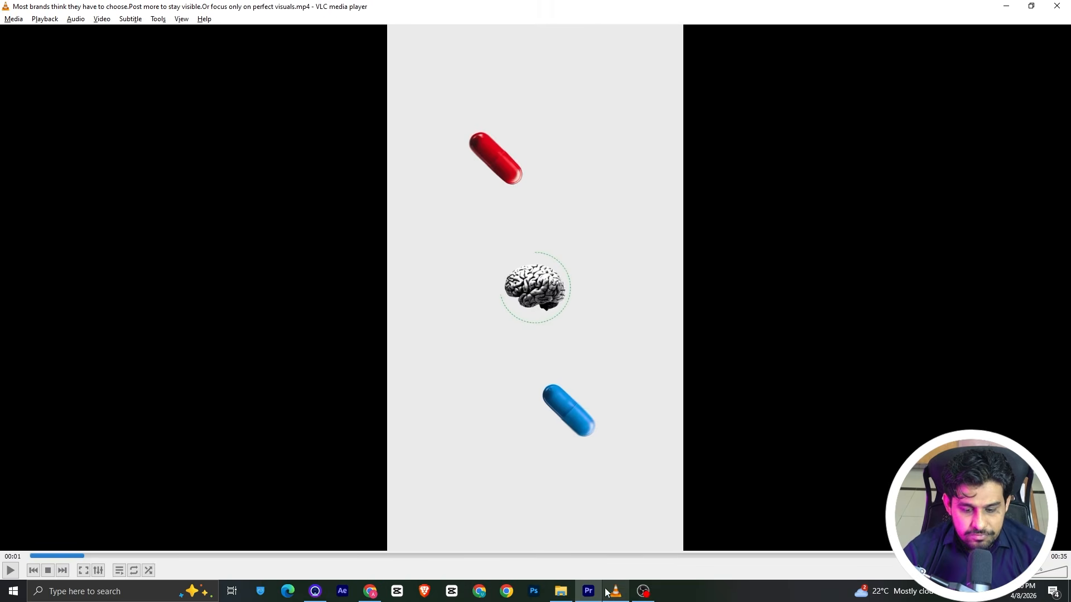
drag(68, 557, 116, 554)
key(alt+Tab)
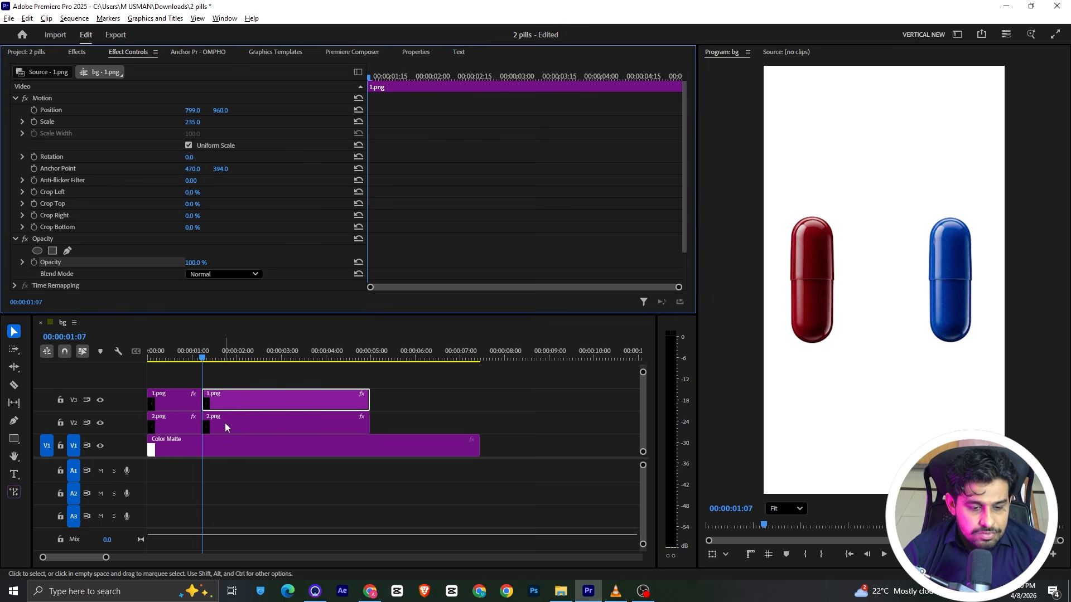
Step: Start position, scale and rotation keyframing for the blue pill's second clip at 00:00:01:07
click(34, 110)
click(34, 121)
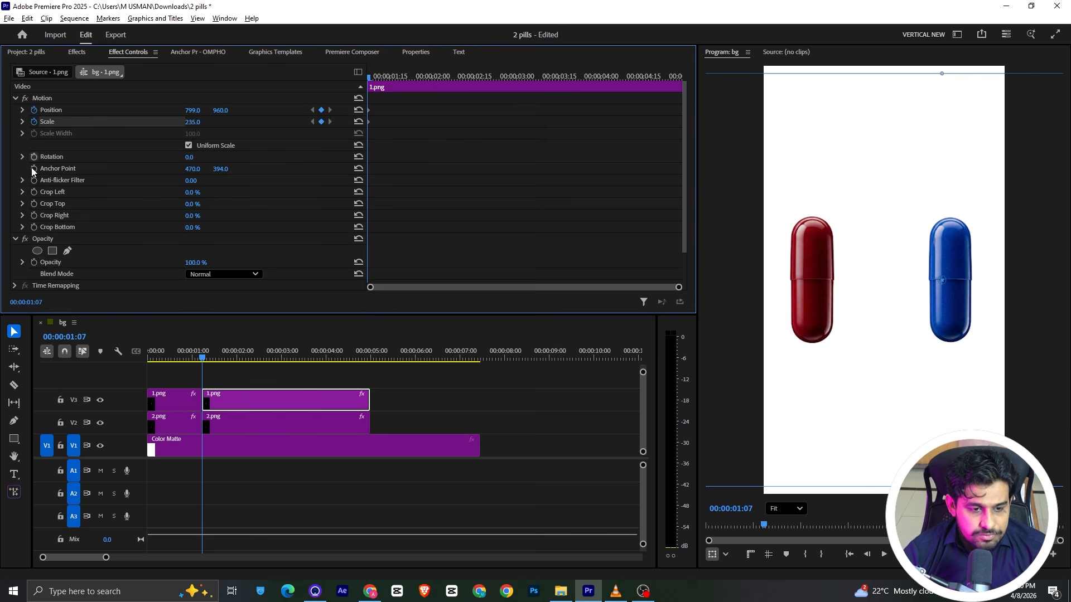
click(34, 157)
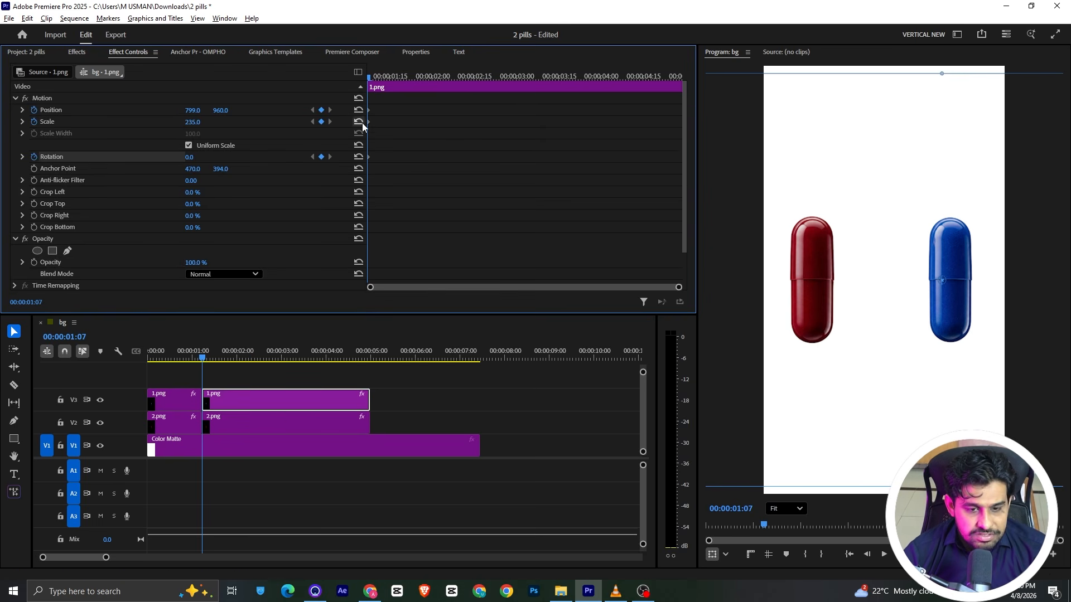
Step: Keyframe the blue pill's rotation at -90° at 00:00:02:01, in line with the red pill's middle keyframes
click(285, 417)
click(434, 76)
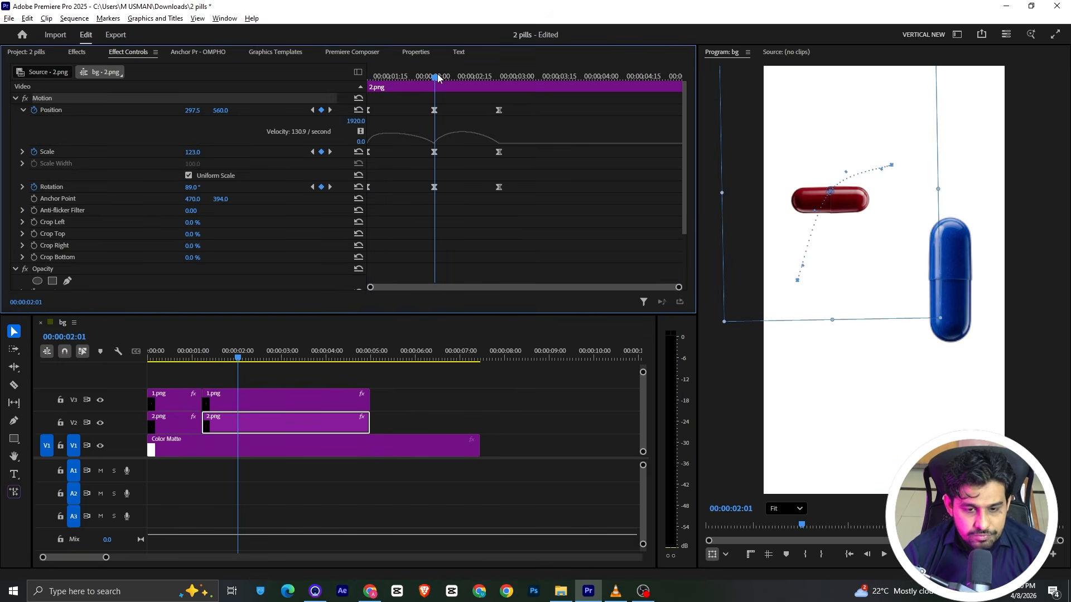
click(255, 400)
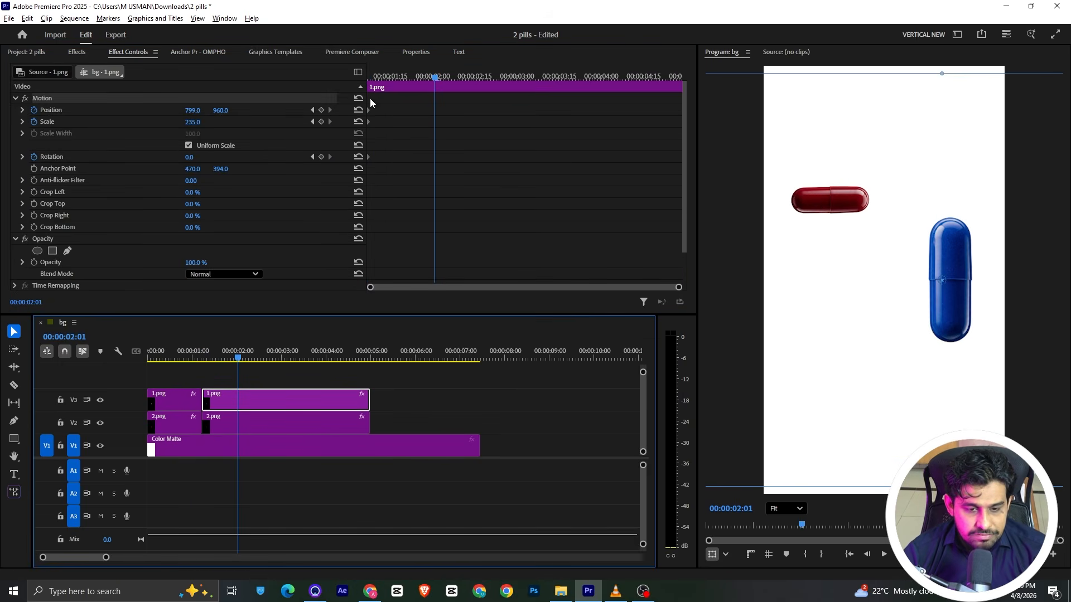
click(192, 157)
click(225, 159)
drag(188, 158, 139, 157)
click(197, 157)
text(-90)
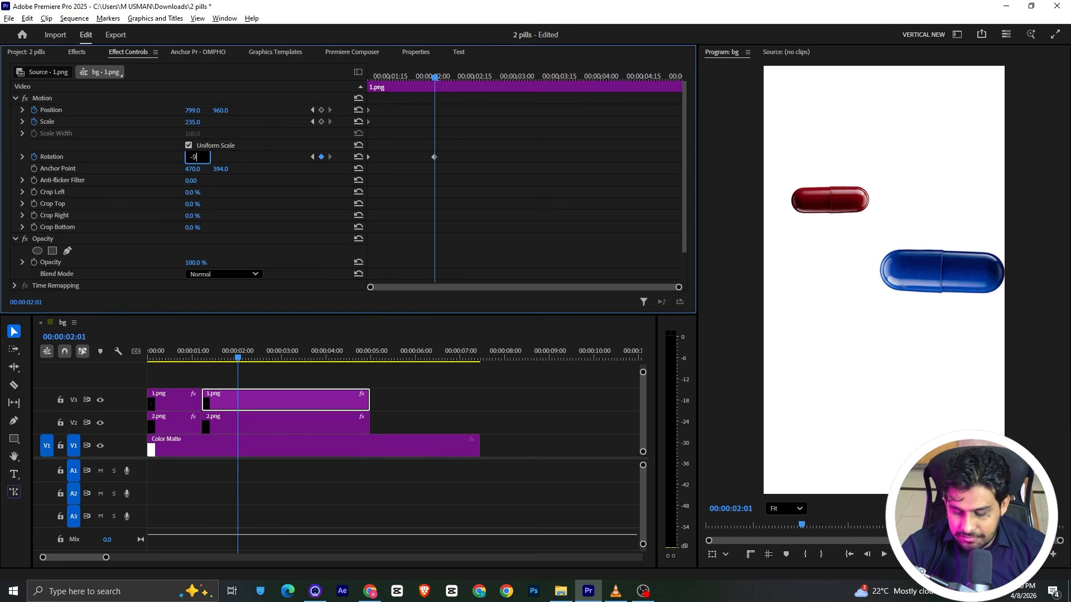
key(Return)
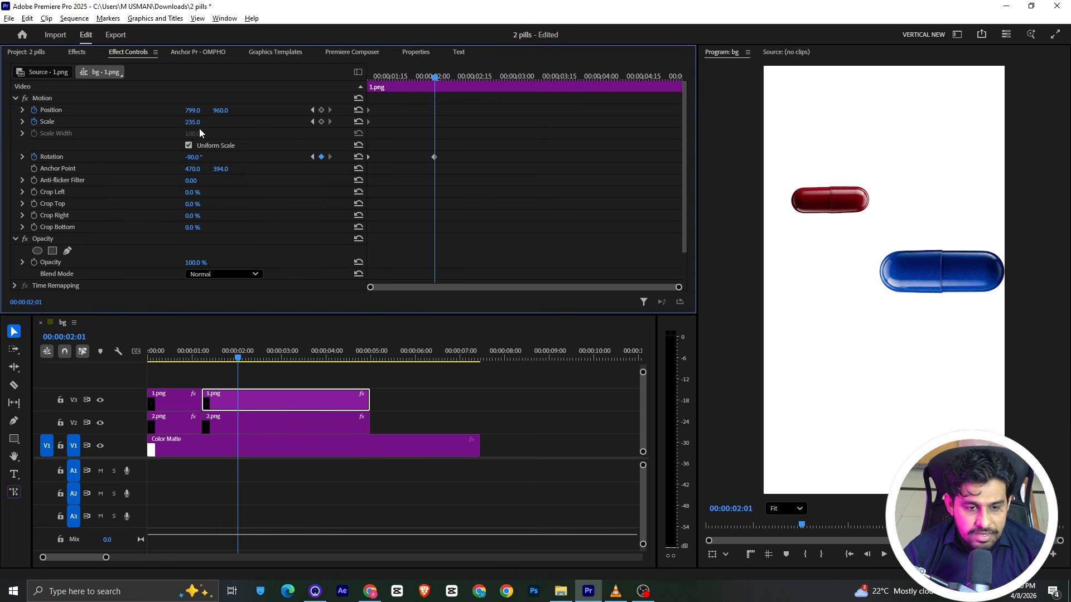
Step: Scale the blue pill to 169 and move it to position 586.5, 1150 at 00:00:02:01
mouse_move(195, 126)
mouse_down()
mouse_move(182, 124)
mouse_move(197, 123)
mouse_up()
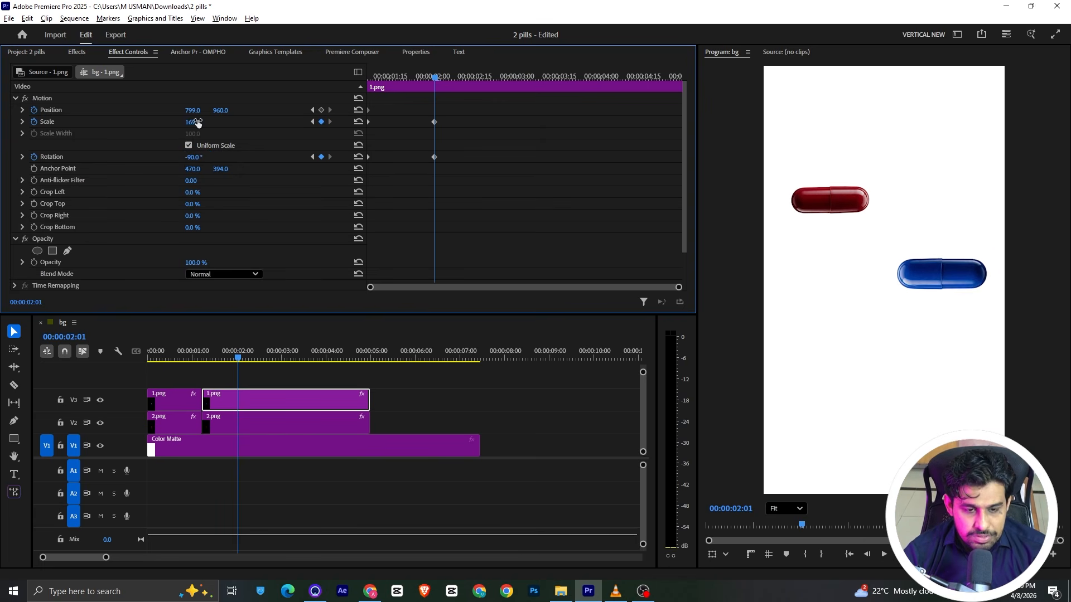
click(949, 276)
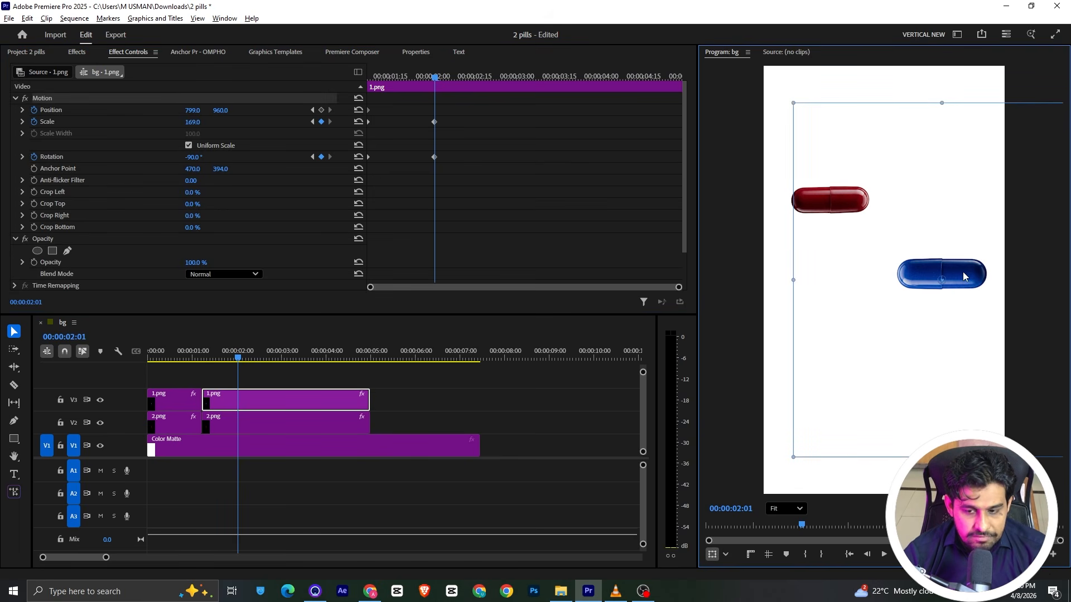
drag(962, 276, 916, 319)
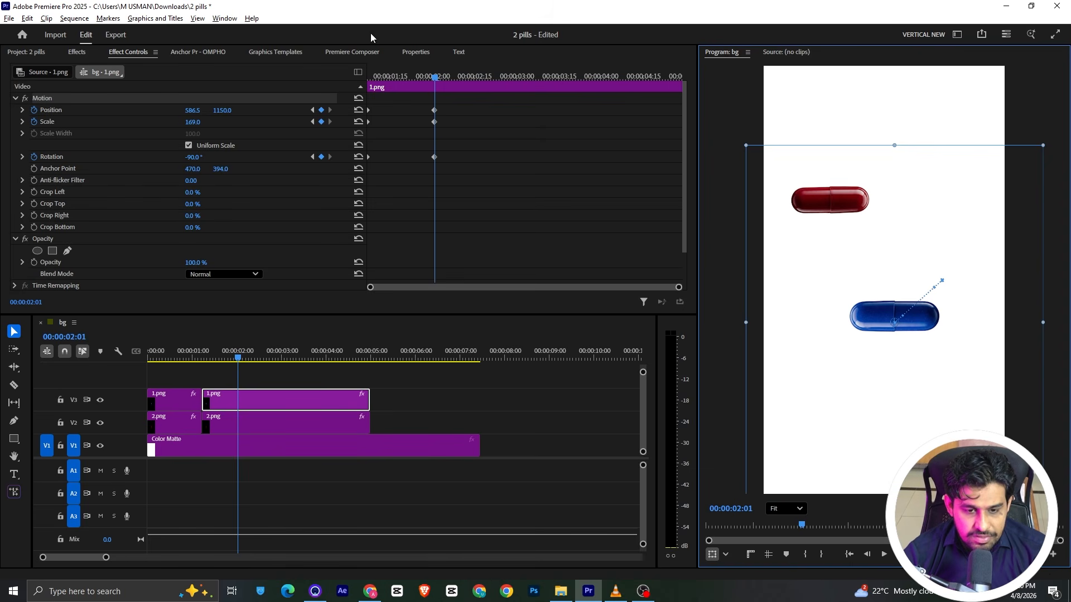
Step: Keyframe the blue pill at 00:00:02:24 with rotation -1°, scale 142 and position 544, 1527.5
drag(440, 75, 500, 84)
click(269, 427)
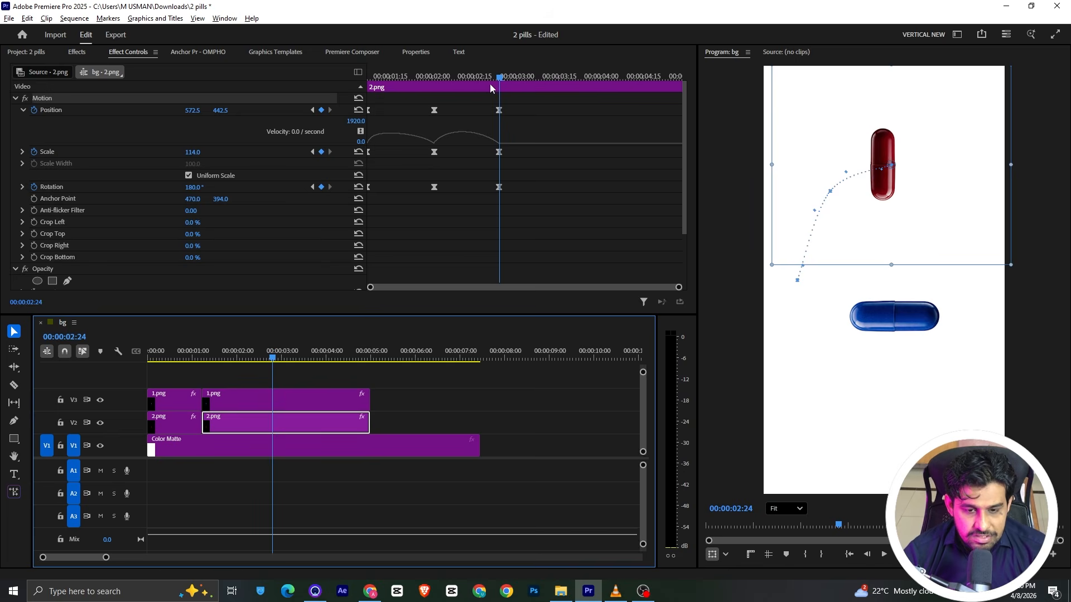
click(299, 398)
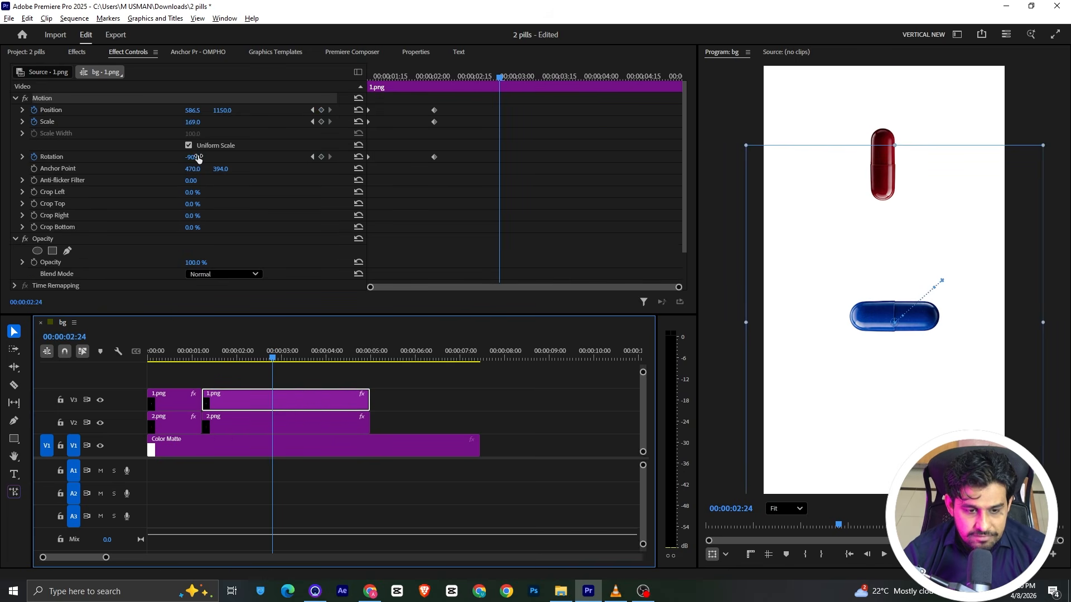
drag(198, 159, 247, 159)
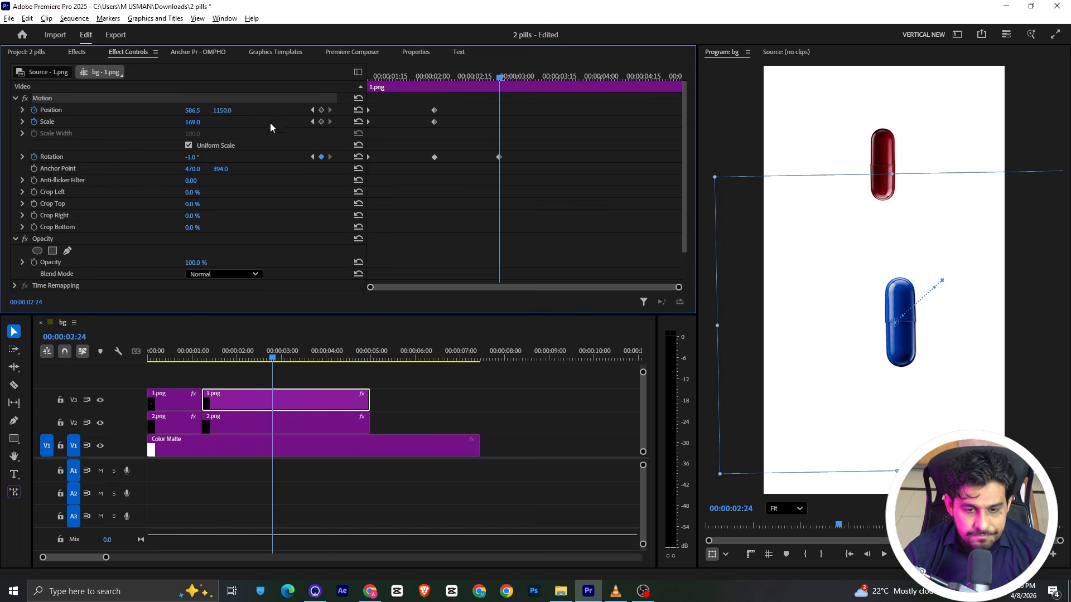
drag(193, 122, 178, 122)
drag(891, 365, 885, 449)
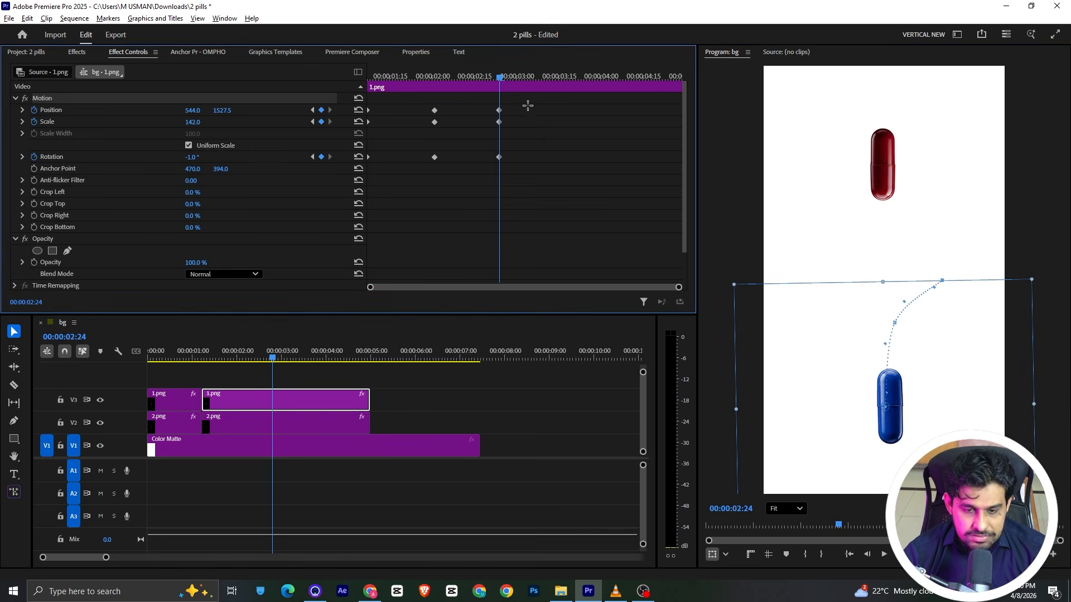
Step: Apply temporal easing to all of the blue pill's position, scale and rotation keyframes, and play the motion
drag(528, 103, 283, 186)
right_click(499, 111)
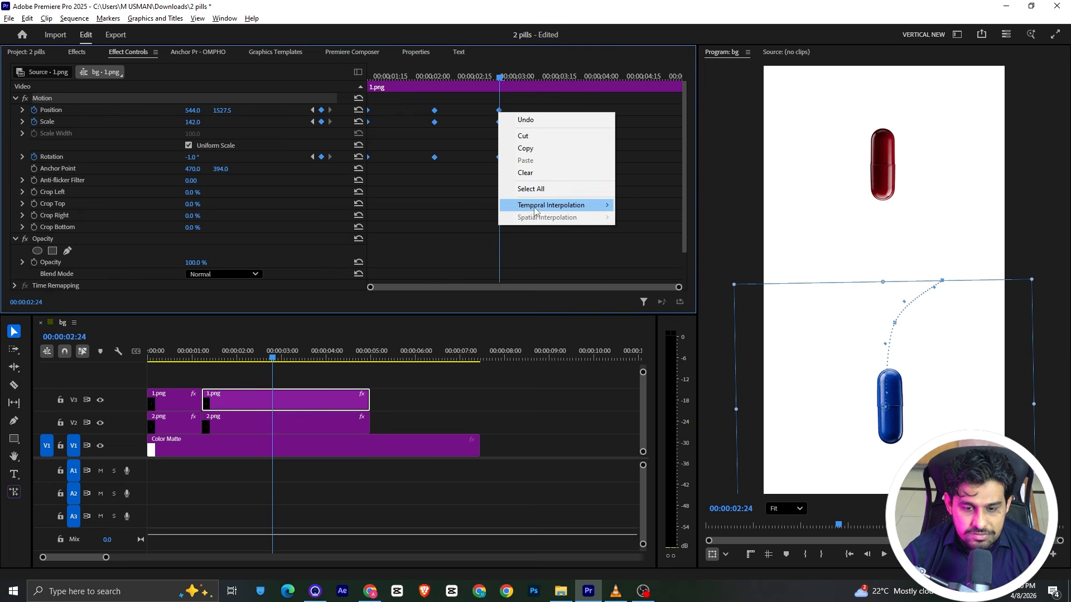
mouse_move(580, 205)
click(641, 271)
key(space)
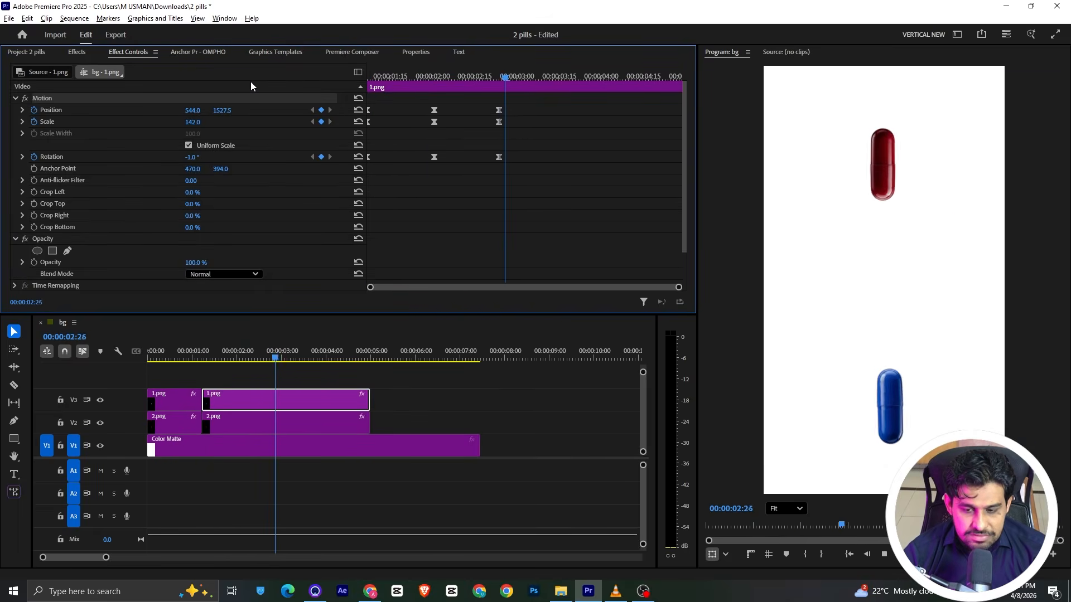
key(space)
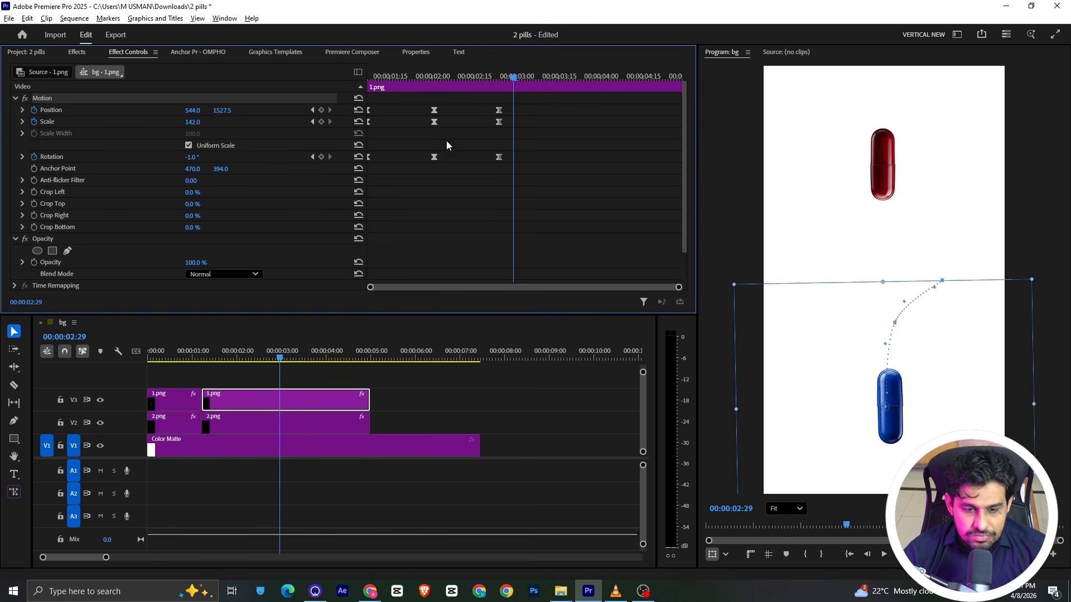
Step: Ease out of the blue pill's middle position keyframe from zero velocity in the velocity graph, and replay the motion
click(434, 72)
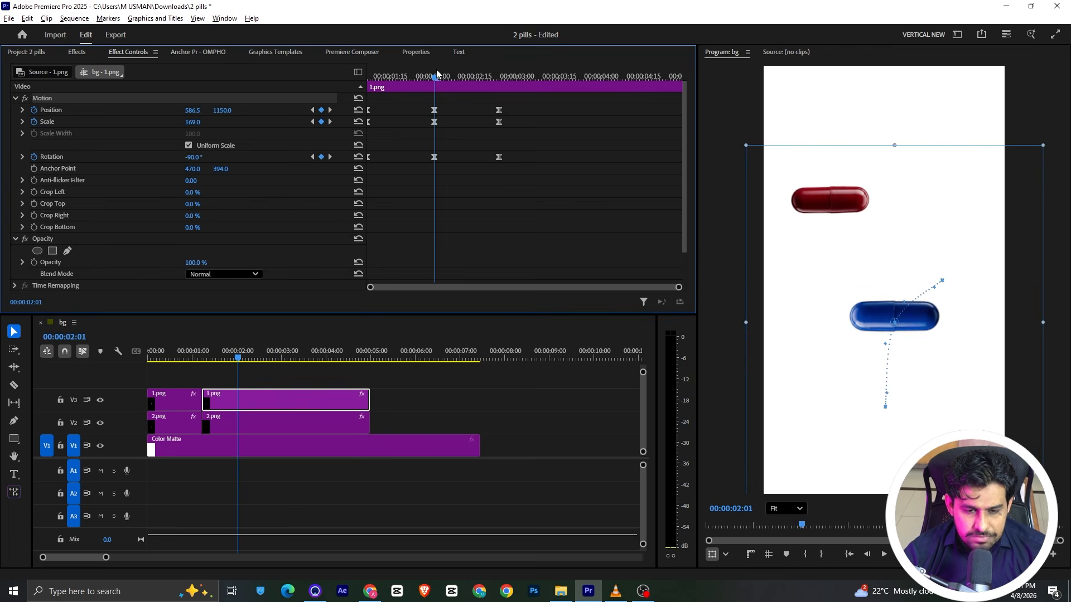
click(22, 111)
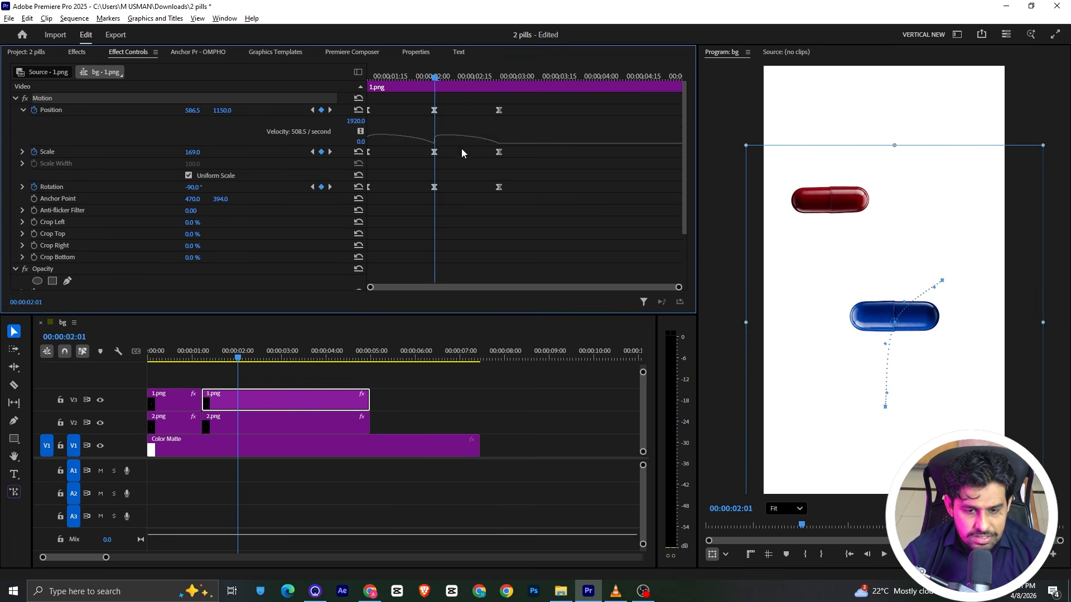
drag(435, 142, 437, 150)
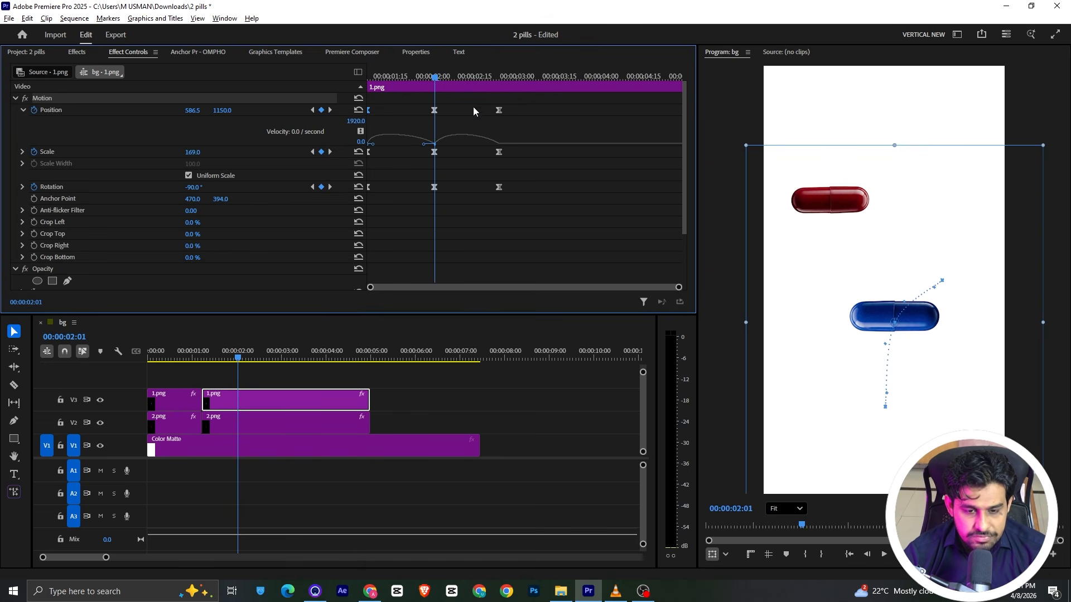
key(space)
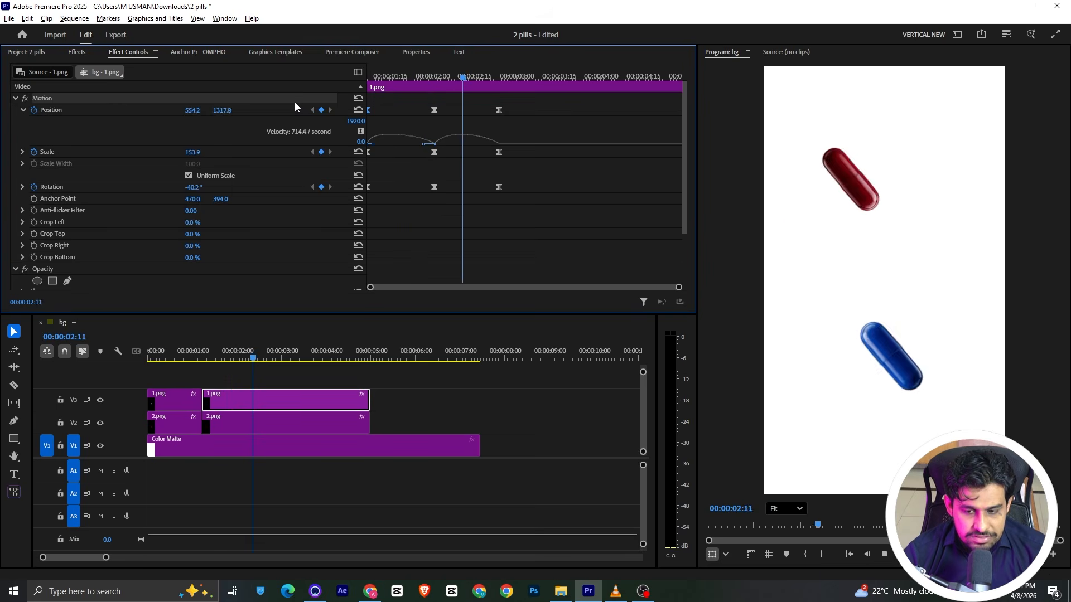
click(437, 81)
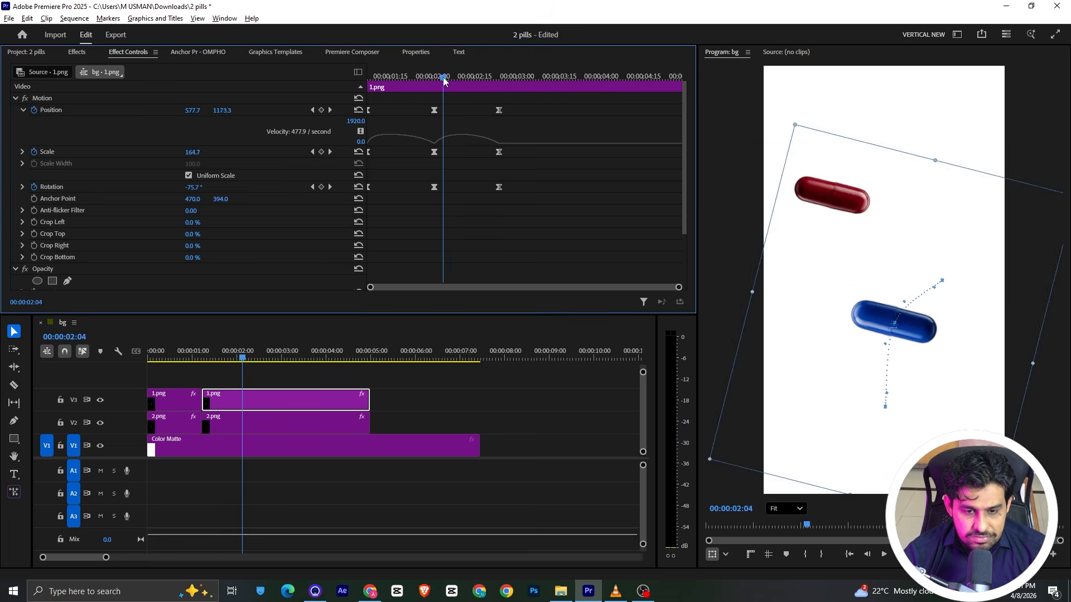
drag(437, 82, 435, 83)
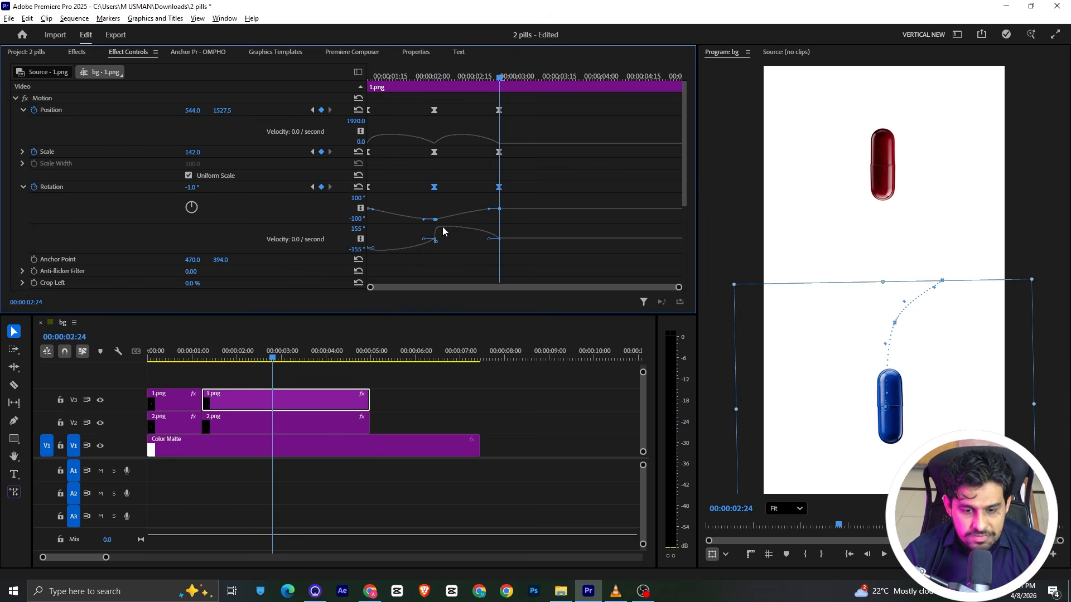
Step: Adjust the outgoing velocity of the red pill's middle rotation keyframe in its rotation graph
click(263, 426)
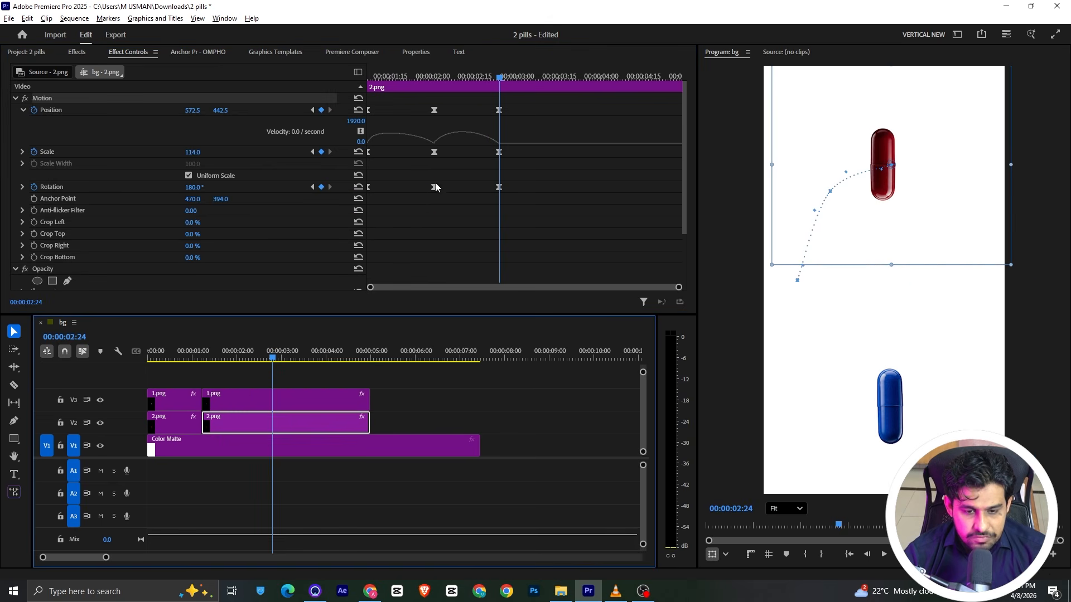
click(22, 187)
drag(521, 189, 437, 244)
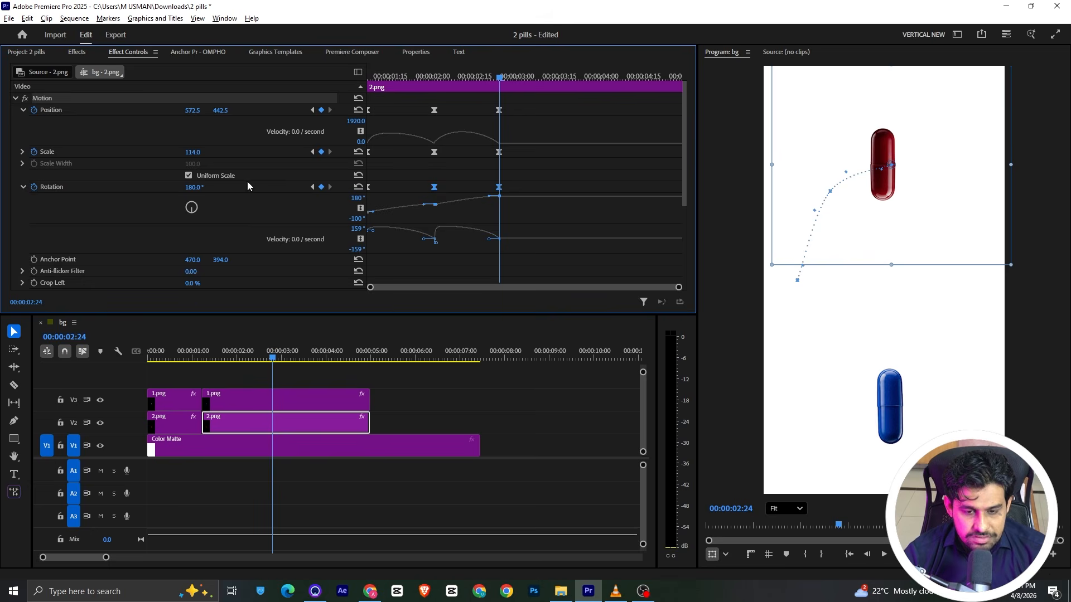
Step: Show the red pill's scale graph, select its middle and last scale keyframes and adjust their velocity handles
click(21, 155)
click(23, 152)
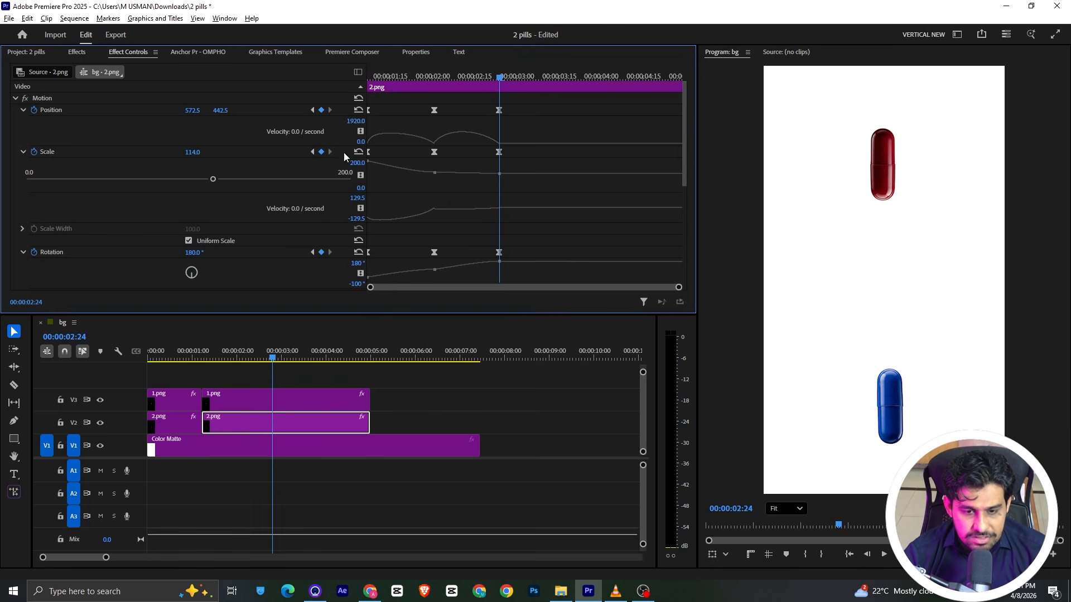
drag(523, 149, 406, 163)
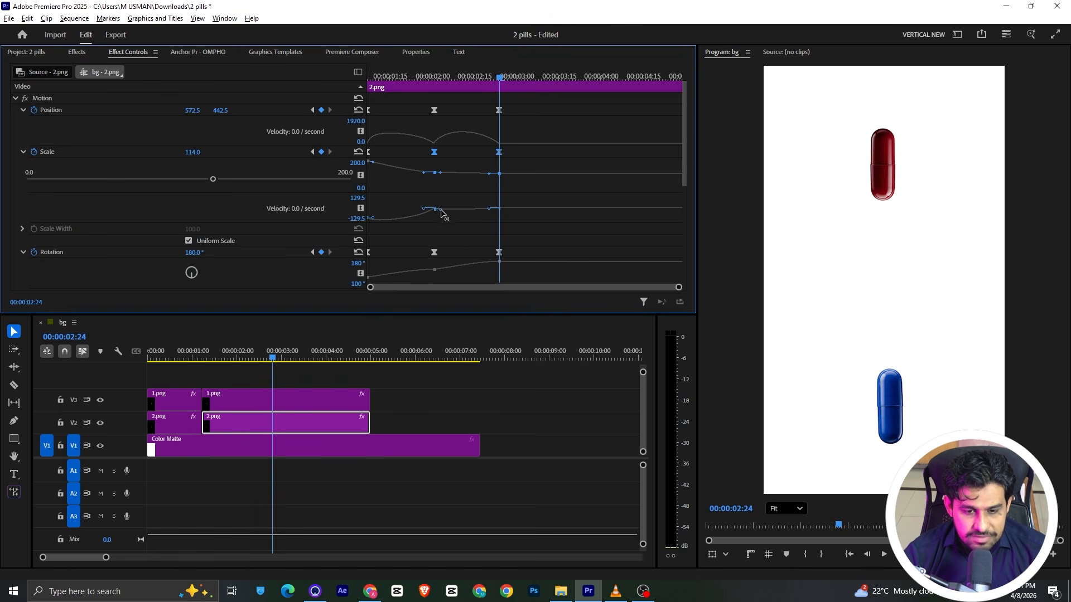
drag(491, 210, 489, 213)
Step: Play and scrub through both pills' movement, then deselect the keyframes and collapse the red pill's position graph
drag(447, 75, 269, 94)
key(space)
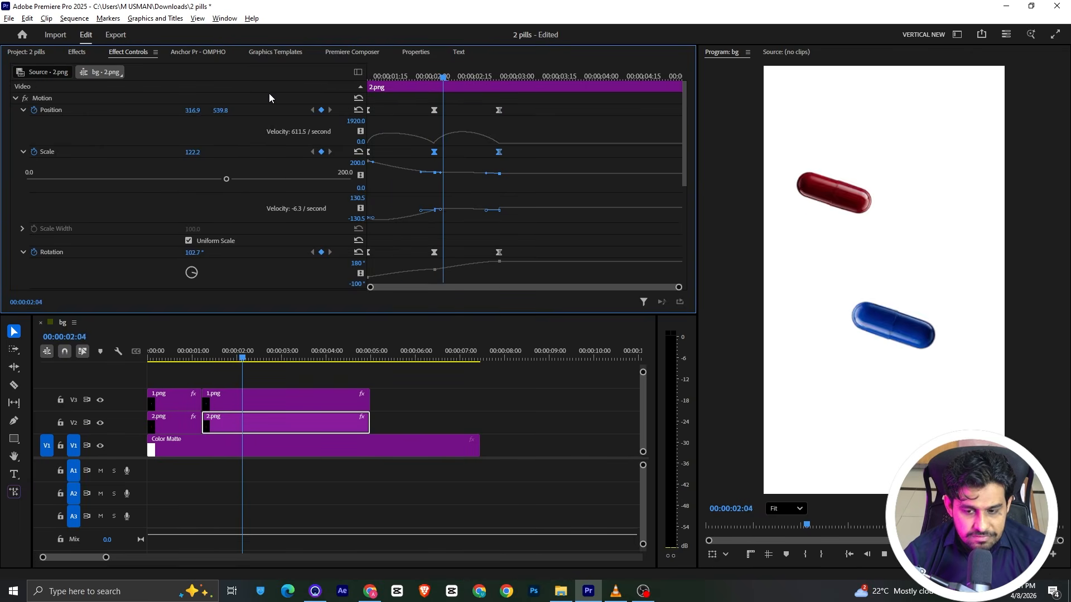
key(space)
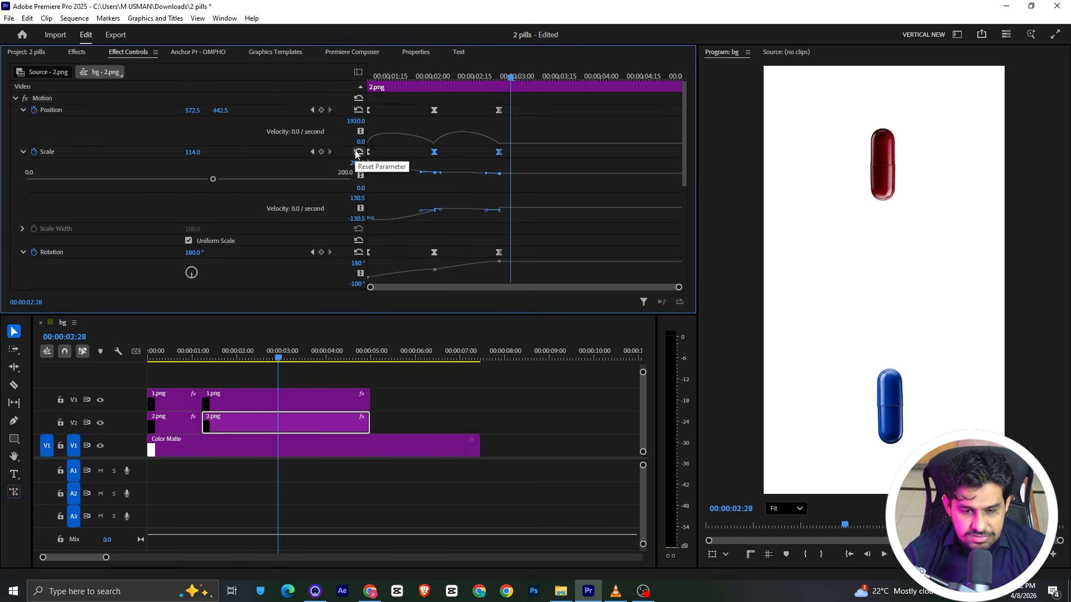
drag(454, 77, 513, 101)
click(519, 132)
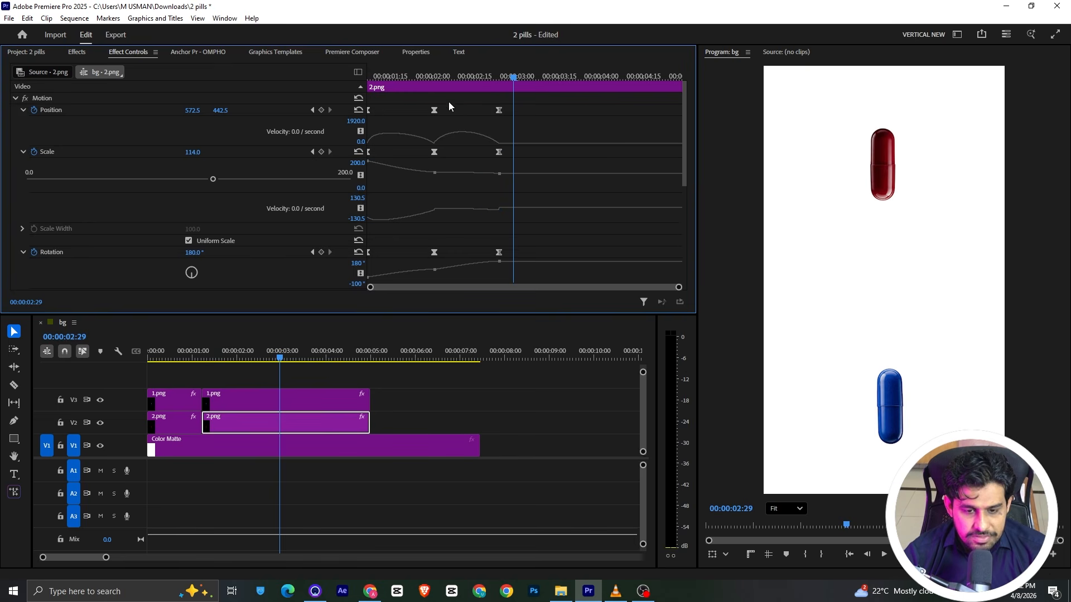
click(23, 110)
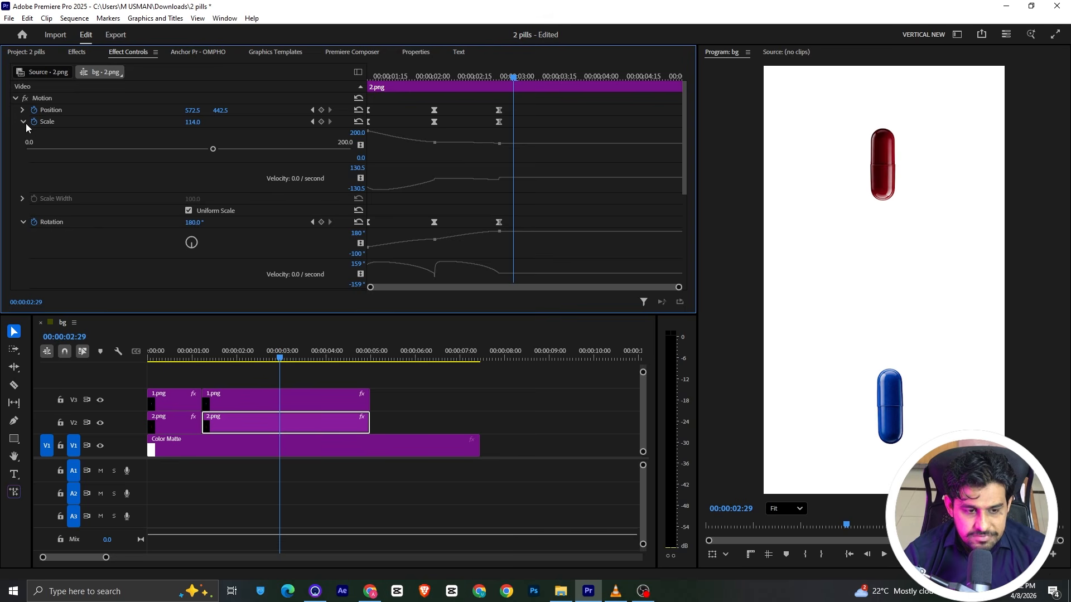
Step: Collapse the red pill's scale and rotation graphs and check the upright-pill layout in the reference video in VLC
click(24, 122)
click(23, 157)
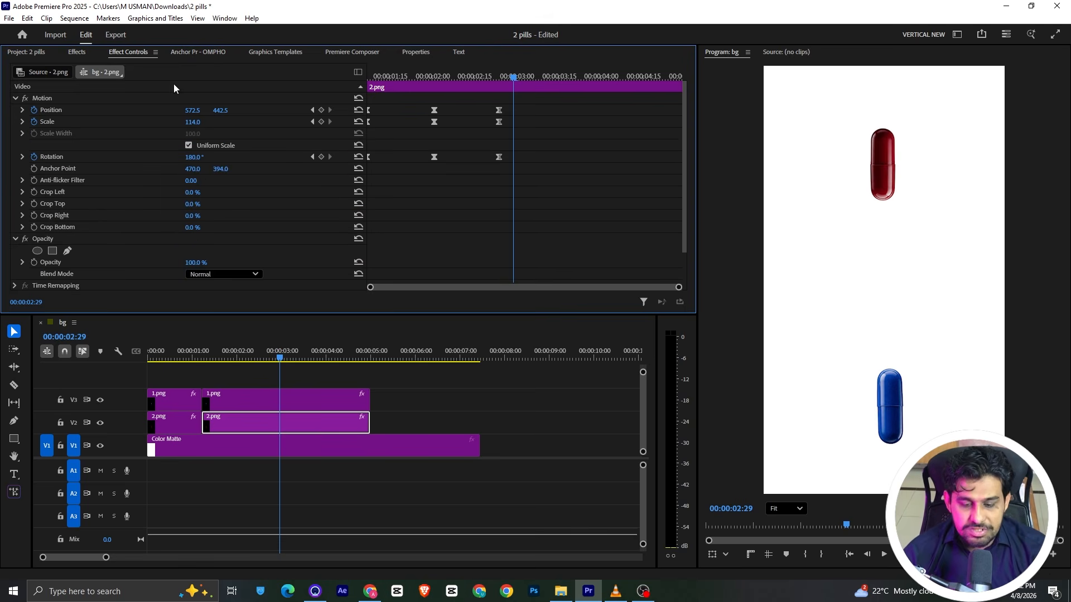
click(615, 591)
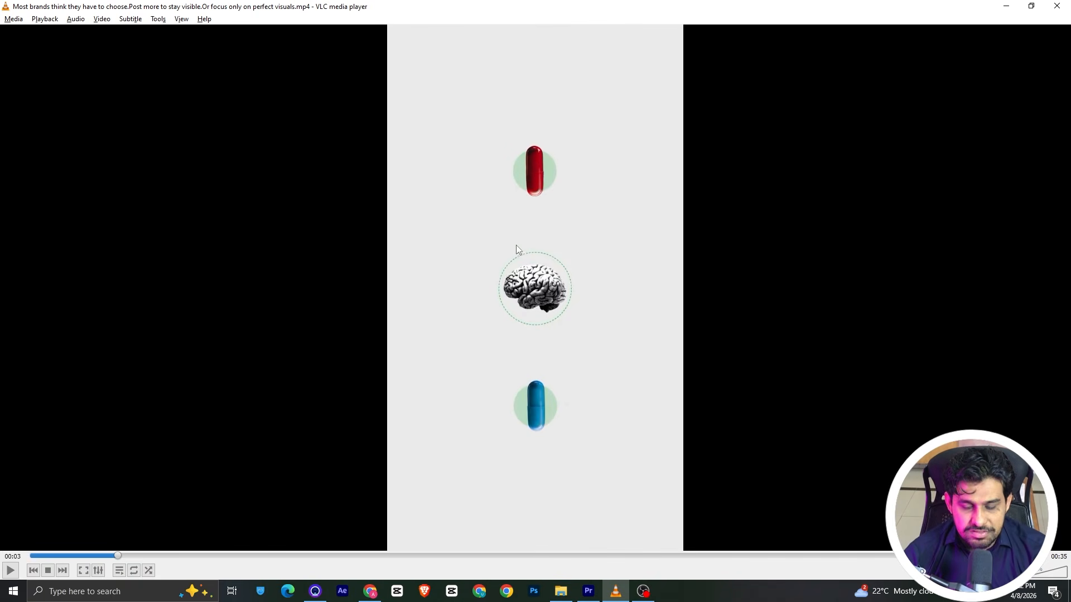
click(588, 591)
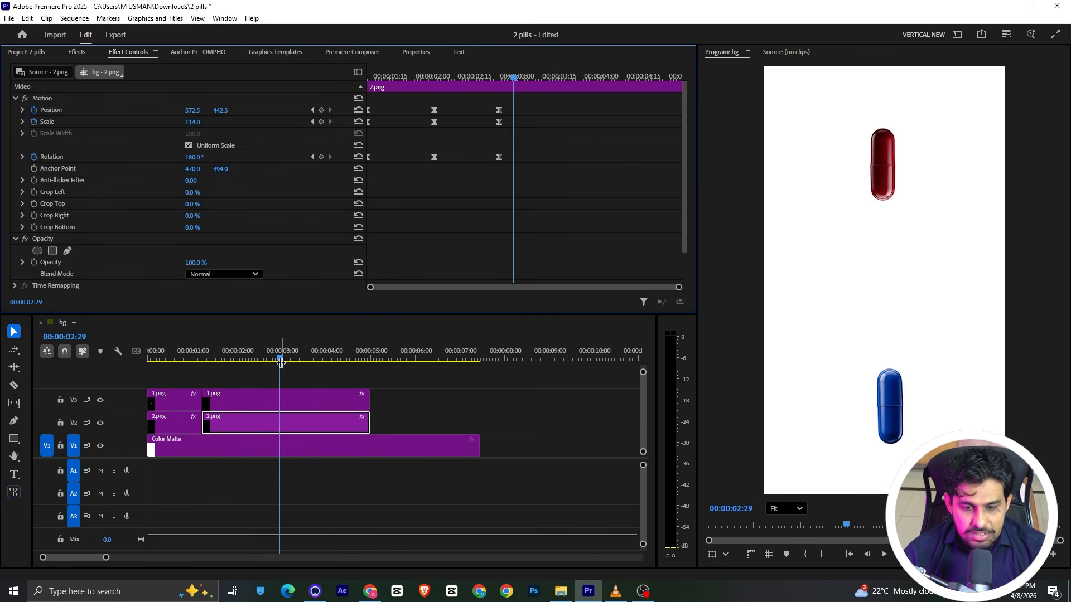
Step: Place the brain image 3.png on track V4 starting at 00:00:02:10, above both pill clips
drag(508, 76, 499, 76)
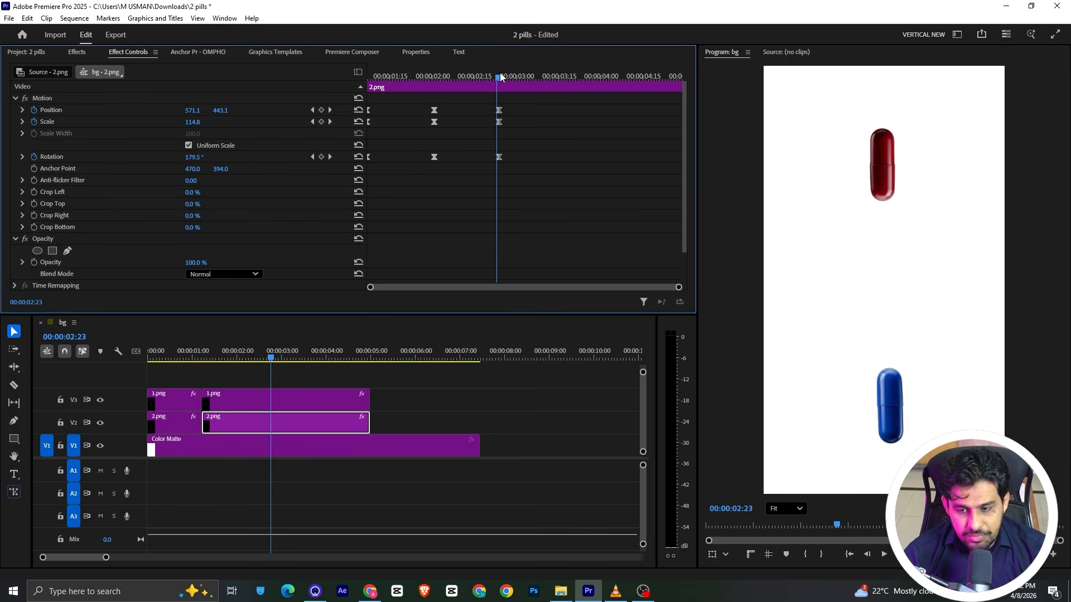
click(374, 383)
key(shift+1)
drag(340, 130, 276, 382)
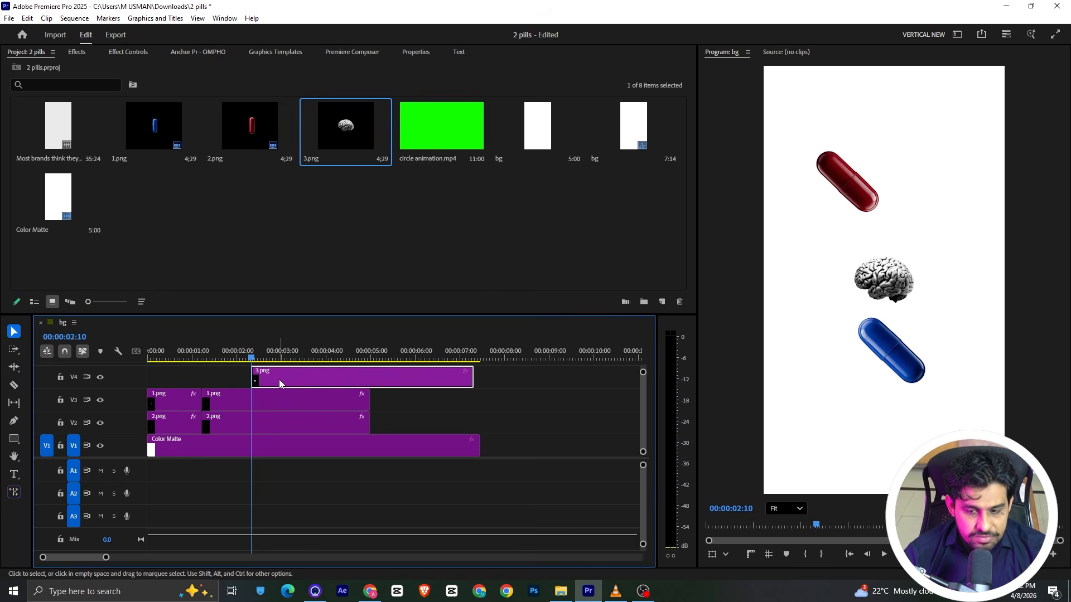
Step: Set the brain image's scale to 85 and its vertical position to 937, comparing it with the reference video in VLC
click(132, 47)
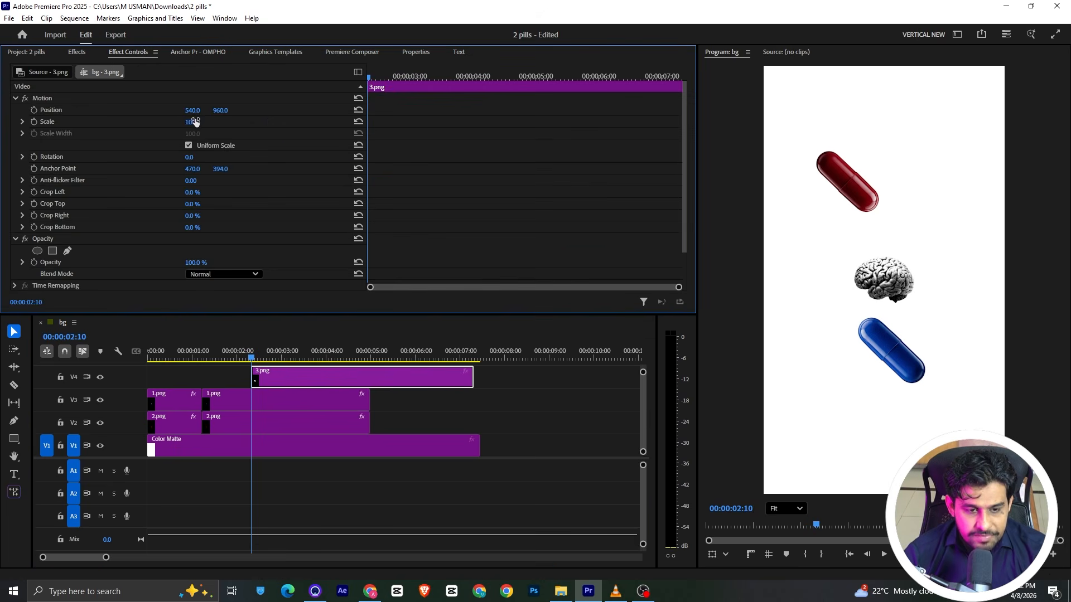
drag(196, 122, 187, 122)
key(alt+Tab)
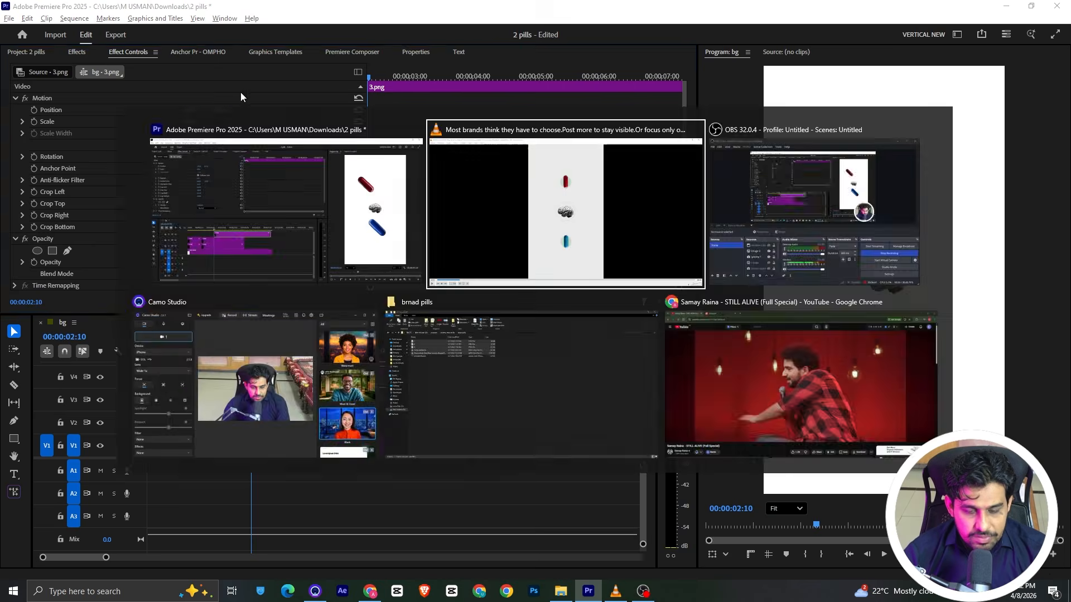
drag(124, 555, 78, 563)
key(alt+Tab)
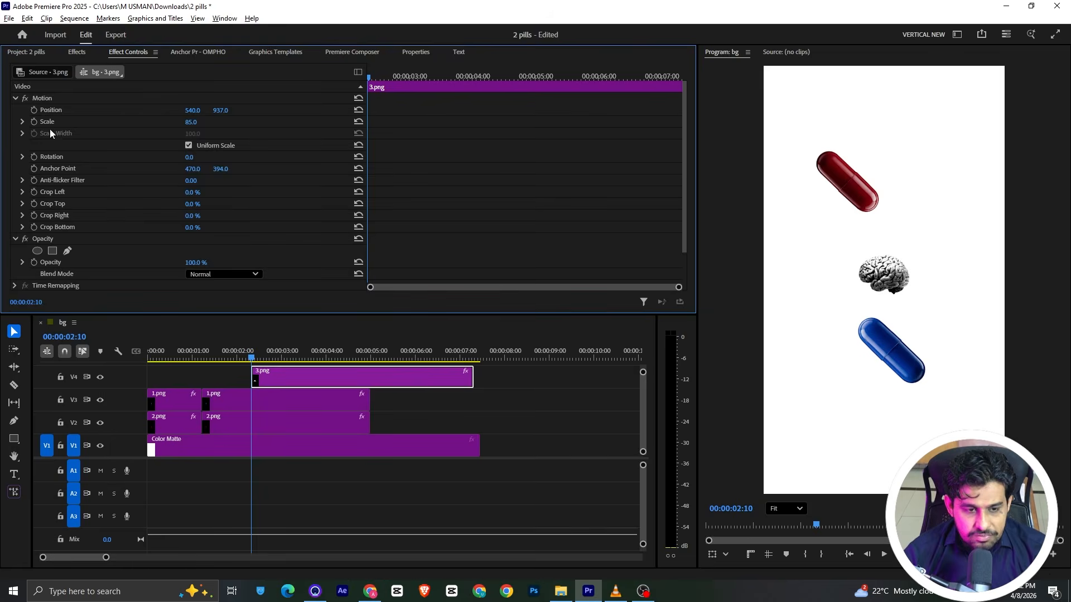
Step: Place circle animation.mp4 on track V5 at 00:00:02:10 above the brain and apply the Ultra Key effect to it
click(25, 52)
drag(405, 132, 252, 366)
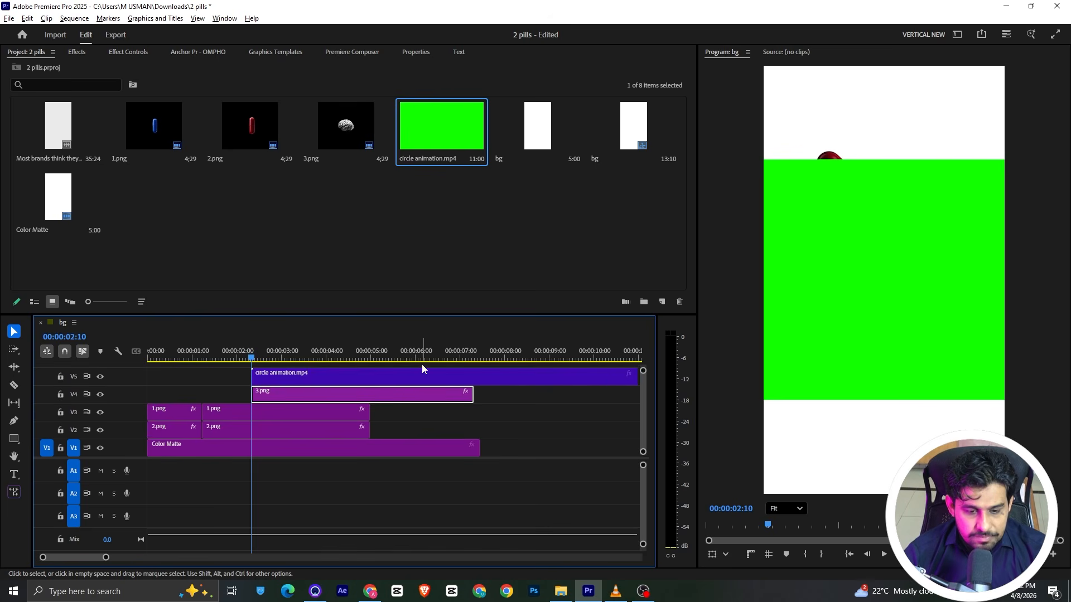
click(80, 52)
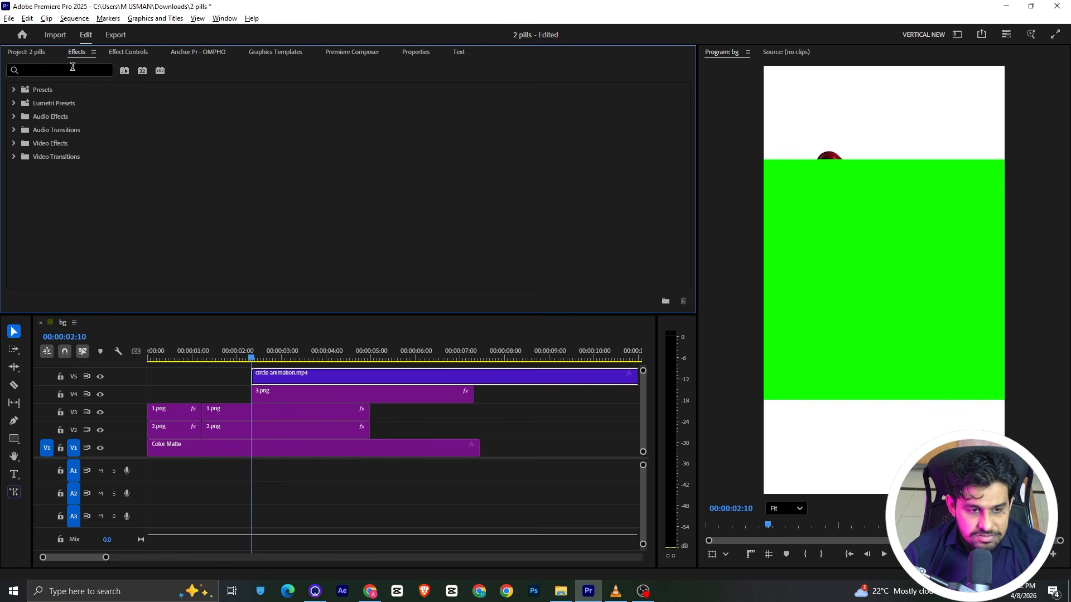
click(75, 68)
text(ultr)
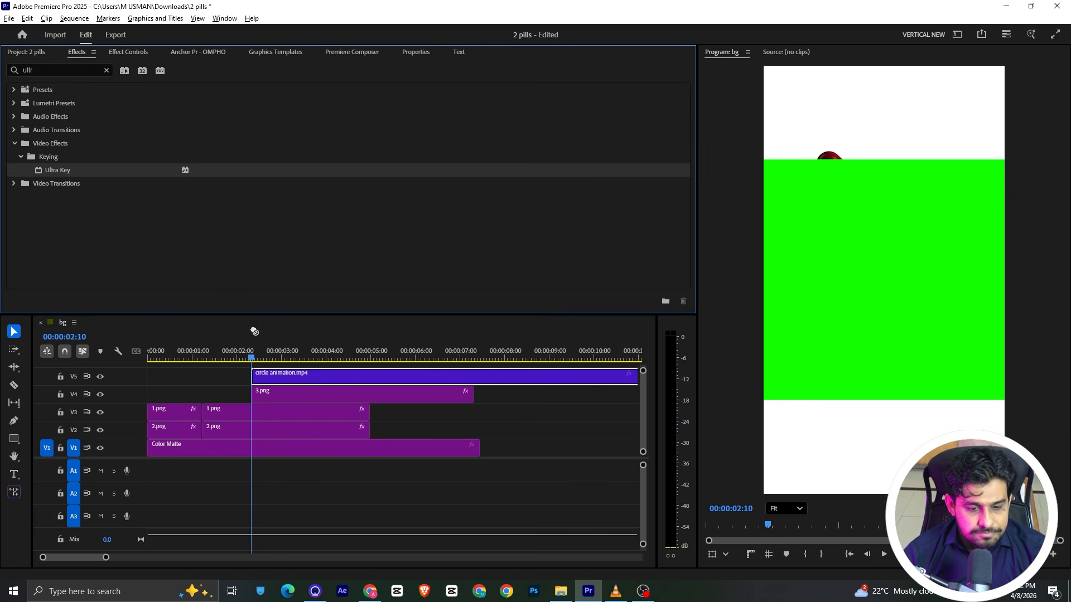
click(305, 380)
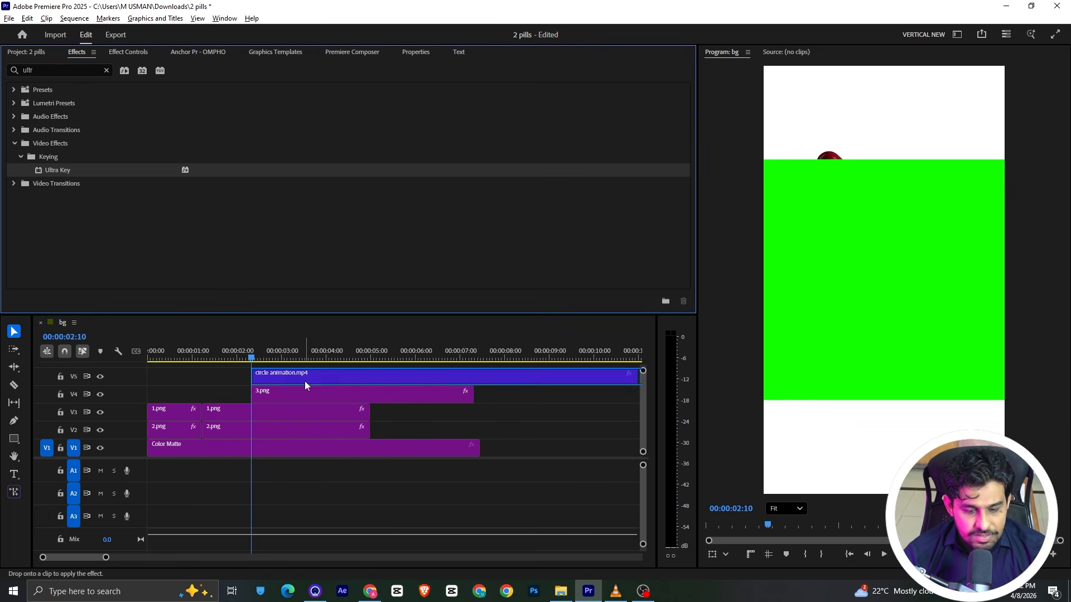
Step: Key out the circle animation's green background by sampling the green as the Ultra Key colour
click(117, 54)
scroll(151, 184, down, 4)
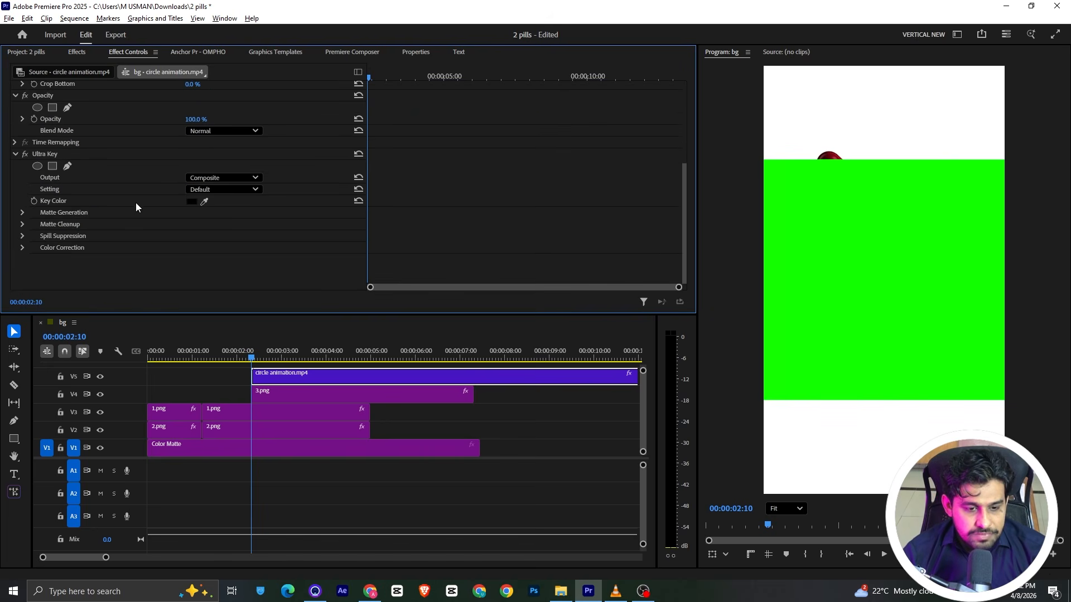
click(204, 201)
click(829, 193)
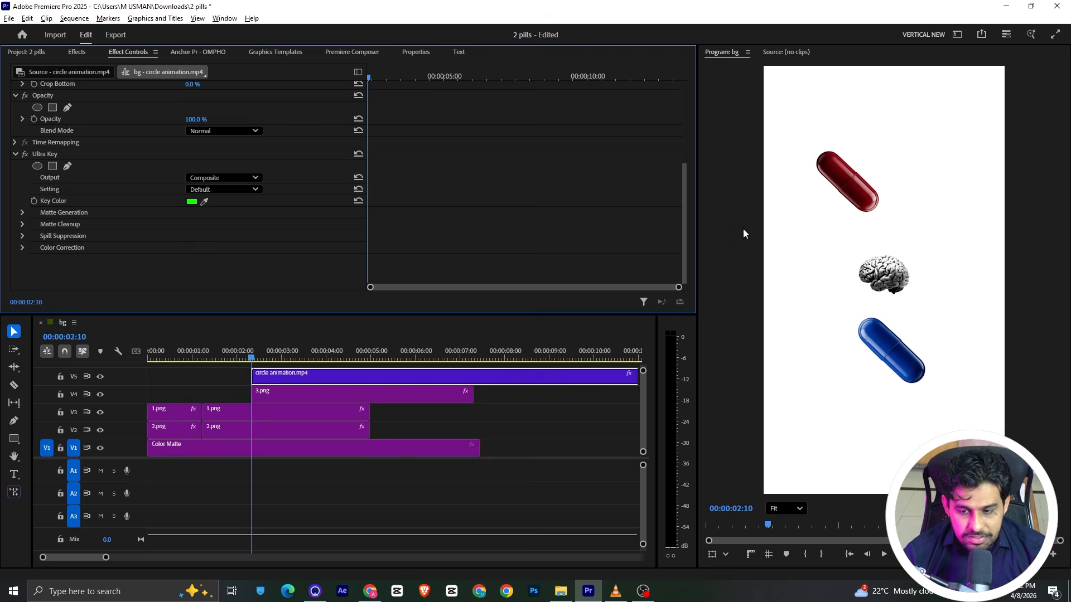
Step: Split the circle animation clip at 00:00:04:02 and again further along, and delete the middle section
drag(267, 363, 485, 382)
key(ctrl+k)
click(372, 383)
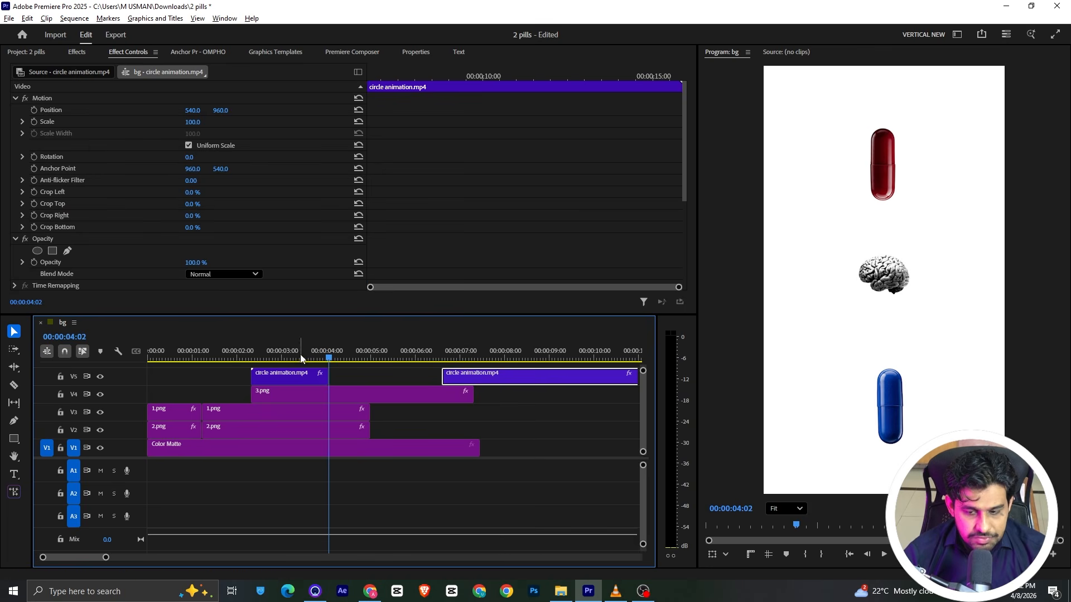
Step: Set the first circle animation clip's scale to 65 and its vertical position to 921 so the ring surrounds the brain
click(278, 359)
drag(280, 359, 290, 359)
click(290, 377)
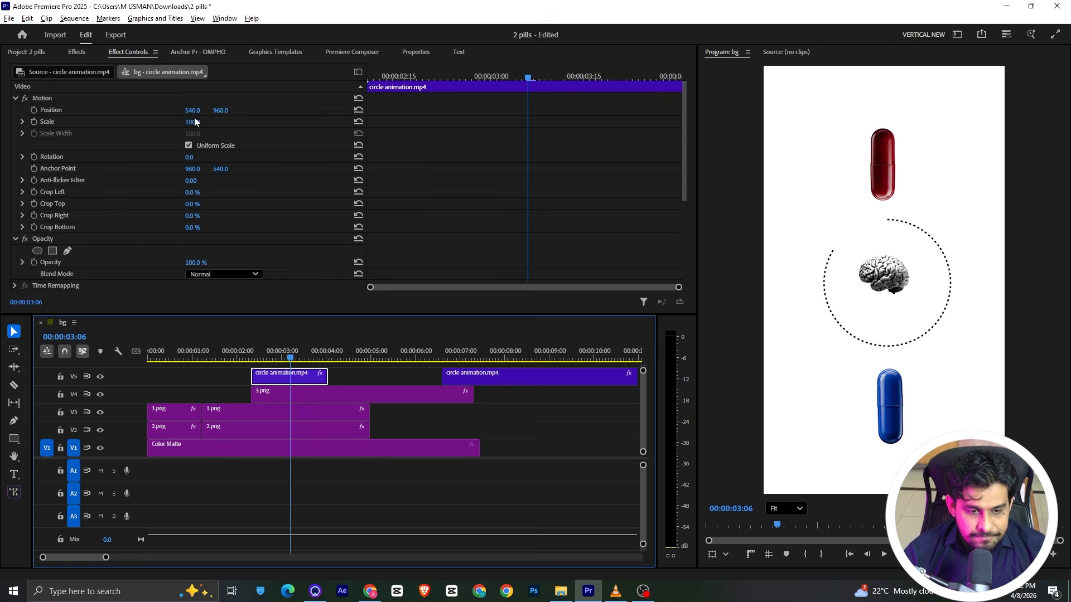
drag(193, 121, 173, 122)
drag(220, 110, 198, 110)
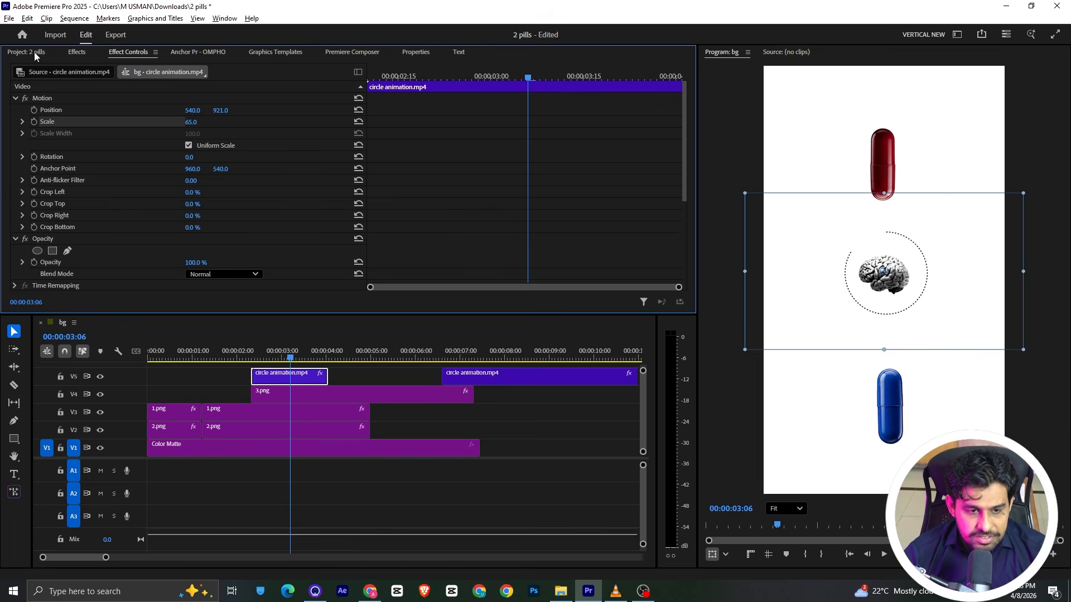
Step: Find the Tint effect and apply it to the first circle animation clip
click(77, 52)
click(67, 67)
text(tint)
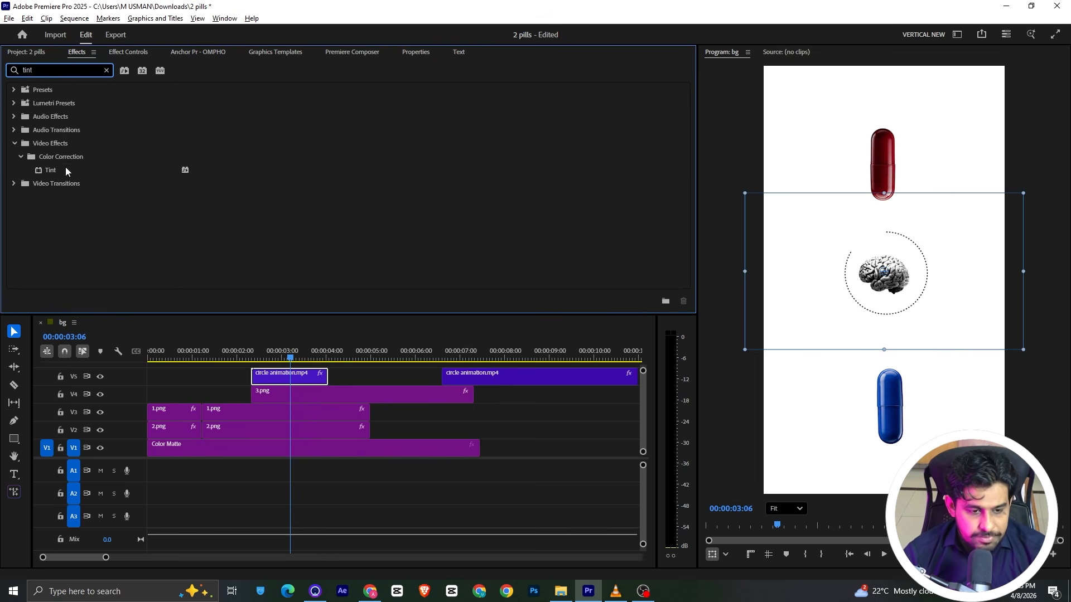
drag(66, 171, 277, 379)
Step: Map the Tint effect's black to green 18FF00 and its white to the same green, and scrub through the ring animation
click(130, 53)
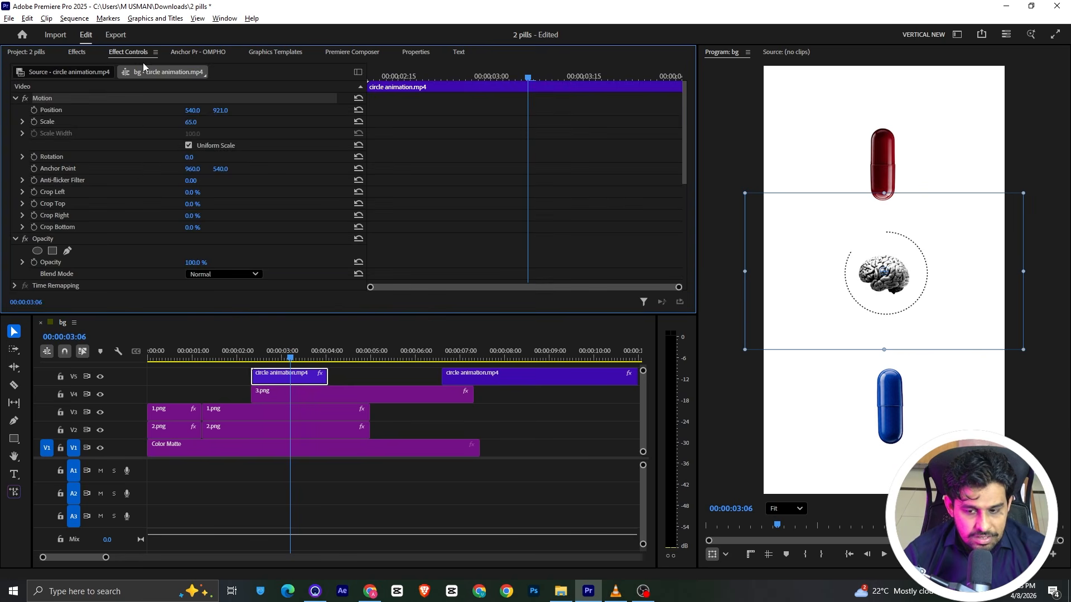
scroll(139, 184, down, 5)
click(191, 226)
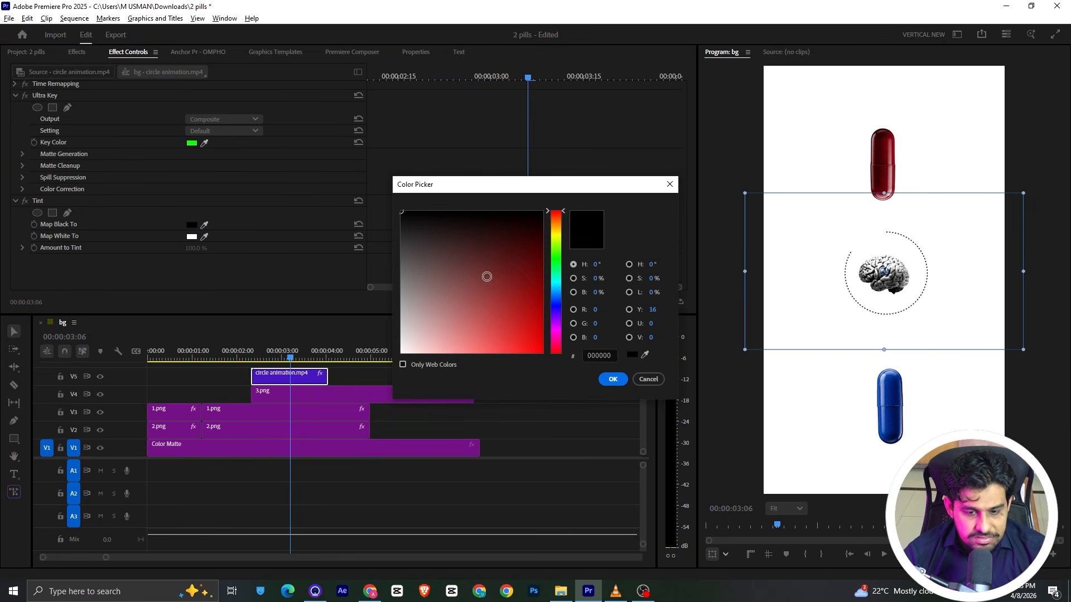
click(555, 255)
click(529, 308)
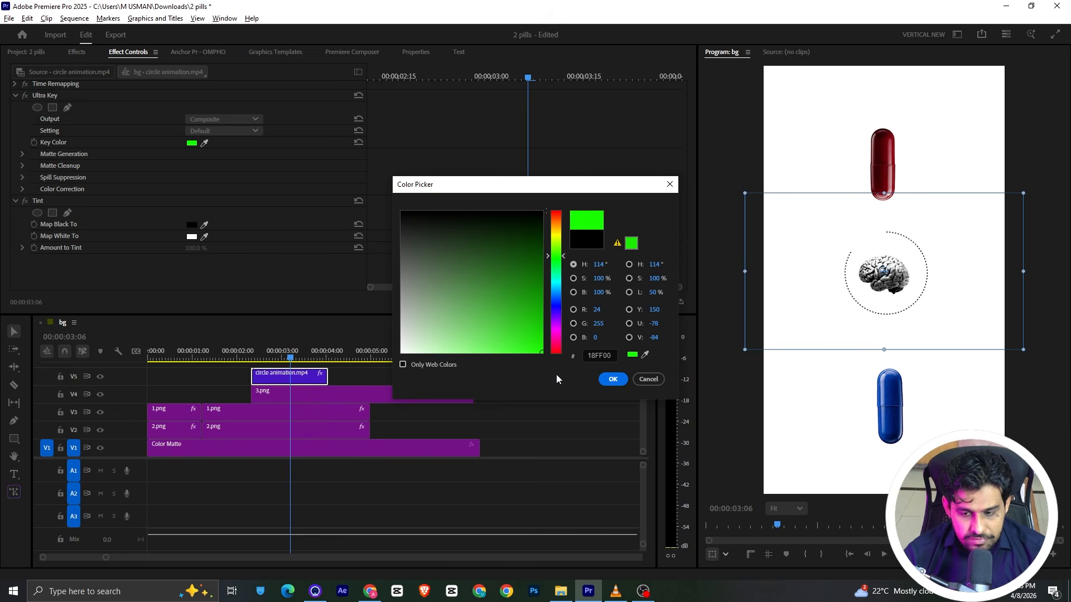
click(612, 379)
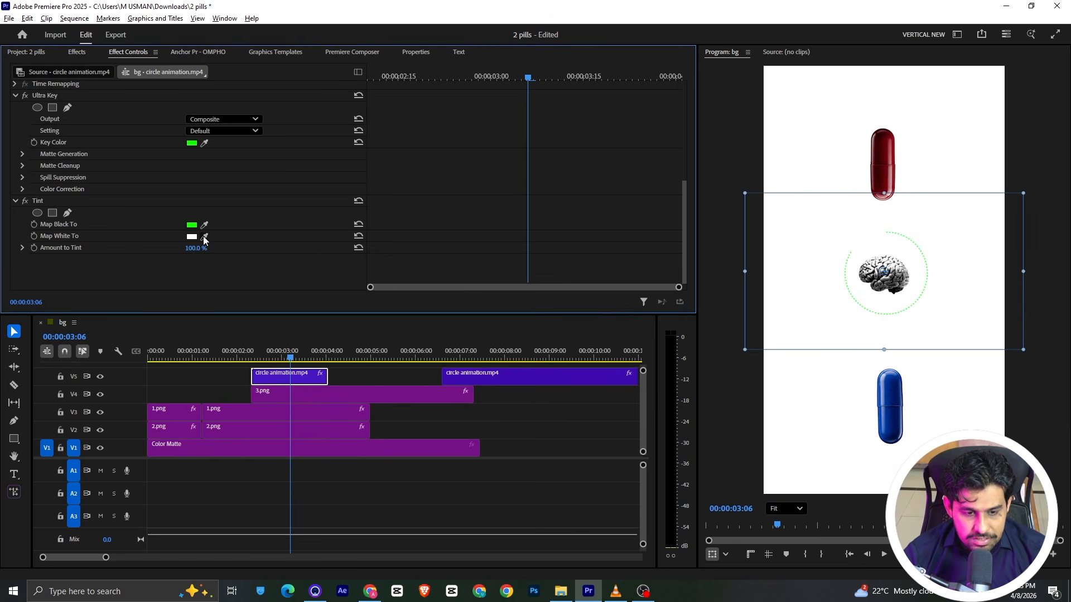
click(204, 236)
click(192, 225)
click(244, 351)
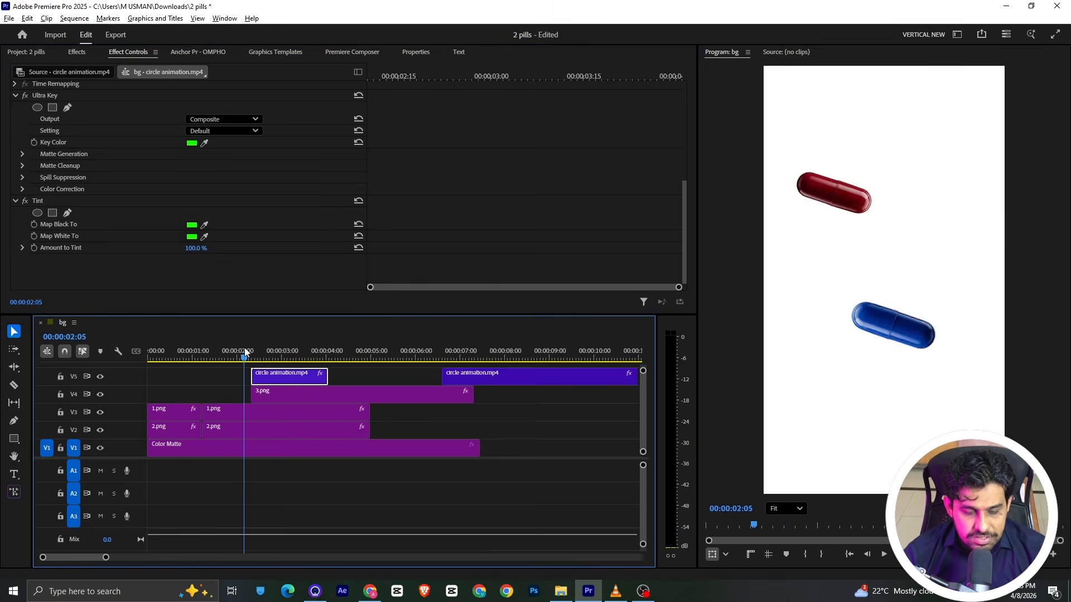
drag(245, 352, 294, 352)
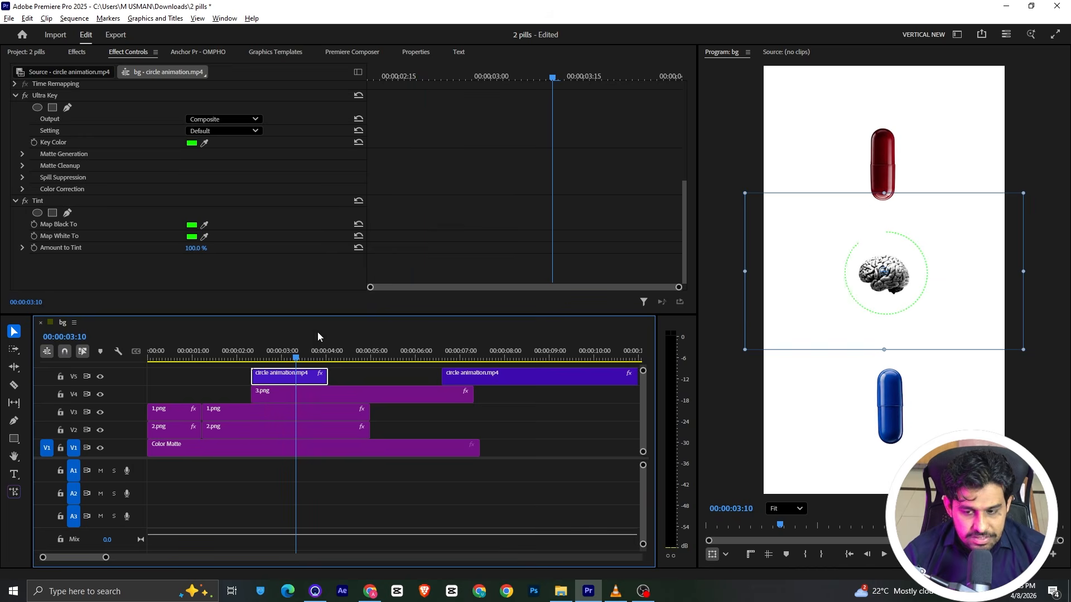
Step: Check the ring in the reference video in VLC and split the brain clip at the end of the first circle clip
click(613, 590)
mouse_move(81, 560)
mouse_down()
mouse_move(117, 556)
mouse_move(55, 561)
mouse_move(73, 556)
mouse_up()
click(587, 592)
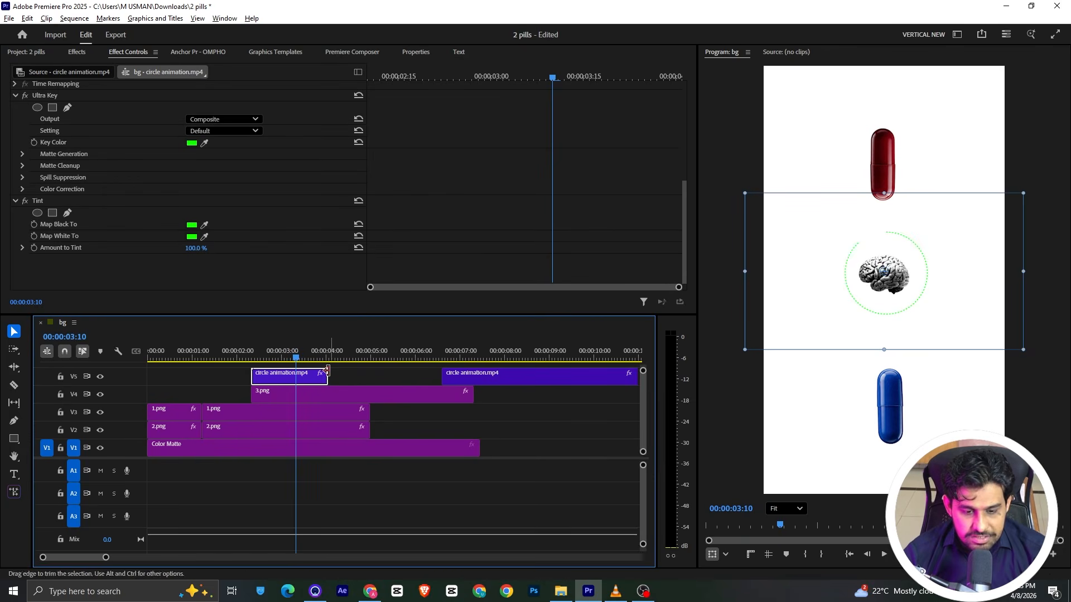
click(331, 392)
key(v)
click(339, 384)
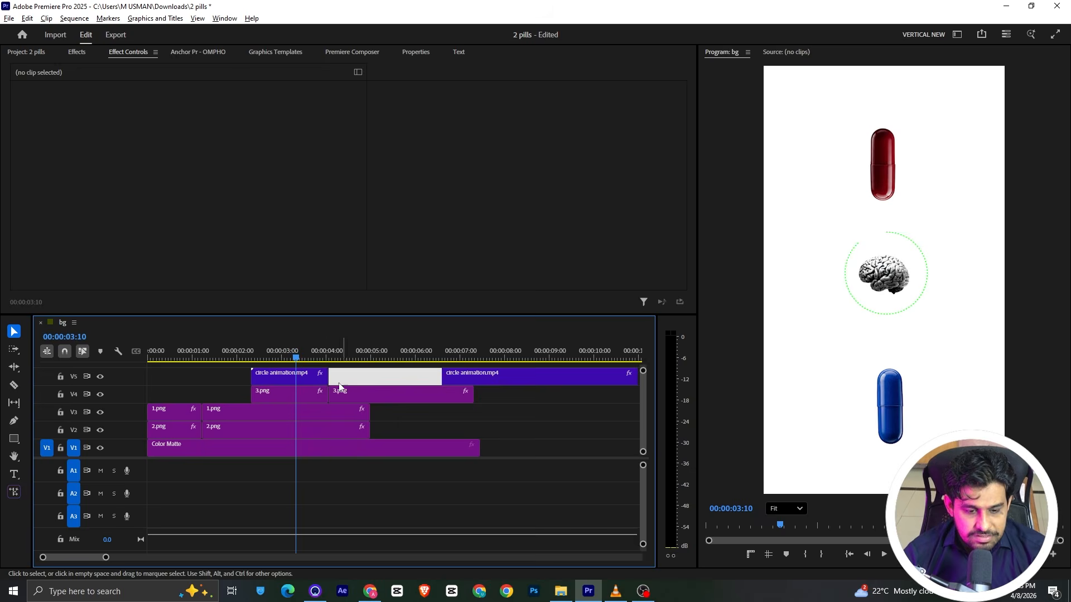
Step: Nest the first circle animation clip and the brain clip beneath it as Nested Sequence 01
drag(237, 378, 277, 390)
right_click(277, 389)
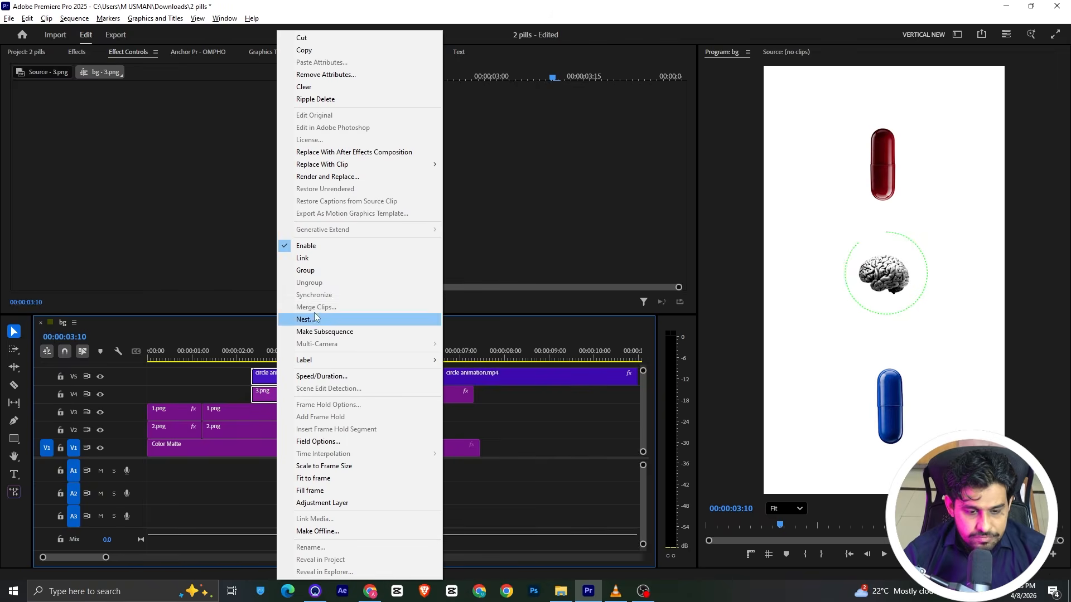
click(323, 319)
click(546, 303)
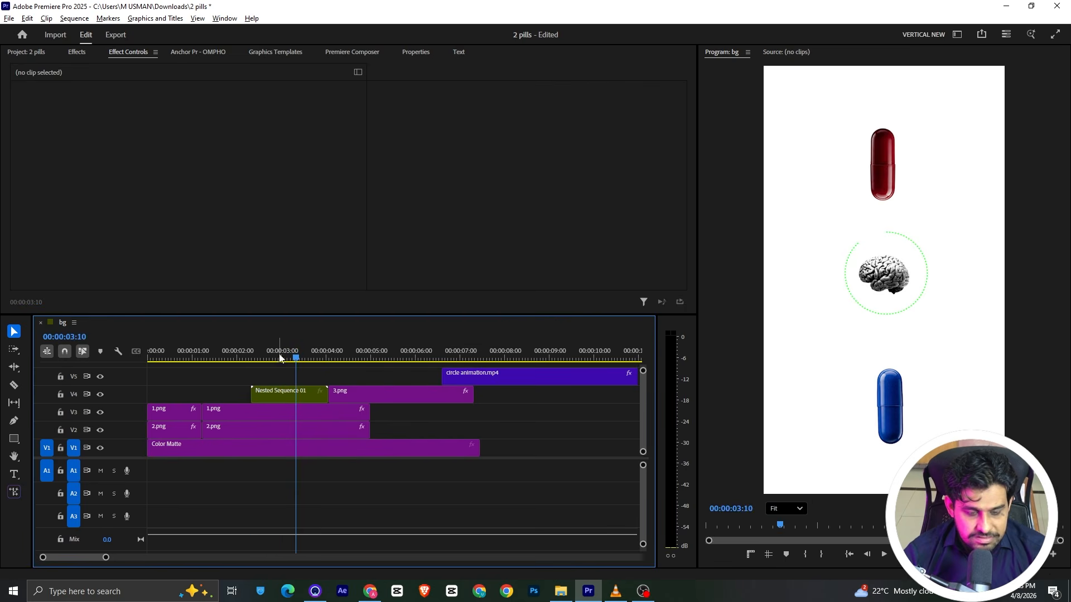
Step: Keyframe the nested sequence's scale at 100 at 00:00:02:12 and 0 at 00:00:02:10, and play the pop-in
click(252, 361)
drag(252, 364, 258, 365)
click(262, 394)
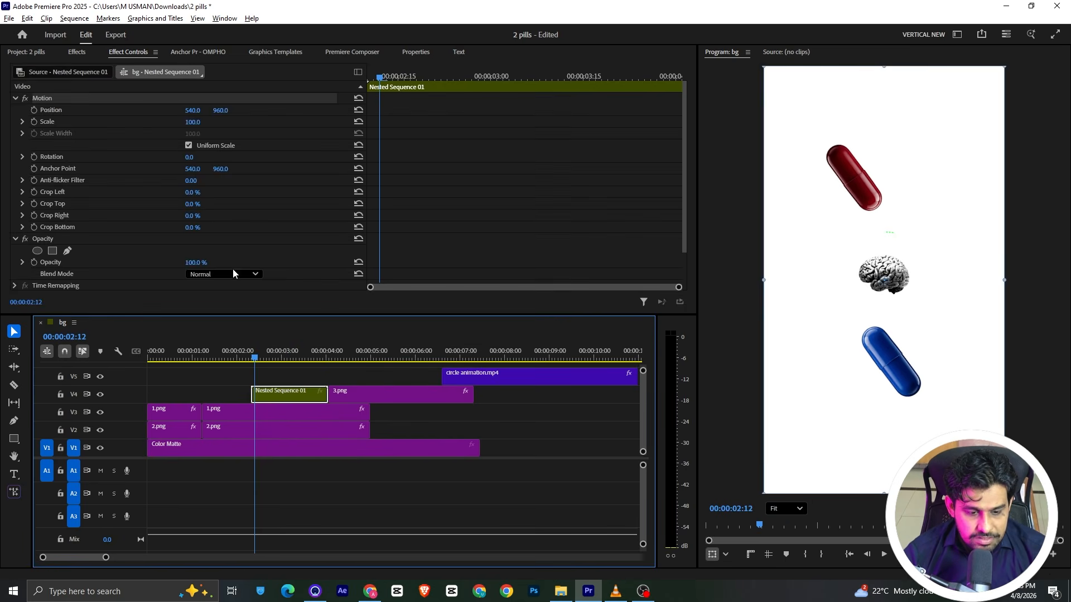
click(35, 122)
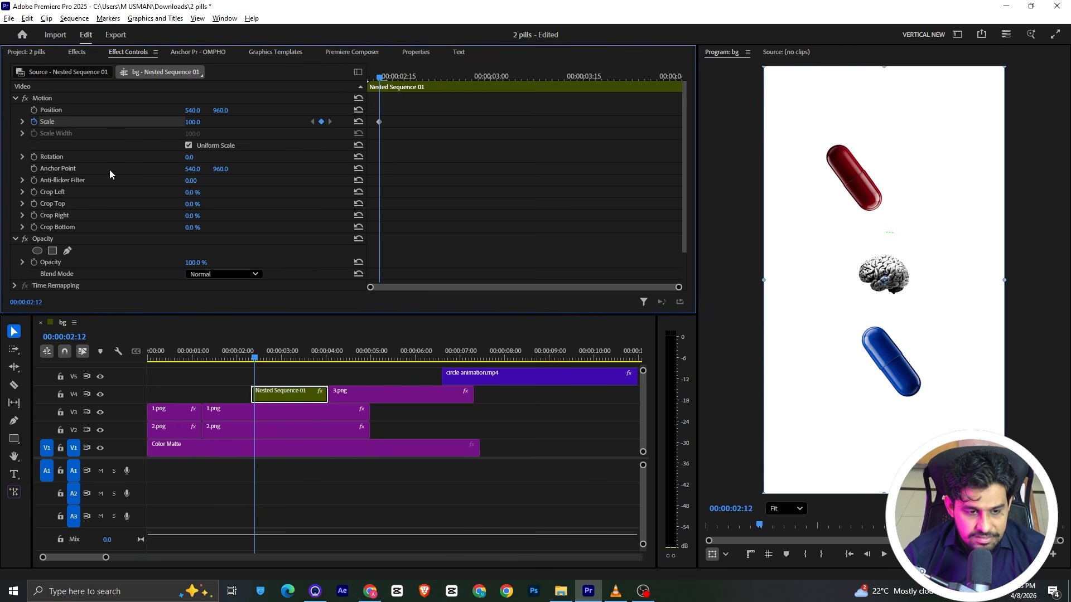
drag(385, 78, 210, 134)
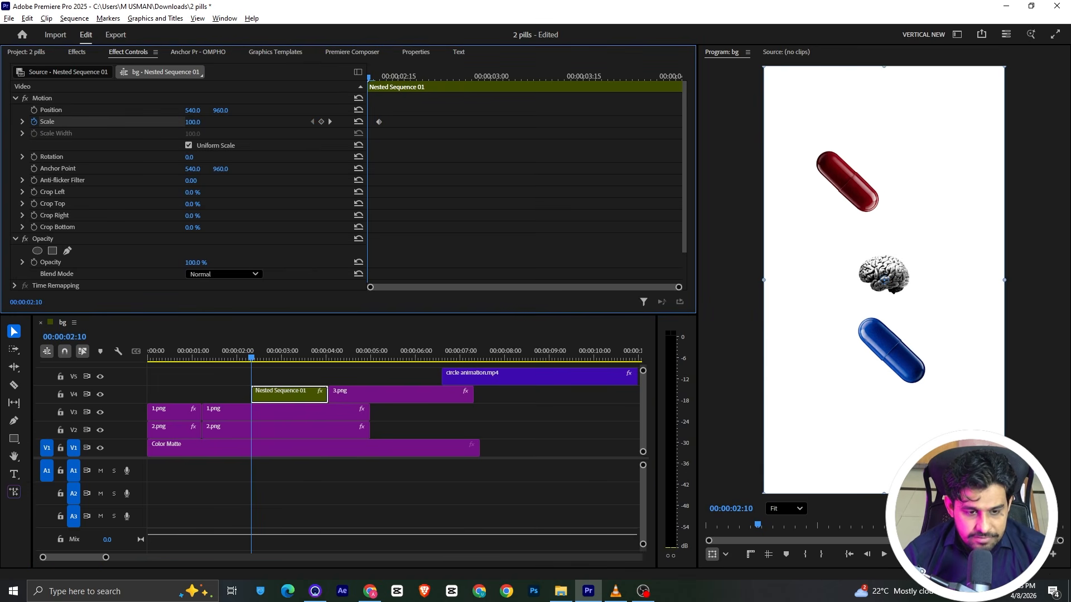
key(space)
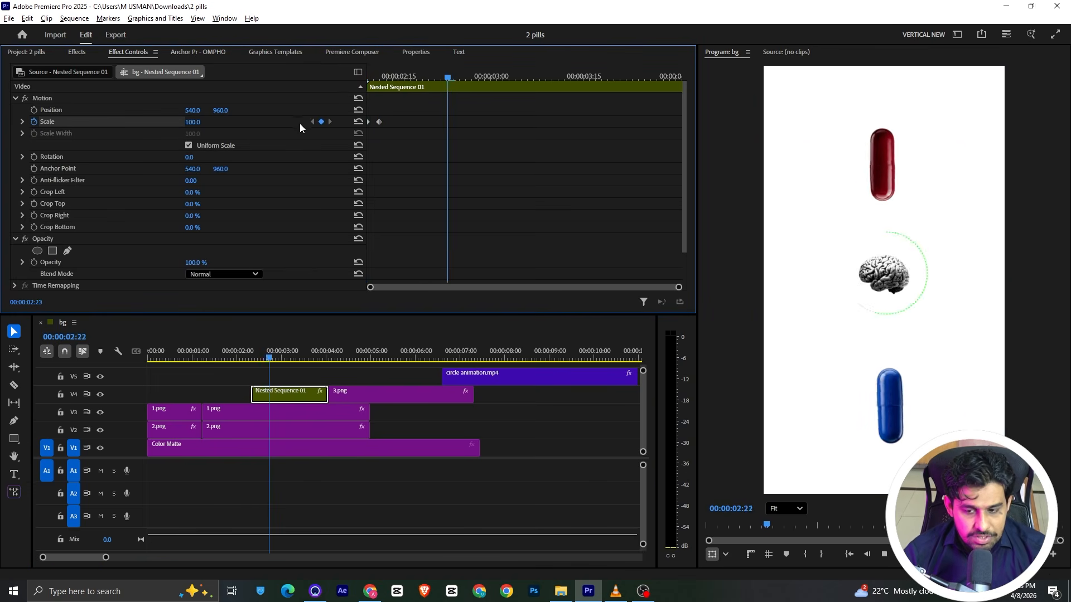
key(space)
Step: Slow the nested sequence's scale-up by moving its end keyframe to about 00:00:02:25, replaying the motion between adjustments
drag(379, 122, 426, 131)
drag(411, 80, 383, 82)
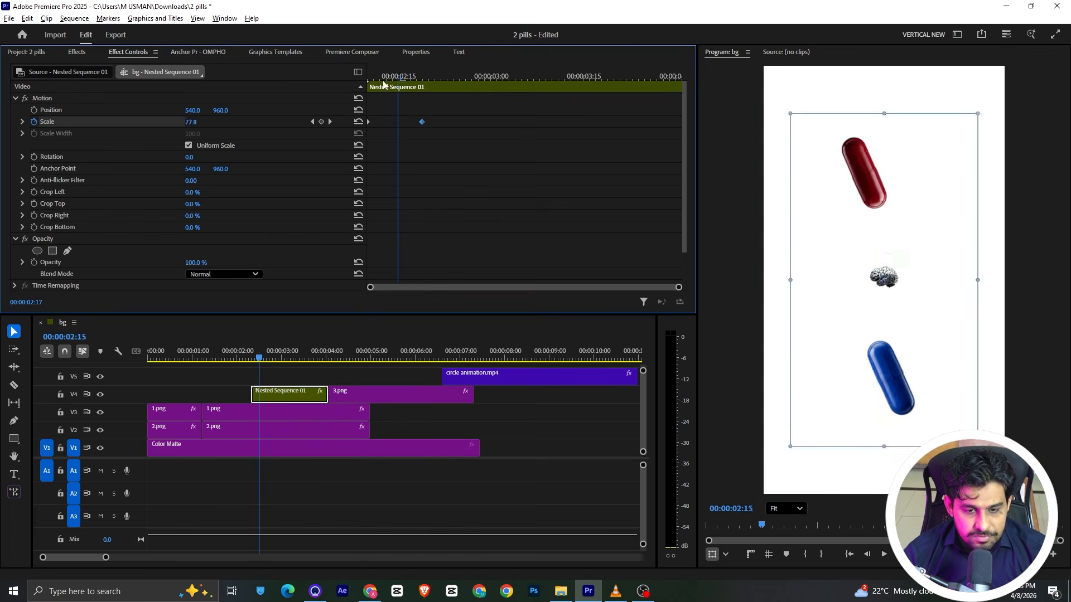
key(space)
key(space)
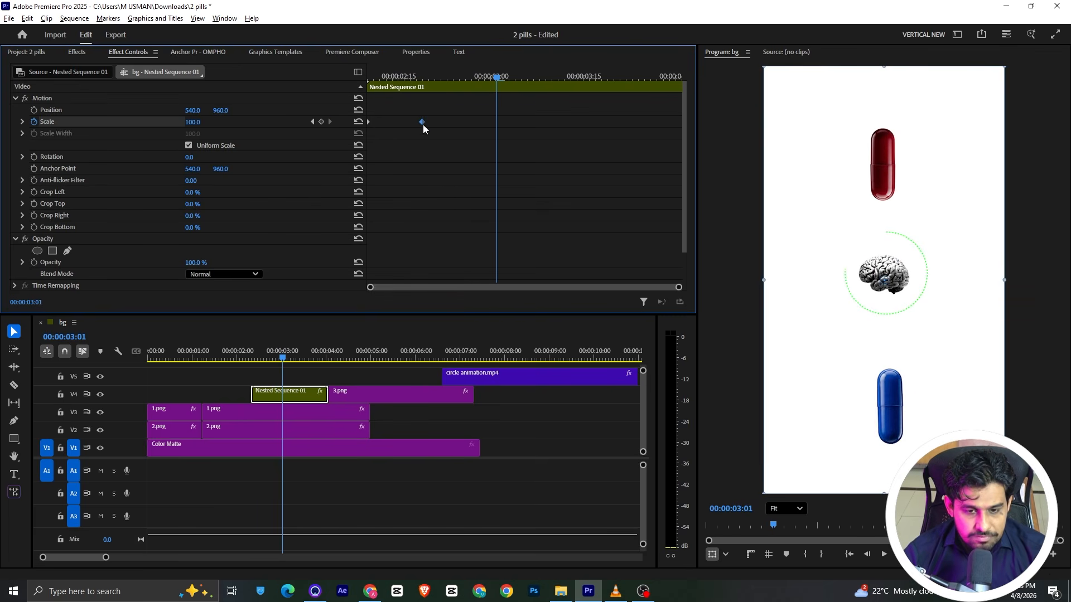
drag(423, 125, 463, 132)
drag(283, 355, 237, 353)
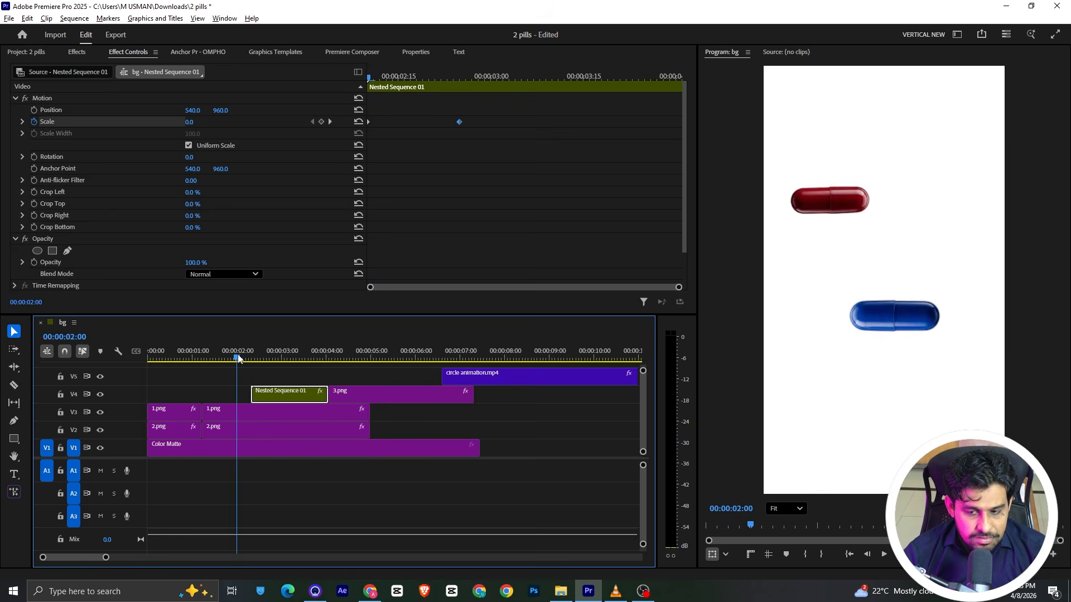
Step: Move Nested Sequence 01 to start at 00:00:02:00 and apply Ease In to its scale keyframes
drag(271, 389, 256, 390)
key(space)
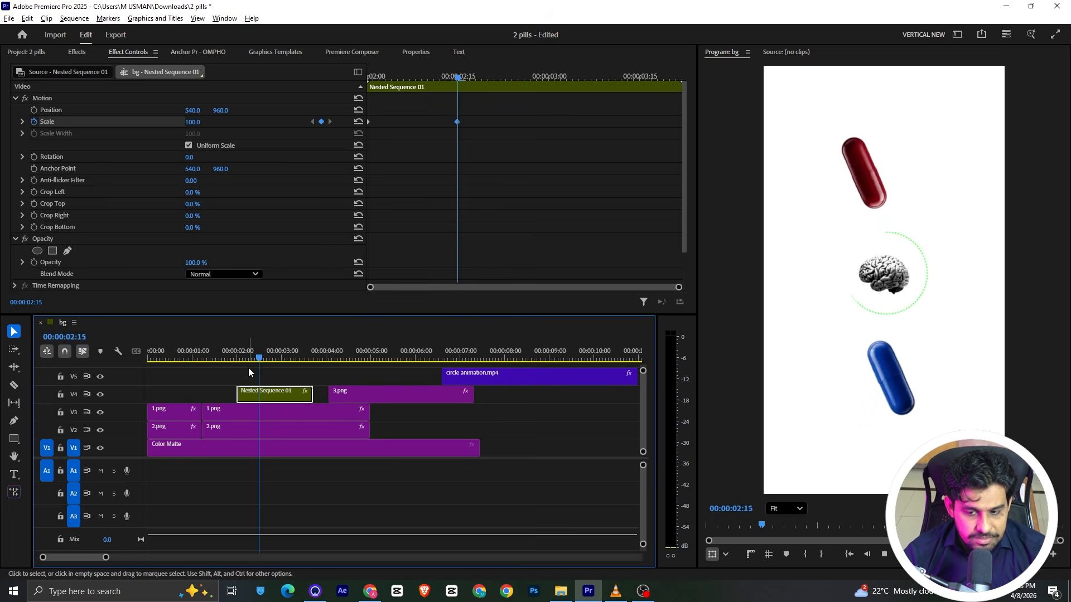
drag(467, 112, 267, 158)
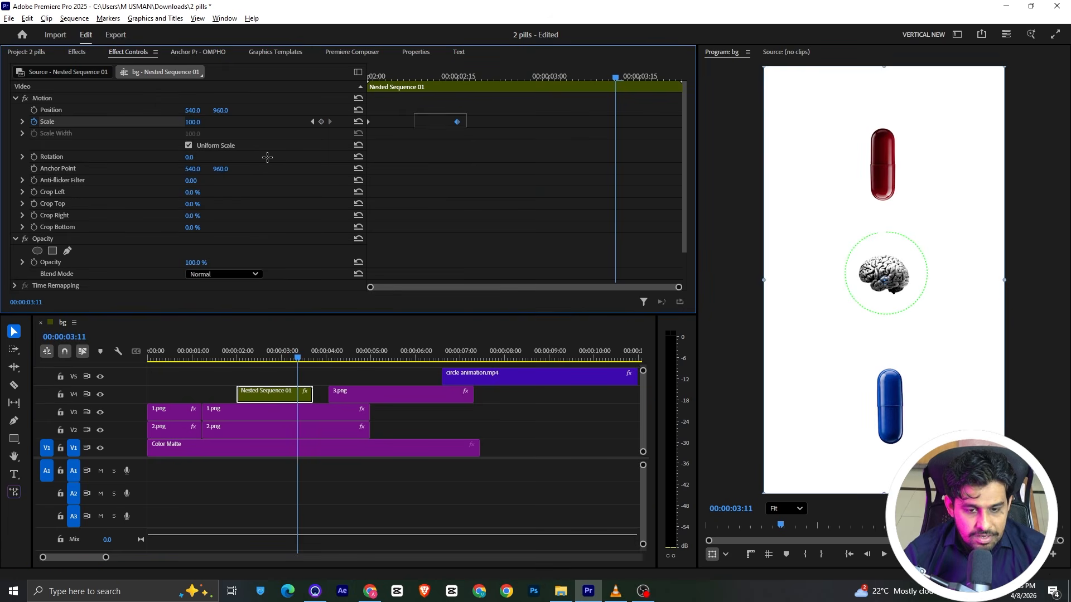
drag(474, 108, 286, 152)
right_click(452, 122)
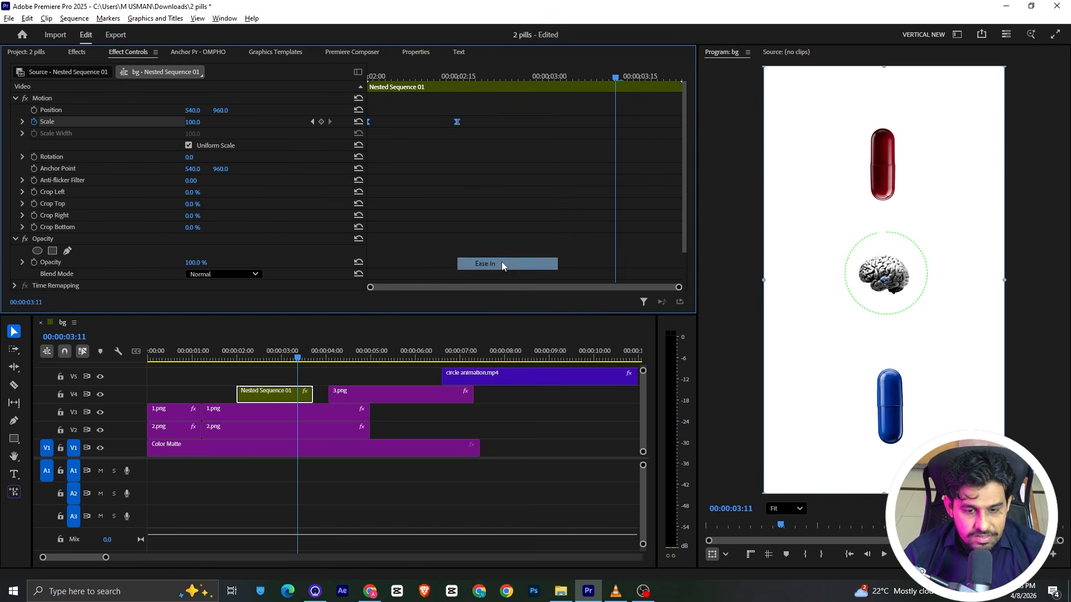
click(504, 265)
Step: Reshape the nested sequence's scale velocity curve to start fast and settle gradually by 00:00:02:15, and play the pop-in
click(23, 123)
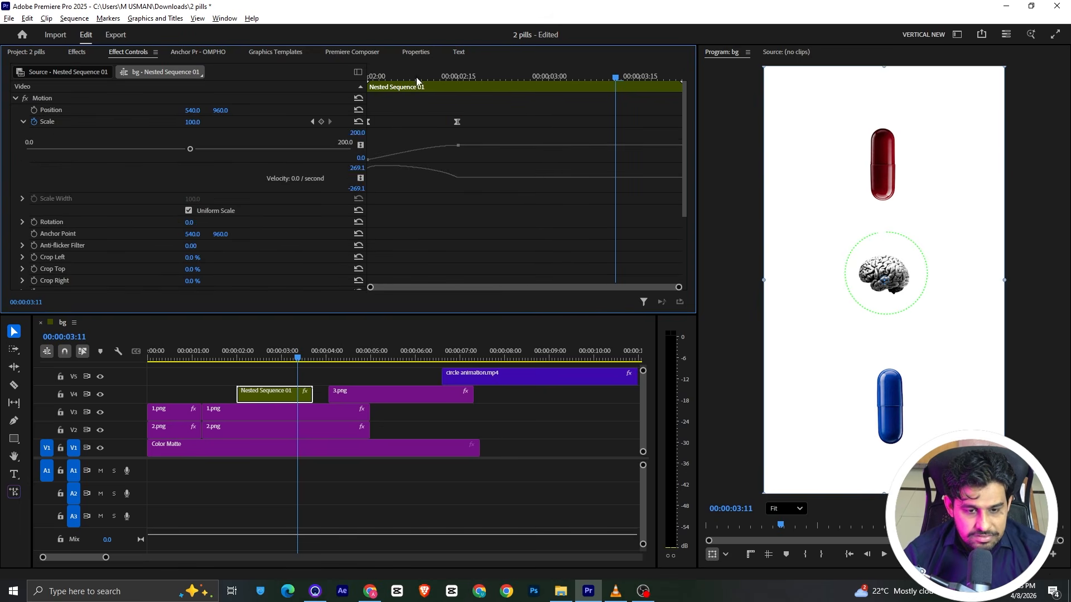
drag(416, 77, 457, 112)
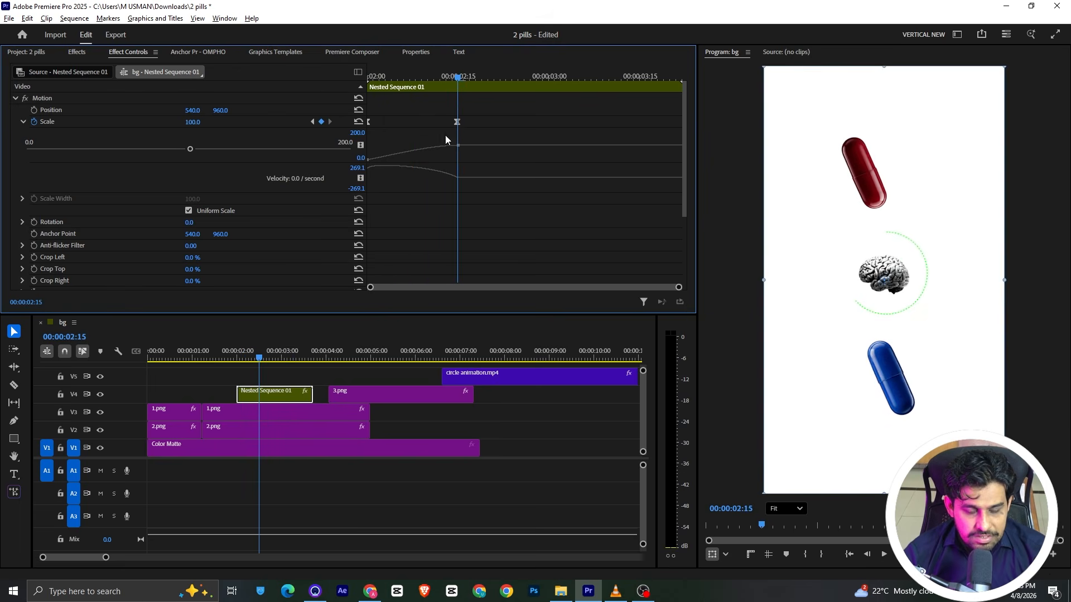
drag(372, 174, 373, 177)
drag(444, 178, 429, 179)
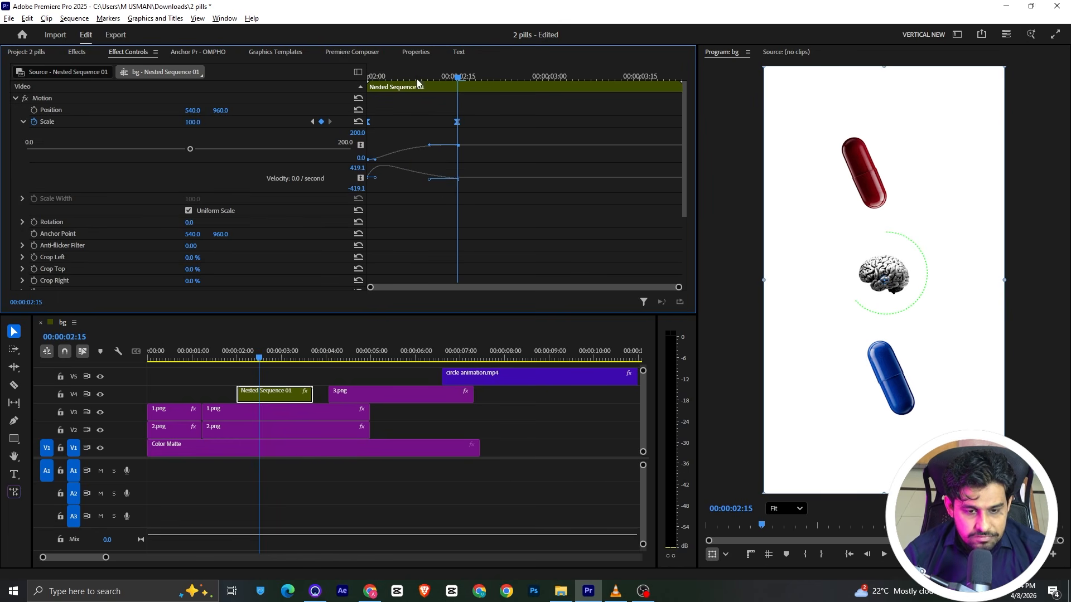
drag(417, 79, 298, 98)
key(space)
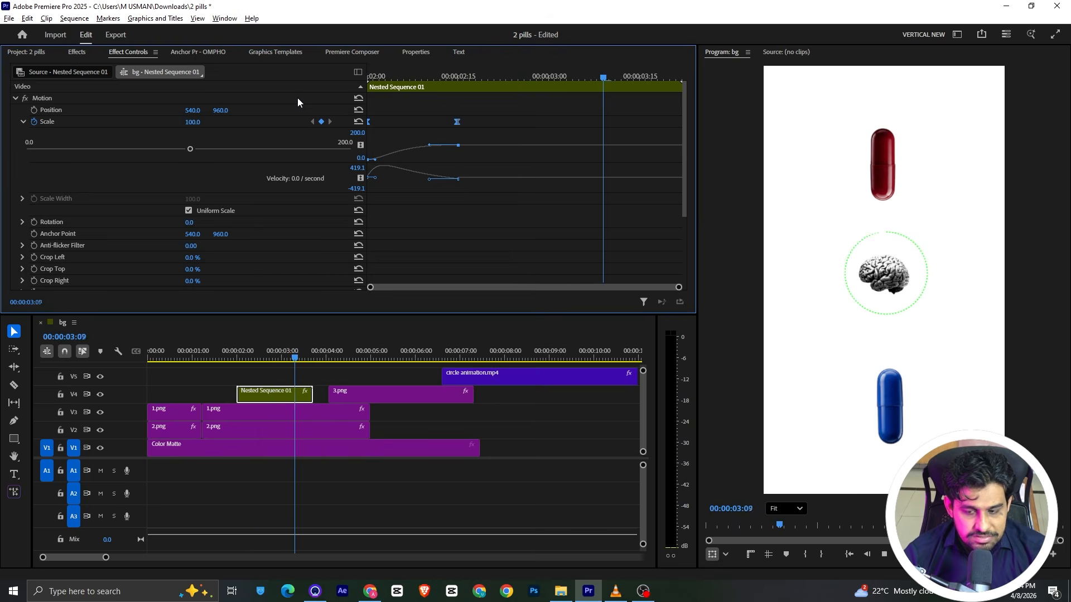
key(space)
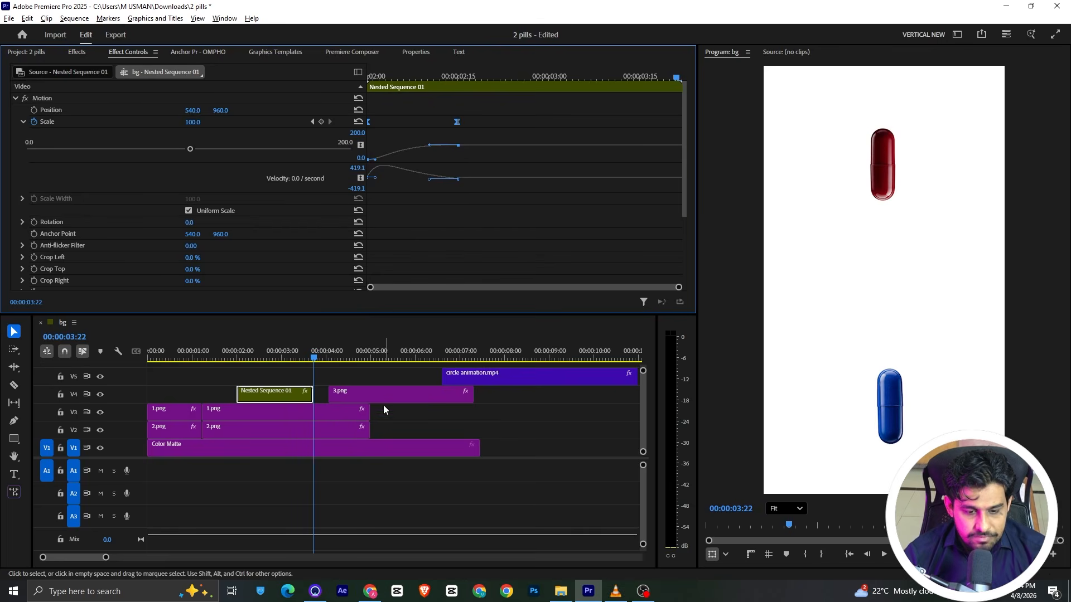
Step: Move the 3.png and circle animation.mp4 clips back against the end of Nested Sequence 01
click(383, 410)
drag(379, 397, 365, 405)
drag(457, 379, 306, 358)
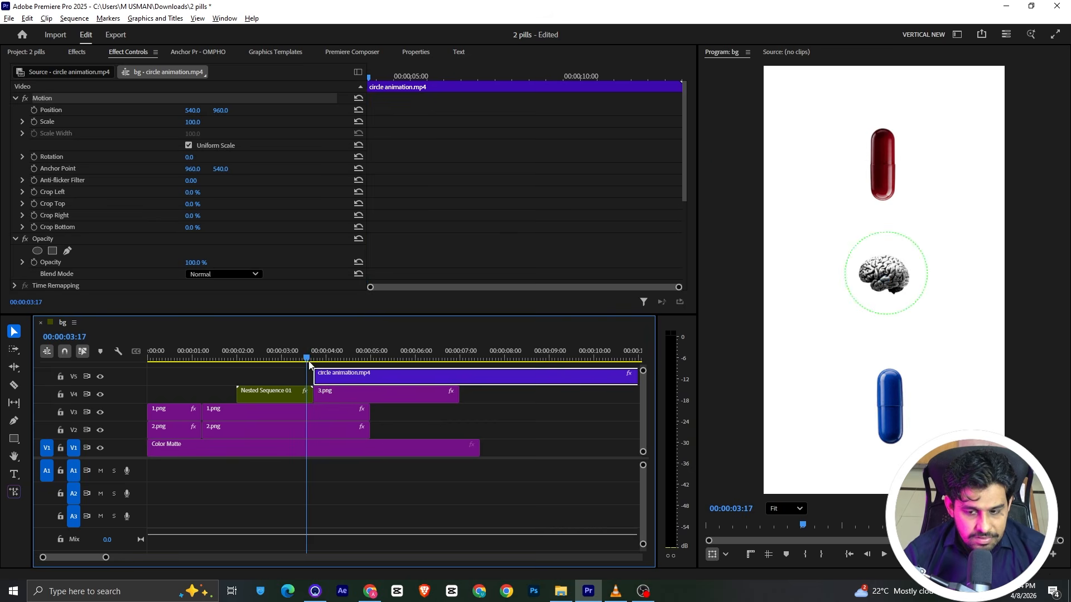
Step: Check inside Nested Sequence 01, then make room after it in bg and extend its end to about 00:00:05:20
double_click(301, 393)
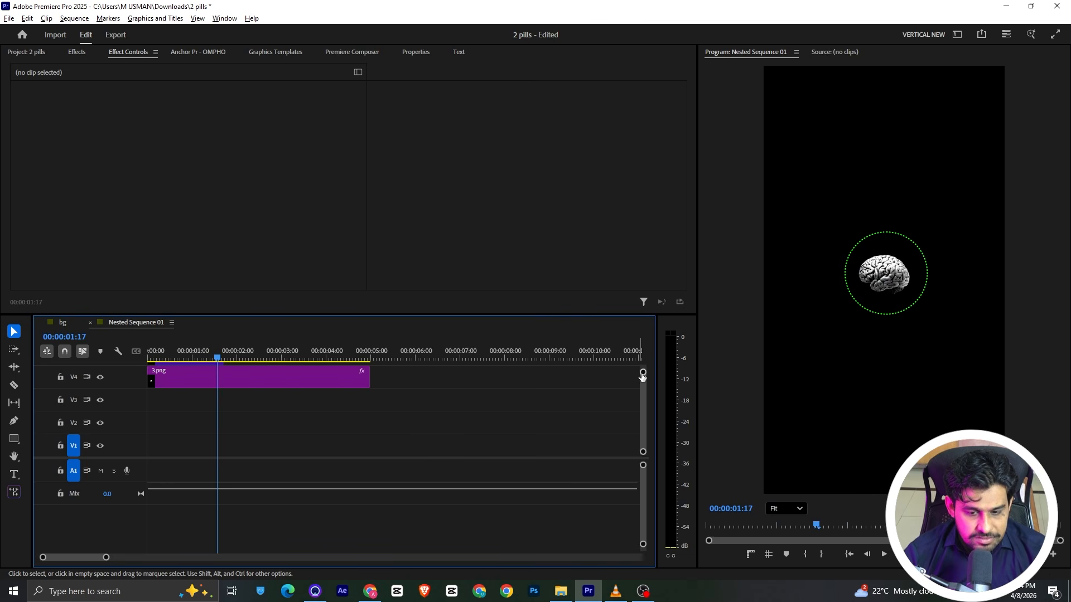
drag(643, 372, 643, 368)
drag(223, 390, 524, 397)
click(67, 323)
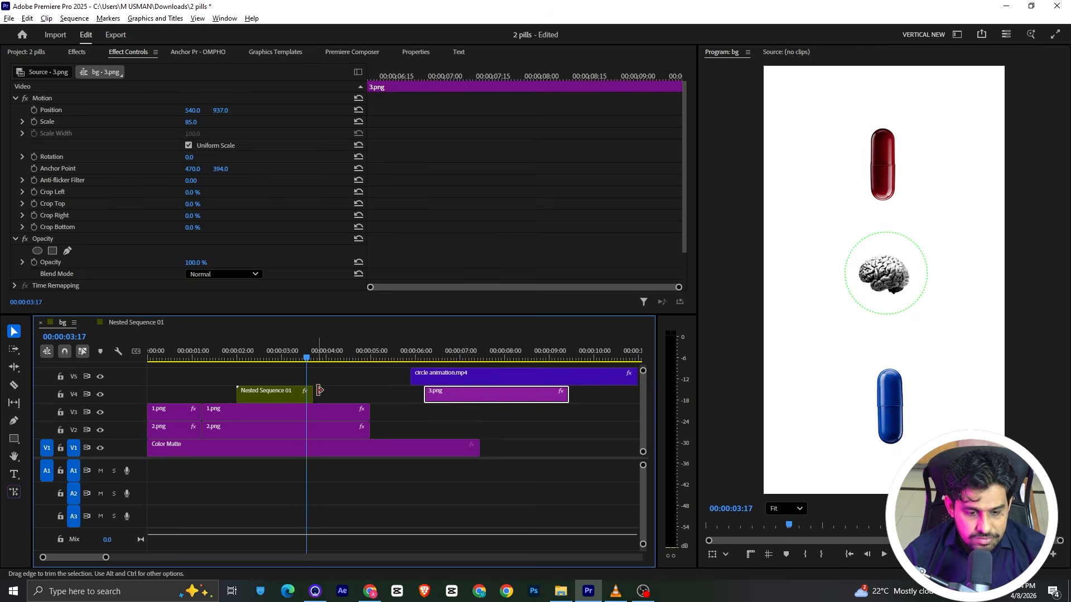
drag(314, 394, 402, 393)
drag(313, 355, 330, 351)
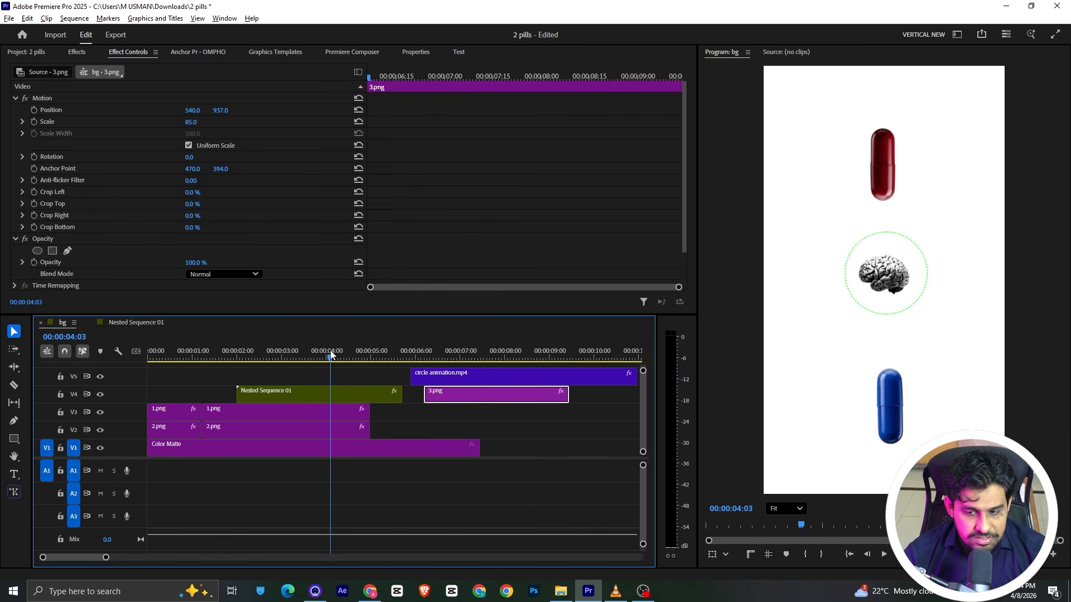
Step: Set the nested sequence's position to 540, 972 and play back the animation
click(329, 395)
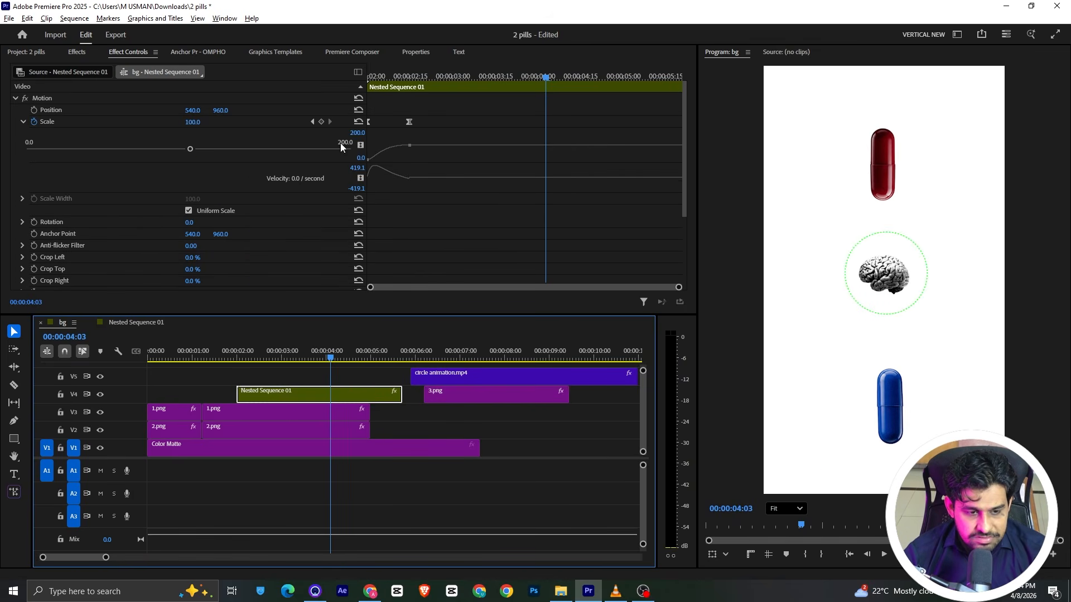
drag(419, 79, 411, 79)
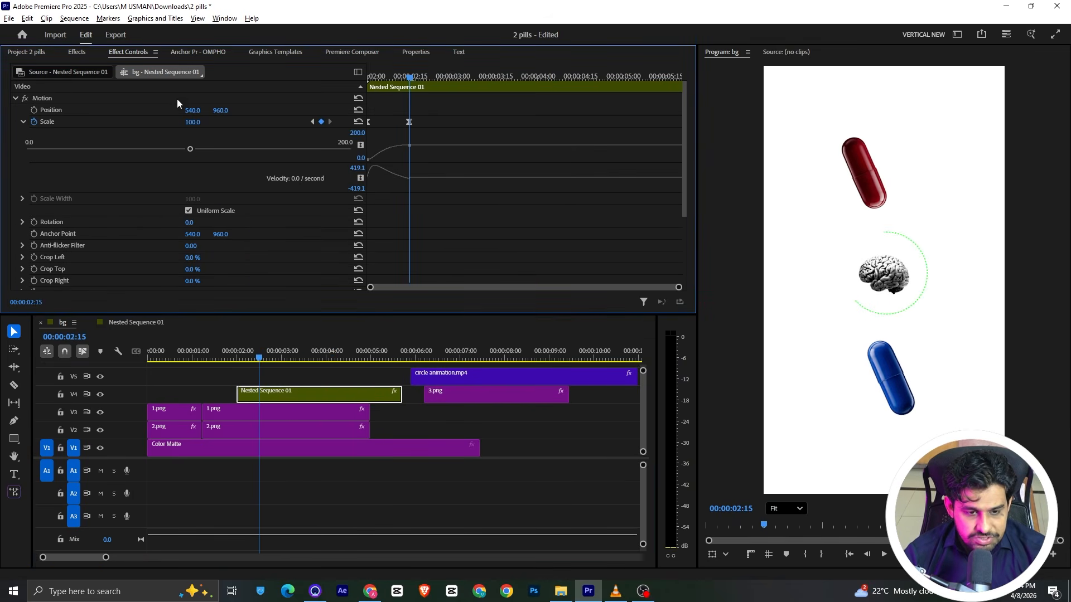
drag(221, 111, 226, 110)
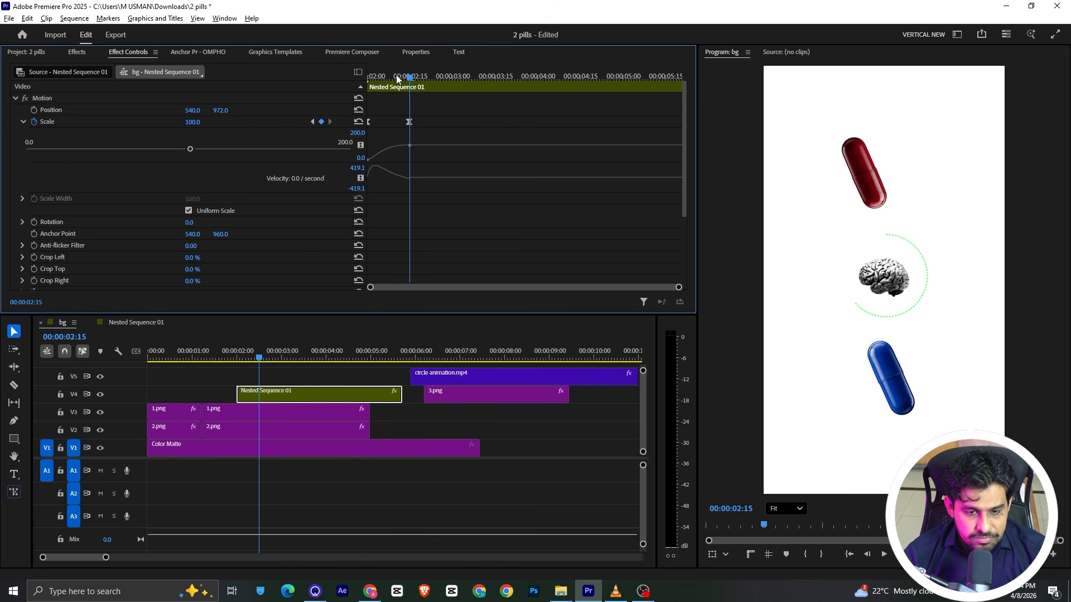
key(Up)
key(space)
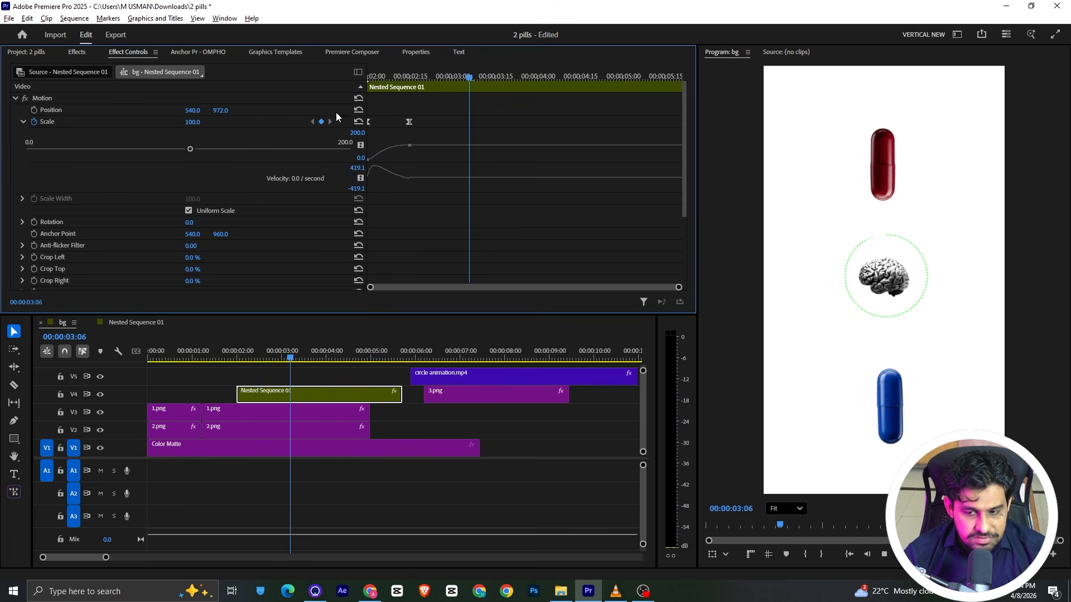
key(space)
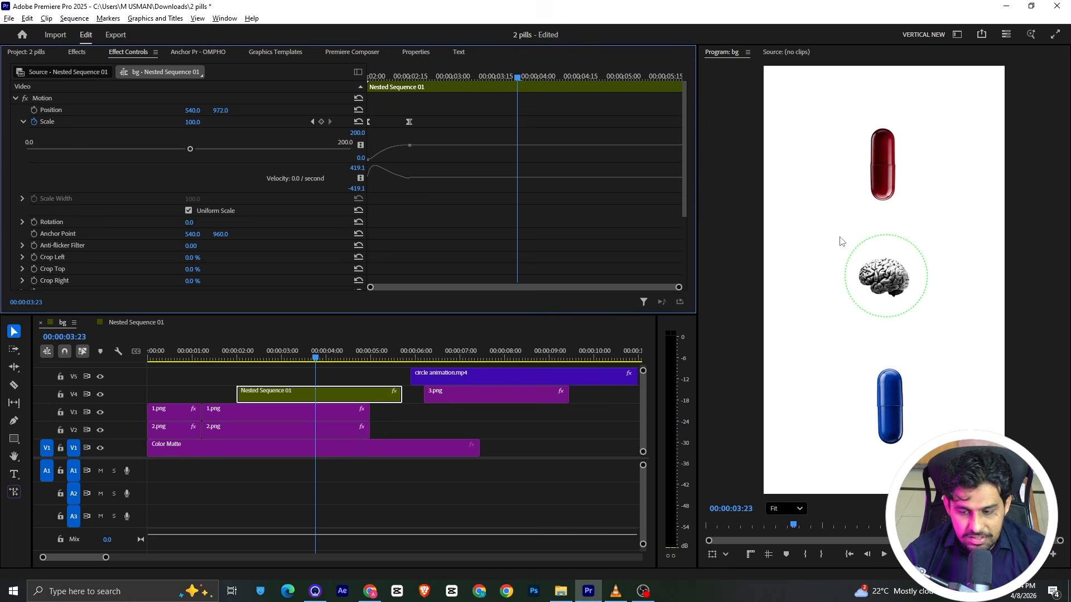
Step: Raise the red pill by setting the vertical position to 382.5 at its last keyframe, 00:00:02:24, in the second 2.png clip
click(306, 414)
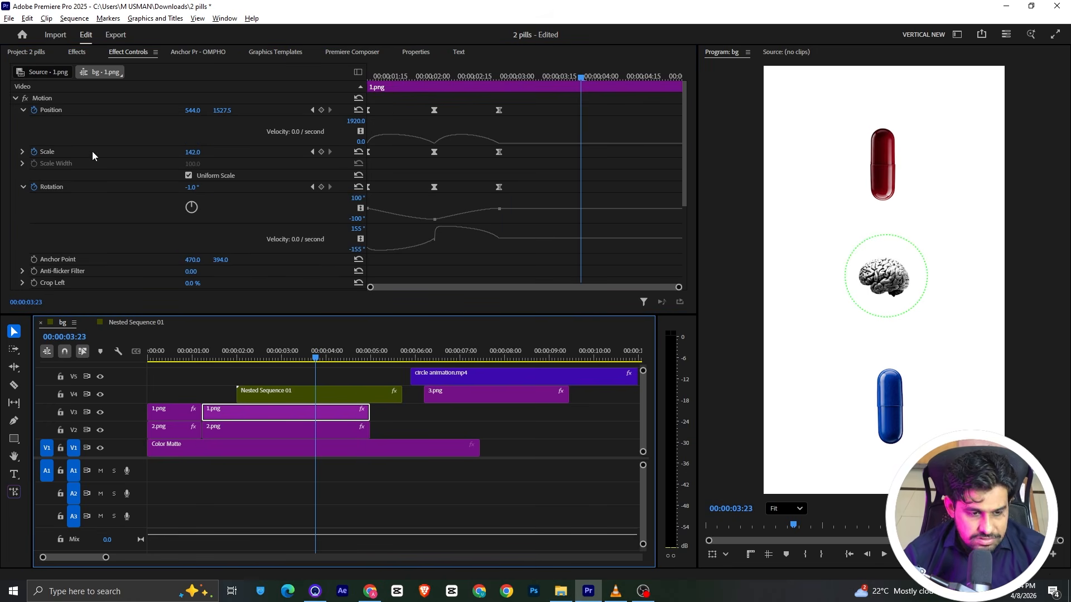
click(318, 430)
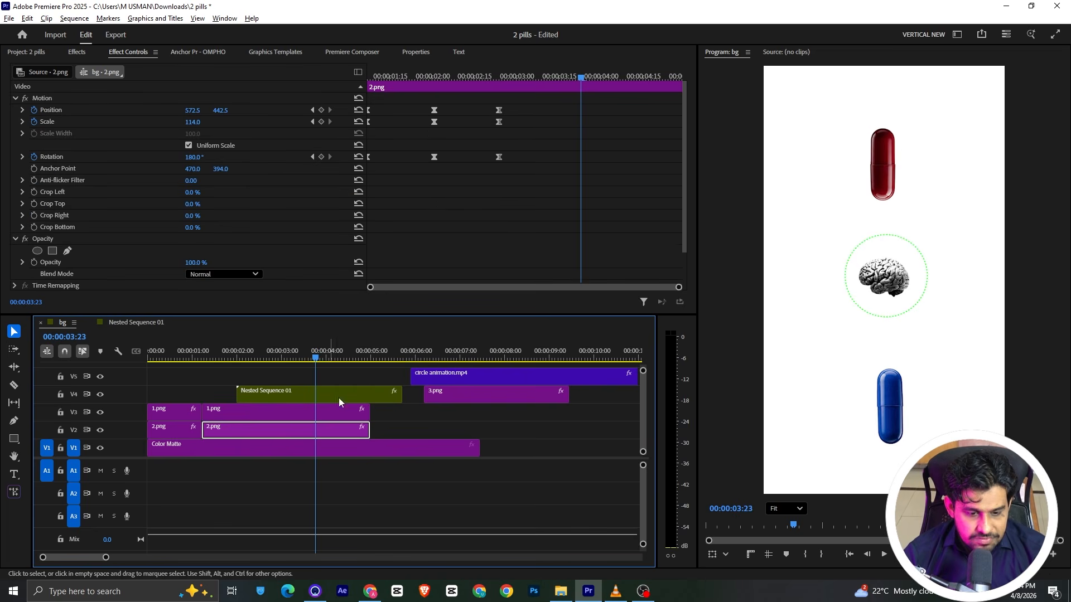
click(499, 76)
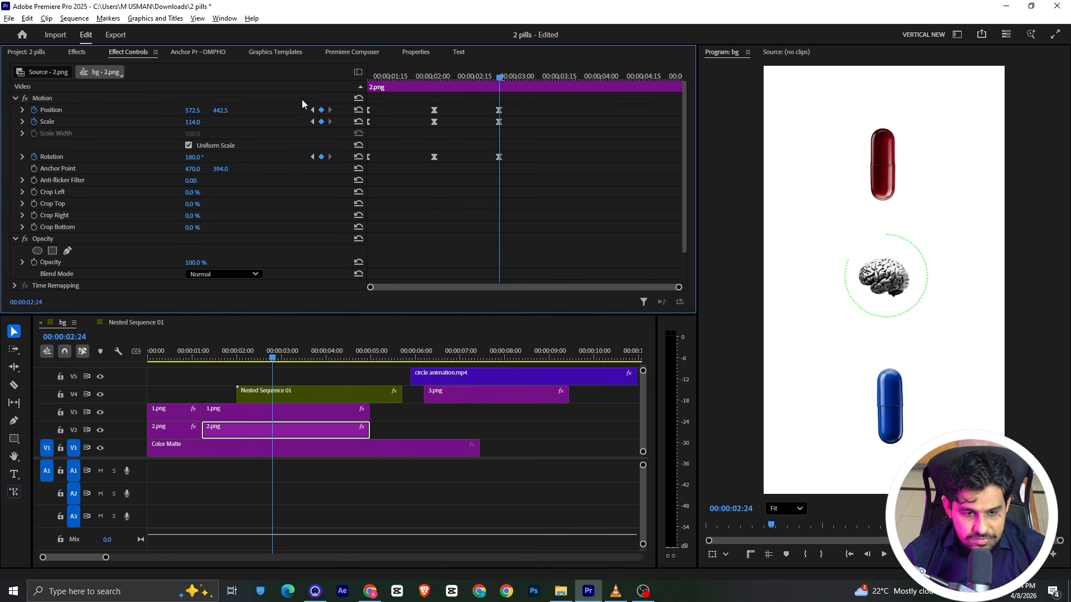
drag(223, 115, 199, 115)
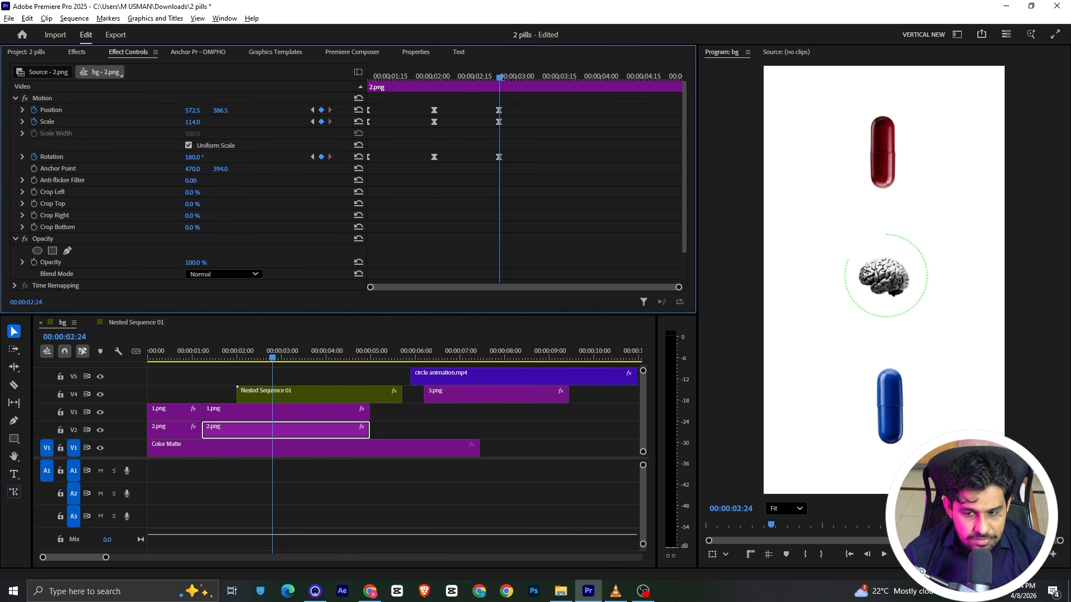
drag(411, 357, 335, 356)
Step: Check the pill spacing and the large dashed circle in the reference video in VLC, then return to Premiere Pro
click(616, 591)
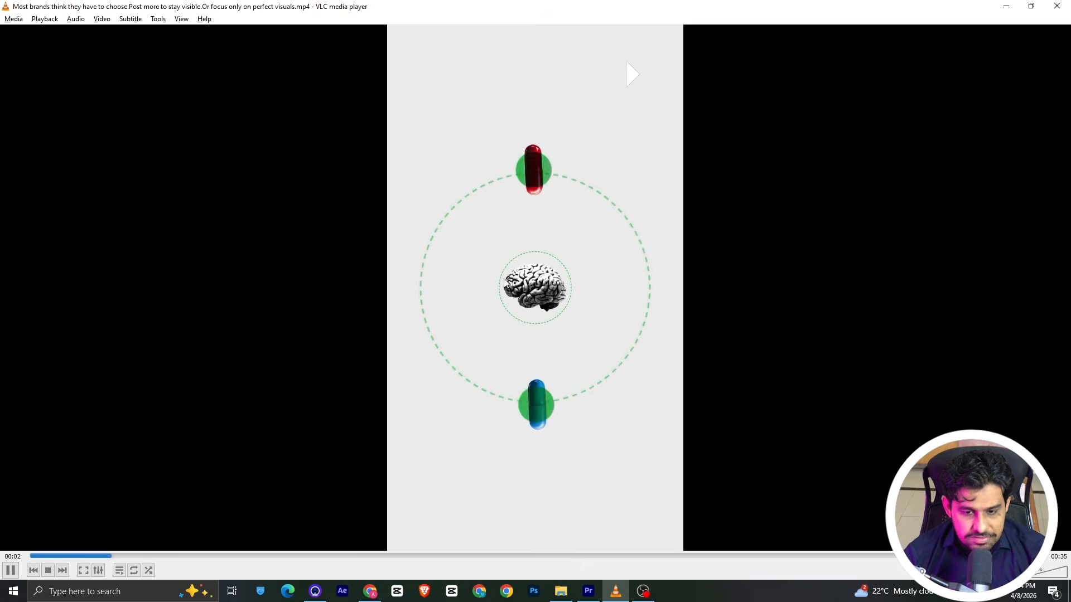
key(space)
click(589, 591)
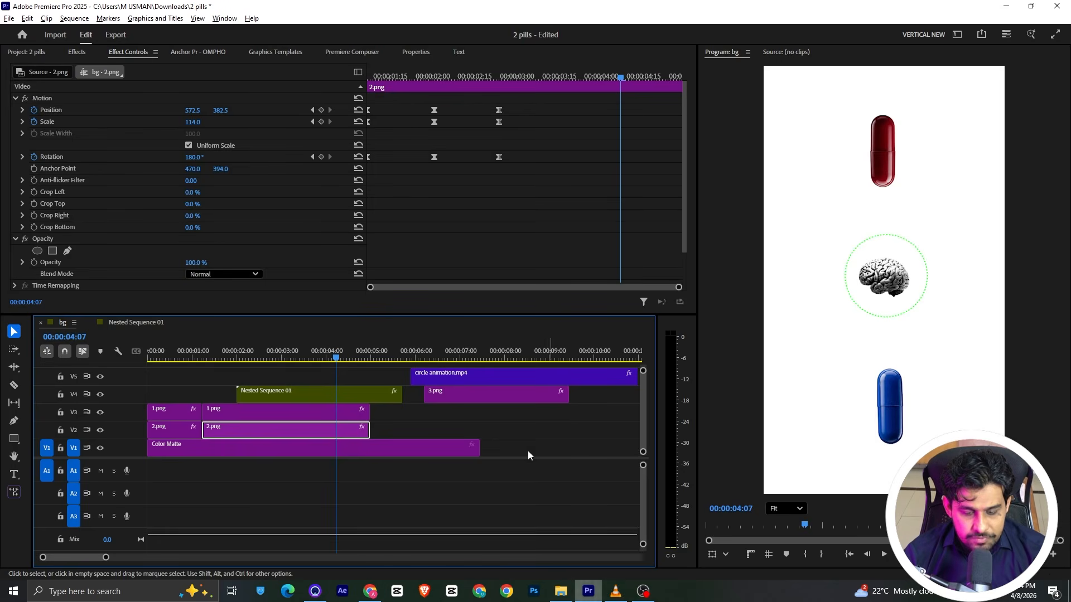
Step: Delete the leftover 3.png clip, and cut the circle animation clip at 00:00:07:00, removing the part after the cut
click(452, 391)
key(Delete)
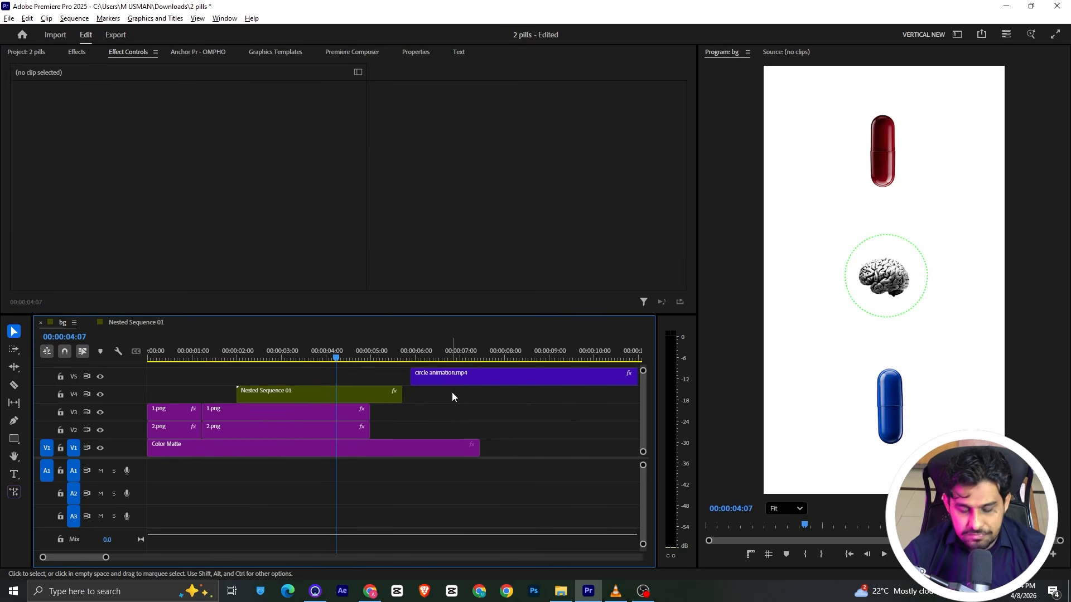
mouse_move(451, 360)
mouse_down()
mouse_move(481, 361)
mouse_move(460, 360)
mouse_up()
key(c)
click(460, 376)
key(v)
click(486, 377)
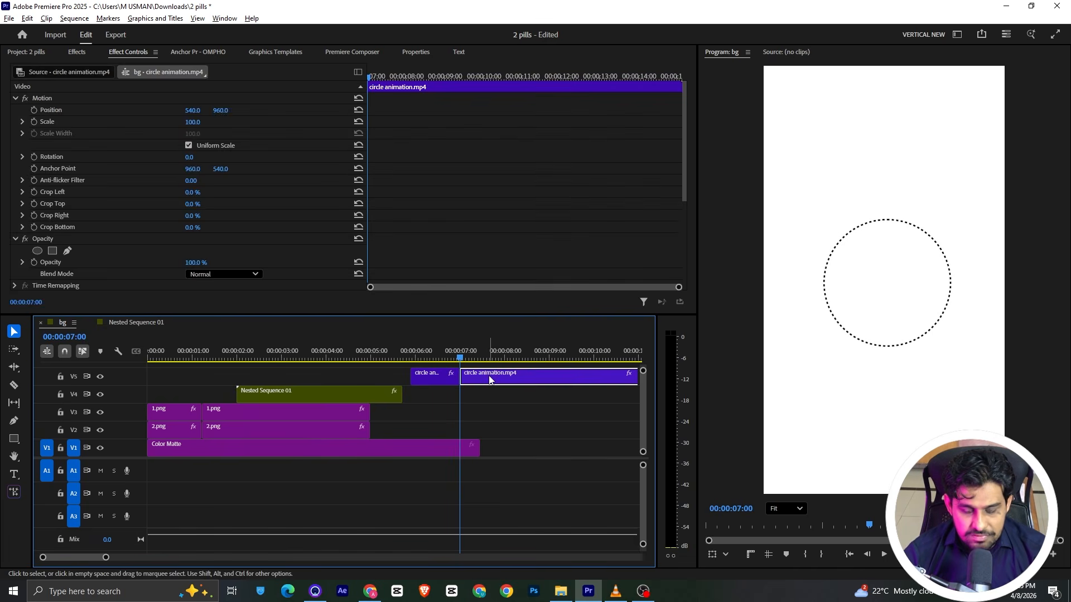
key(Delete)
Step: Extend the end of the remaining circle animation clip to about 00:00:08:10
click(428, 357)
click(433, 377)
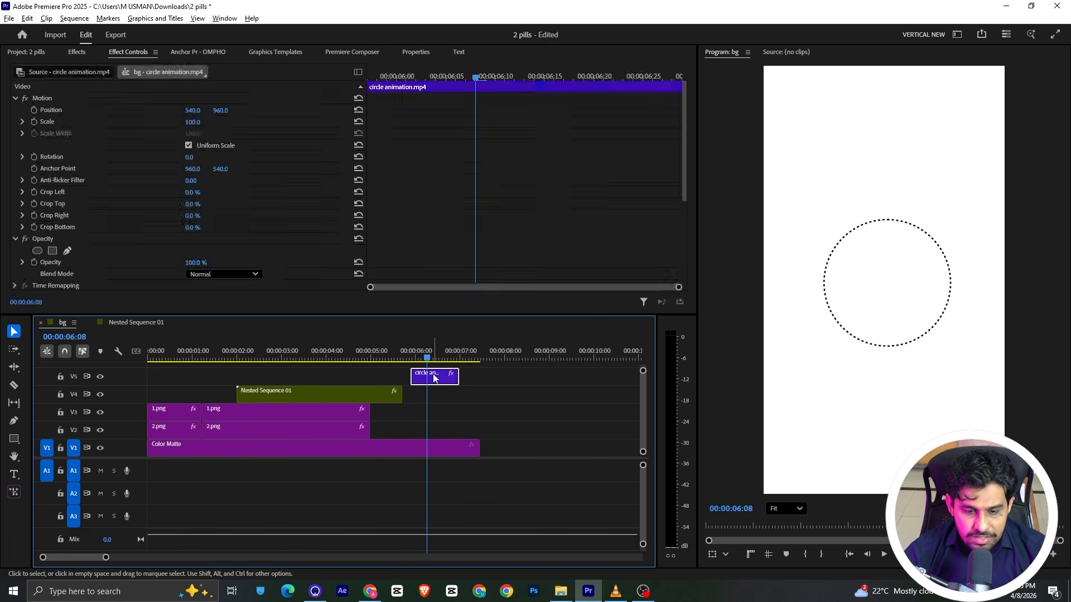
right_click(433, 376)
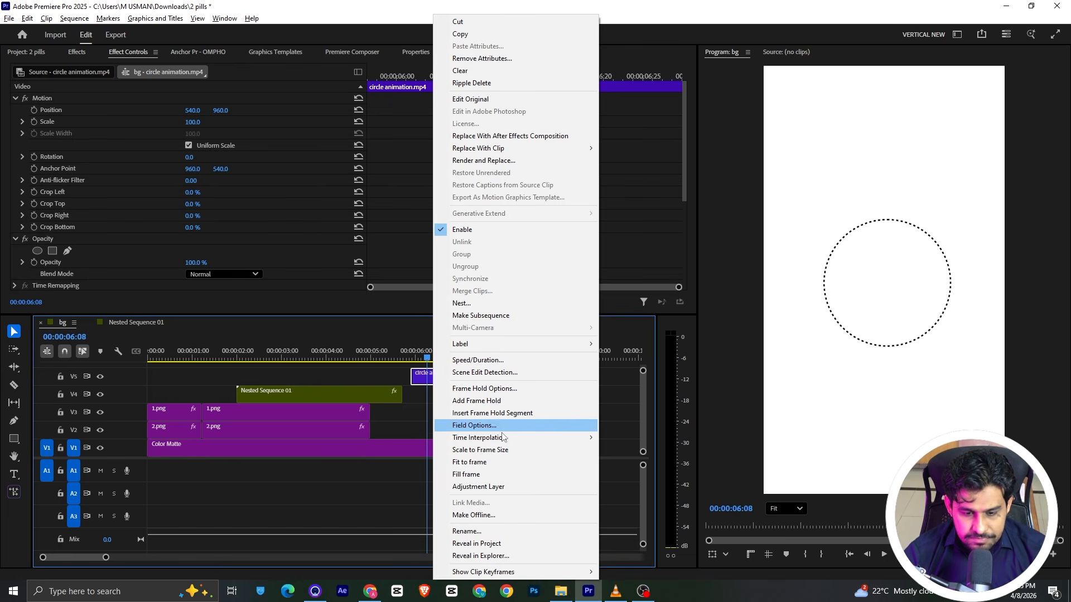
right_click(441, 381)
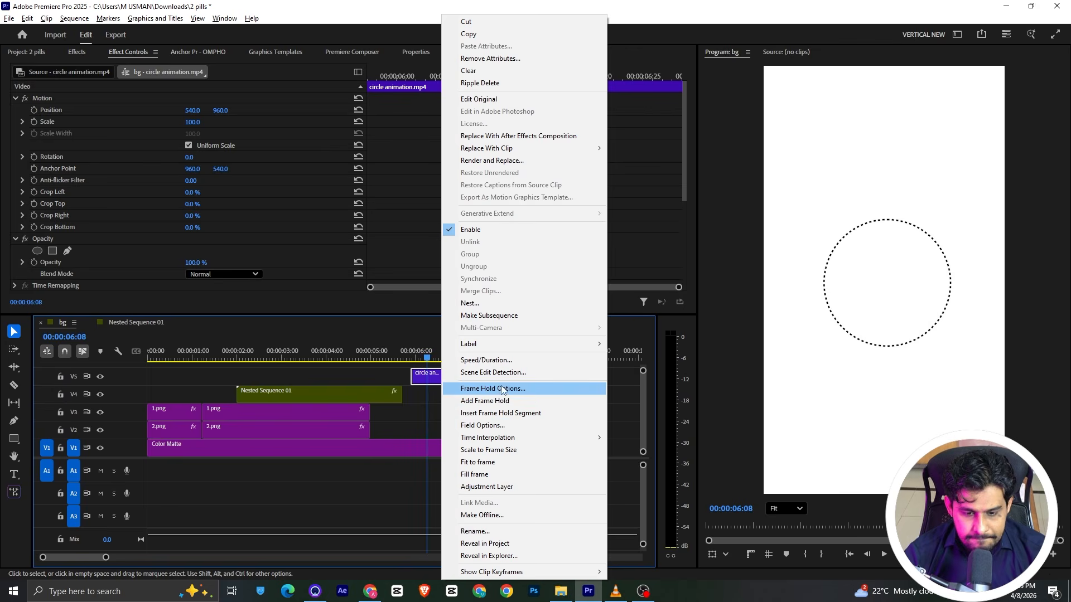
click(440, 357)
drag(456, 377, 520, 377)
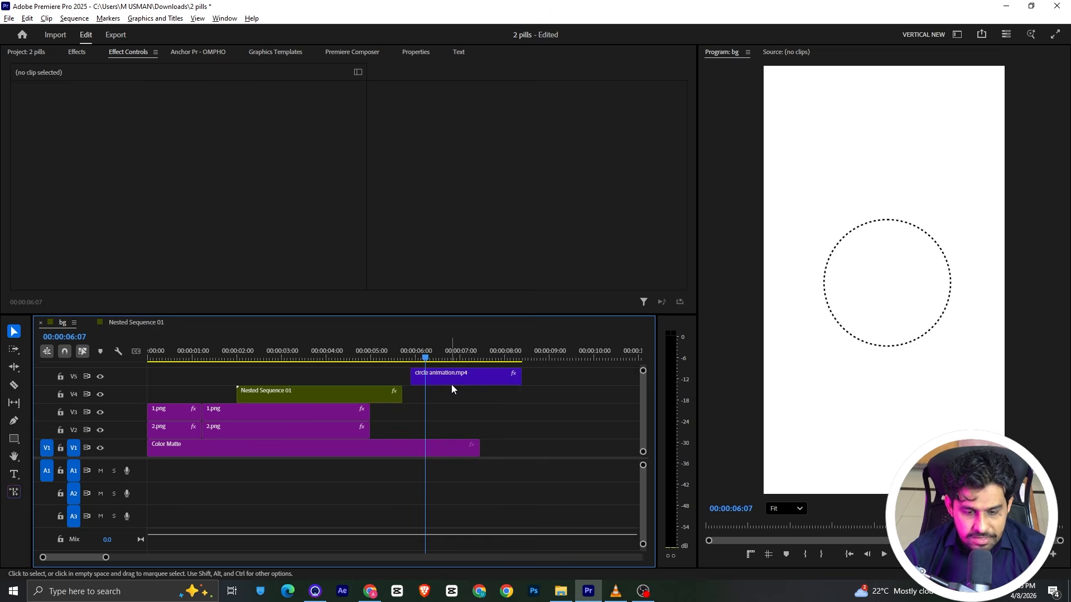
right_click(452, 383)
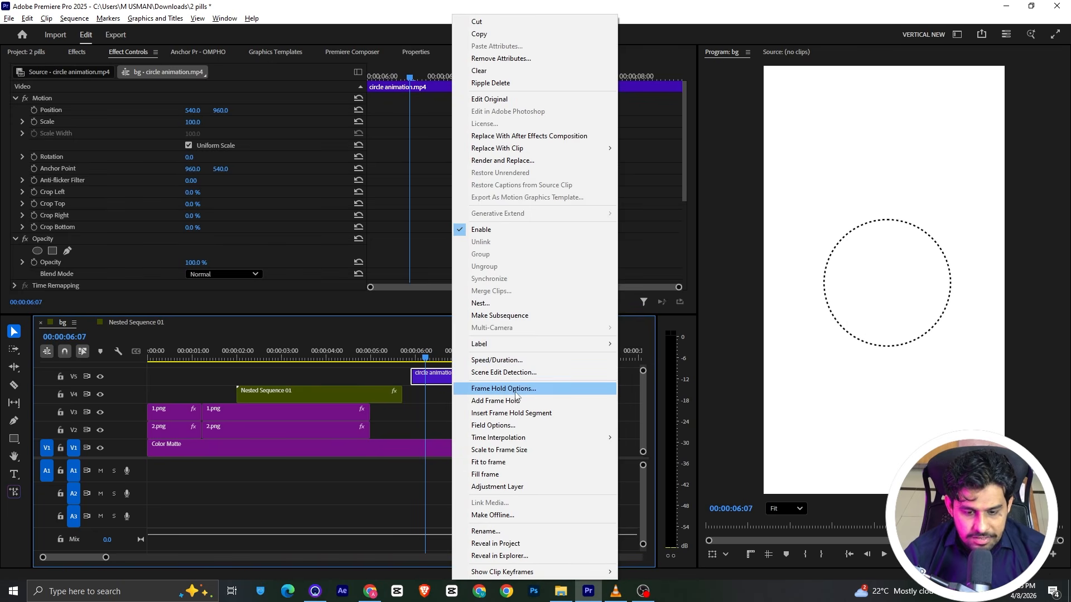
click(574, 384)
mouse_move(428, 352)
mouse_down()
mouse_move(498, 361)
mouse_move(441, 360)
mouse_up()
Step: Move the circle animation clip to start at 00:00:04:06, above Nested Sequence 01
click(309, 356)
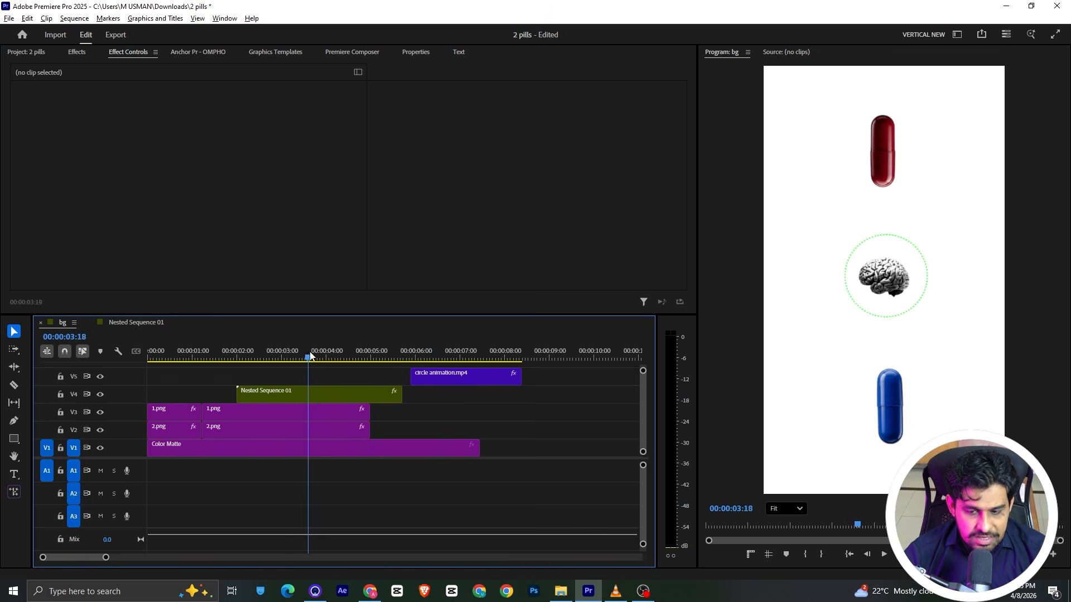
drag(310, 356, 335, 356)
drag(439, 373, 356, 379)
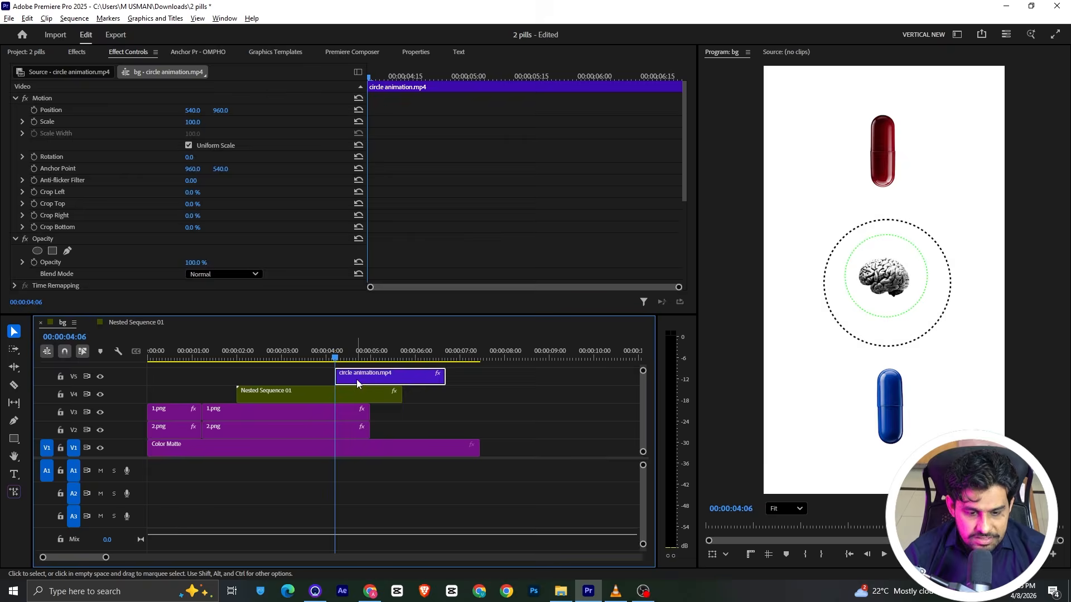
Step: Examine in VLC how the large dashed circle expands between the pills and fades in the reference video, then return to Premiere Pro
key(alt+Tab)
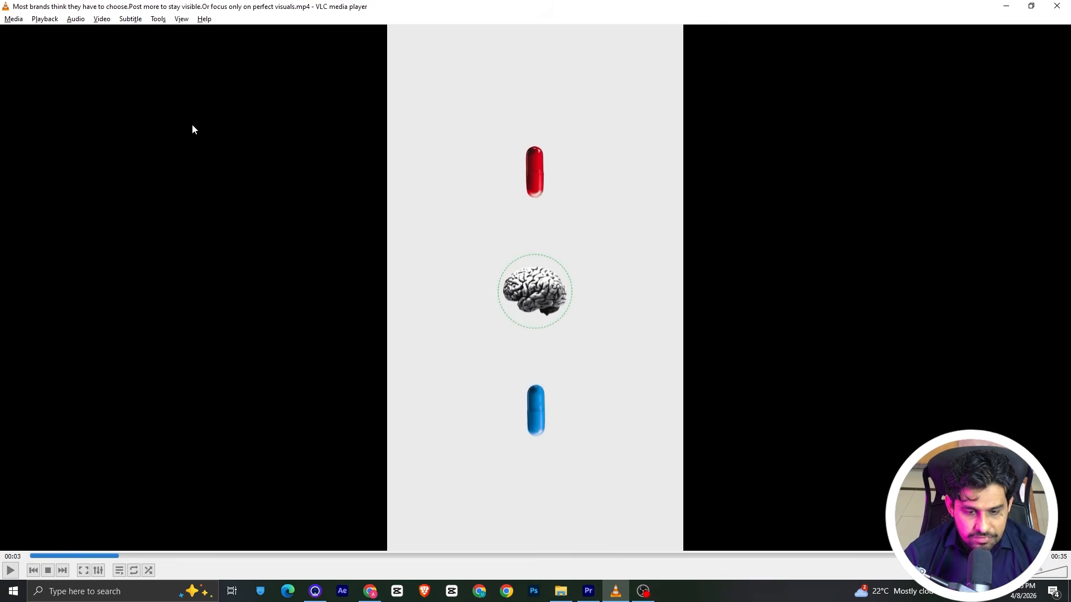
key(space)
click(348, 213)
key(space)
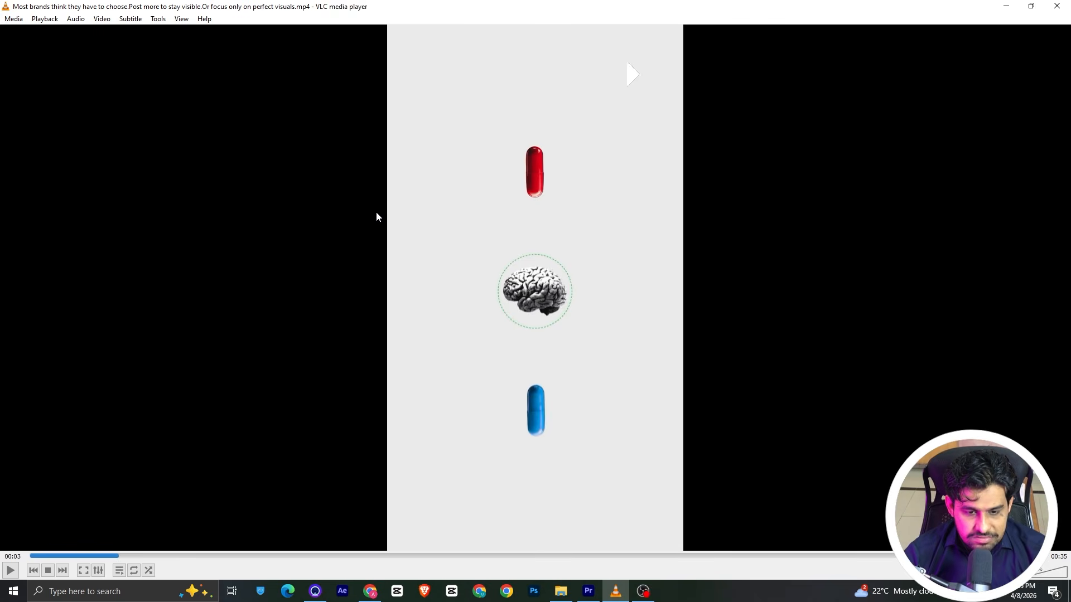
key(space)
click(92, 556)
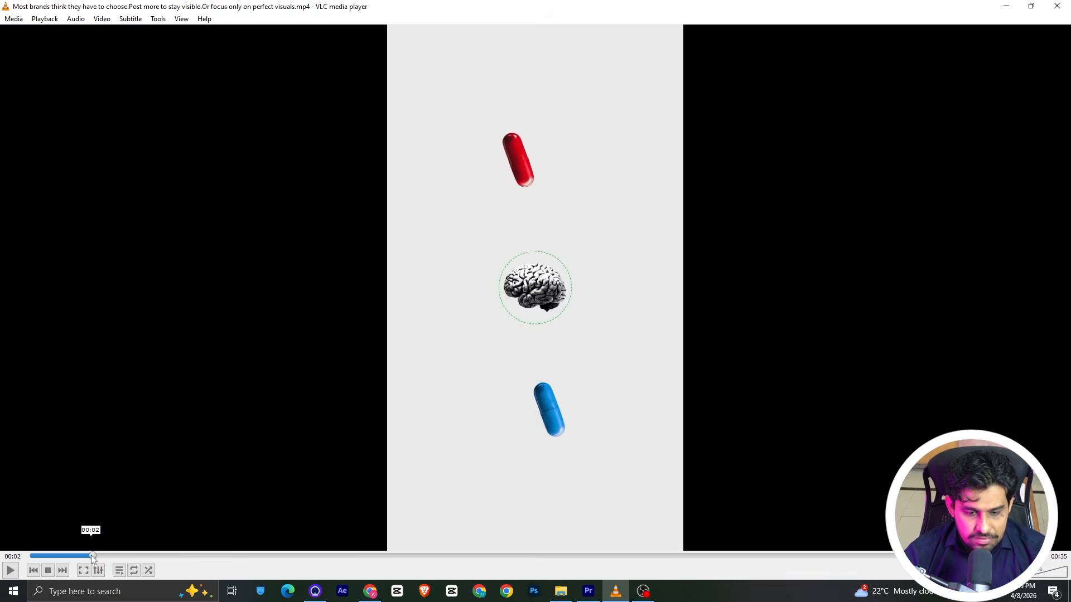
key(space)
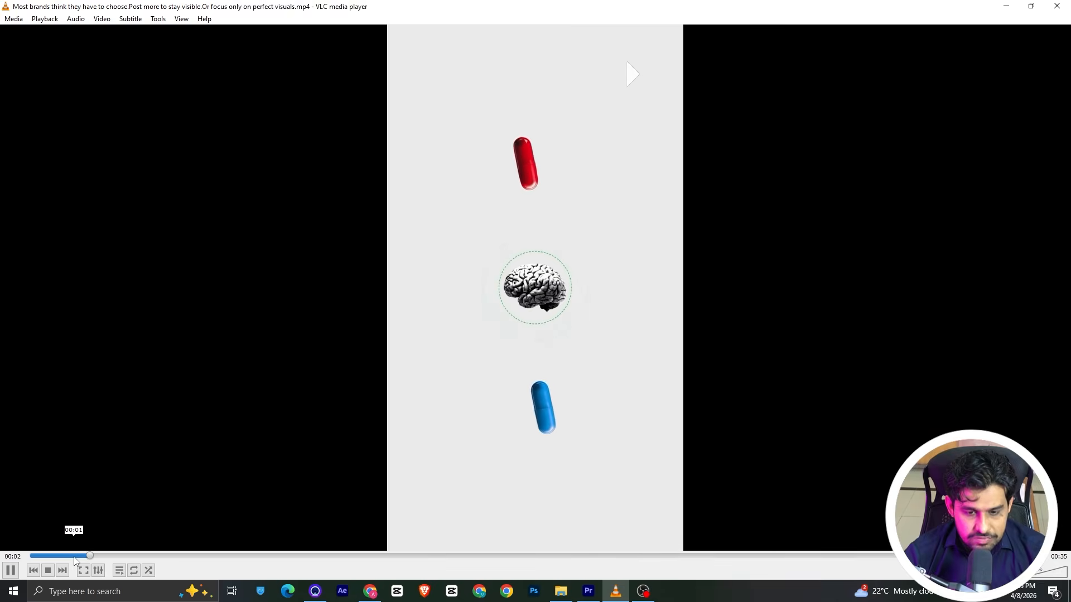
key(space)
key(alt+space)
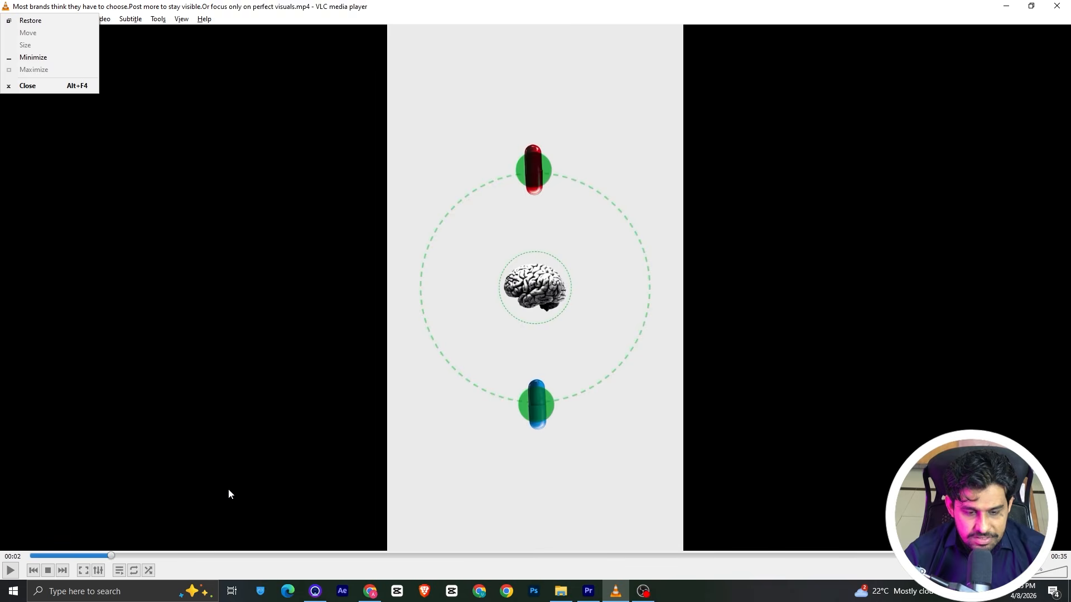
key(Escape)
key(space)
key(space)
key(space)
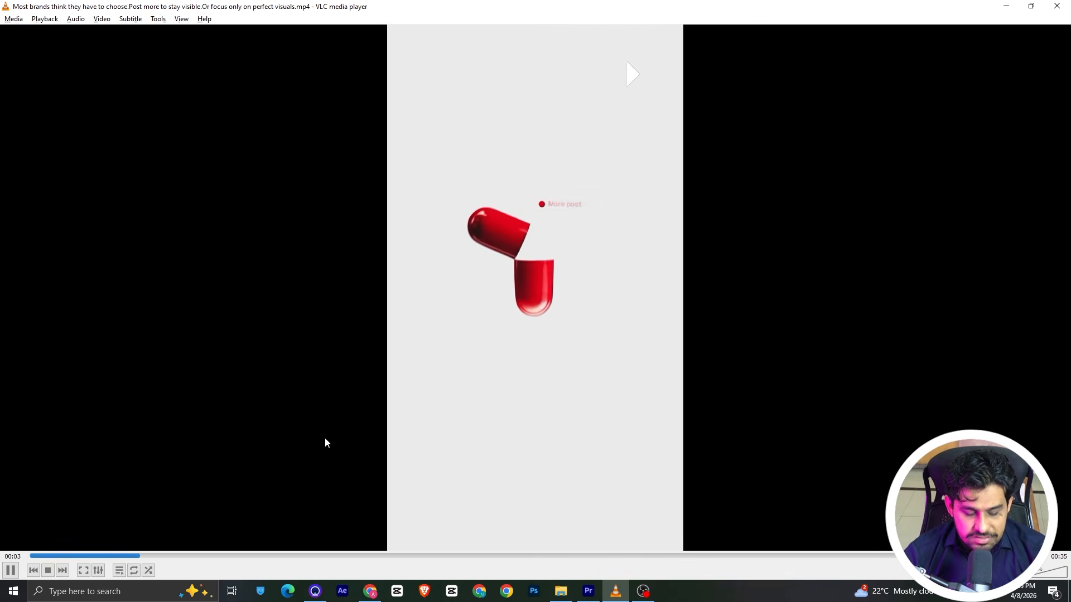
key(alt+Tab)
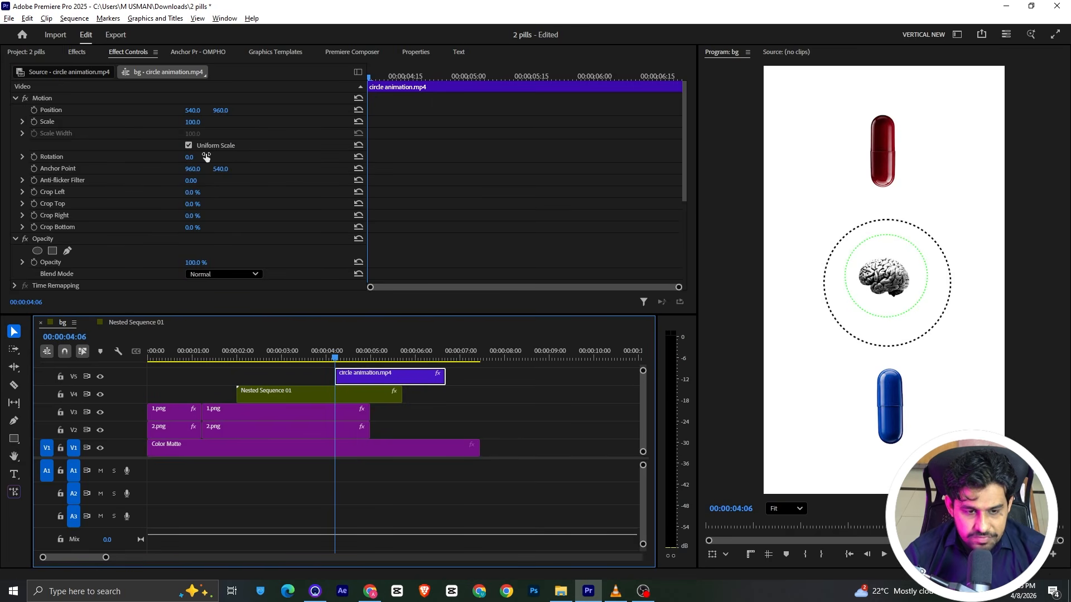
Step: Set the circle animation clip's scale to 164 and move the clip onto V3, past the end of the pill clips
drag(193, 126, 225, 126)
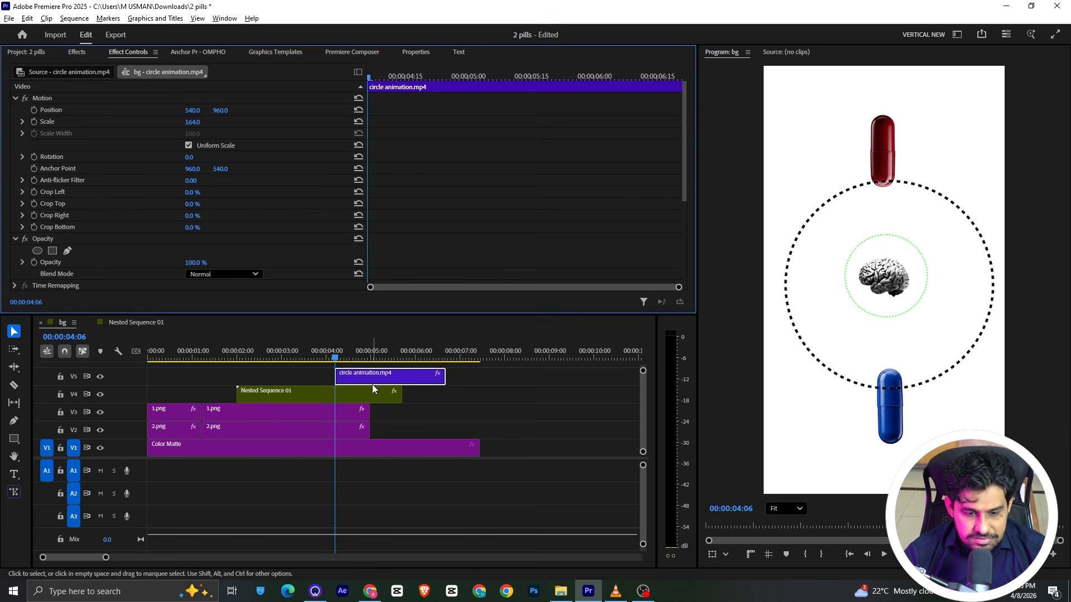
drag(643, 370, 643, 368)
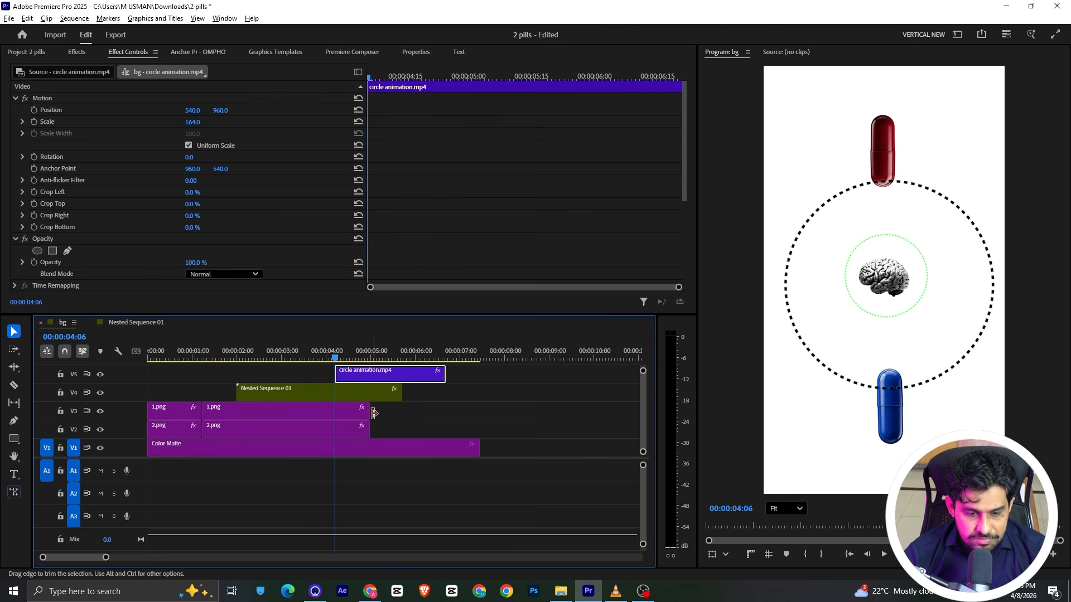
drag(367, 379, 418, 424)
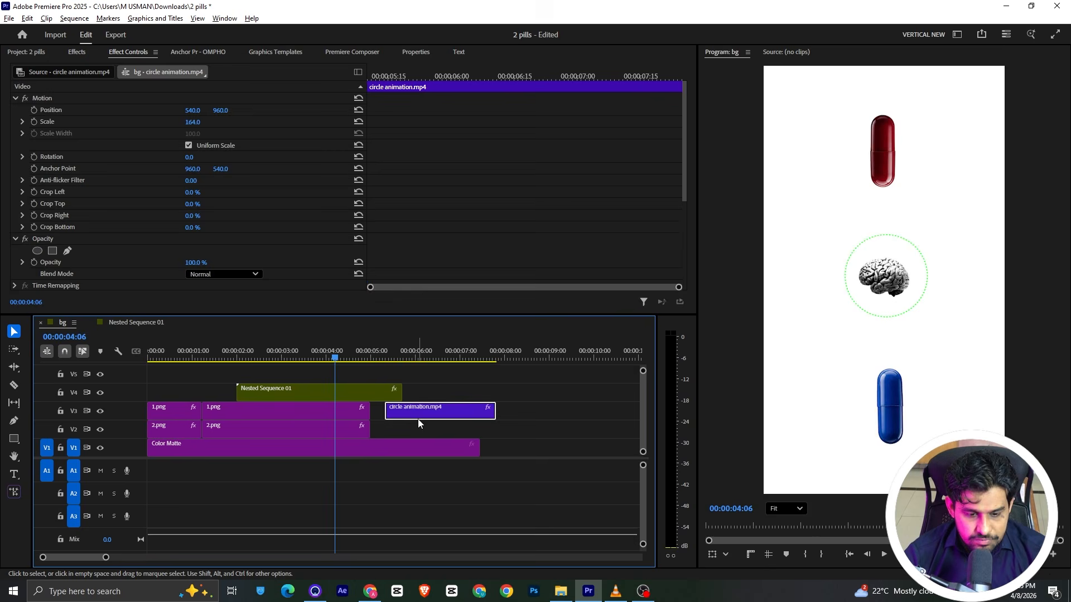
Step: Raise Nested Sequence 01 and the second 1.png and 2.png clips one track, and place the circle animation clip on V2 from 00:00:04:01
key(c)
key(v)
click(320, 388)
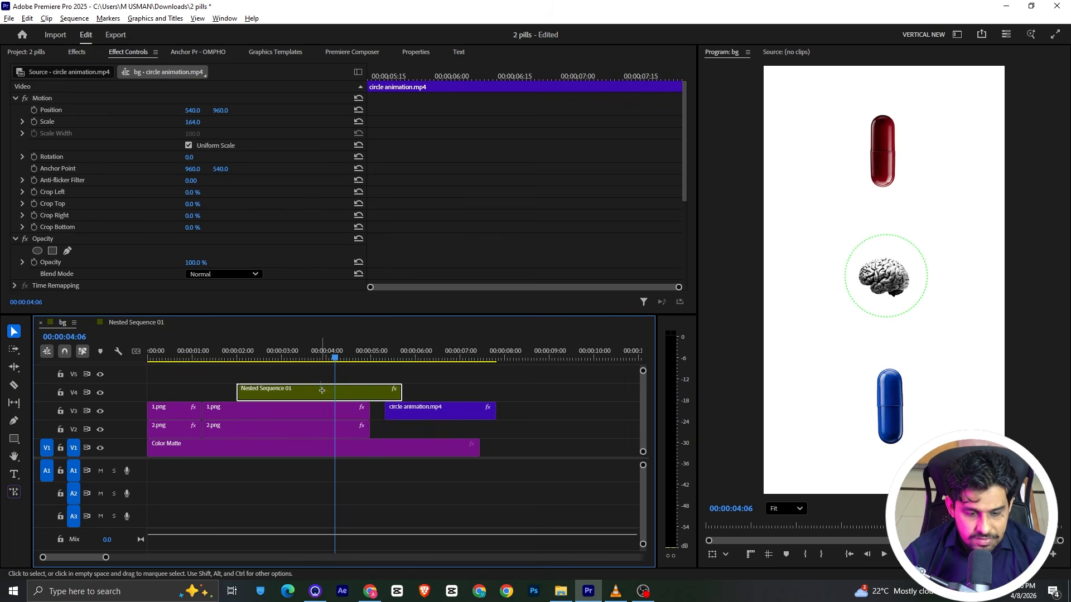
shift+click(327, 426)
drag(326, 427, 330, 406)
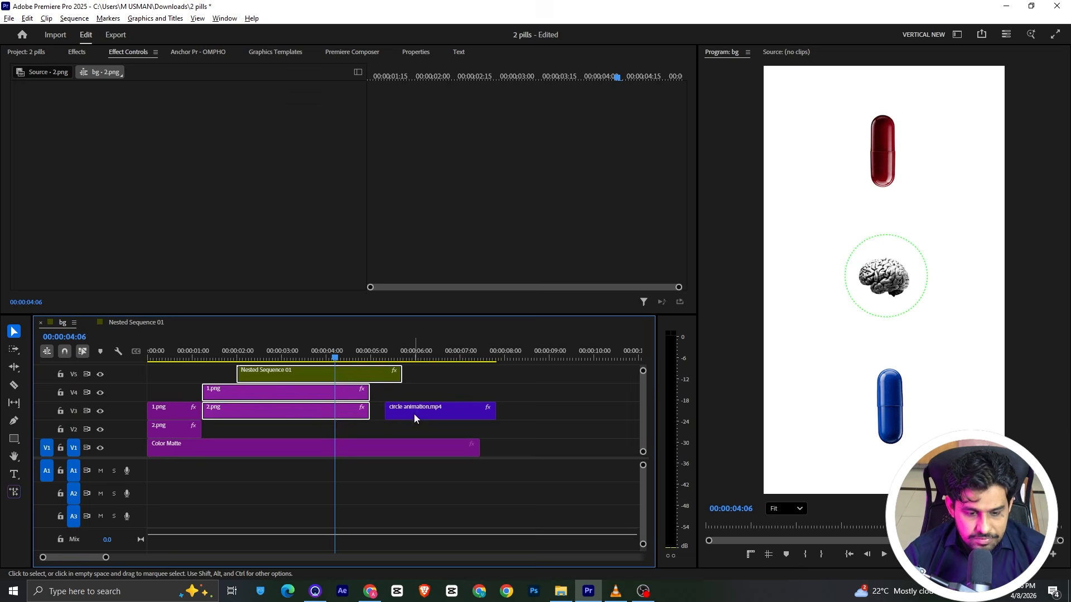
drag(413, 413, 357, 433)
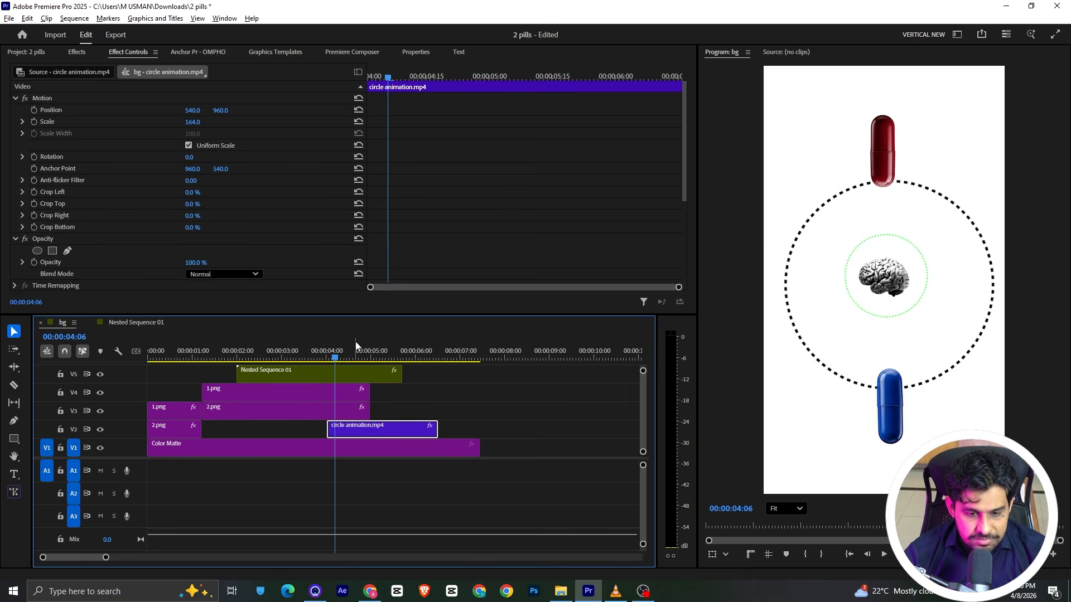
Step: Copy the Ultra Key and Tint effects from the circle clip inside Nested Sequence 01 to the circle animation clip in the bg sequence
double_click(298, 377)
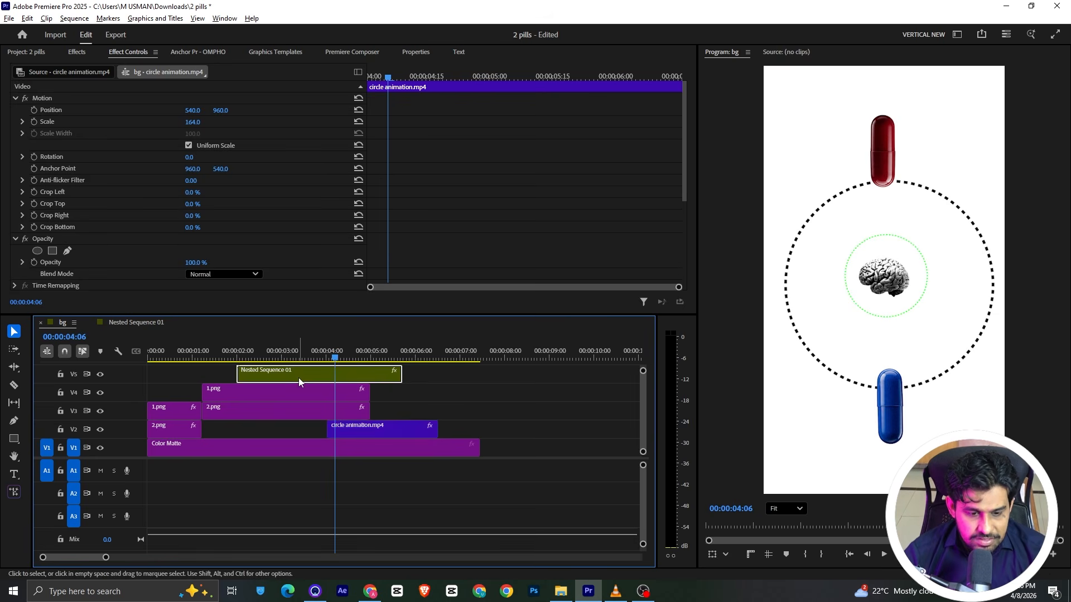
click(196, 392)
scroll(78, 246, down, 5)
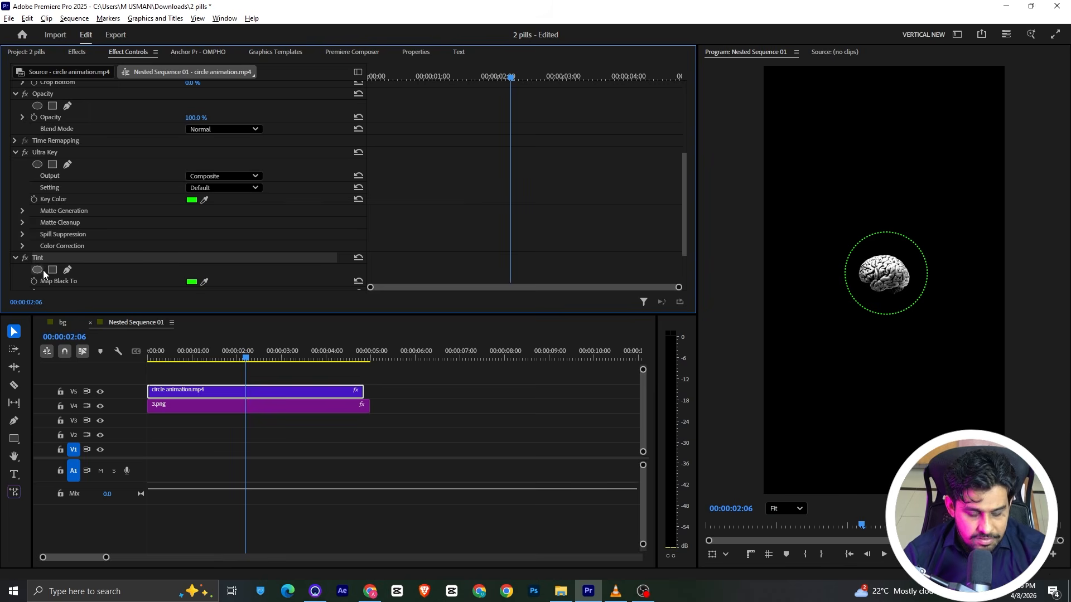
click(62, 322)
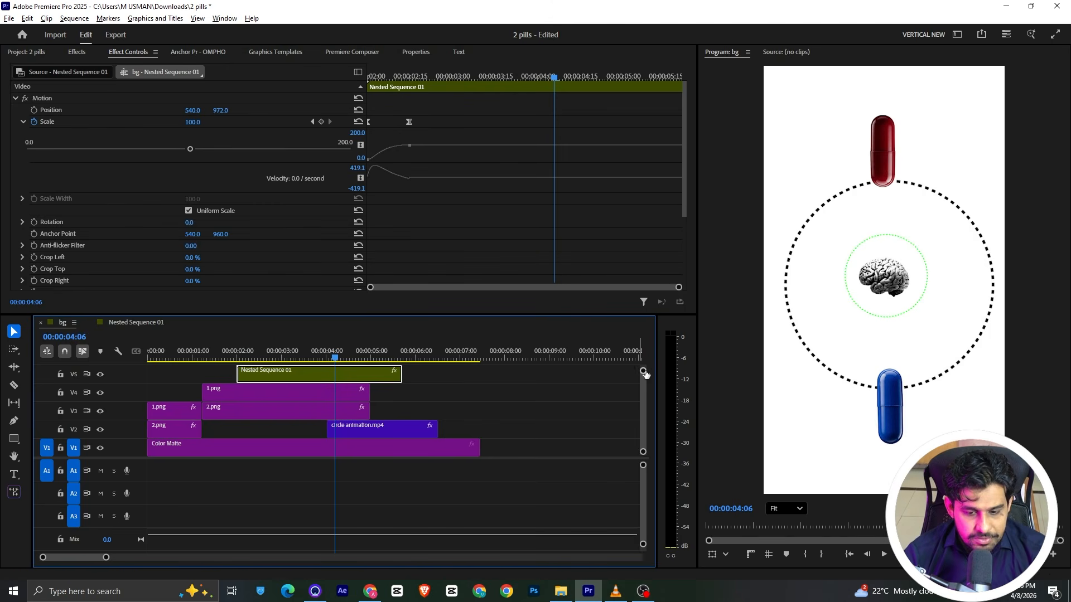
drag(644, 370, 560, 402)
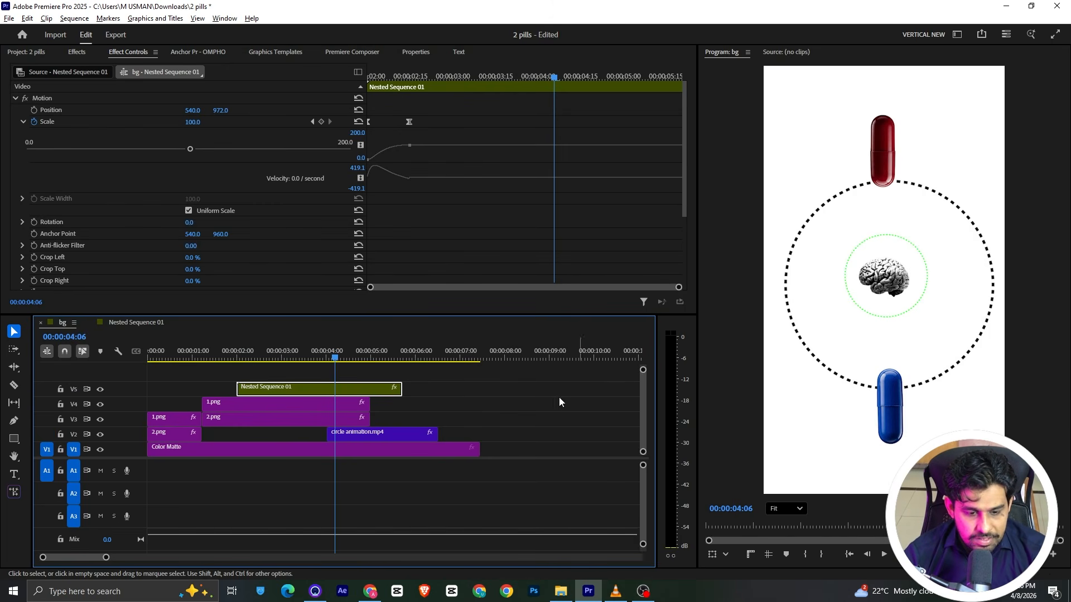
click(346, 430)
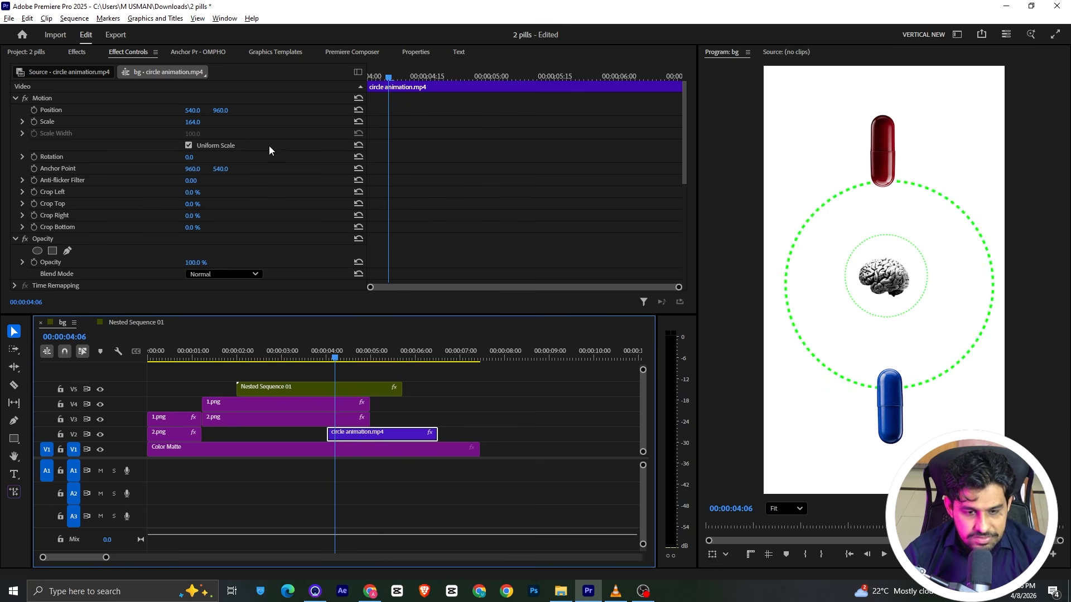
Step: Position the large circle at 527, 924 and keyframe its scale from 0 at 00:00:04:01 to 164 at 00:00:04:06
drag(192, 114, 210, 110)
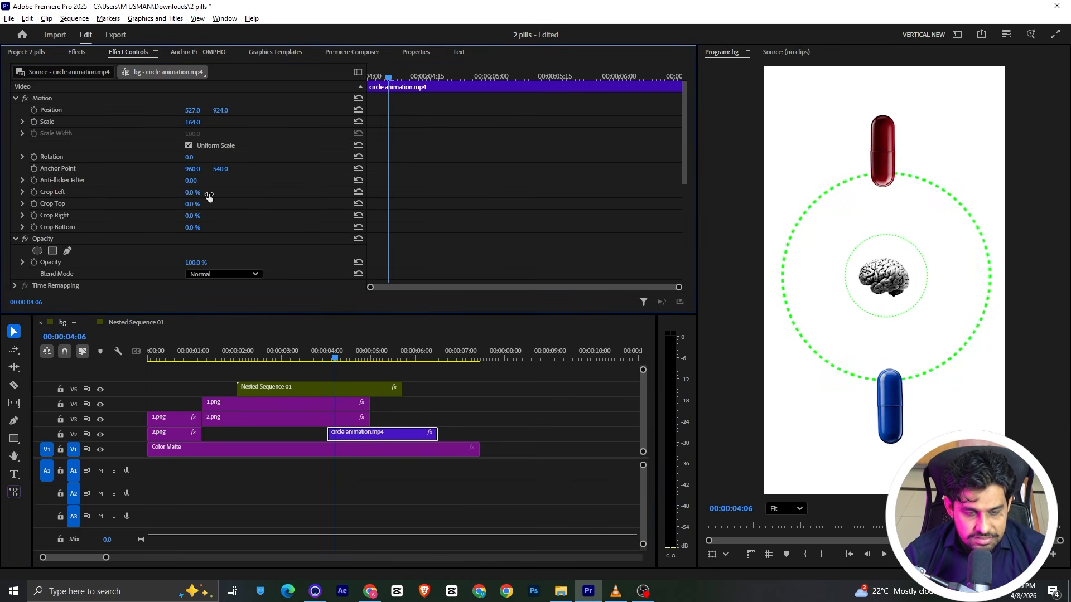
click(34, 122)
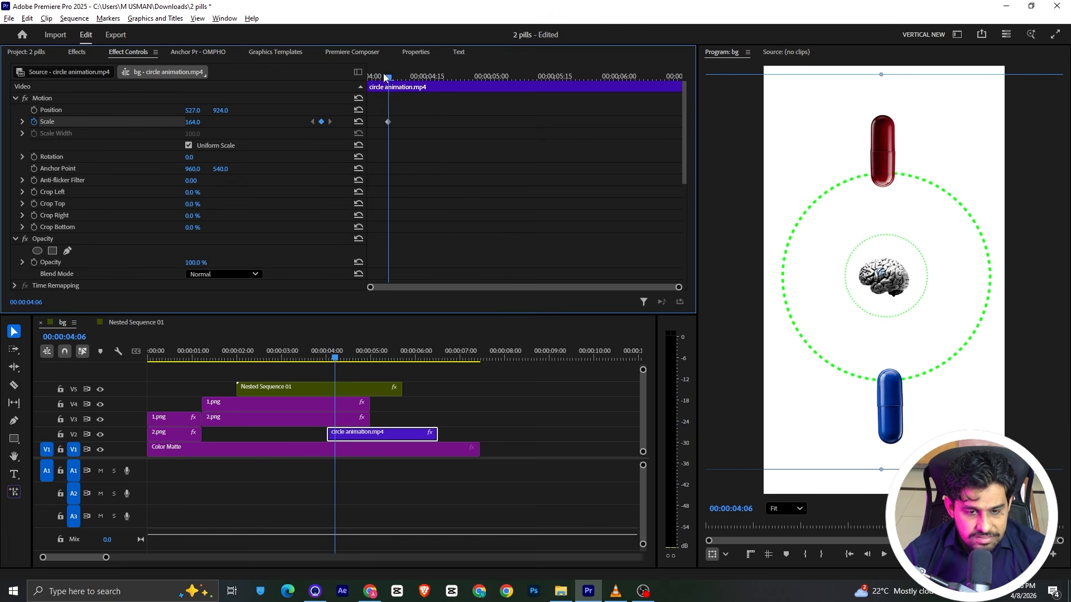
key(shift+Left)
drag(198, 122, 140, 122)
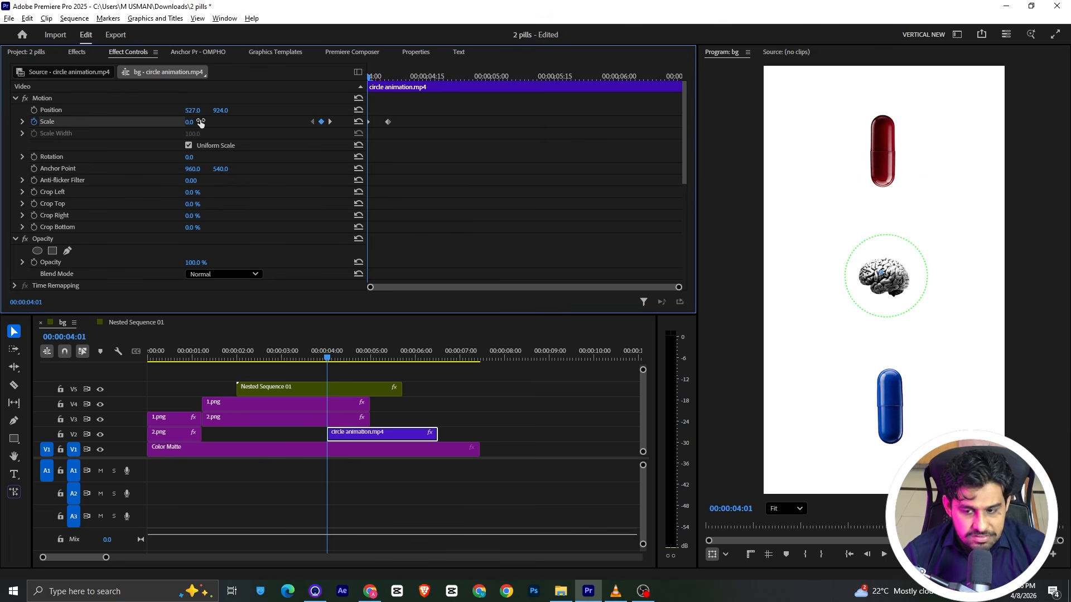
key(space)
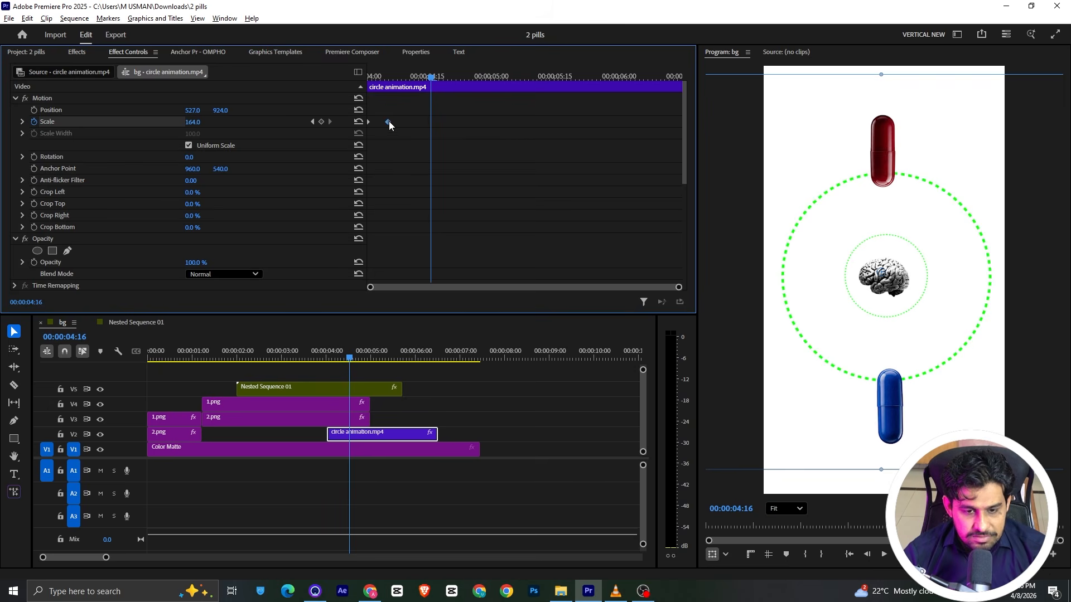
Step: Move the circle's 164 scale keyframe to about 00:00:04:23 and preview the slower growth
drag(388, 121, 460, 129)
key(space)
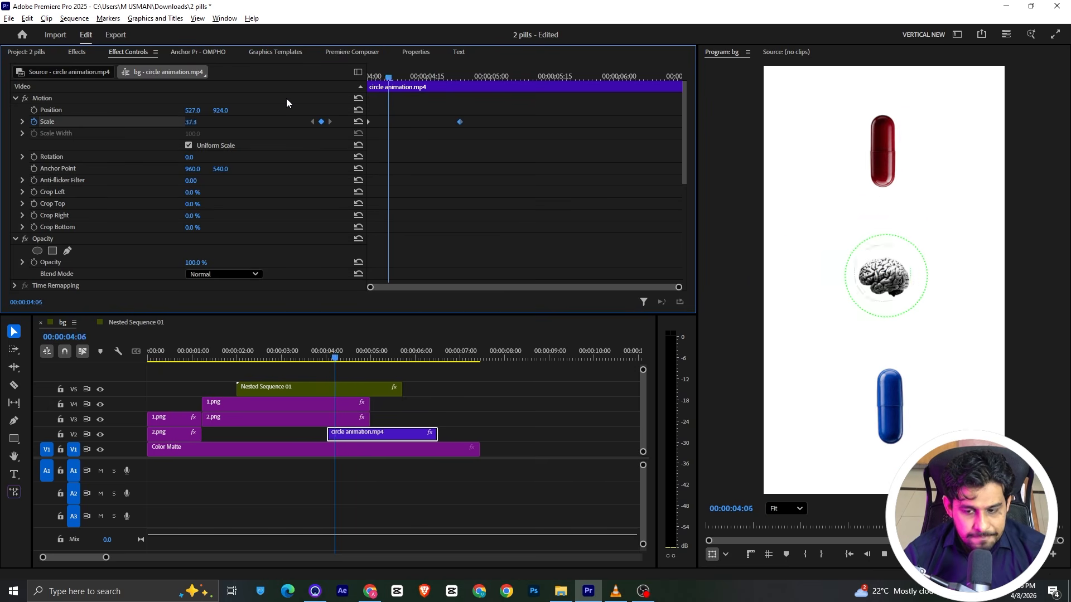
key(space)
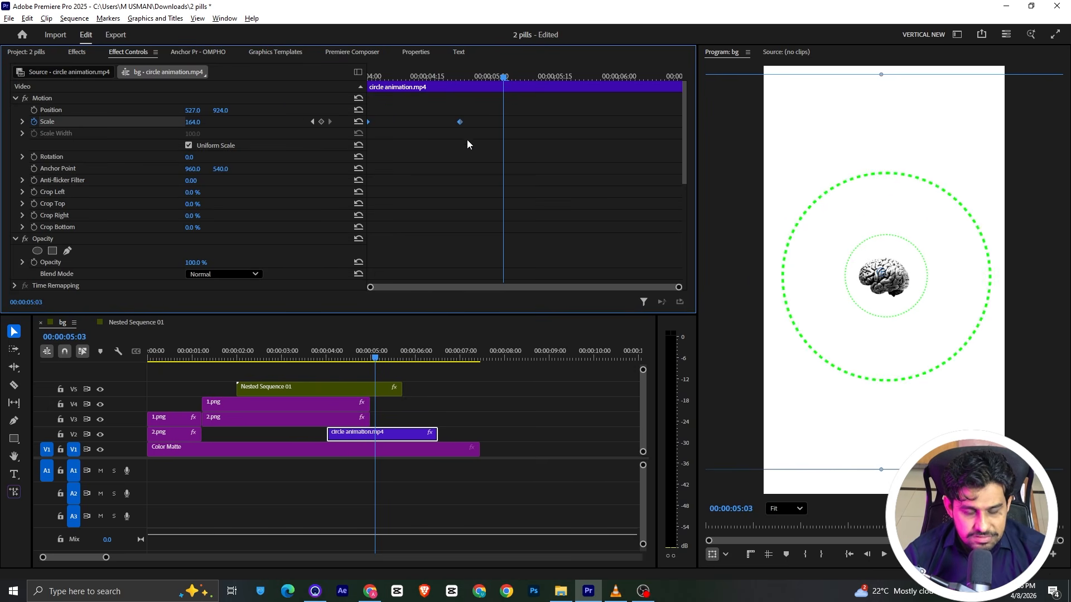
Step: Ease both scale keyframes of the circle, reshape the velocity curve for a fast start and long slow-down, and preview it
right_click(461, 123)
click(490, 262)
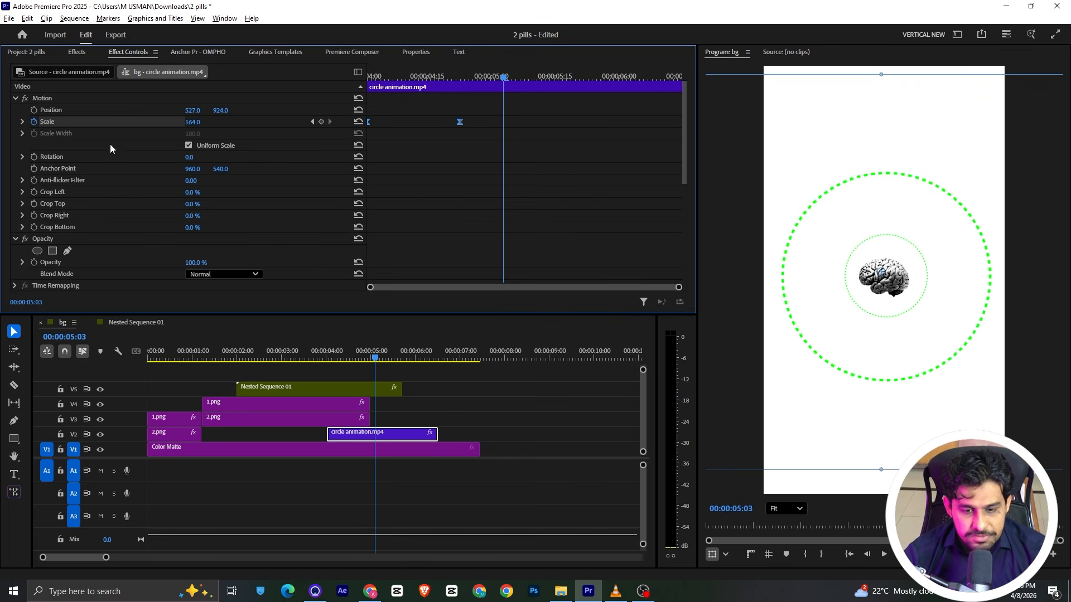
click(22, 122)
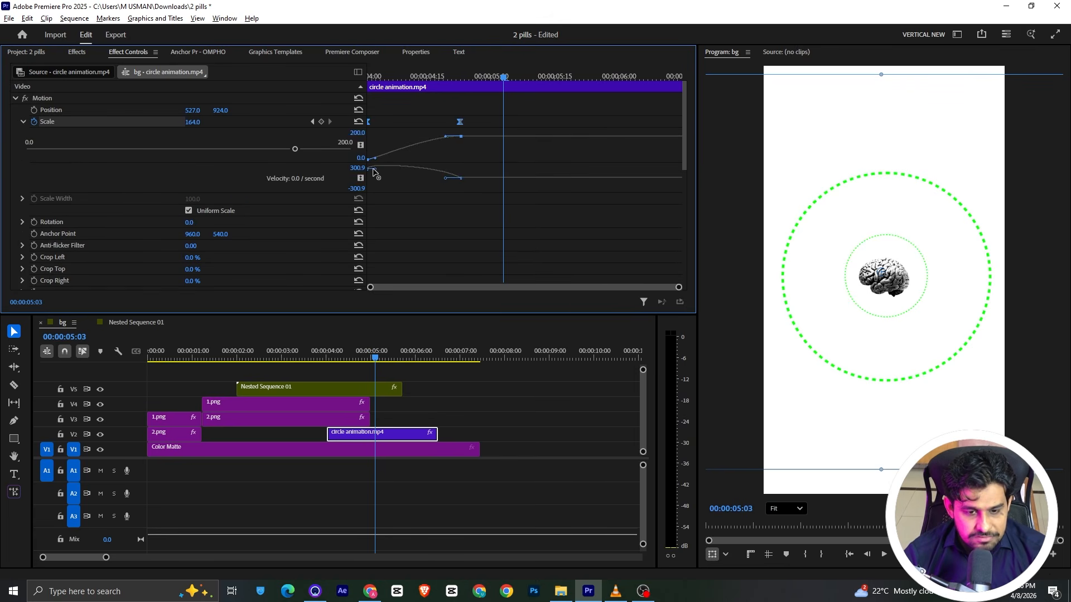
drag(445, 178, 419, 181)
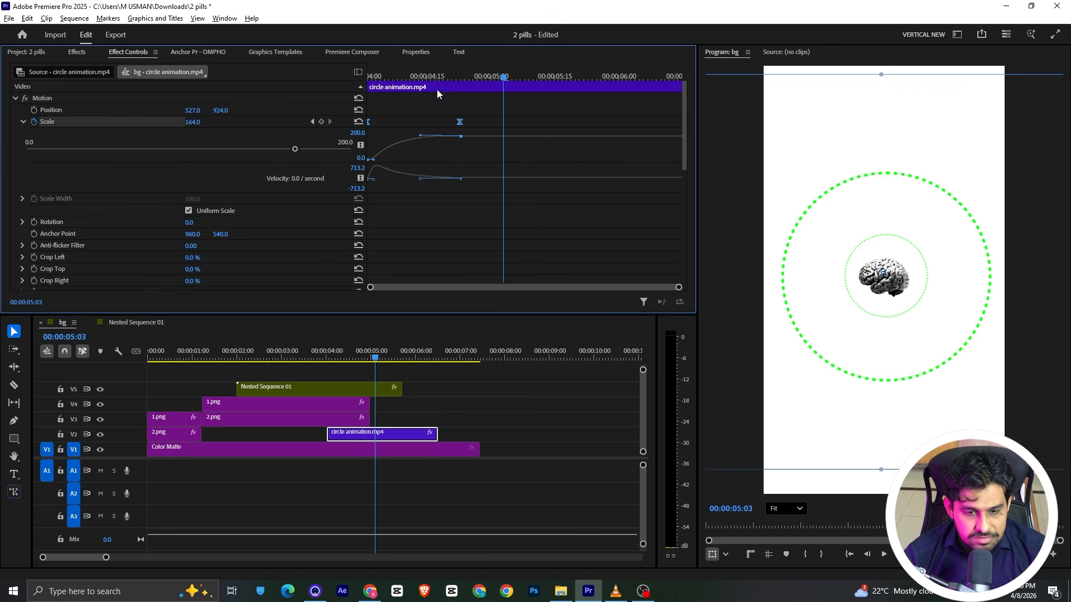
drag(428, 78, 277, 93)
key(space)
key(space)
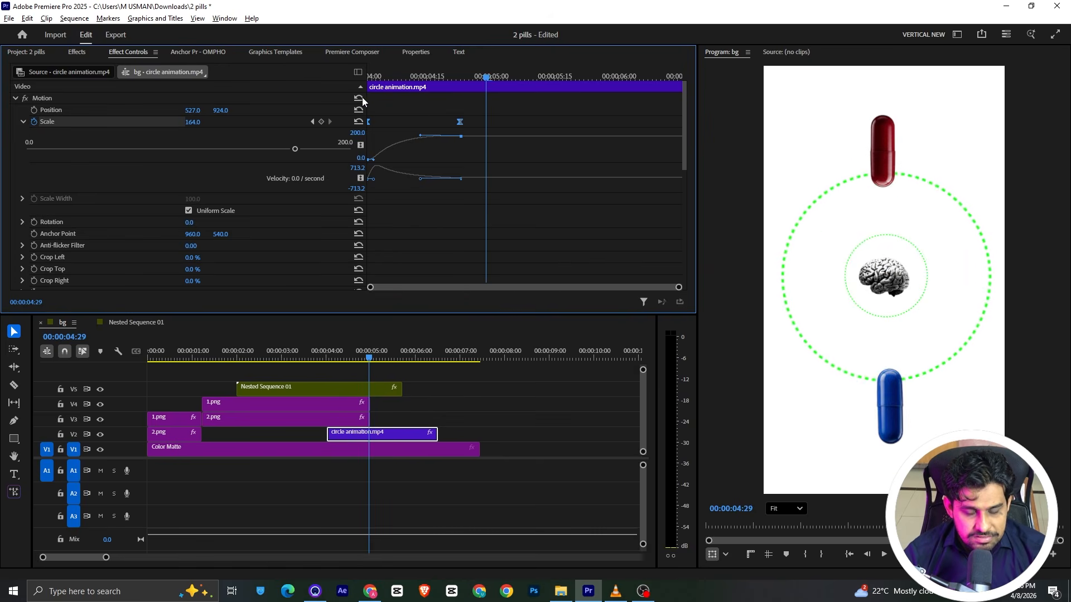
Step: Keyframe the circle's opacity from 100% at the final scale keyframe to 0% at 00:00:04:29, and preview the fade-out
scroll(70, 223, down, 5)
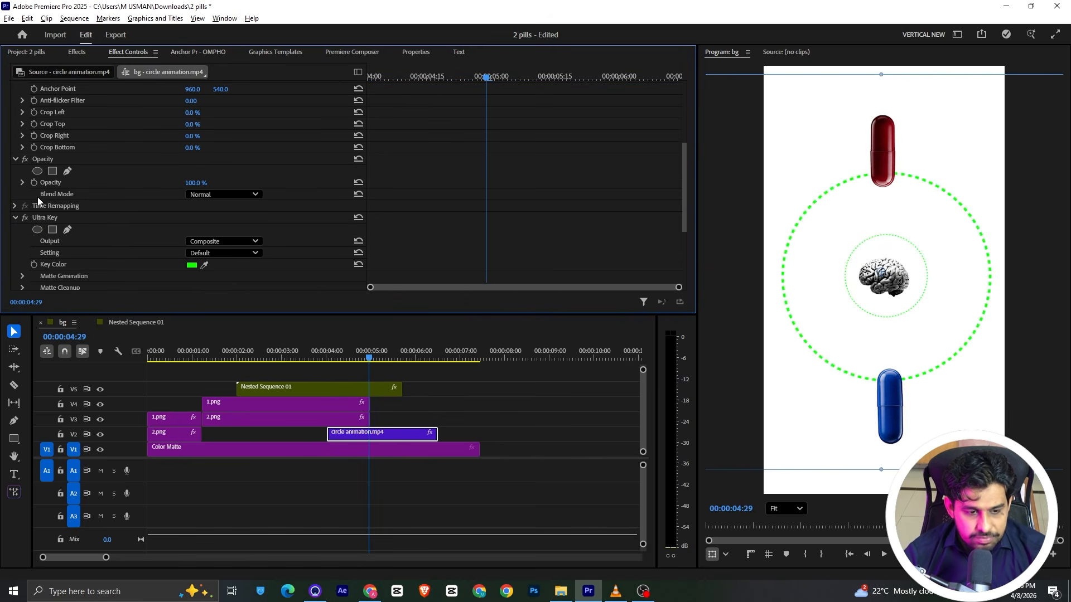
click(34, 183)
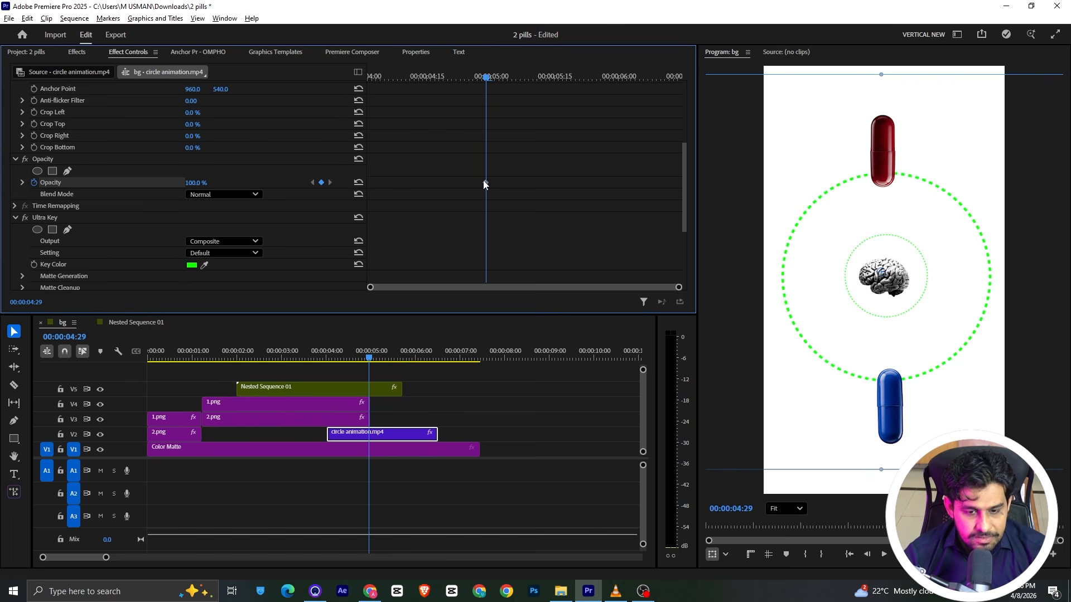
drag(484, 182, 458, 183)
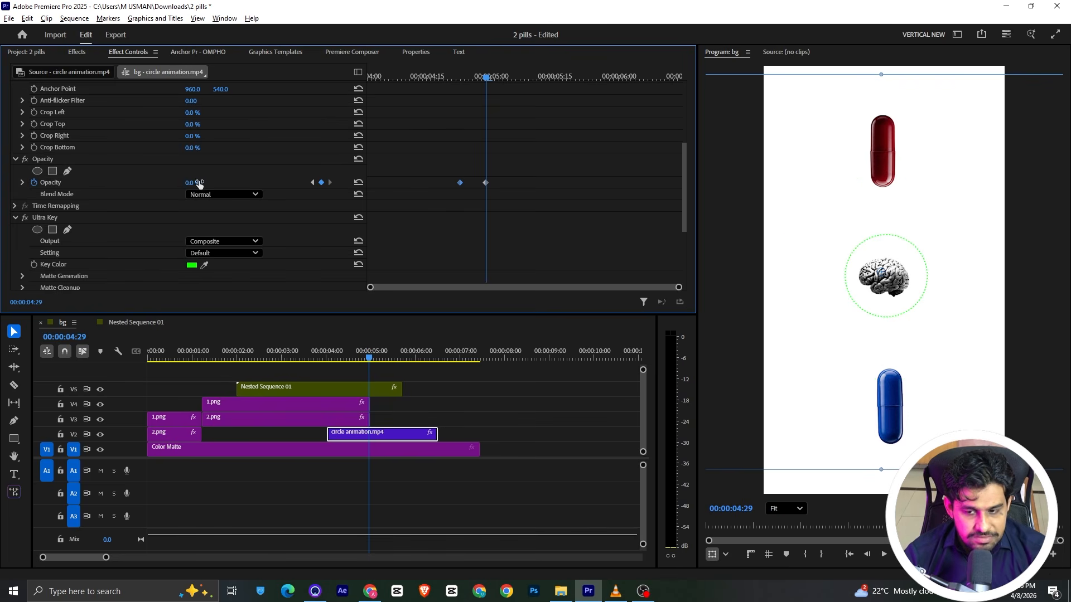
click(447, 77)
key(space)
key(space)
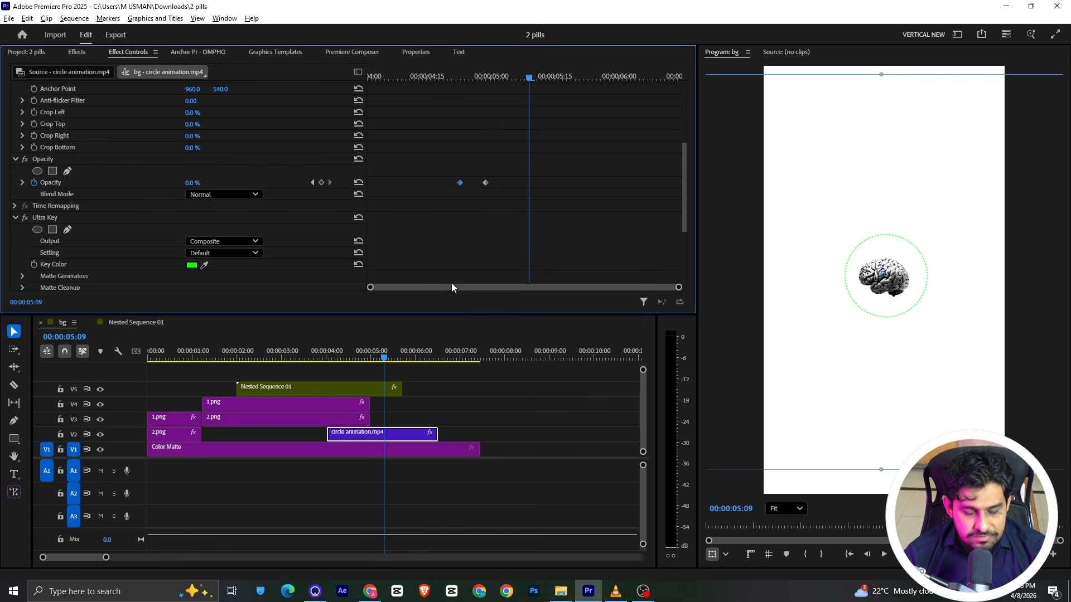
Step: Extend the second 1.png and 2.png pill clips to the end of Nested Sequence 01, and return the playhead to 00:00:04:29
mouse_move(403, 400)
mouse_down()
mouse_move(365, 422)
mouse_move(406, 414)
mouse_up()
mouse_move(381, 359)
mouse_down()
mouse_move(399, 360)
mouse_move(321, 366)
mouse_move(369, 362)
mouse_up()
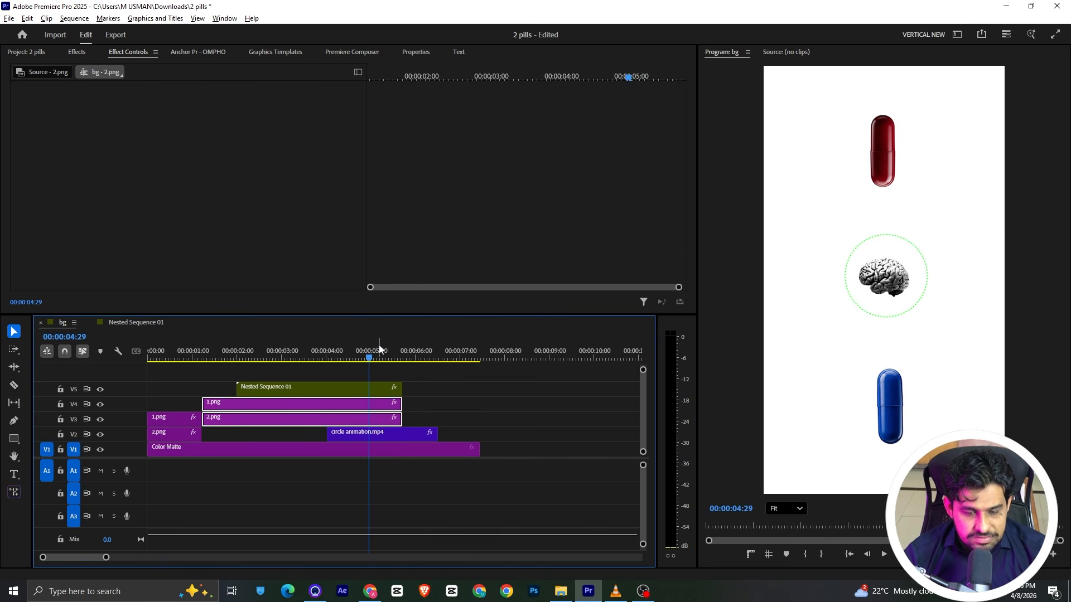
Step: Switch to VLC, examine how the green circles behind the pills look at 00:03 in the reference video, and return to Premiere Pro
key(alt+Tab)
drag(139, 557, 116, 557)
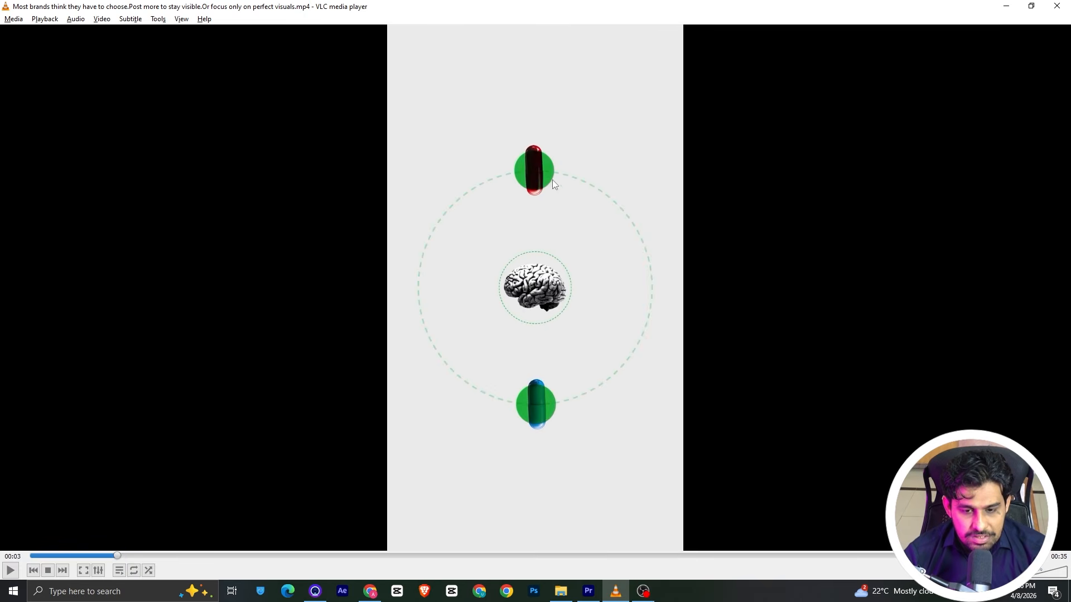
drag(113, 558, 115, 558)
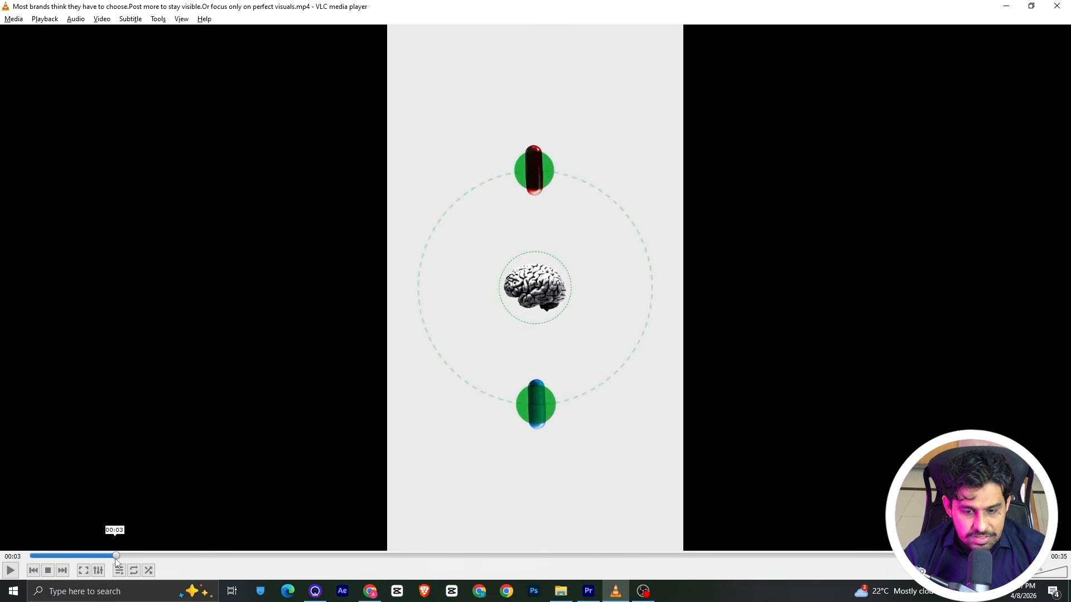
click(576, 588)
Step: Draw a circle slightly wider than the red pill over its middle and fill it with bright green
click(400, 377)
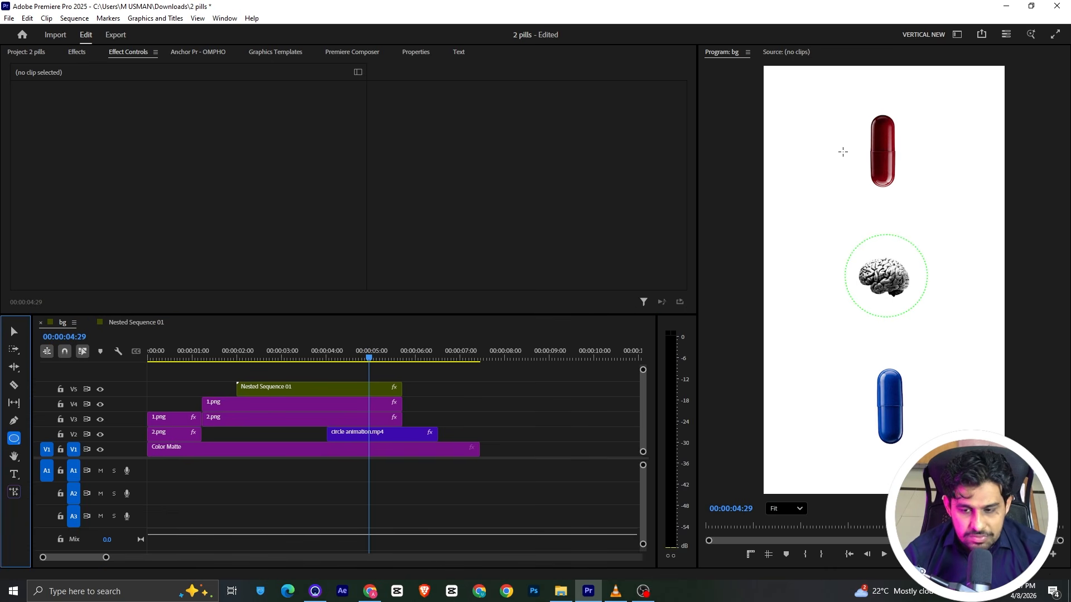
mouse_move(860, 132)
mouse_down()
mouse_move(916, 188)
mouse_move(891, 157)
mouse_up()
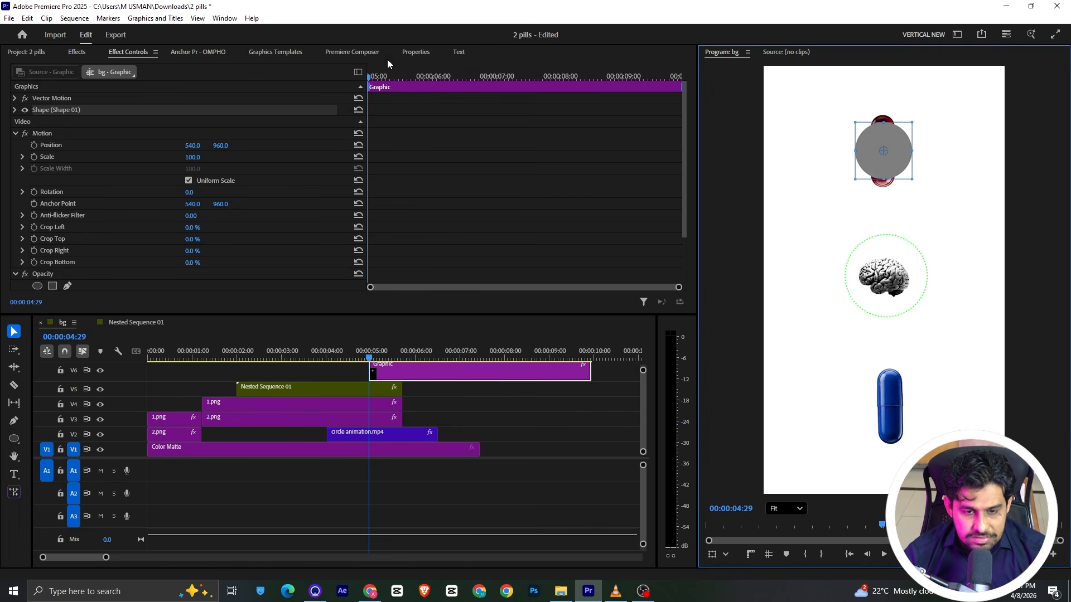
click(415, 56)
click(39, 184)
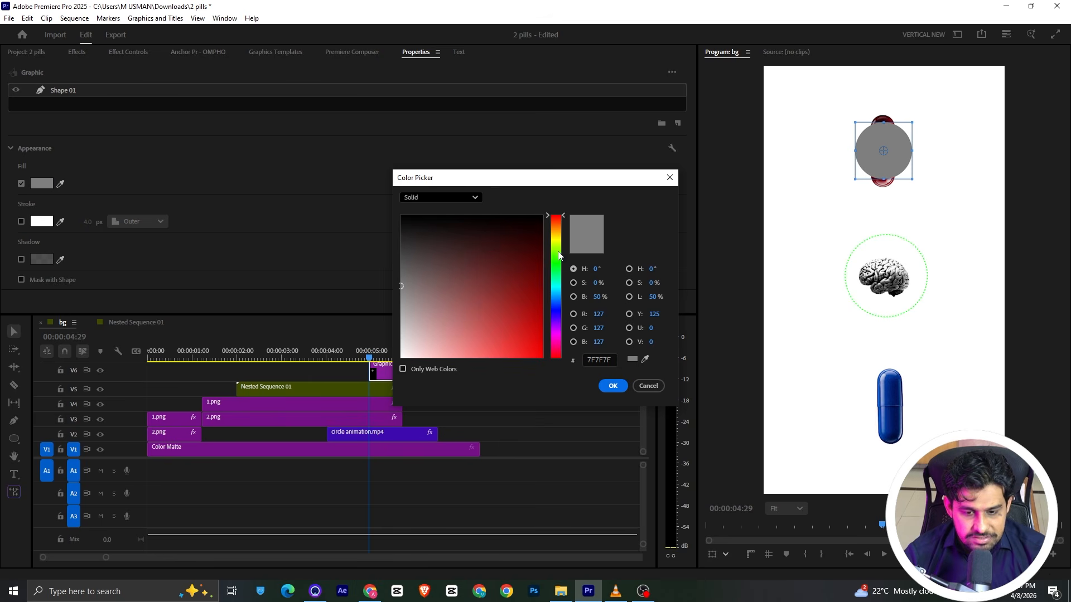
drag(559, 255, 559, 266)
click(542, 356)
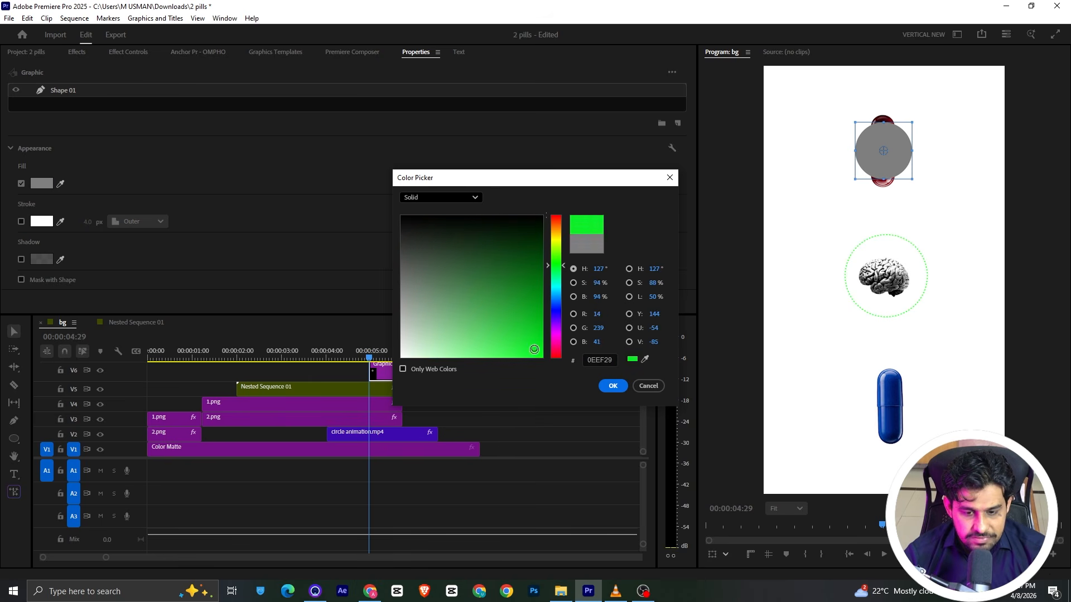
click(612, 386)
Step: Set the green circle graphic's blend mode to Darken
click(130, 52)
scroll(69, 266, down, 3)
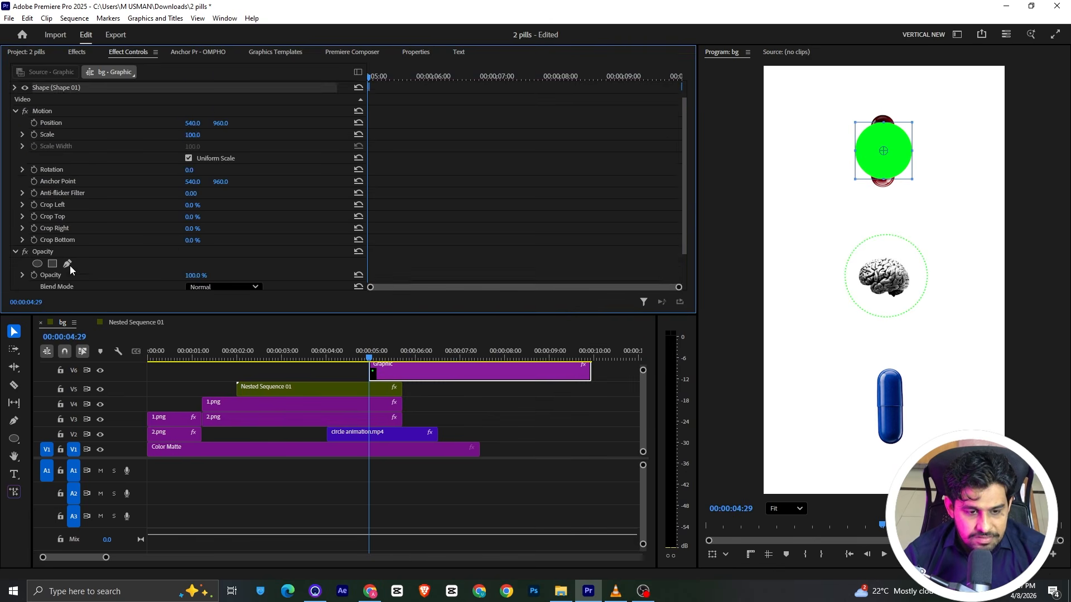
click(227, 252)
click(223, 288)
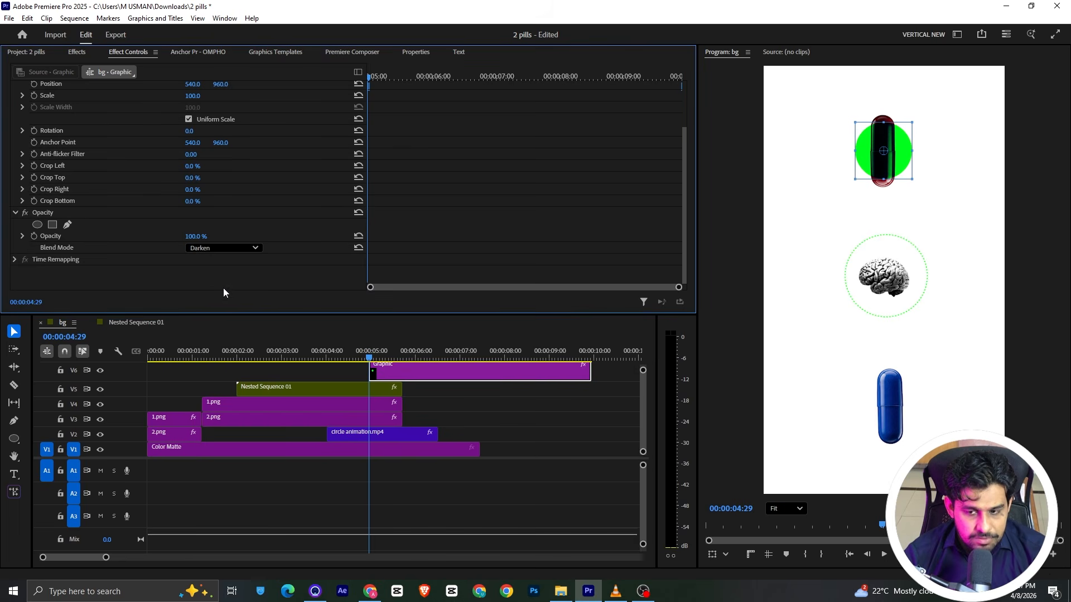
scroll(57, 233, up, 3)
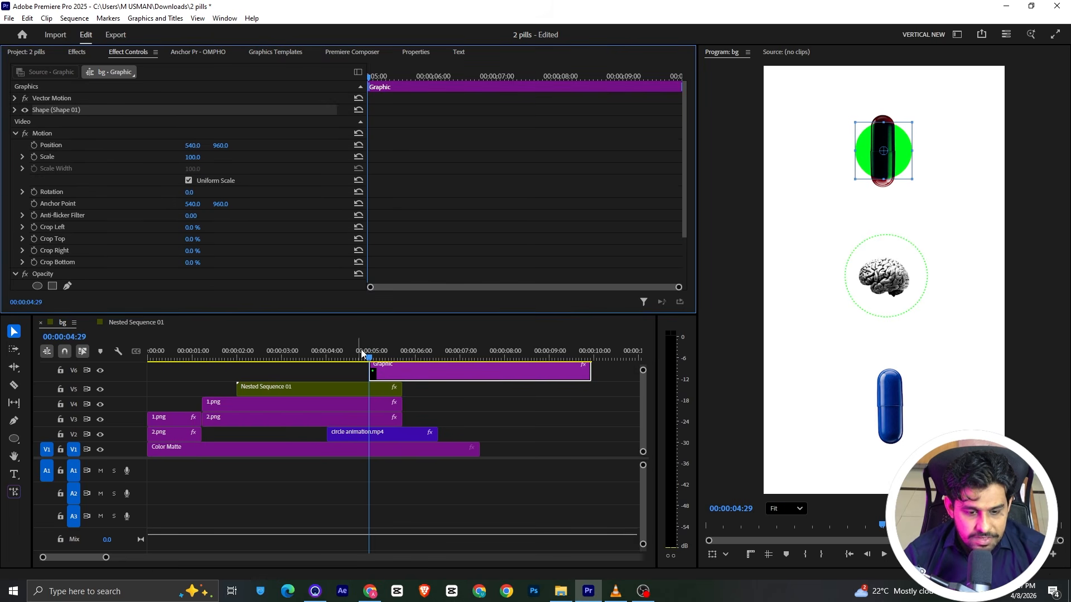
Step: Move the Graphic clip and the circle animation.mp4 clip so that both start at 00:00:03:06
drag(370, 358, 292, 364)
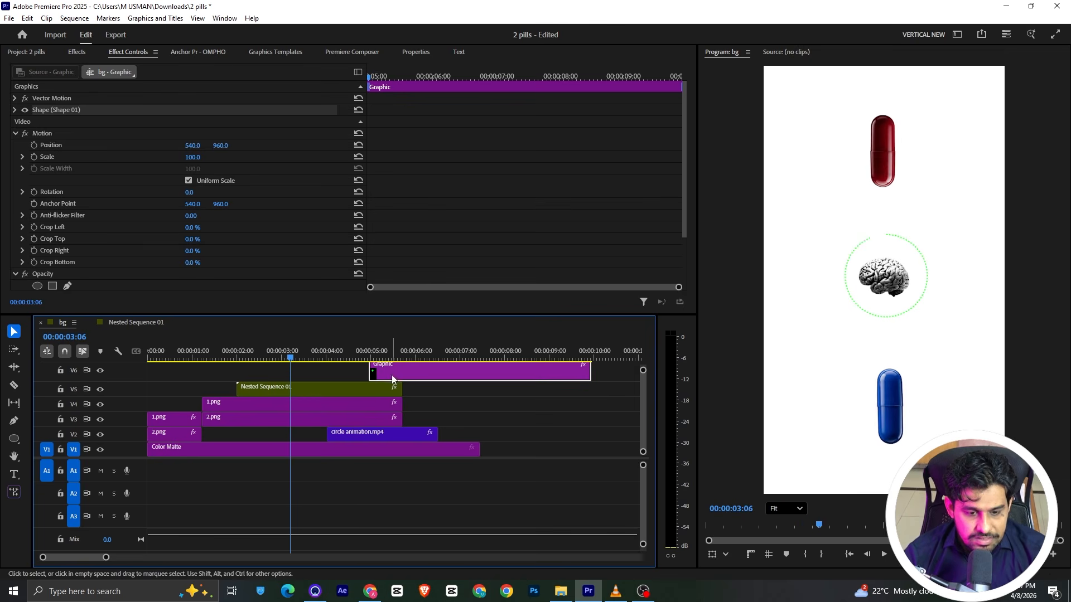
drag(398, 374, 320, 374)
drag(341, 434, 305, 442)
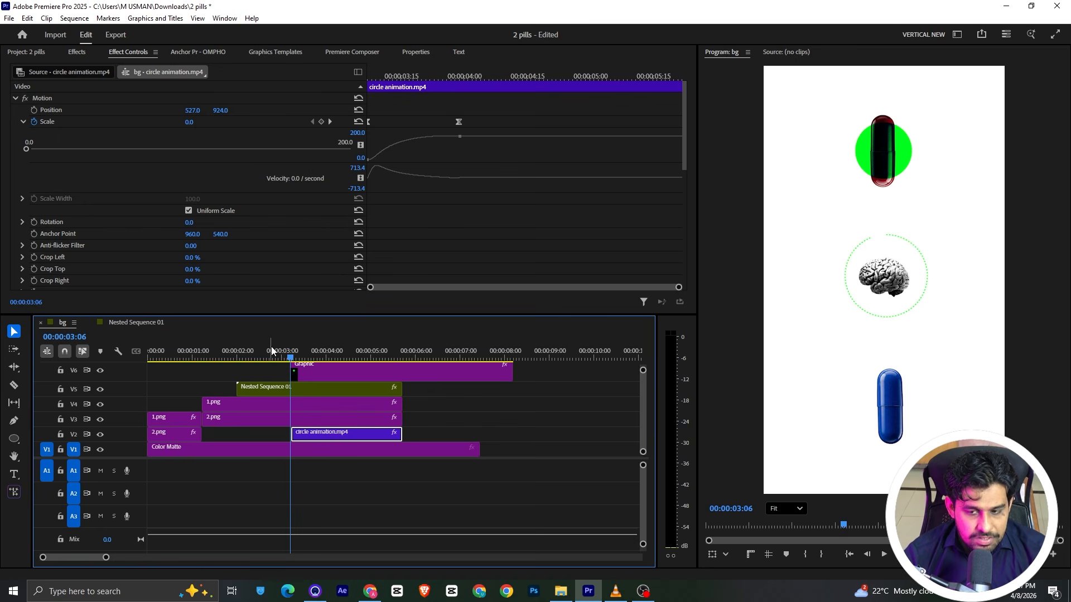
Step: Keyframe the green circle's opacity to rise from 0% at 00:00:03:06 to 100%, and preview the fade-in
click(294, 364)
scroll(144, 193, down, 3)
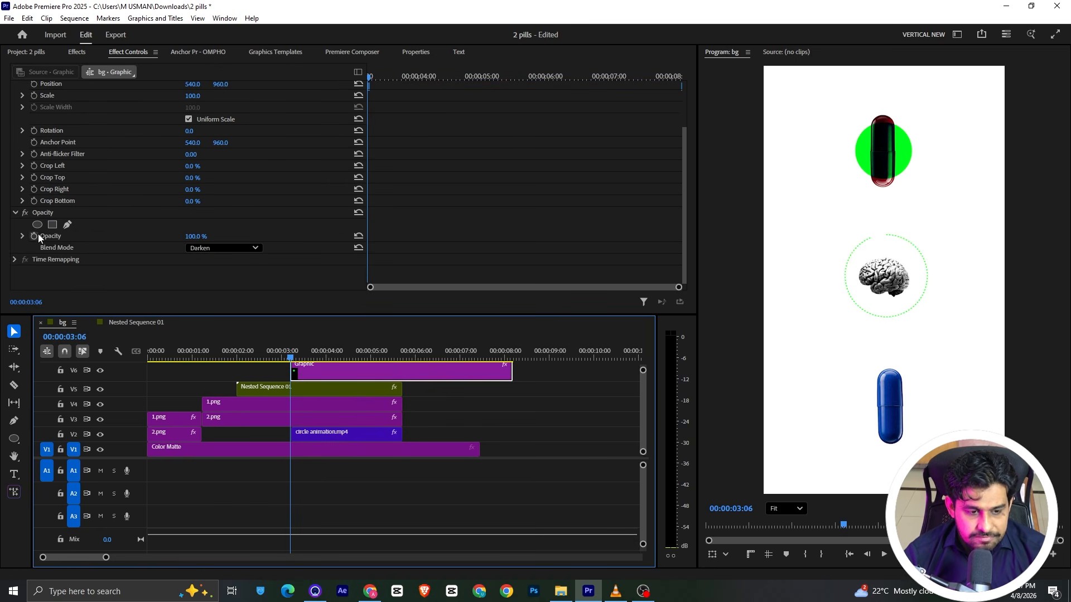
click(38, 236)
click(34, 236)
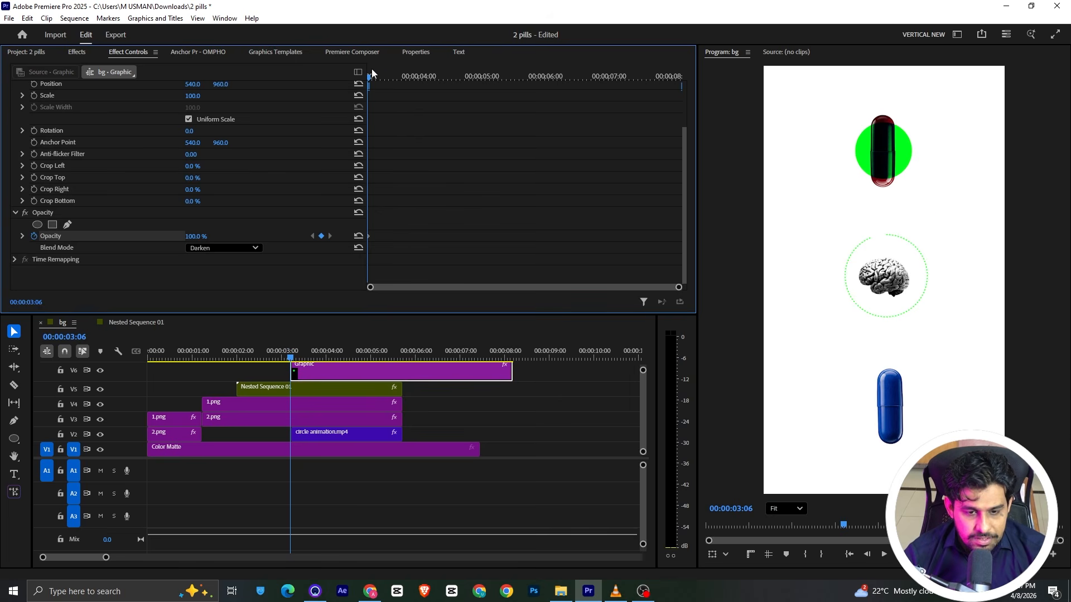
drag(372, 73, 386, 76)
mouse_move(201, 239)
mouse_down()
mouse_move(178, 238)
mouse_move(201, 237)
mouse_up()
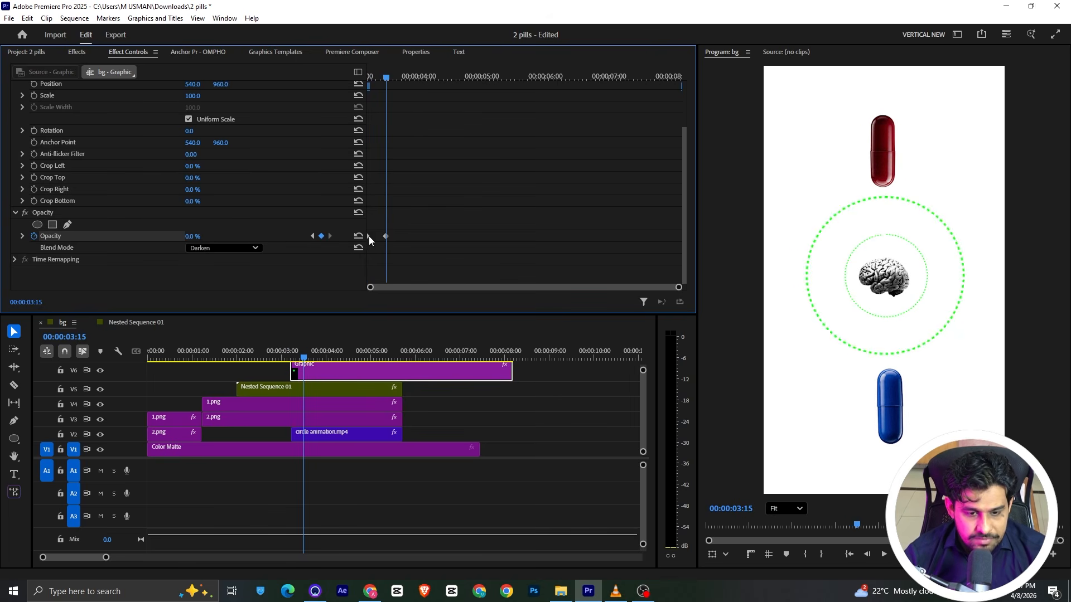
mouse_move(368, 237)
mouse_down()
mouse_move(409, 237)
mouse_move(367, 236)
mouse_up()
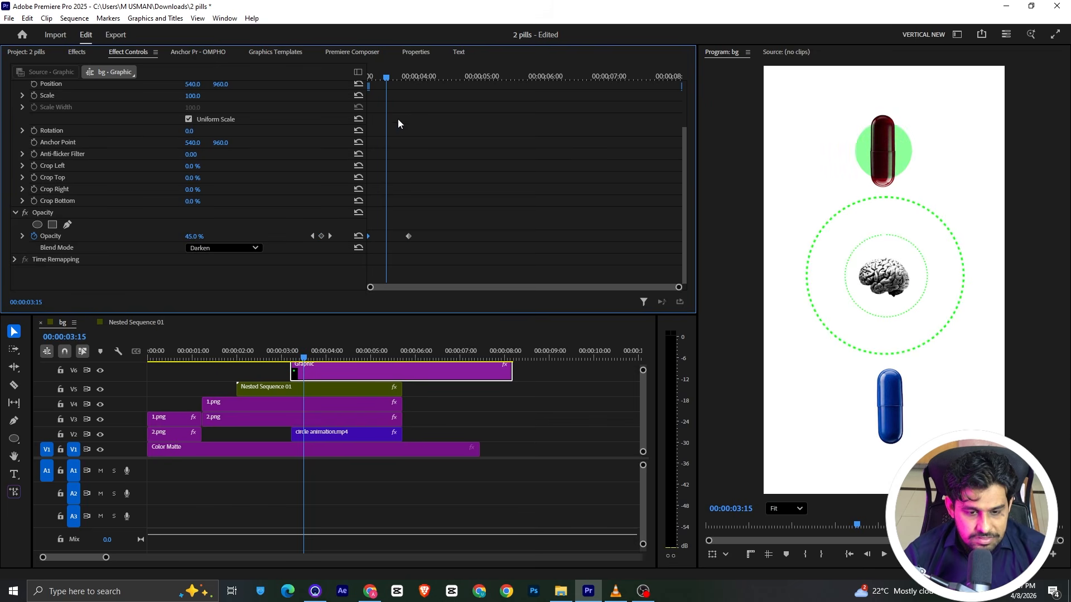
drag(386, 77, 334, 84)
key(space)
key(space)
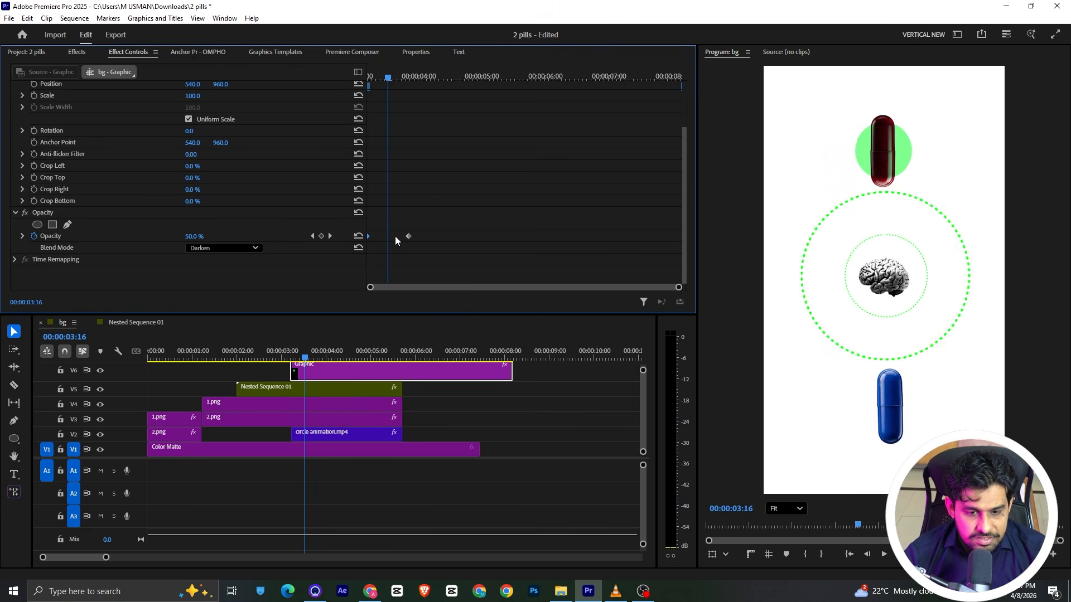
Step: Move the circle's 100% opacity keyframe to 00:00:03:16 and add a 0% keyframe at 00:00:03:24
drag(409, 237, 388, 237)
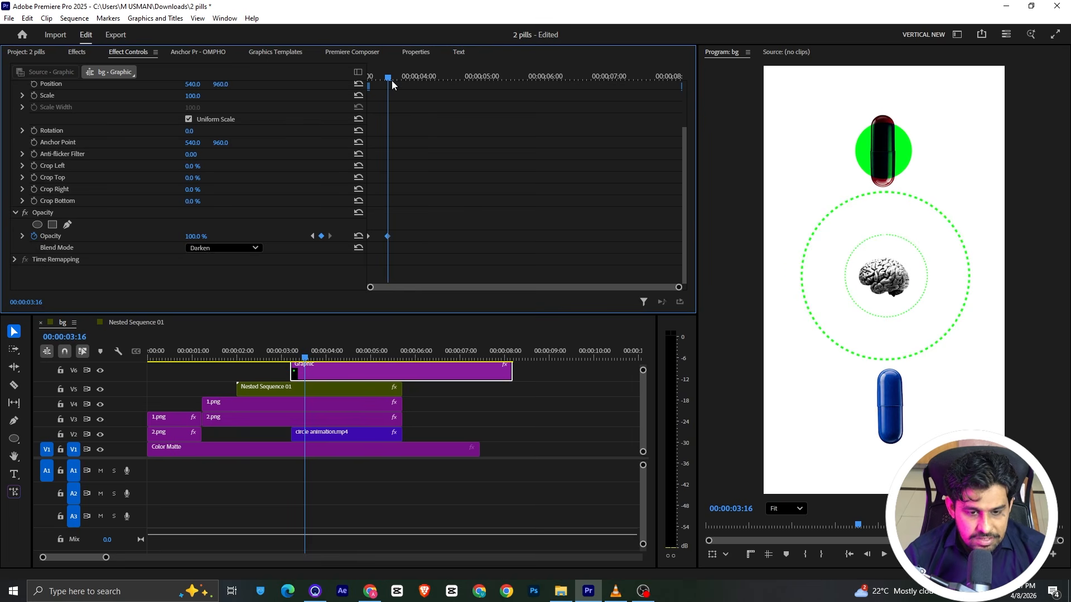
drag(391, 80, 407, 83)
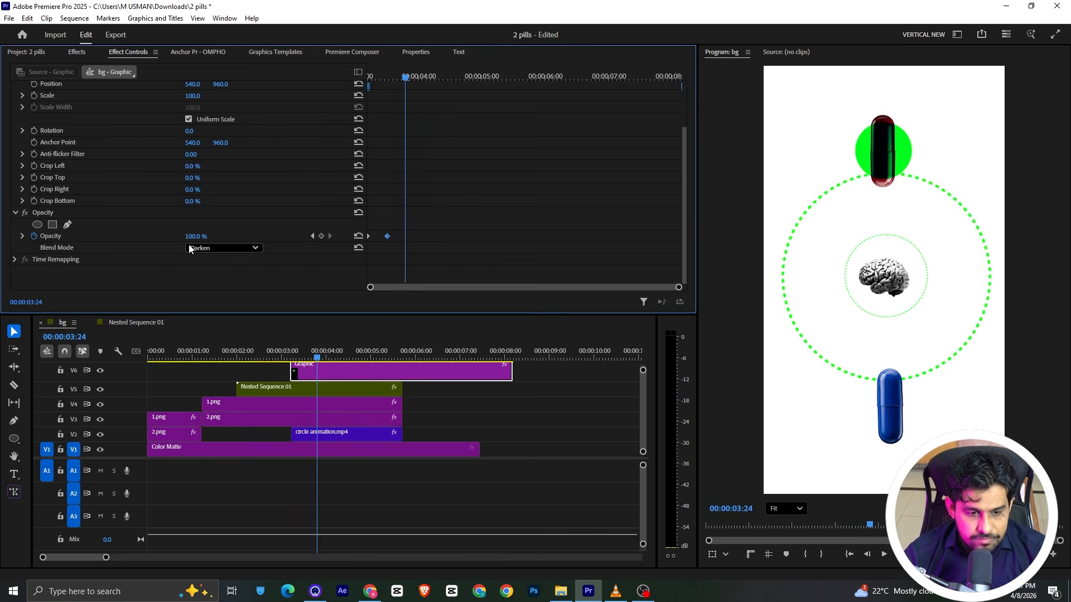
drag(195, 237, 137, 237)
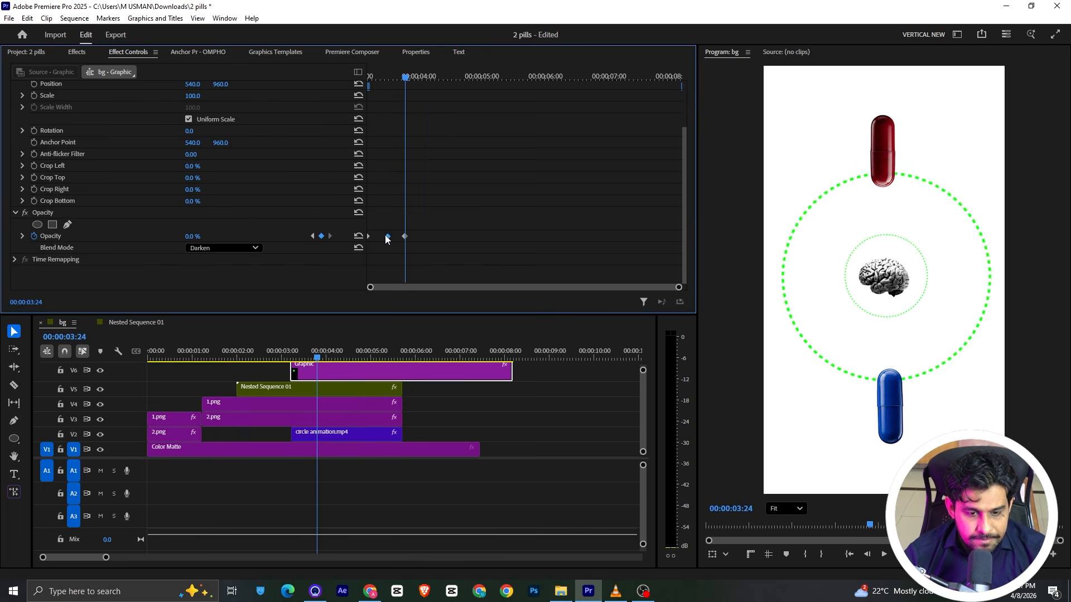
Step: Copy the circle's 100% opacity keyframe to 00:00:04:02 and preview the blinking
key(alt)
key(alt)
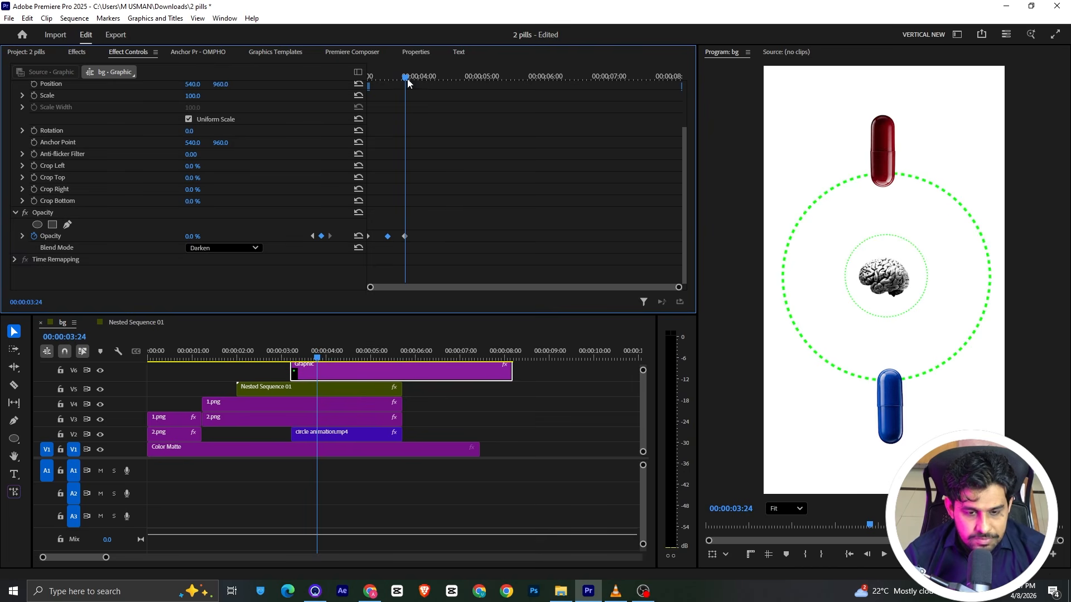
drag(407, 82, 423, 85)
scroll(423, 84, up, 3)
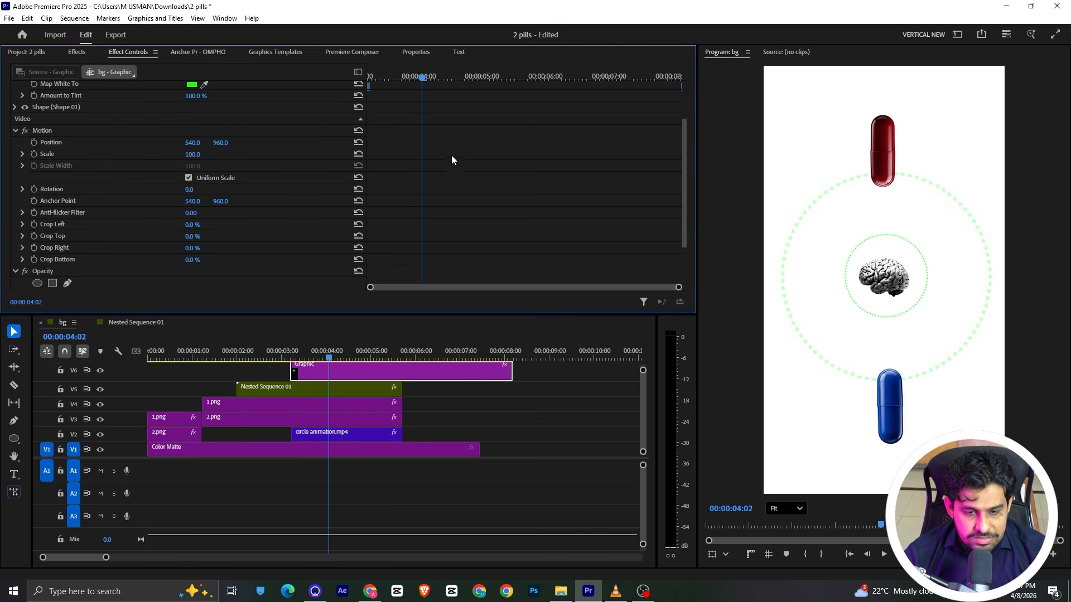
scroll(453, 168, down, 3)
drag(390, 239, 423, 249)
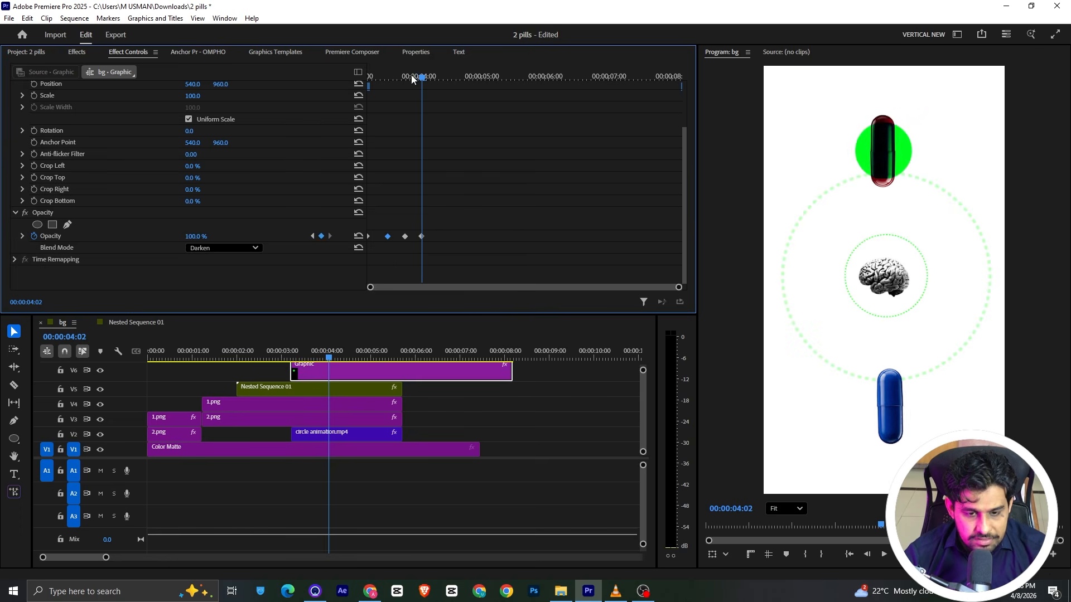
drag(412, 77, 307, 99)
key(space)
key(space)
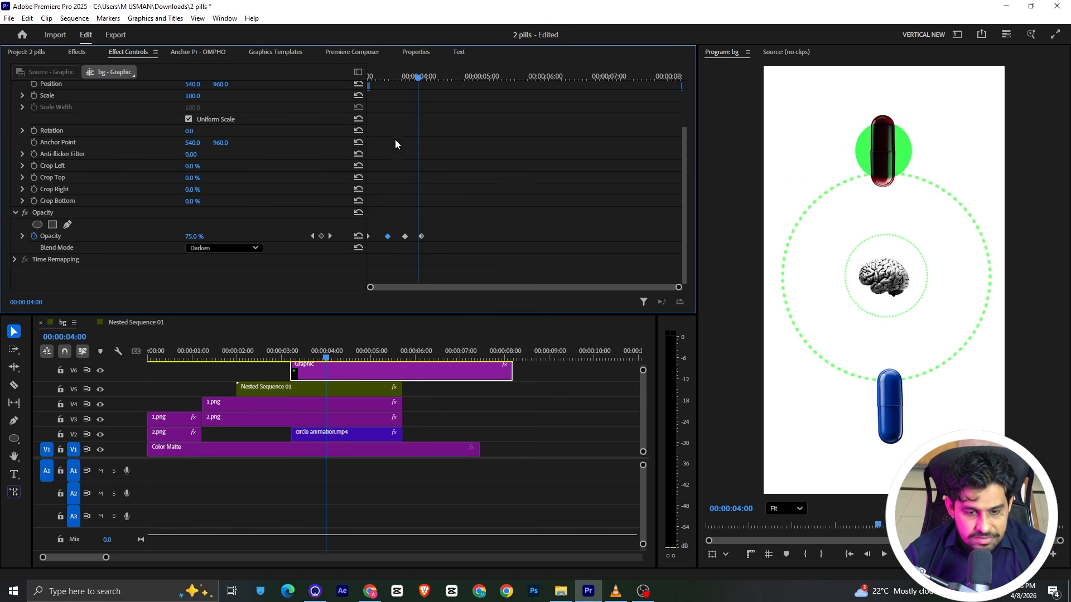
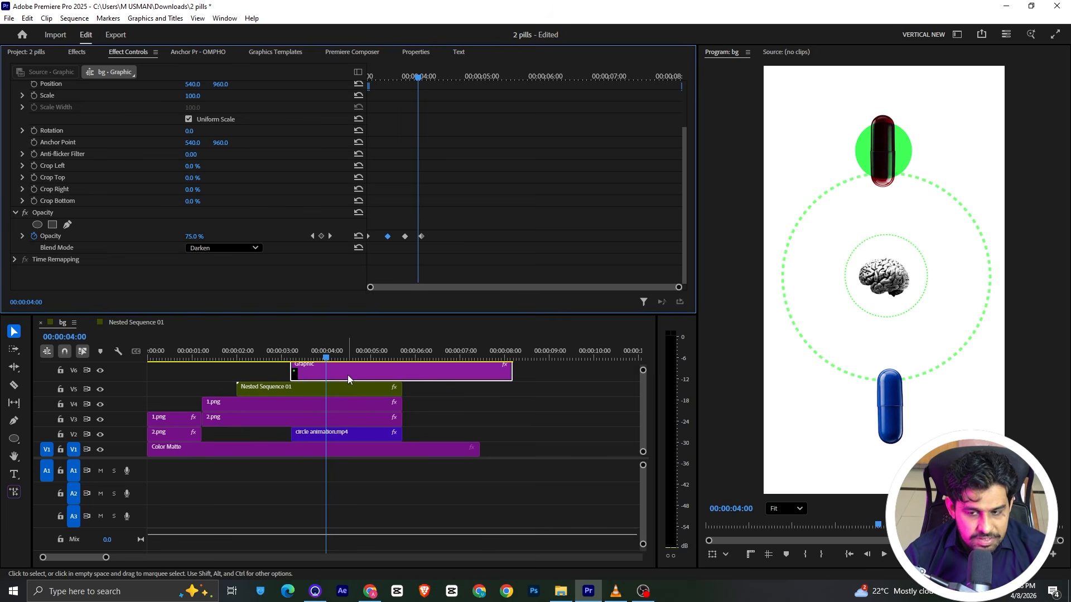
Step: Duplicate the Graphic clip onto track V7 and move the duplicate's green circle over the blue pill
drag(643, 370, 643, 368)
click(373, 386)
drag(374, 394, 356, 382)
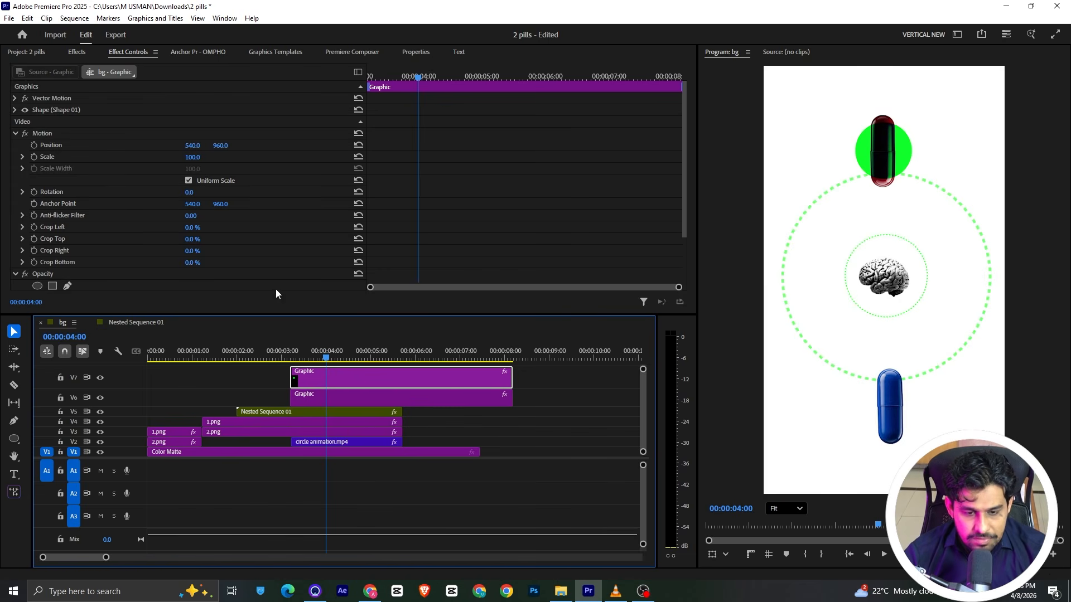
click(866, 153)
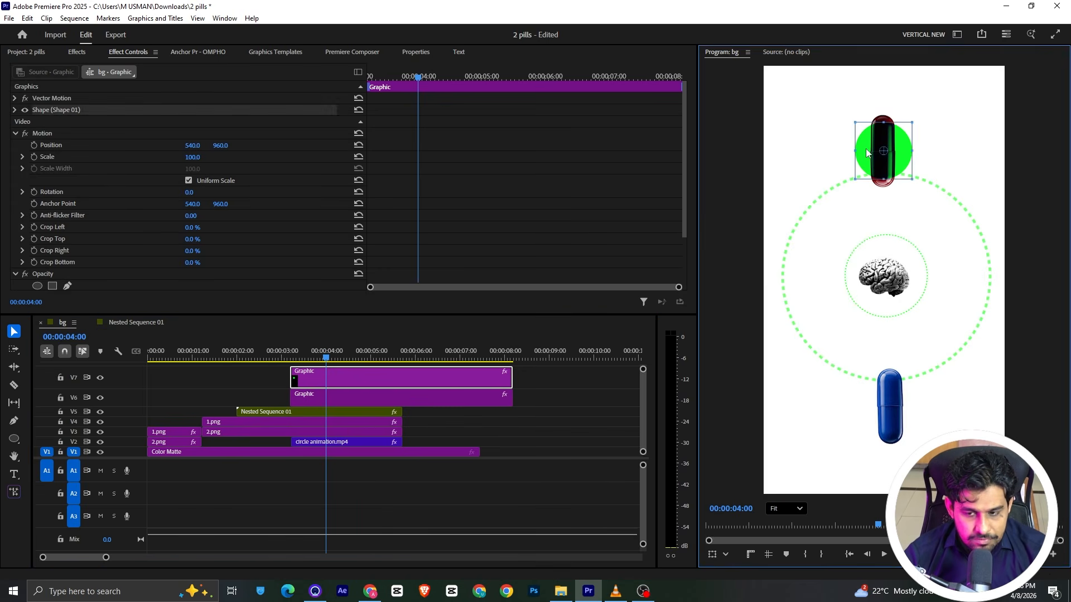
drag(889, 147, 899, 401)
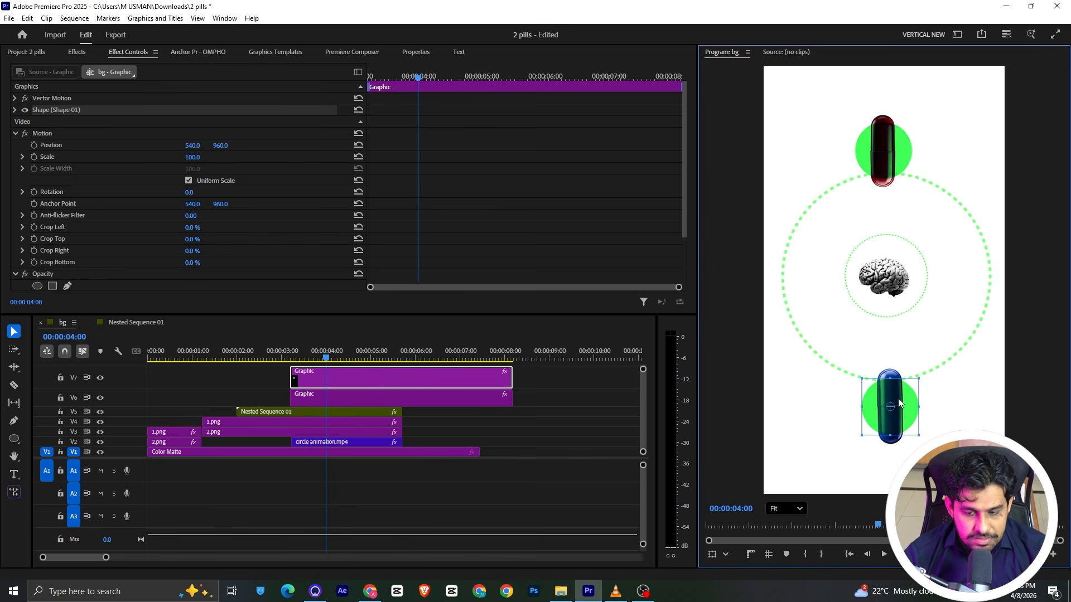
Step: Preview both green circles blinking behind the pills from around 00:00:03:06 and save the project
click(329, 328)
key(space)
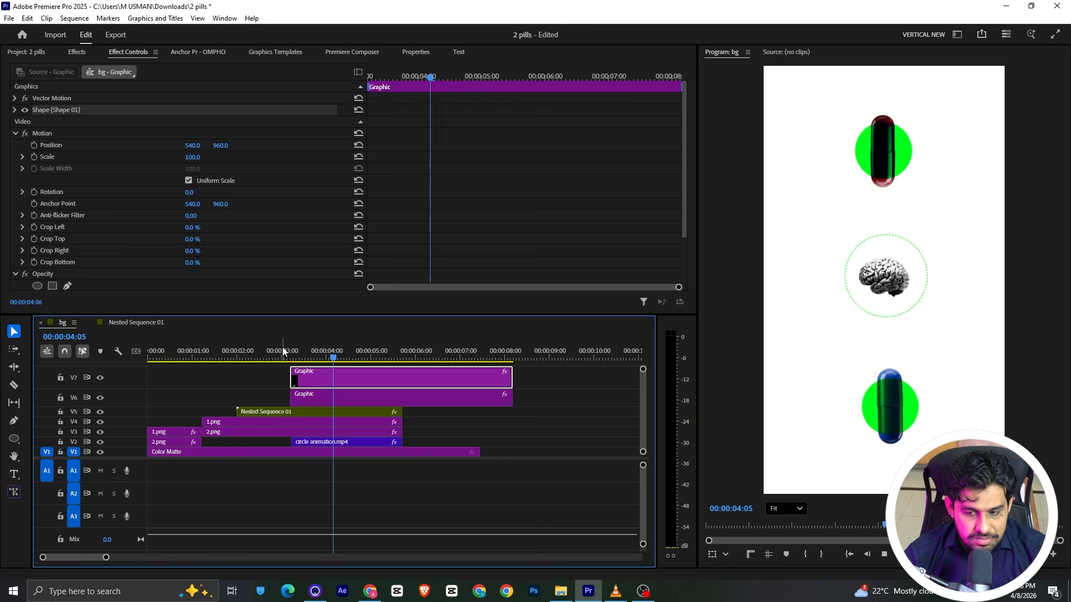
key(space)
scroll(295, 159, down, 3)
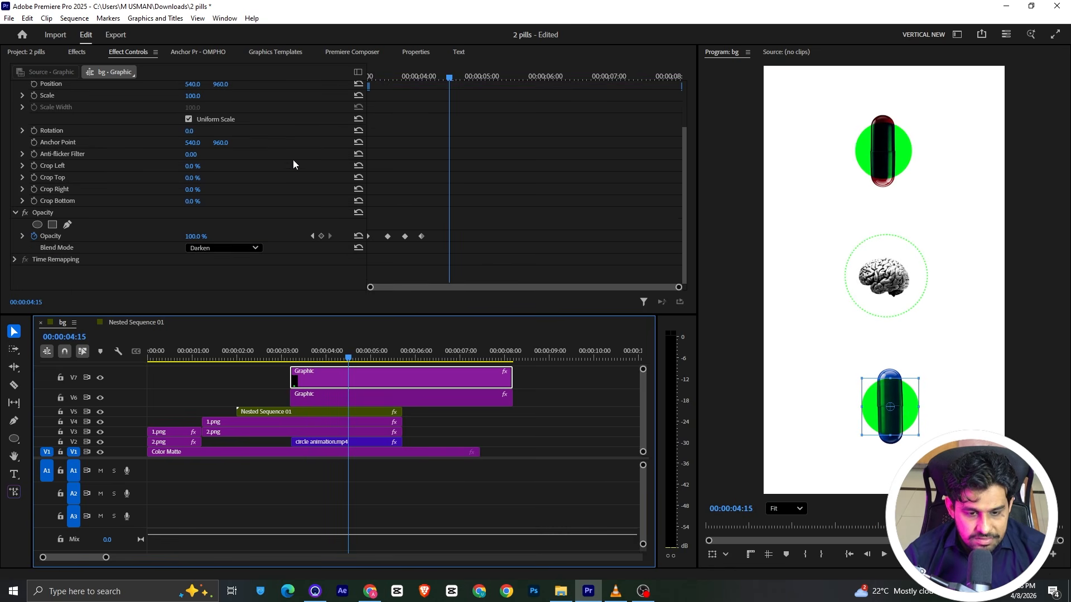
drag(413, 78, 339, 88)
key(space)
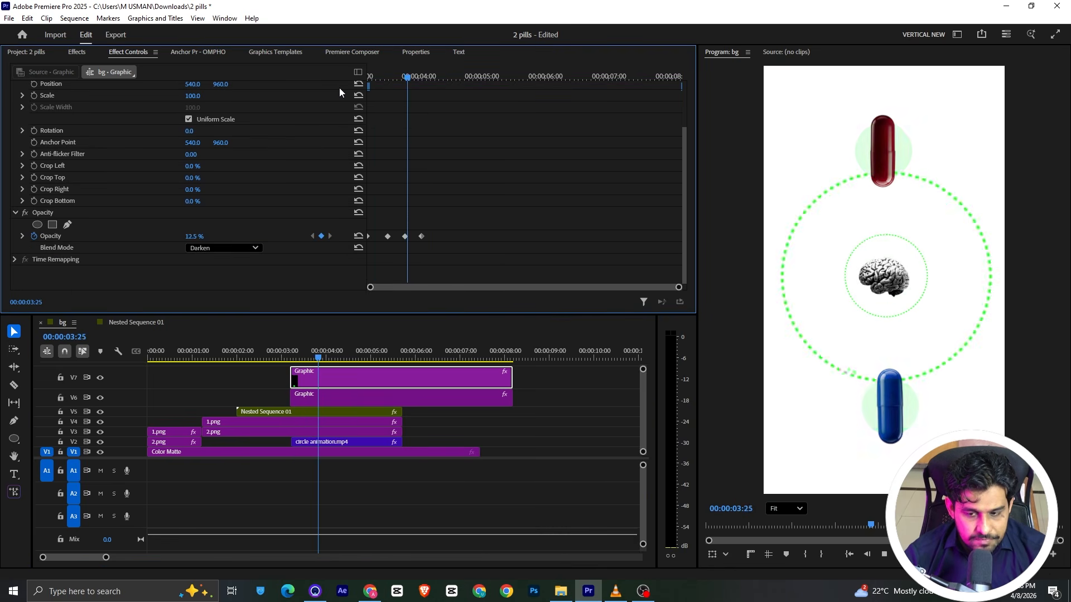
key(ctrl+s)
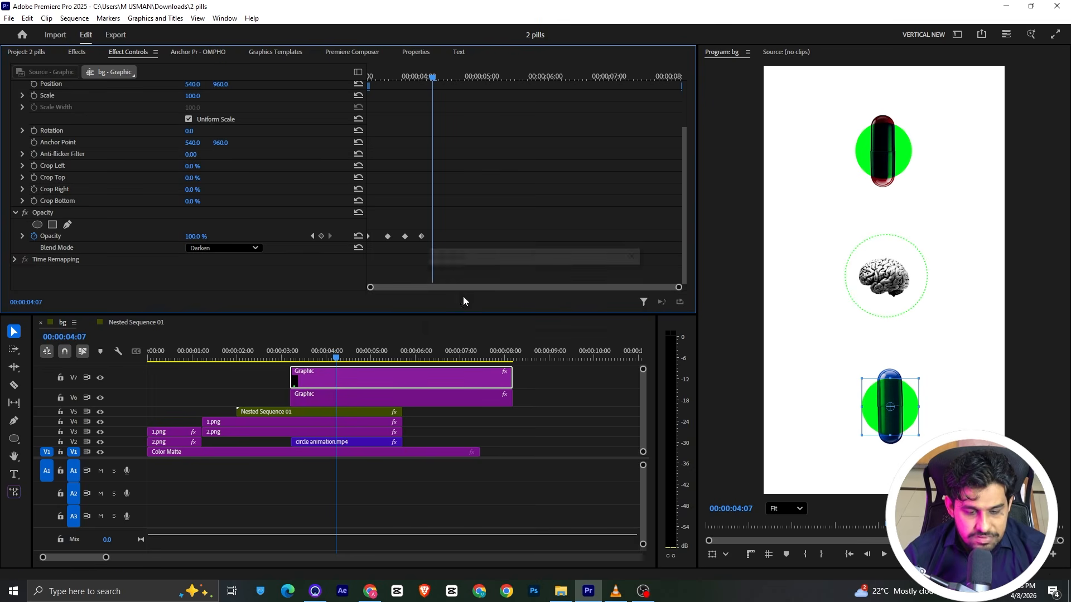
Step: Split both Graphic clips at 00:00:04:07, delete their remainders, and check the reference video in VLC before returning to Premiere Pro
key(c)
click(335, 374)
click(345, 395)
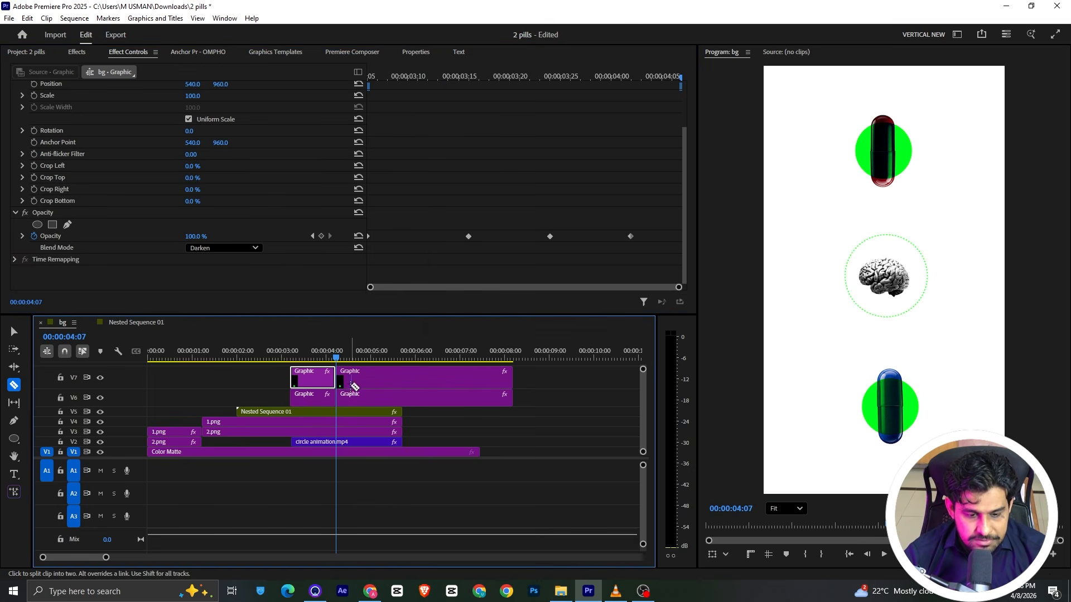
key(v)
click(373, 376)
key(Delete)
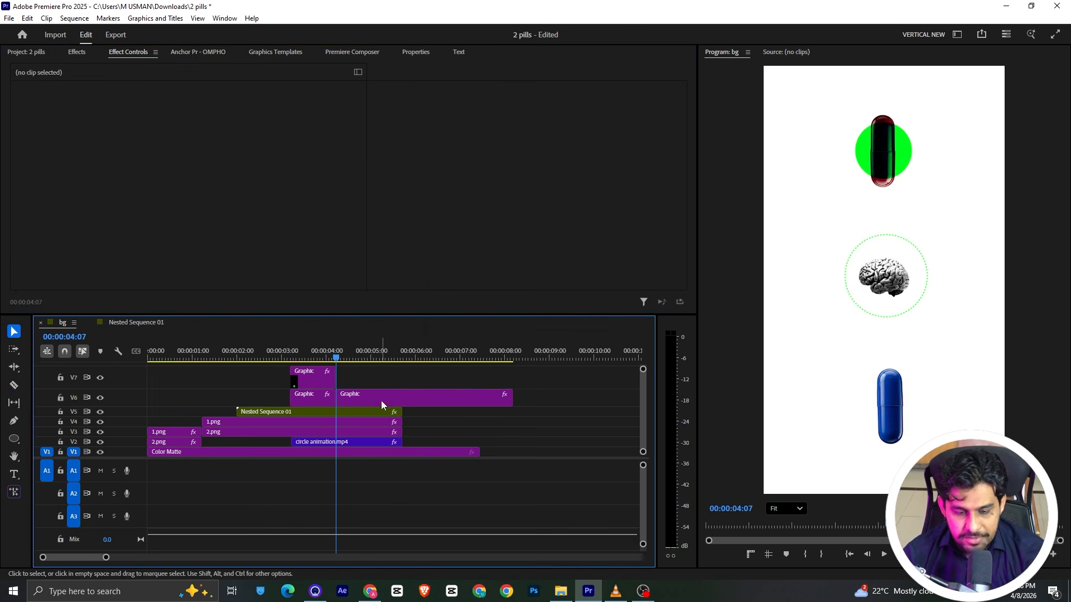
click(380, 401)
key(Delete)
key(alt+Tab)
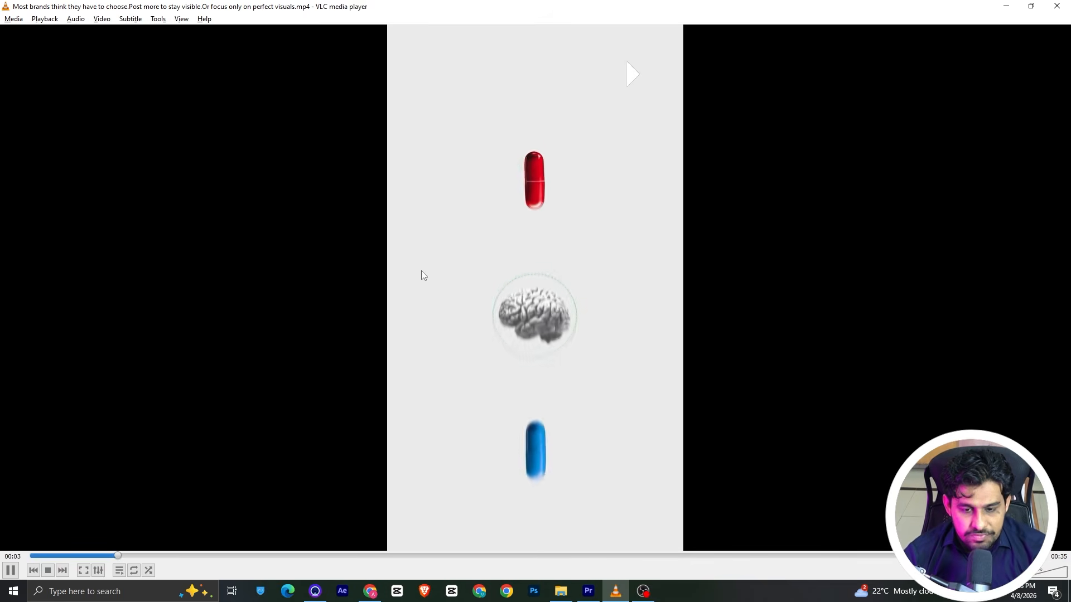
key(alt+Tab)
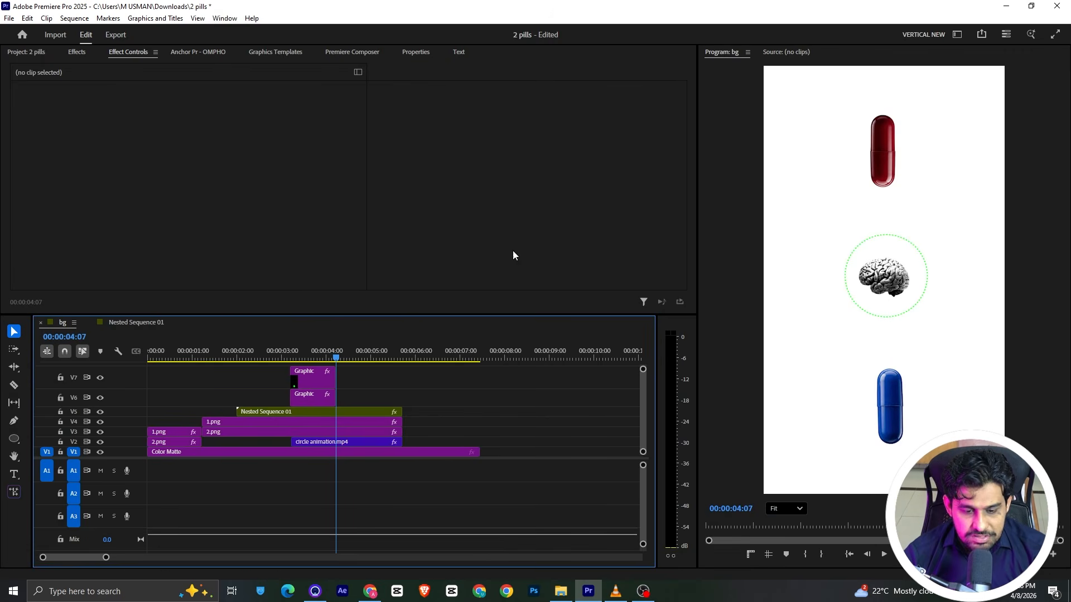
Step: Check the reference video in VLC, return to Premiere Pro, and split the Nested Sequence 01, upper 1.png and circle animation clips at 00:00:04:07
click(338, 420)
key(alt+Tab)
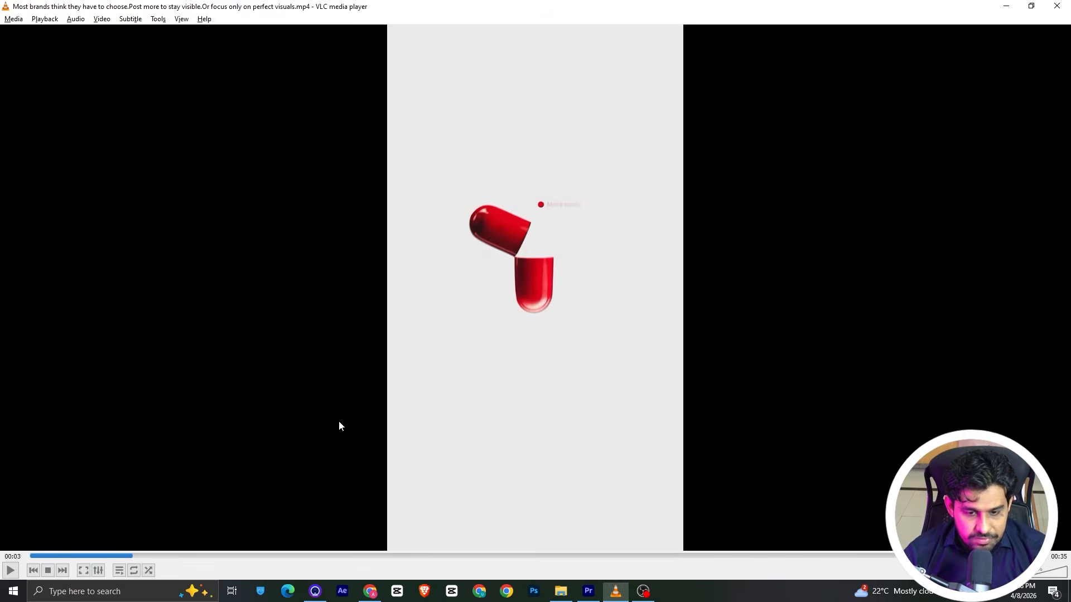
key(alt+Tab)
click(365, 363)
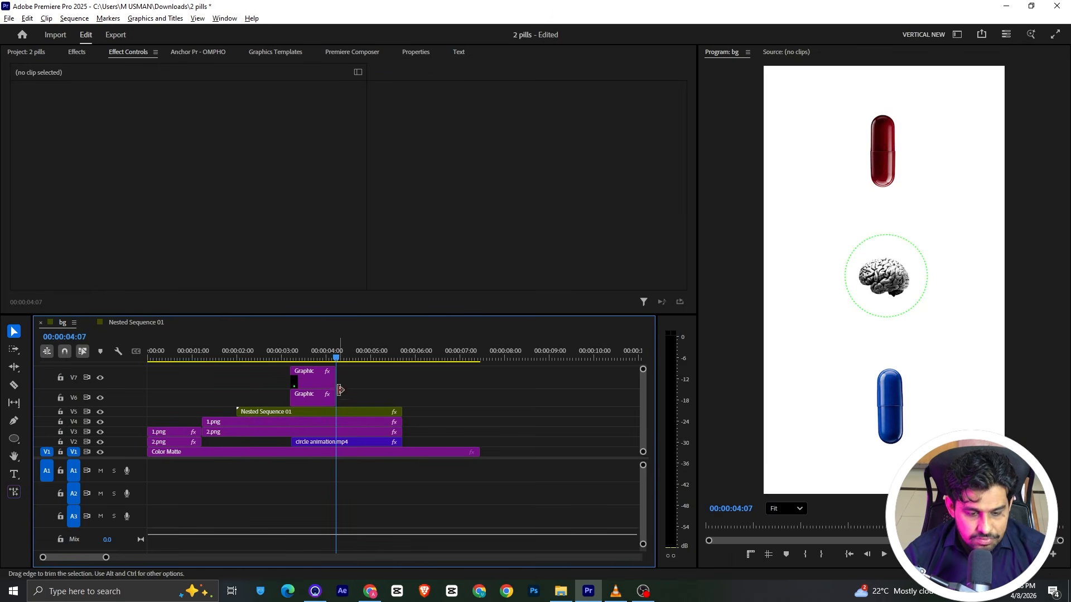
key(c)
click(336, 411)
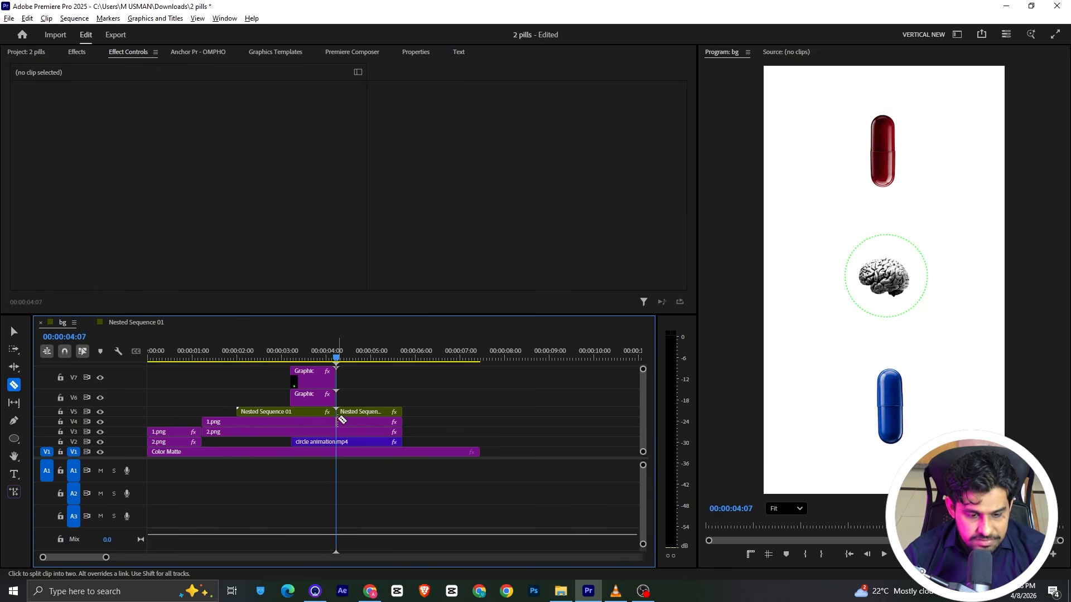
click(337, 422)
click(337, 442)
key(v)
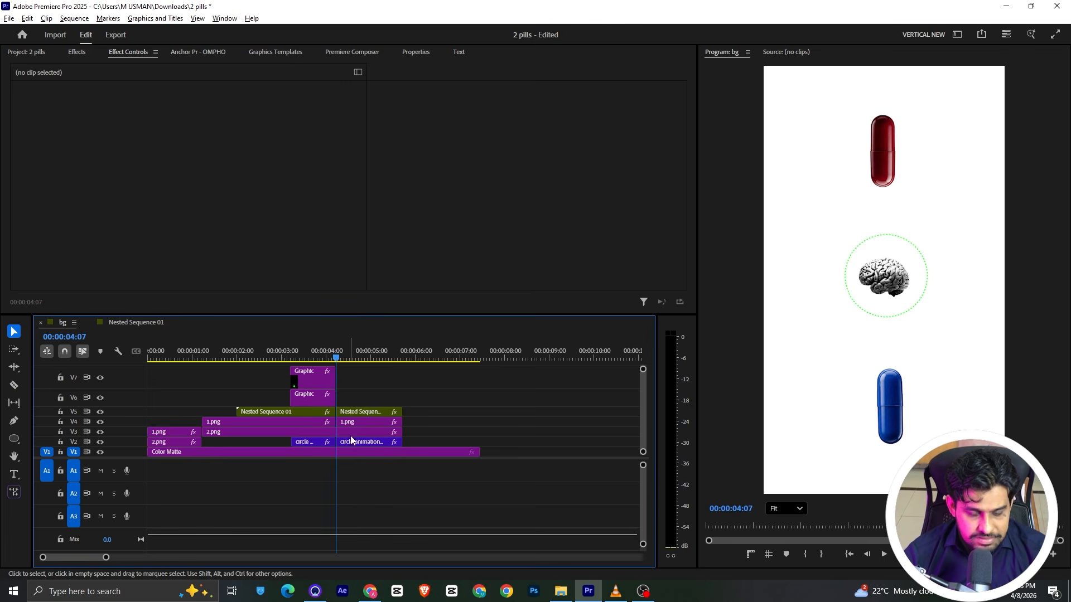
Step: Nest the three split-off pieces of Nested Sequence 01, 1.png and circle animation into one new sequence clip
click(373, 415)
shift+click(379, 423)
shift+click(381, 441)
right_click(381, 443)
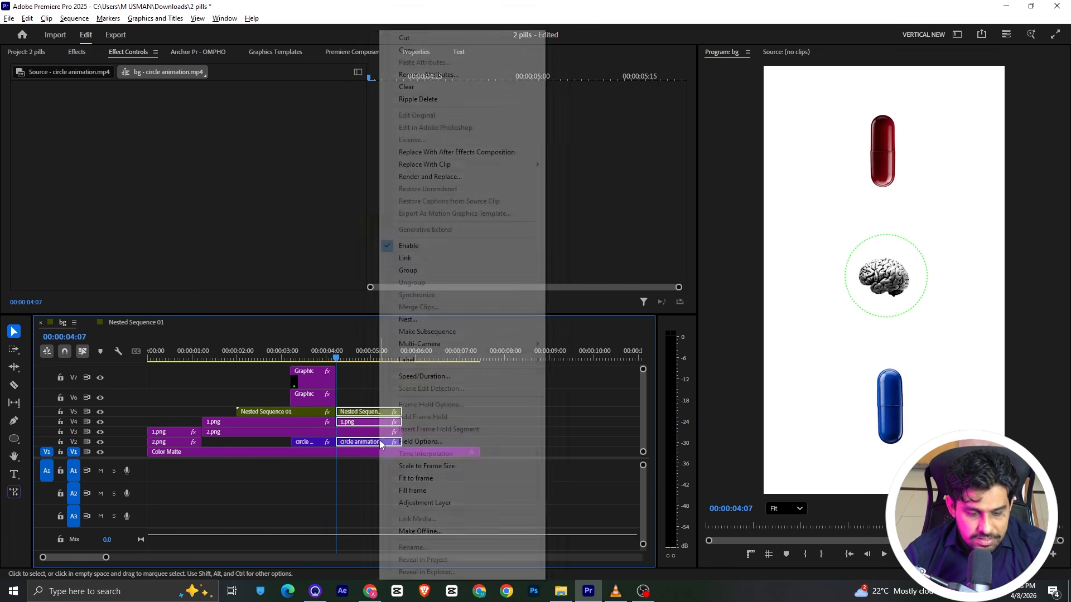
click(407, 319)
key(Return)
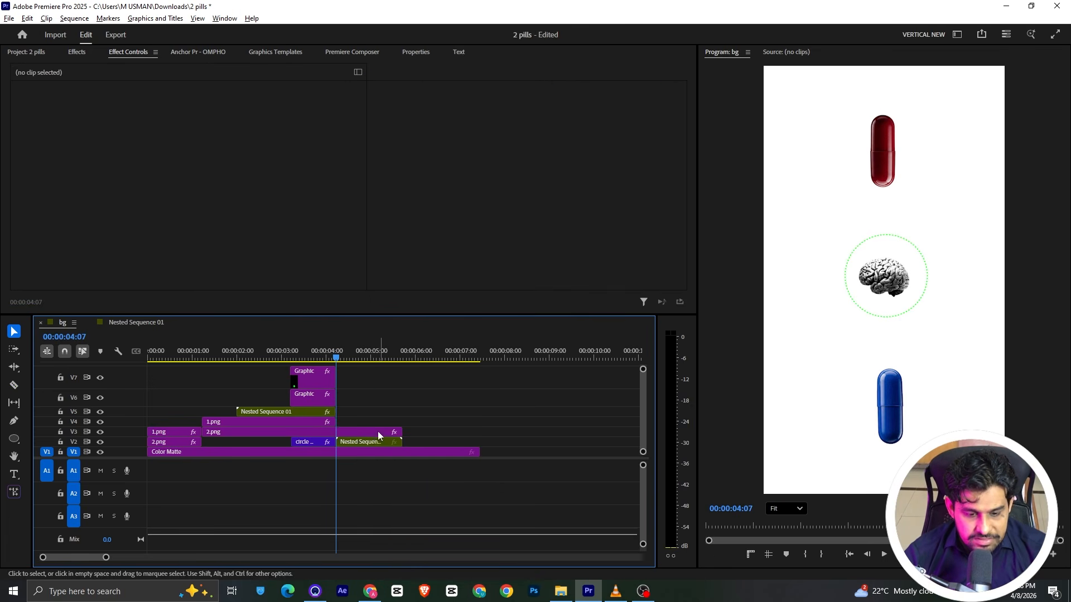
Step: Start Opacity and Position keyframes on the new nested clip at 00:00:04:07
click(373, 432)
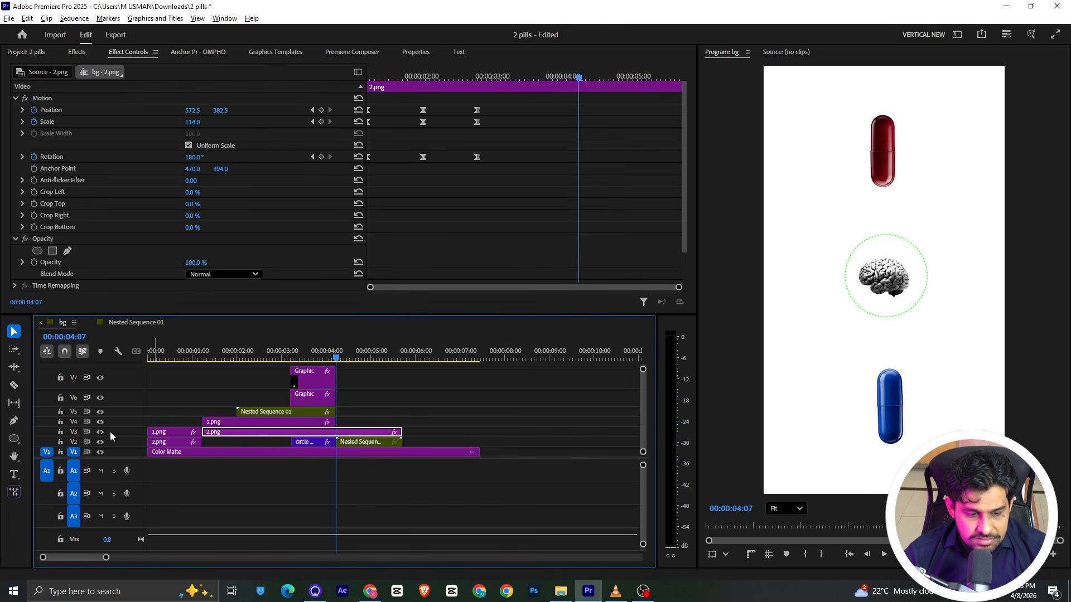
click(356, 442)
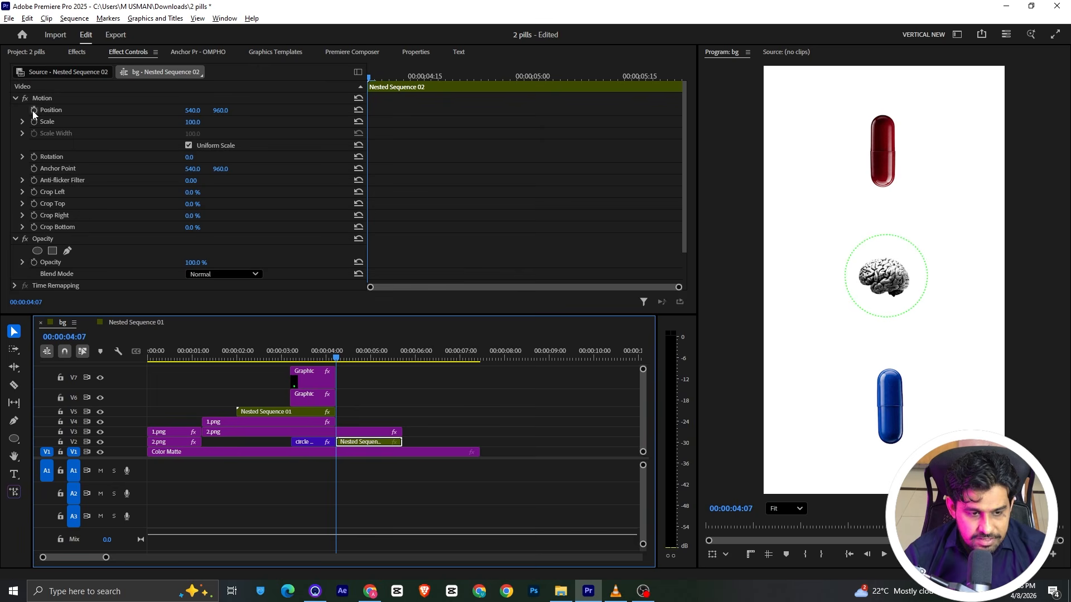
click(36, 263)
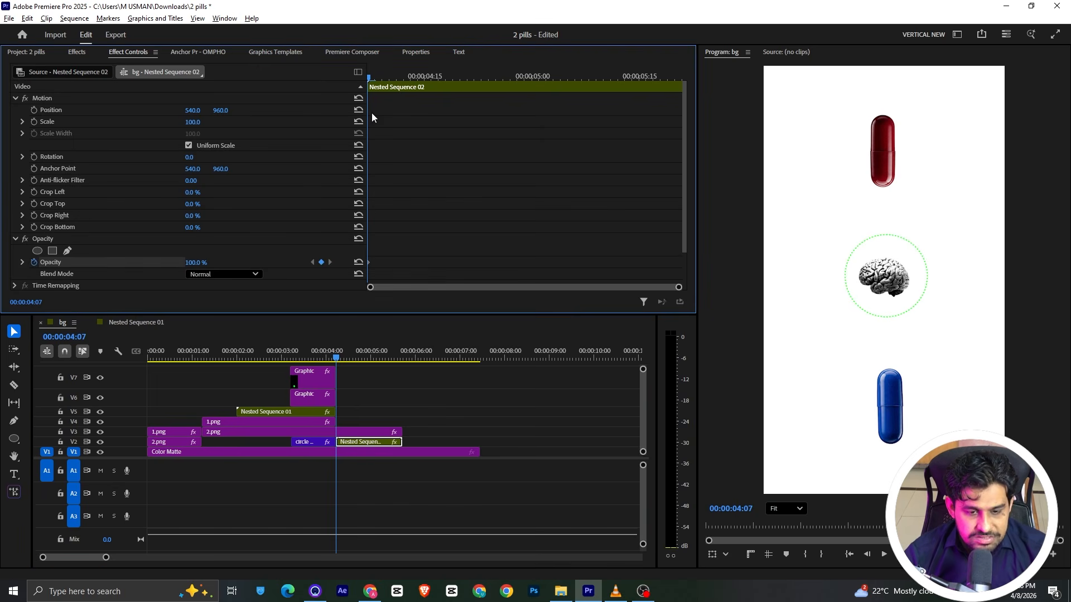
click(34, 110)
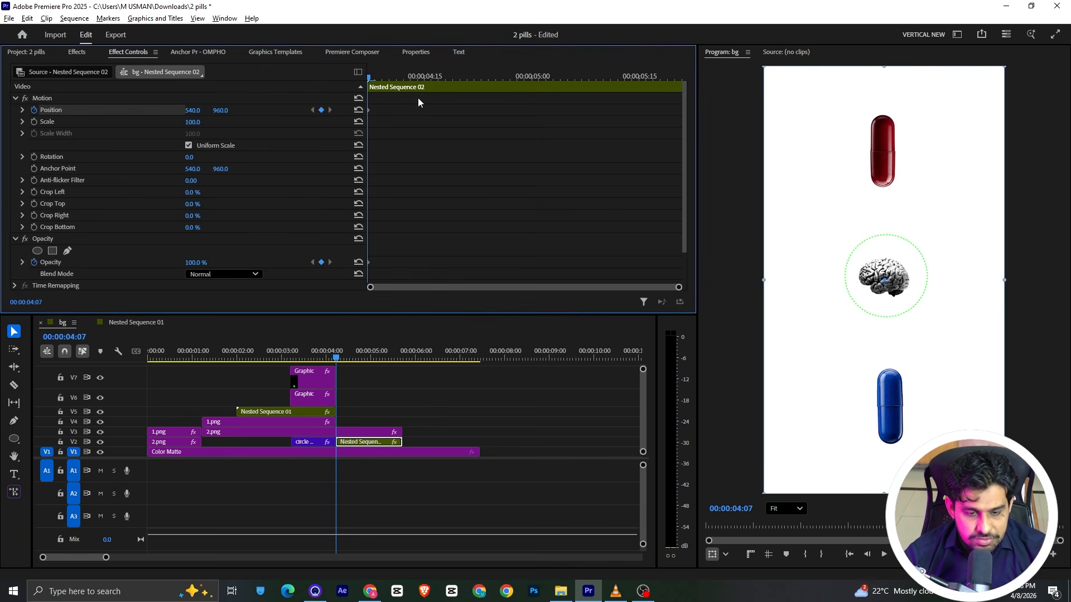
Step: At 00:00:04:12, set the nested clip's vertical position to 2314 and opacity to 1%, saving and previewing the exit
click(378, 77)
drag(379, 76, 403, 76)
drag(218, 110, 250, 199)
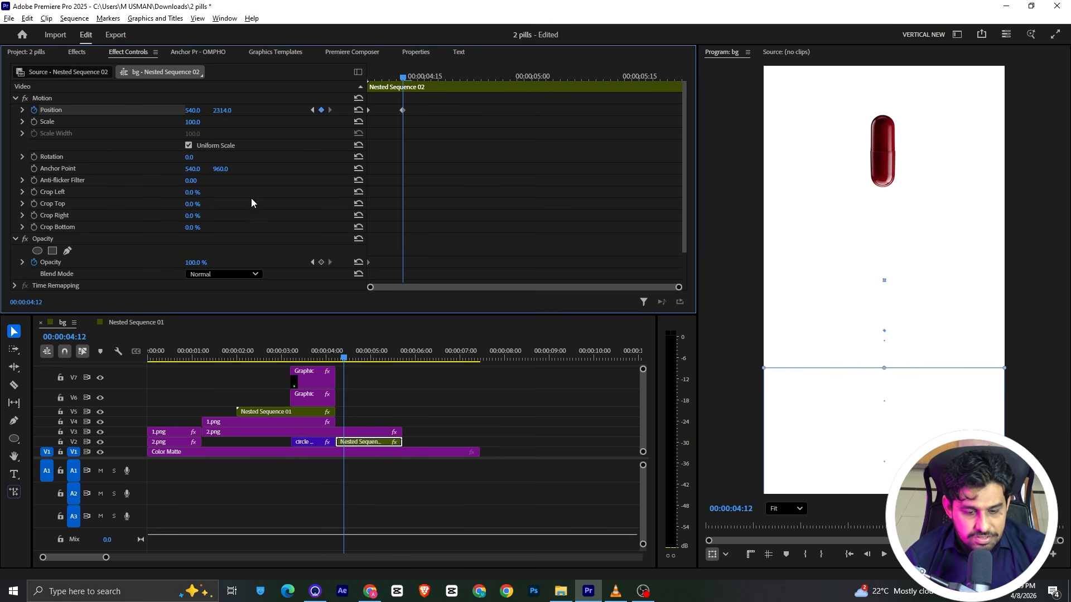
drag(188, 263, 139, 263)
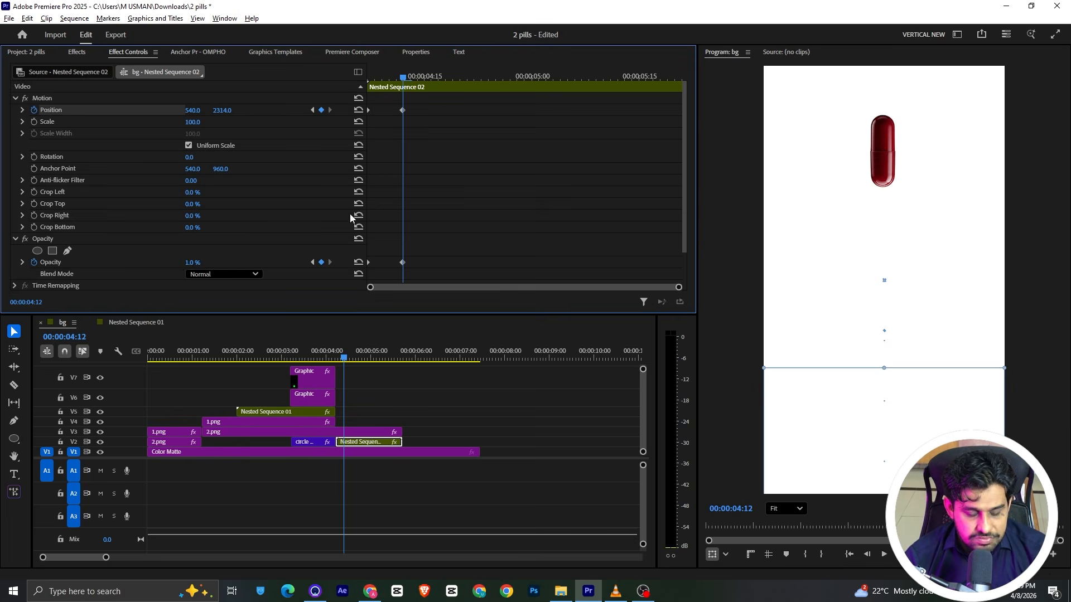
key(ctrl+s)
key(space)
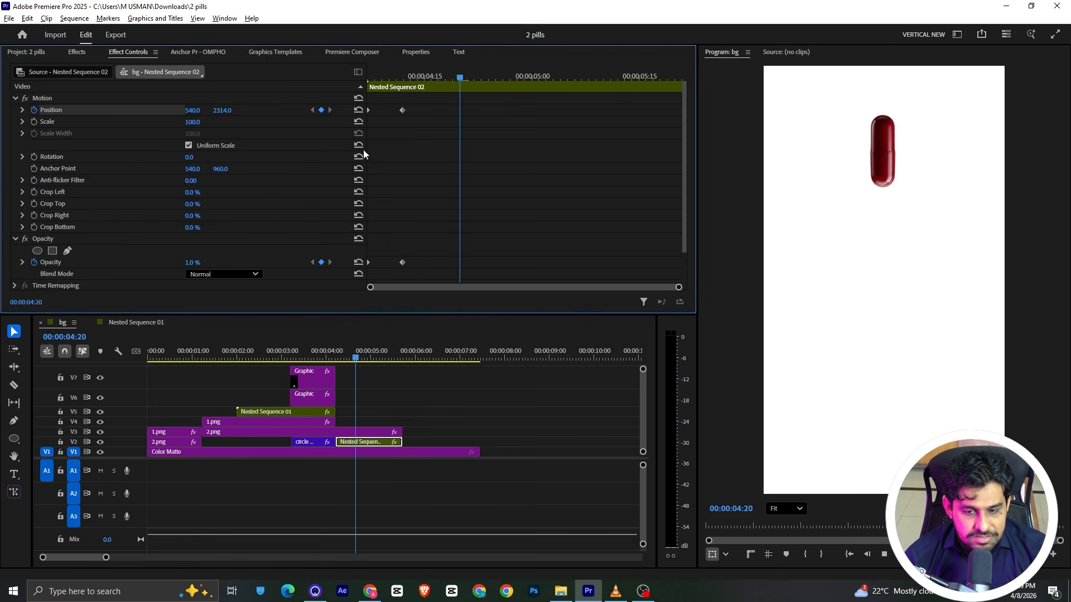
key(space)
Step: Move the nested clip's ending Position and Opacity keyframes to 00:00:04:23 and preview the slower exit
drag(423, 108, 482, 258)
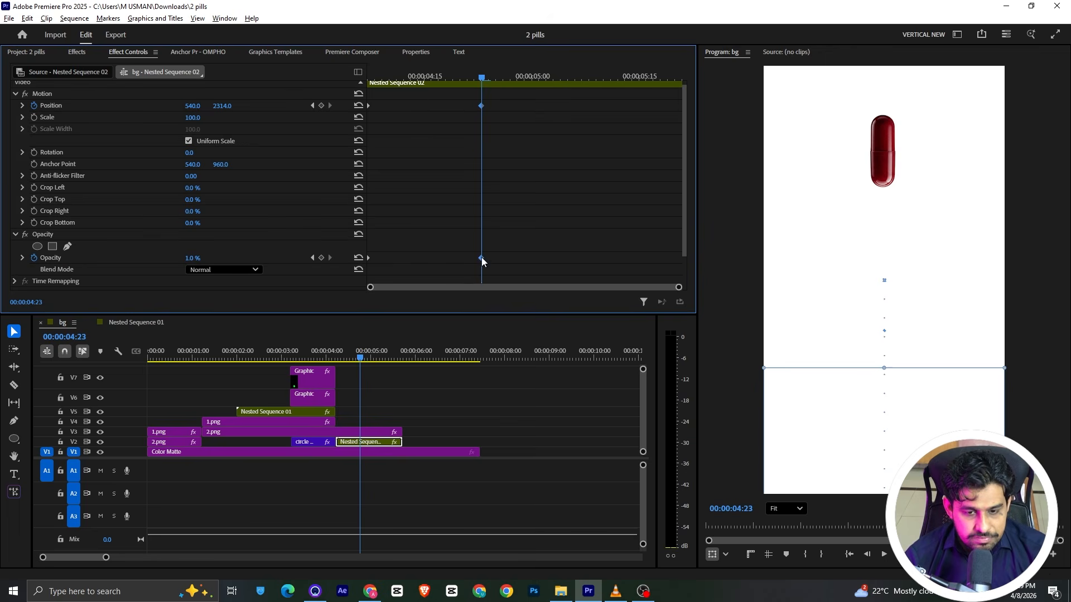
key(Up)
key(space)
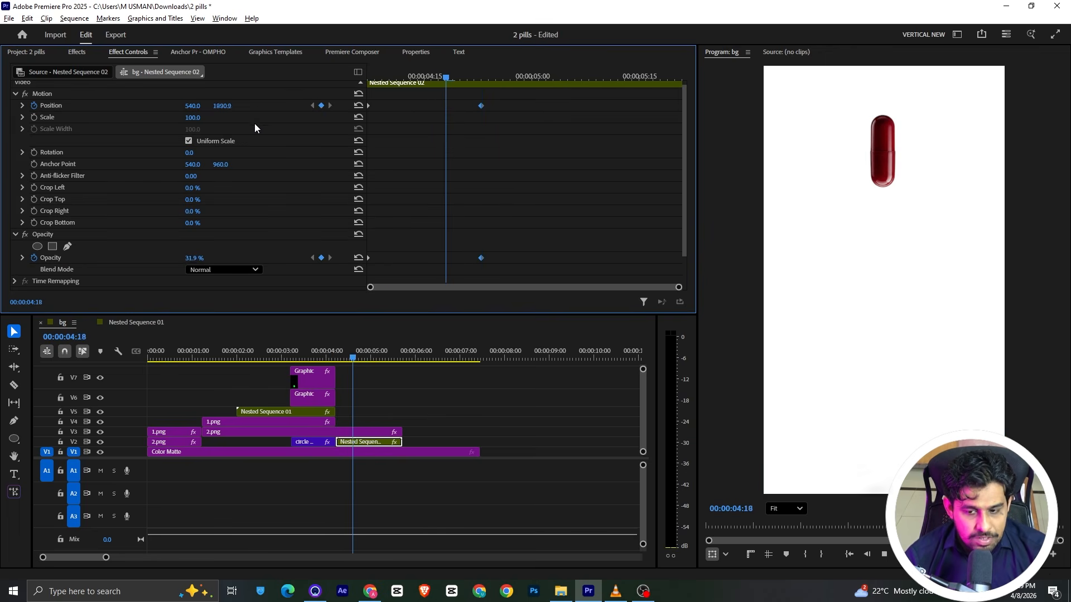
key(space)
Step: Apply eased temporal interpolation to all of the nested clip's Position and Opacity keyframes and preview the motion
scroll(518, 189, down, 1)
right_click(480, 248)
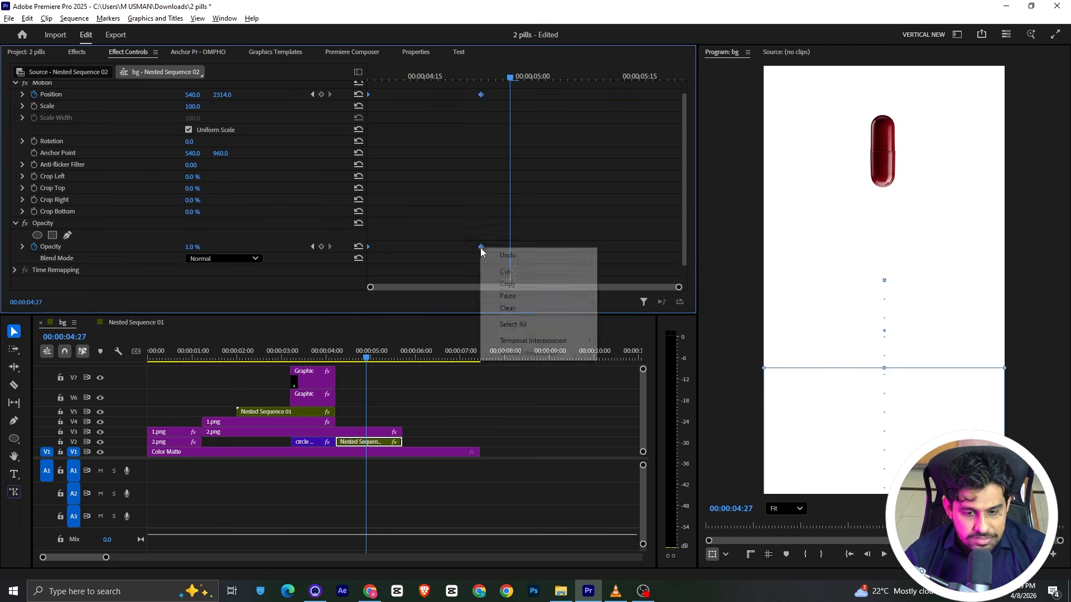
mouse_move(519, 341)
click(619, 407)
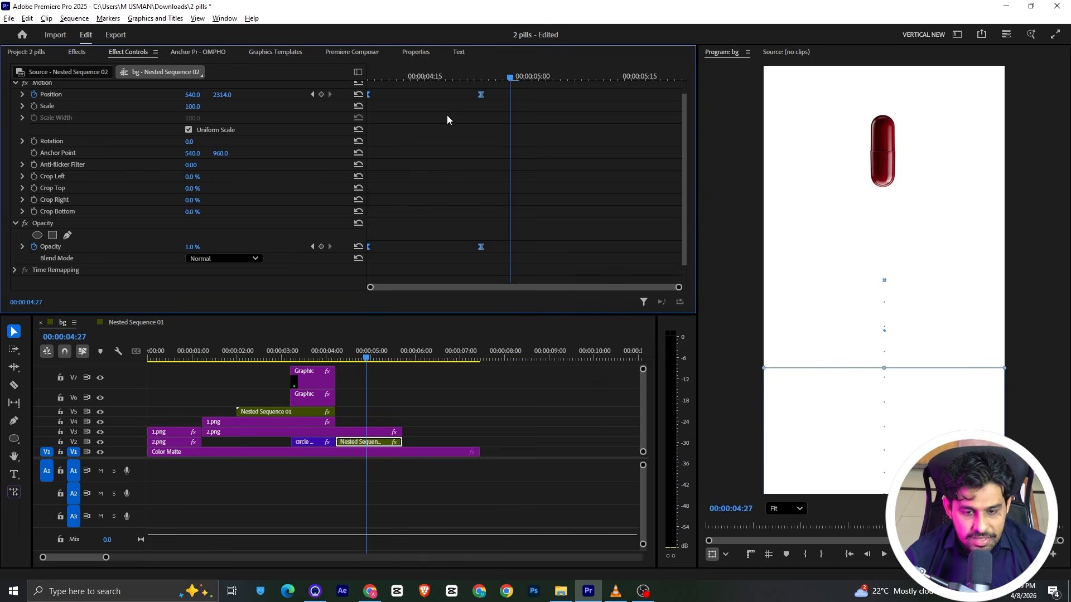
key(Up)
key(space)
key(space)
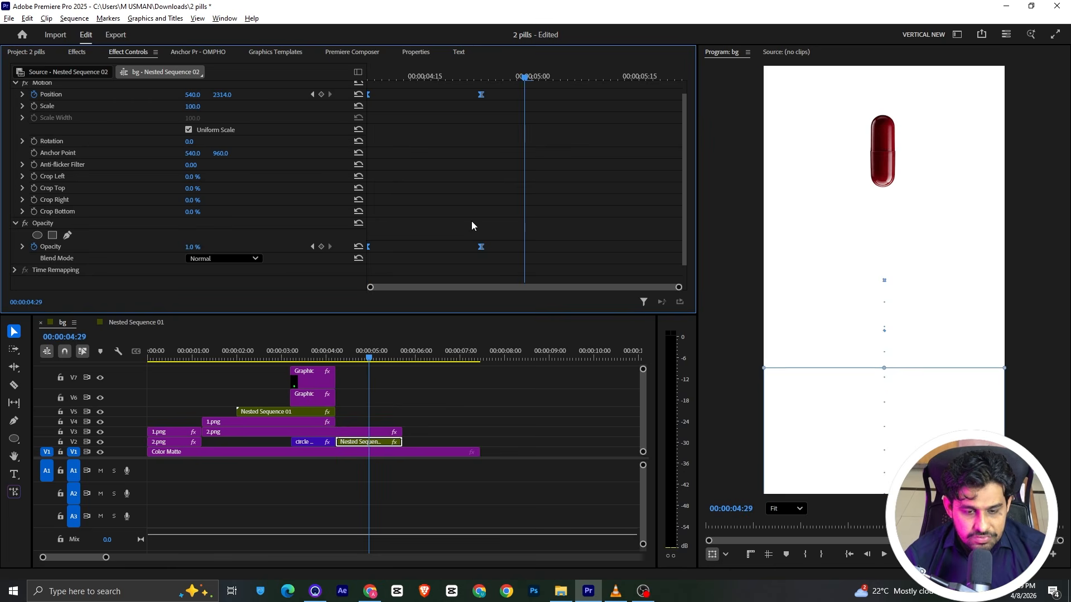
scroll(471, 225, up, 1)
Step: Split the long 2.png clip on V3 at 00:00:04:07 and clear the sequence's In and Out points
click(384, 432)
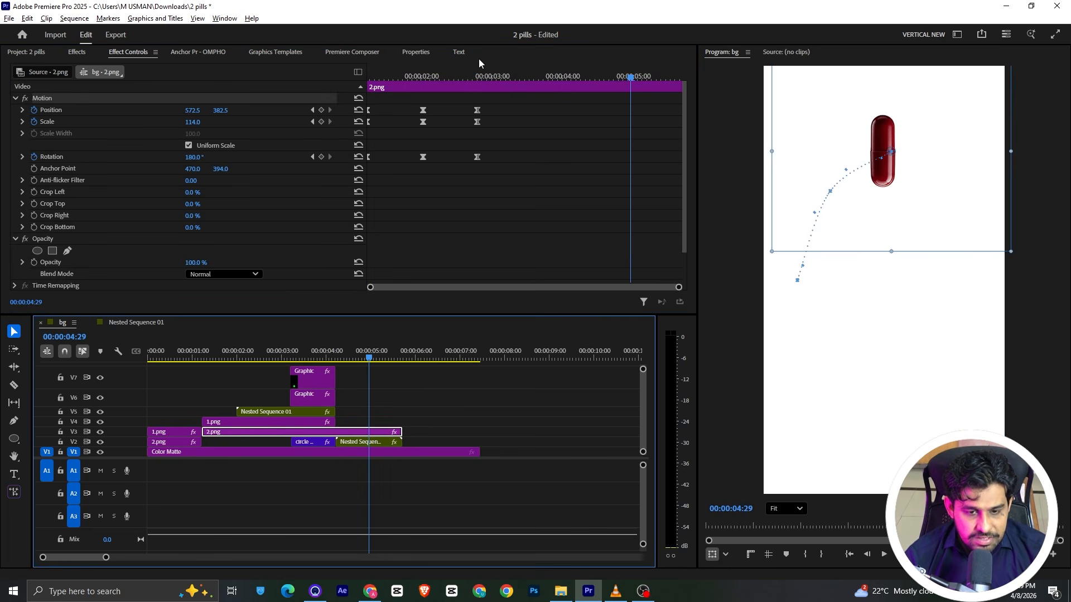
click(475, 77)
key(c)
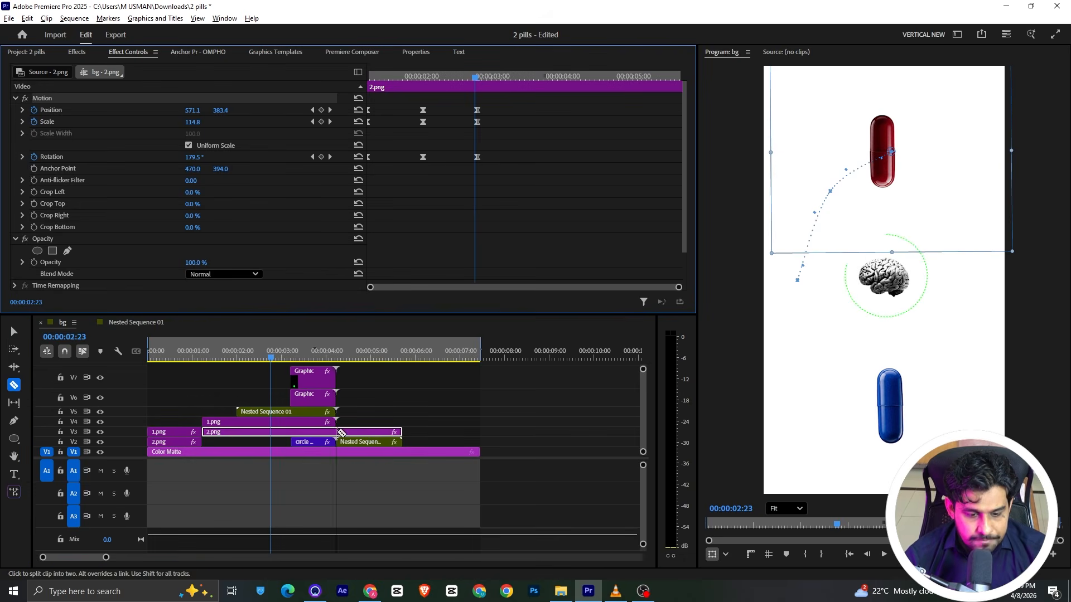
click(339, 432)
key(v)
click(364, 416)
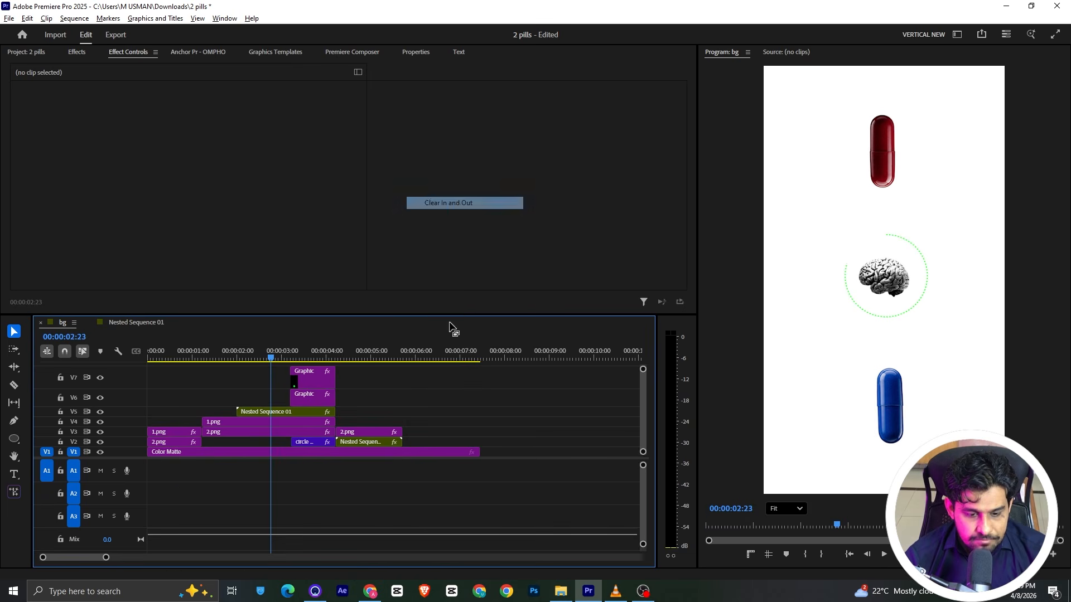
Step: Remove the second 2.png piece's Position, Scale and Rotation keyframes at 00:00:04:07 and check the enlarged pill in the VLC reference
click(356, 433)
drag(387, 83, 359, 82)
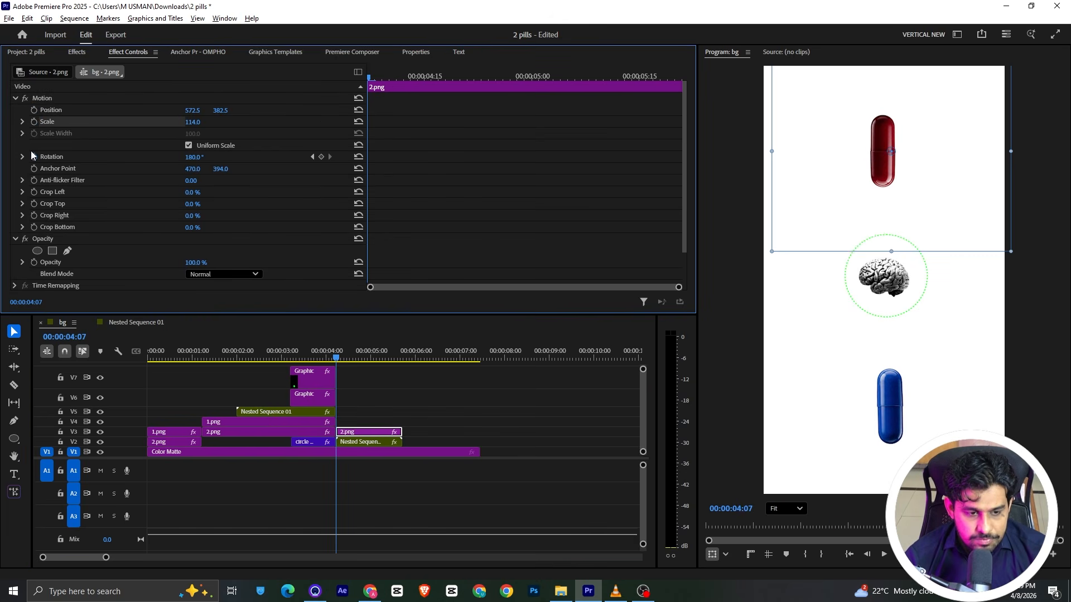
key(alt+Tab)
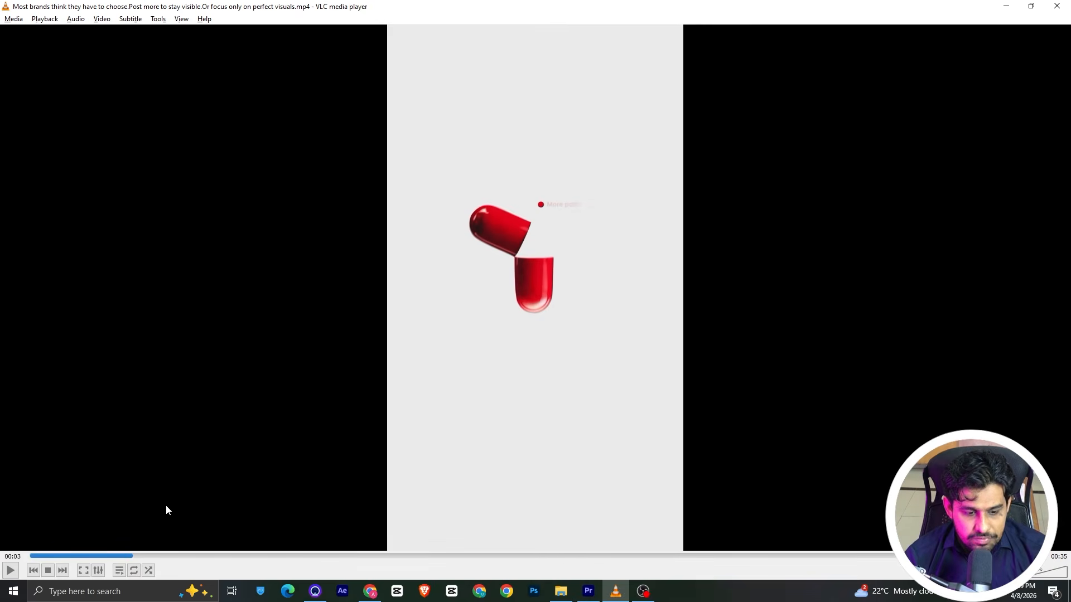
drag(121, 560, 154, 561)
key(alt+Tab)
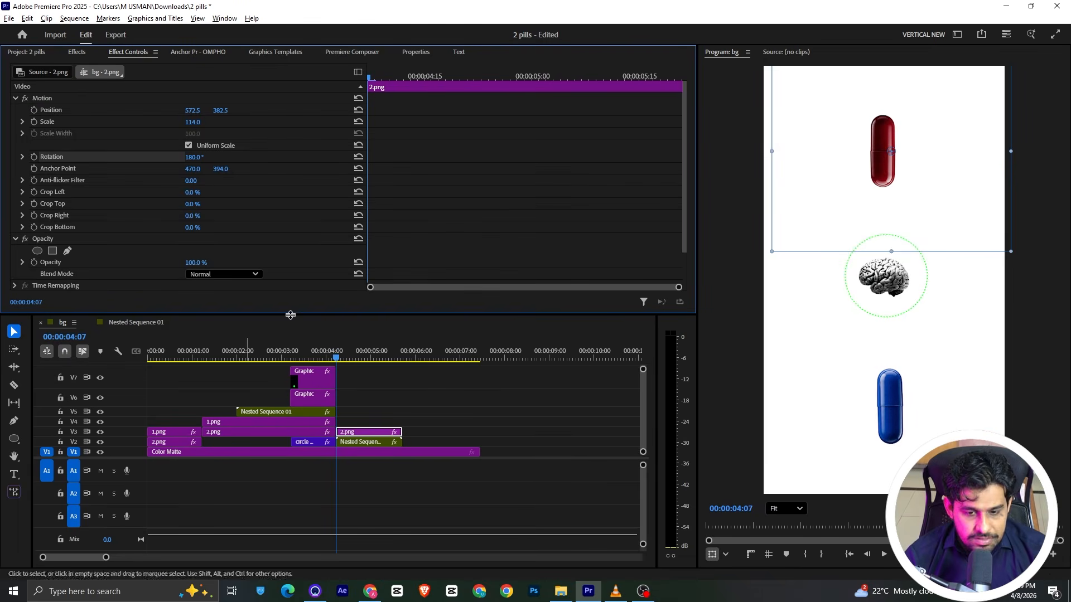
Step: Keyframe the red pill's position and scale from 00:00:04:07, reaching 482.5, 947.5 and 199 at 00:00:04:11, and compare with the reference
click(35, 111)
click(34, 121)
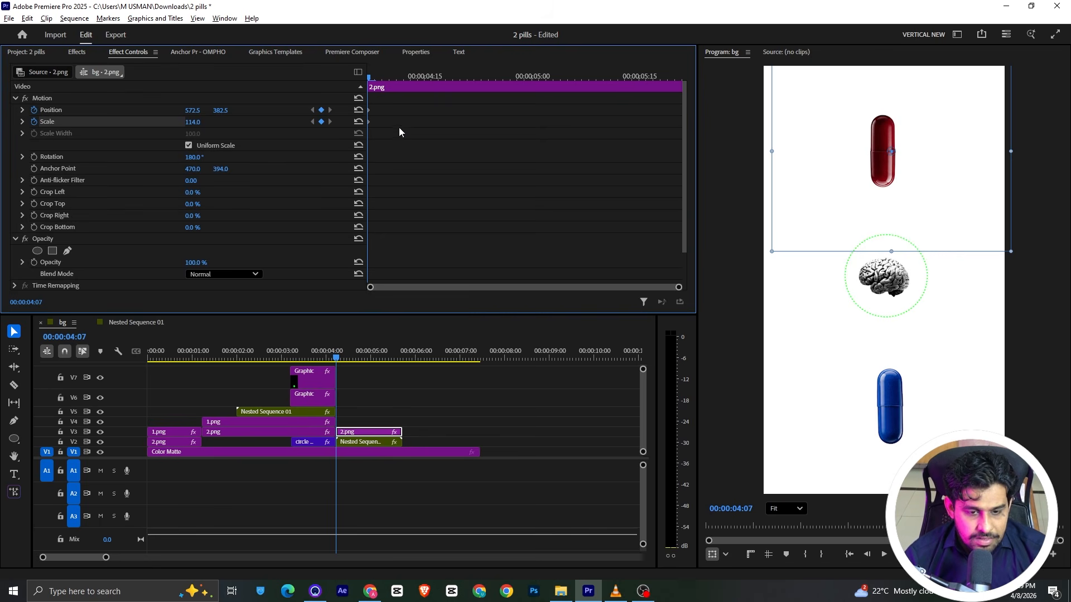
drag(371, 72, 397, 75)
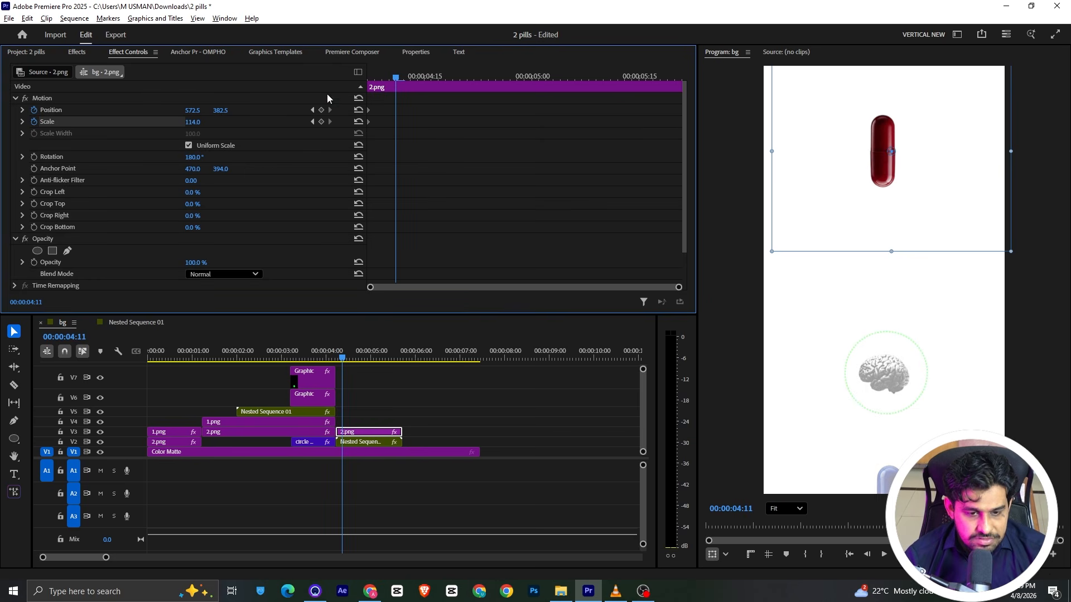
drag(880, 149, 860, 270)
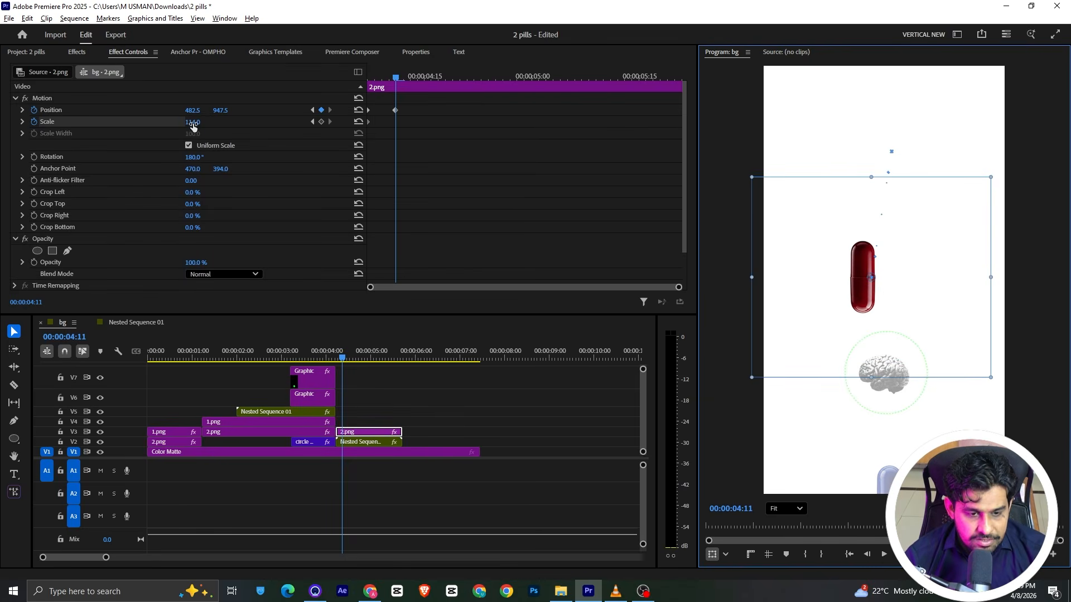
drag(193, 124, 236, 123)
key(alt+Tab)
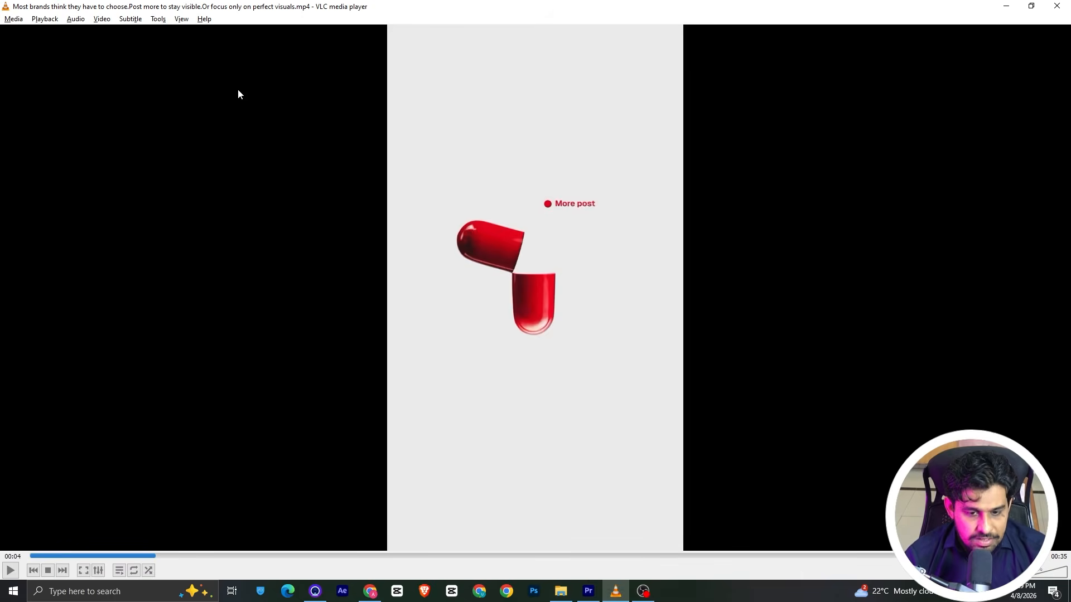
key(alt+Tab)
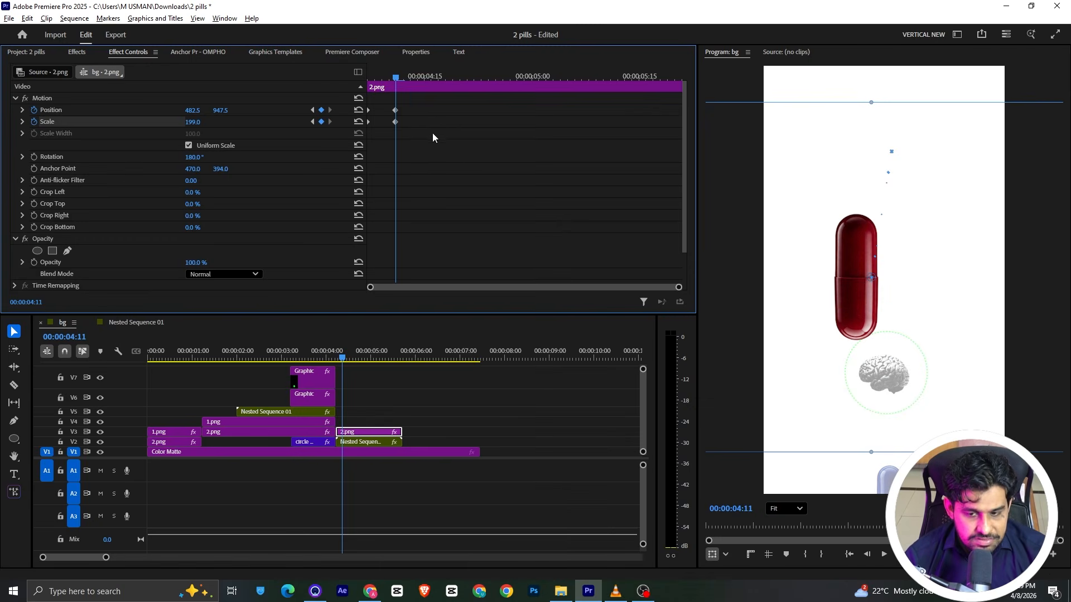
Step: Apply eased temporal interpolation to the red pill's Position and Scale keyframes and preview from 00:00:04:07
right_click(394, 115)
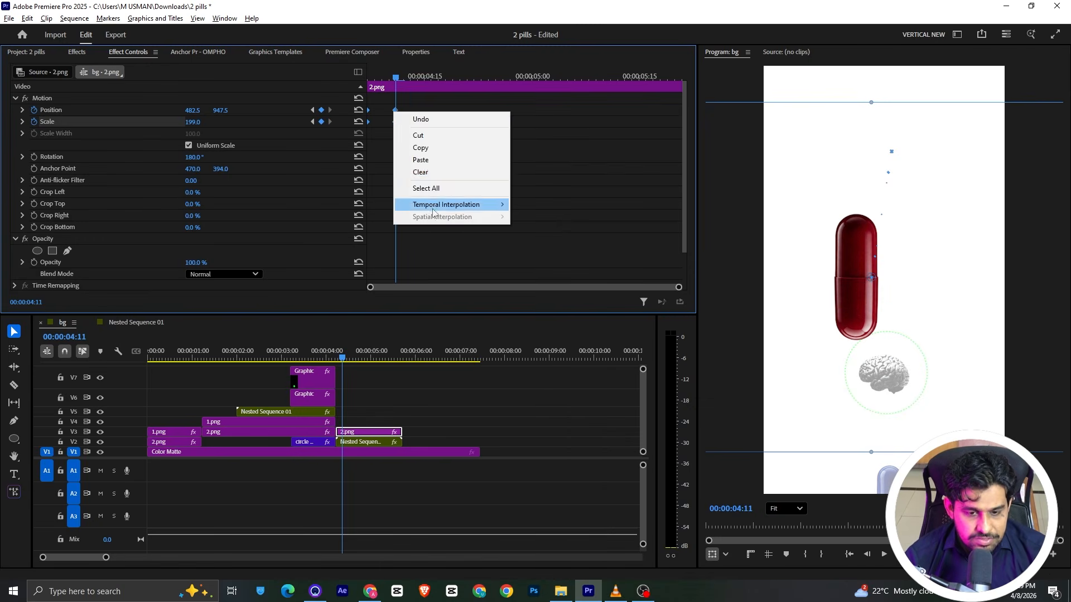
mouse_move(438, 204)
click(546, 270)
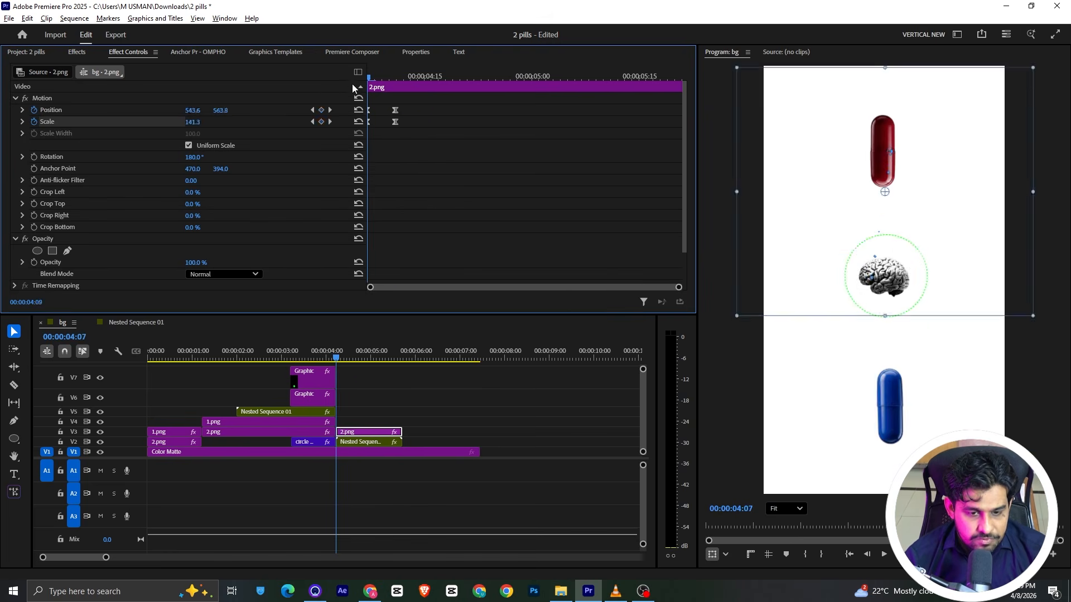
key(space)
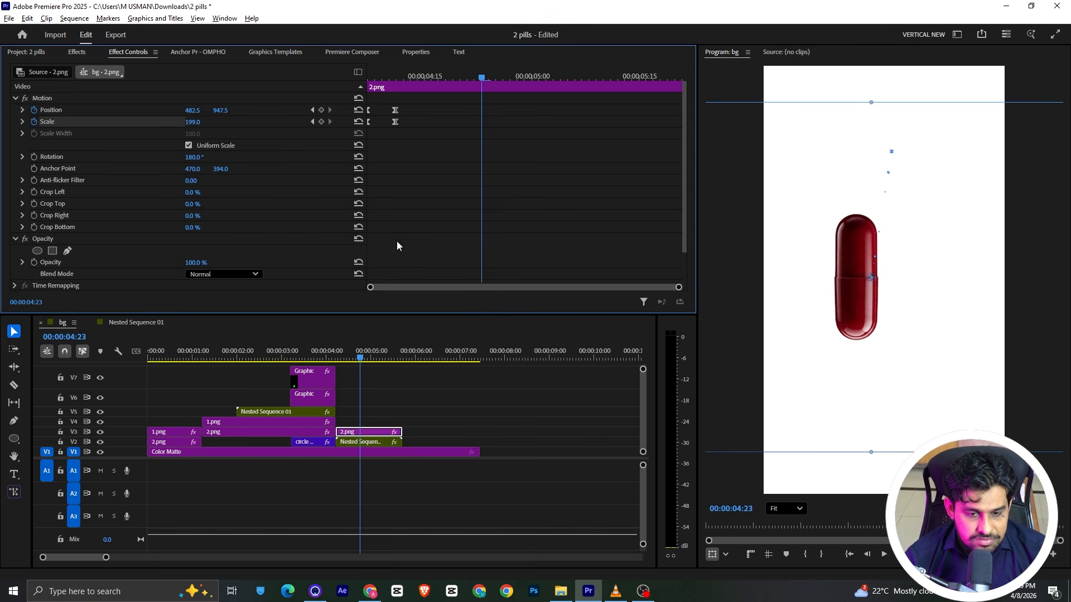
Step: Move the red pill's ending Position and Scale keyframes to 00:00:04:23, matching the nested clip's ending keyframes
click(365, 442)
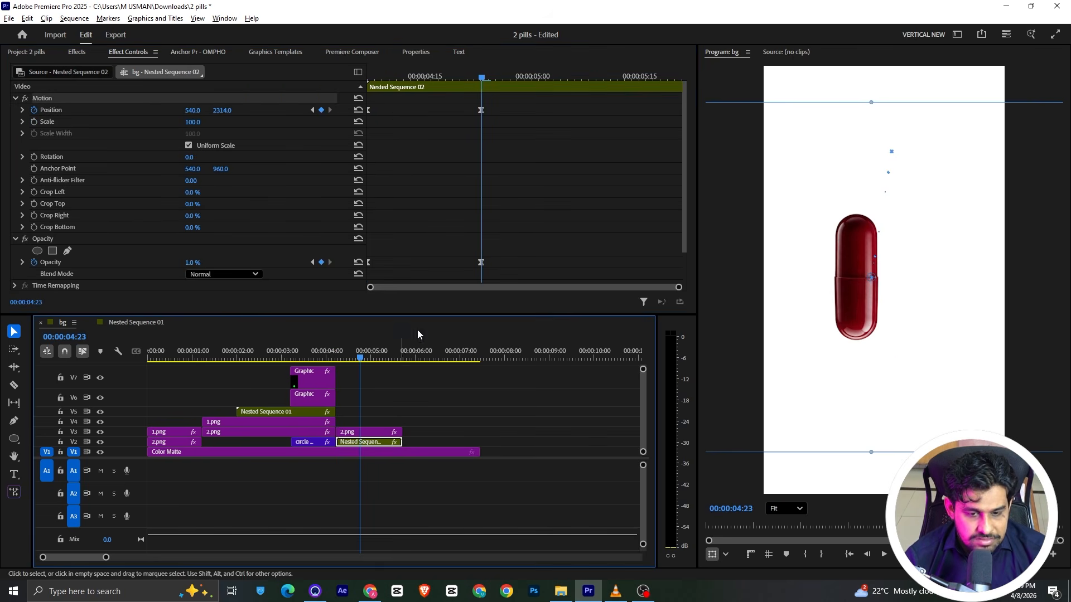
click(368, 433)
click(385, 138)
drag(395, 122, 479, 124)
Step: Raise the ending velocity handle on the red pill's Position graph and preview the move from the clip's start
click(23, 110)
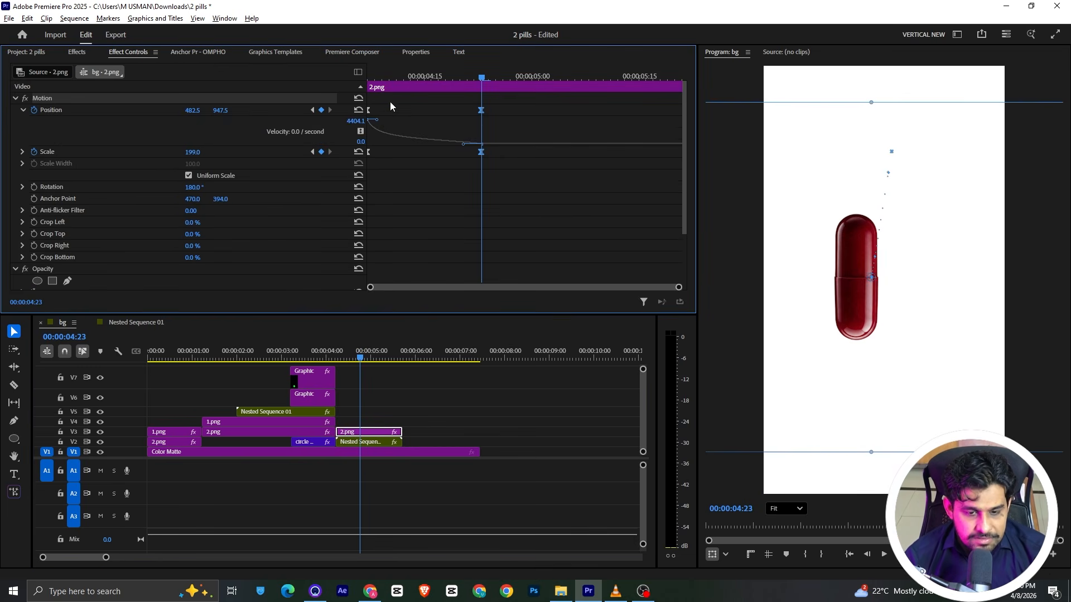
mouse_move(465, 146)
mouse_down()
mouse_move(428, 150)
mouse_move(470, 135)
mouse_up()
drag(465, 77, 239, 119)
key(space)
key(space)
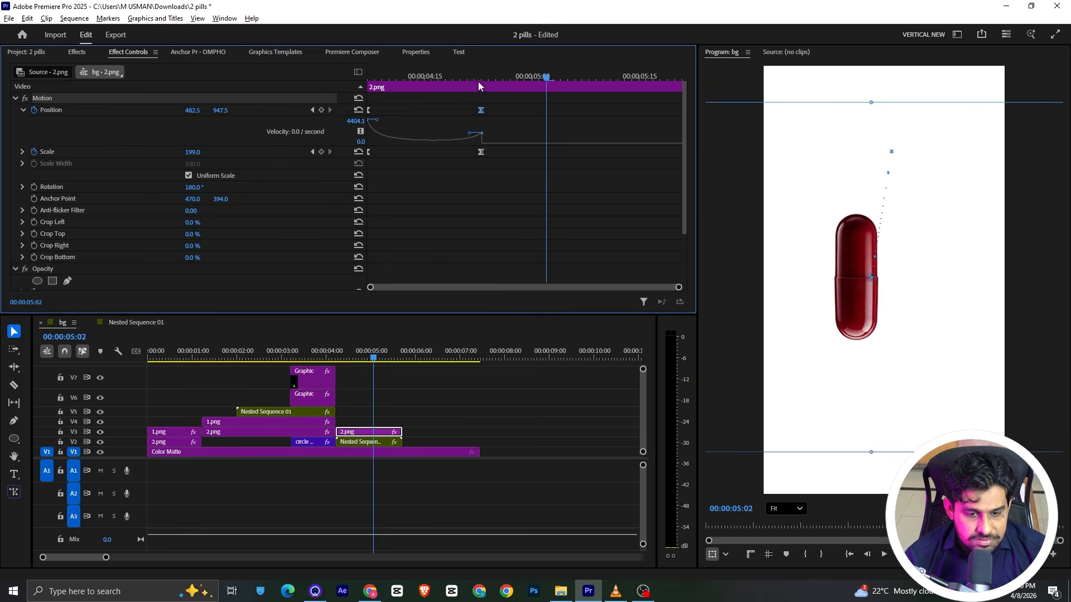
Step: Lengthen the ending velocity handle on the nested clip's Position graph for a fast start and long ease-out, and preview the move
click(370, 357)
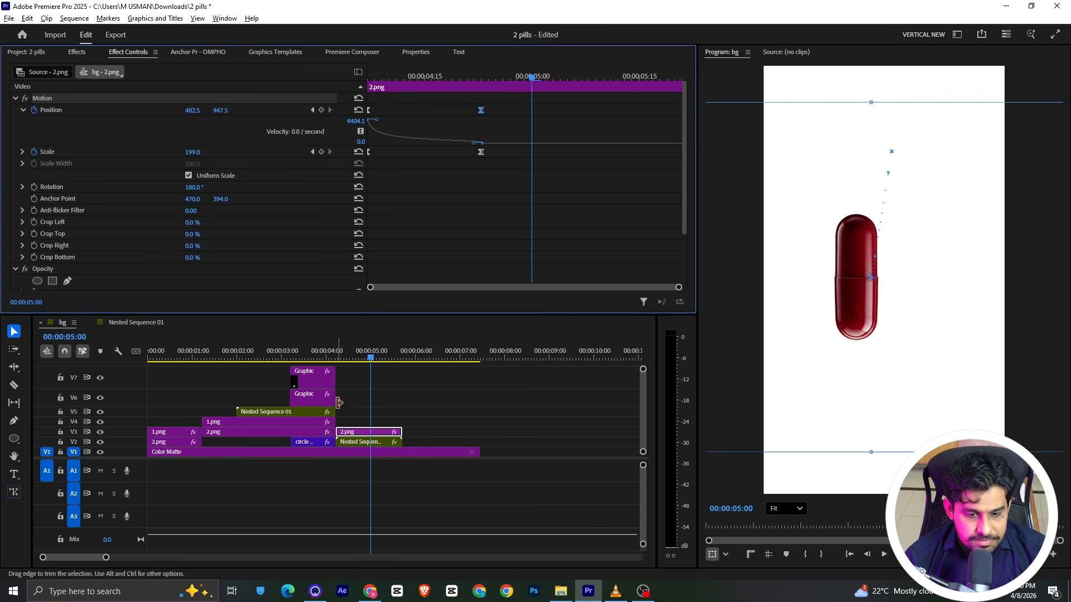
click(363, 442)
click(22, 110)
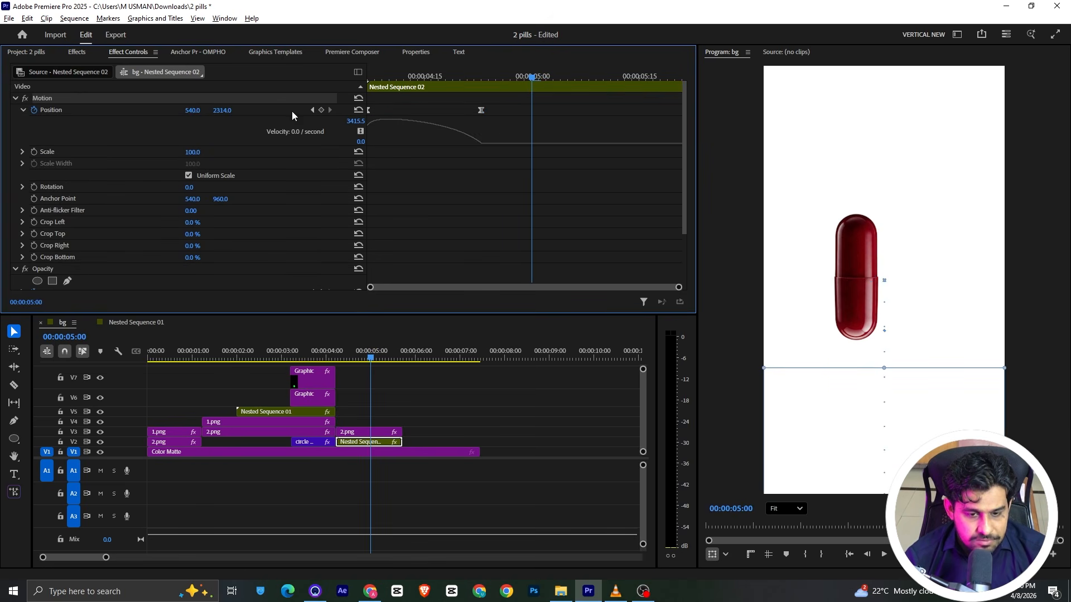
drag(505, 105, 370, 164)
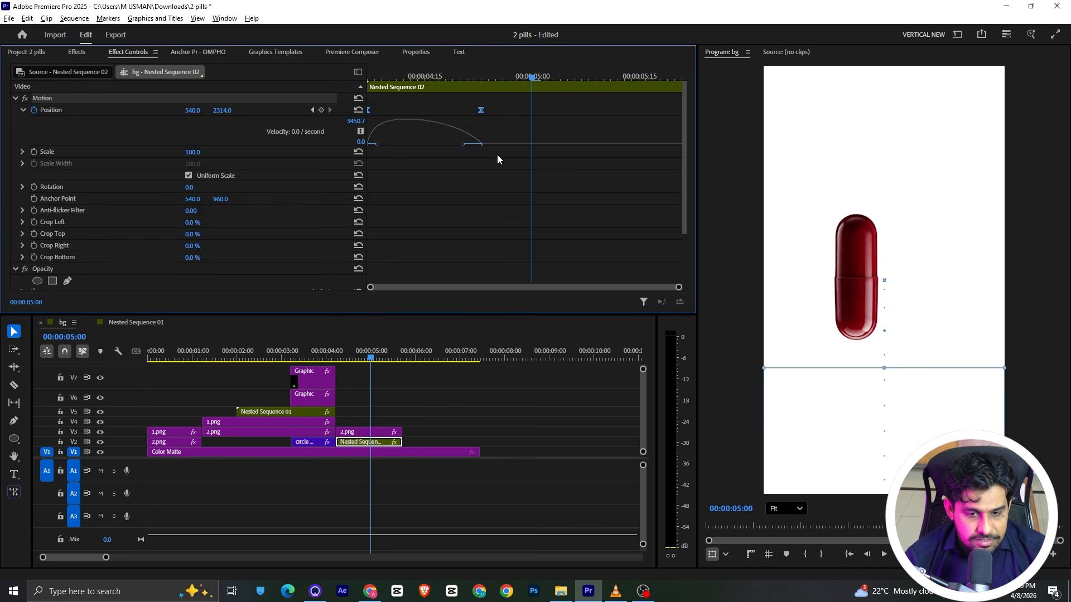
click(413, 51)
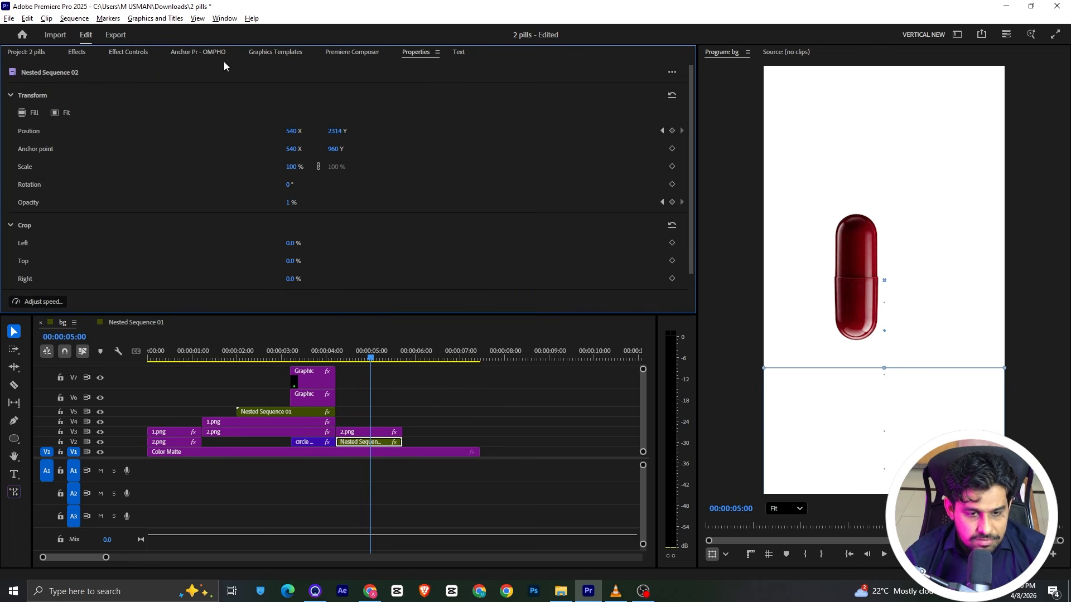
click(144, 55)
key(space)
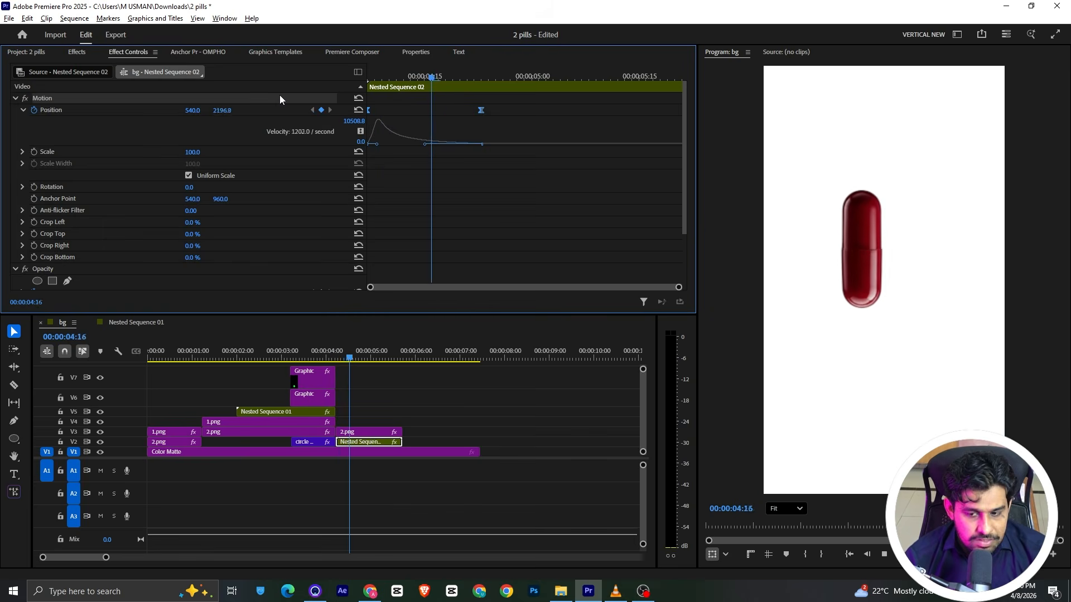
key(space)
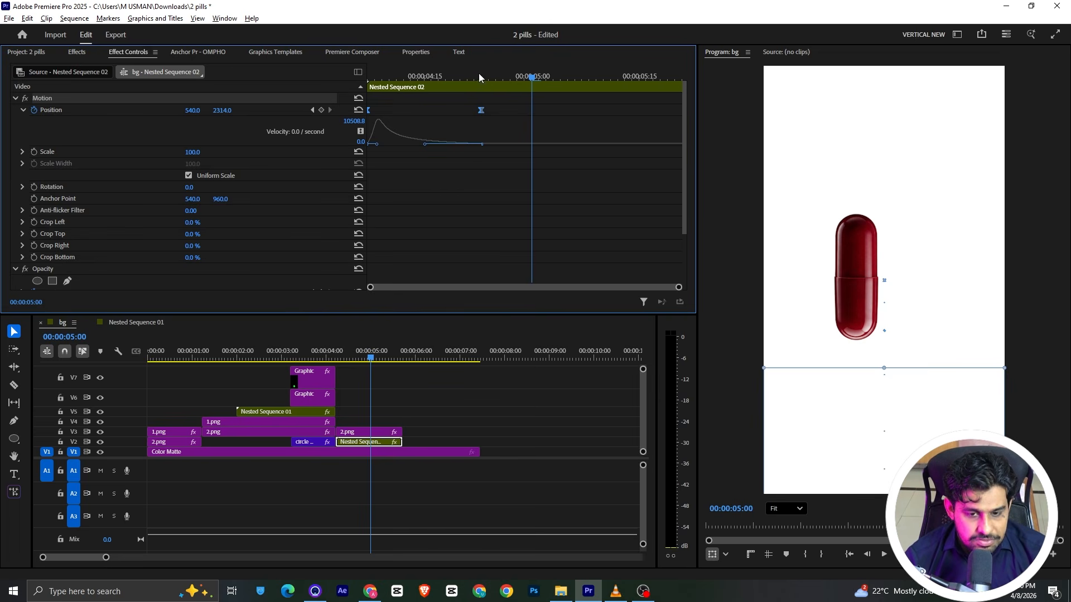
Step: Try to move the red pill's anchor point to the pill's left edge at 00:00:04:26
drag(478, 74, 501, 78)
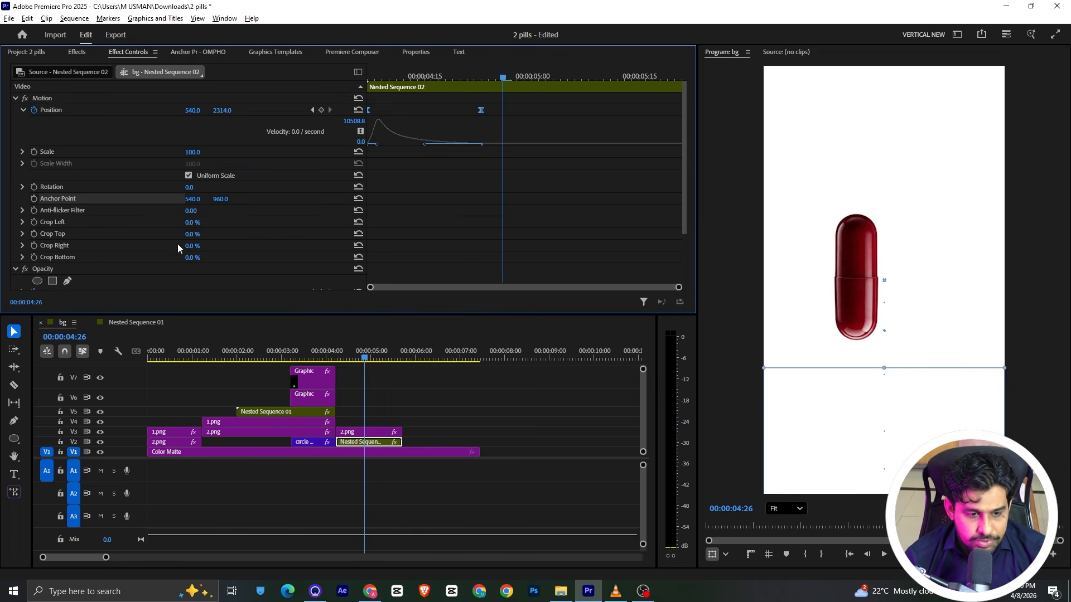
click(362, 432)
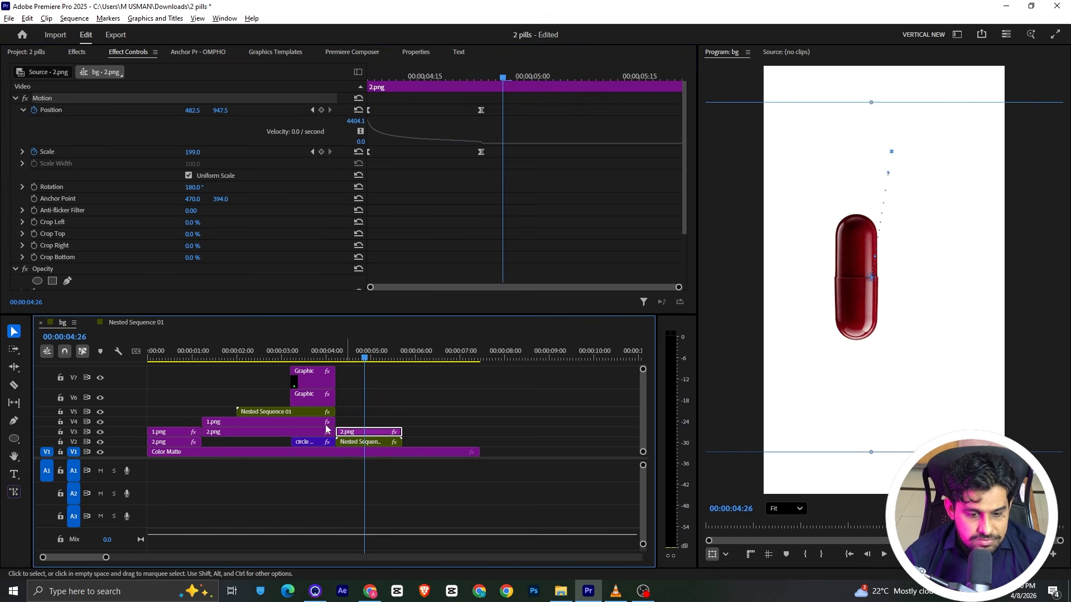
click(65, 187)
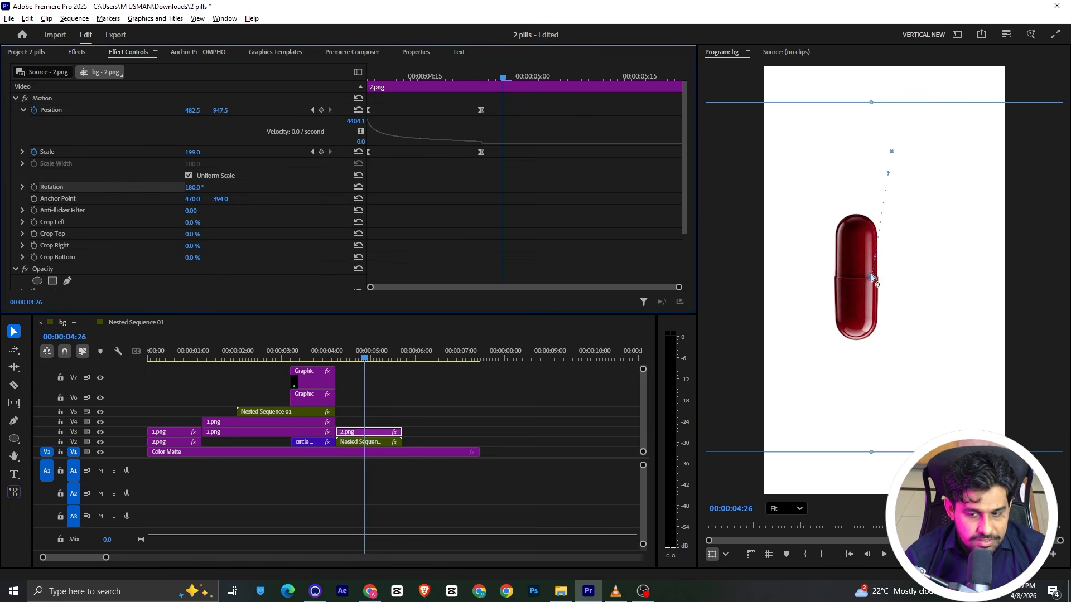
drag(873, 279, 841, 282)
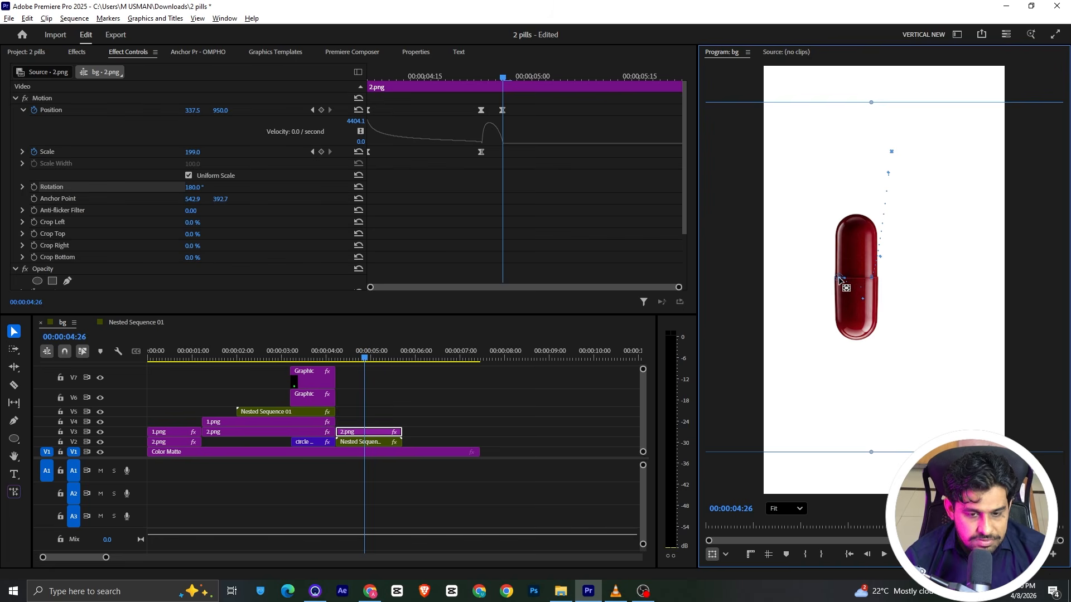
key(ctrl+z)
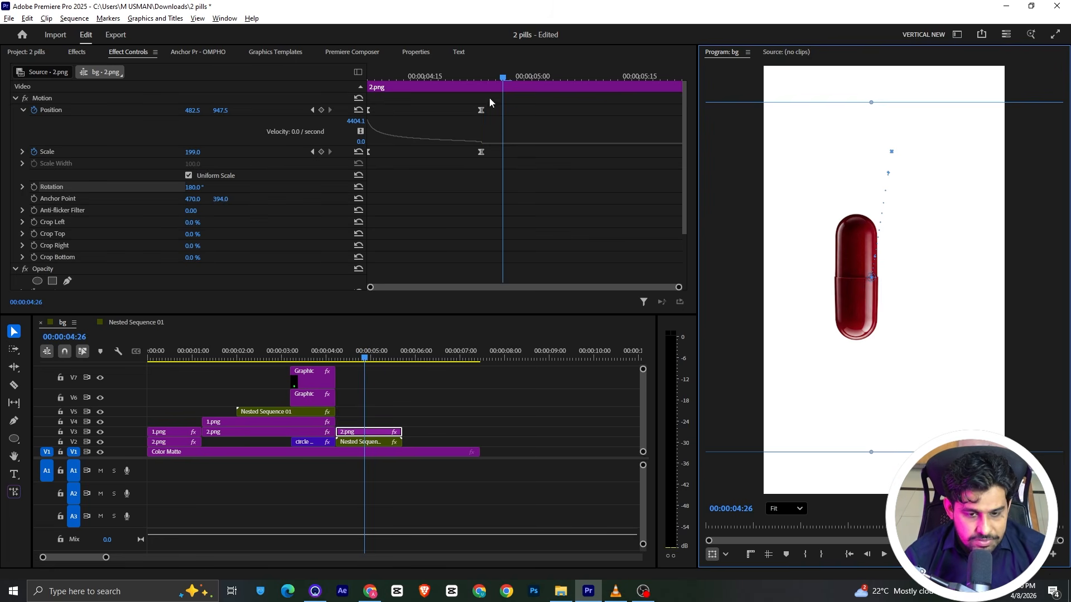
Step: Split the red pill clip on V3 at its ending keyframes, 00:00:04:23
click(483, 78)
key(c)
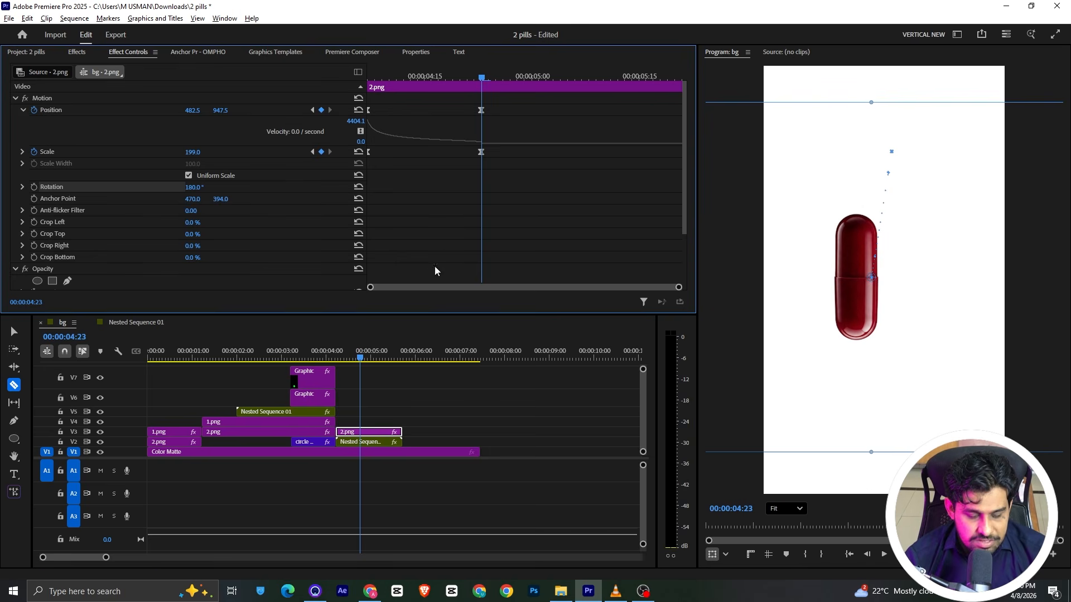
click(362, 432)
key(v)
Step: Remove Position and Scale keyframing from the second red pill clip and move its anchor point to the pill's left edge, 547.9, 390.2
click(379, 431)
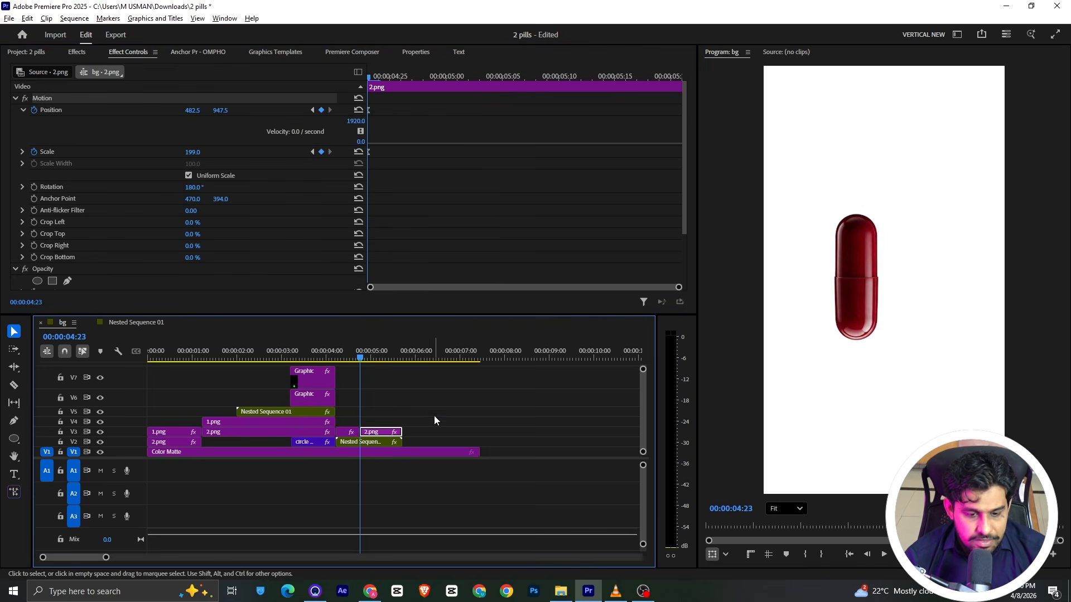
click(22, 110)
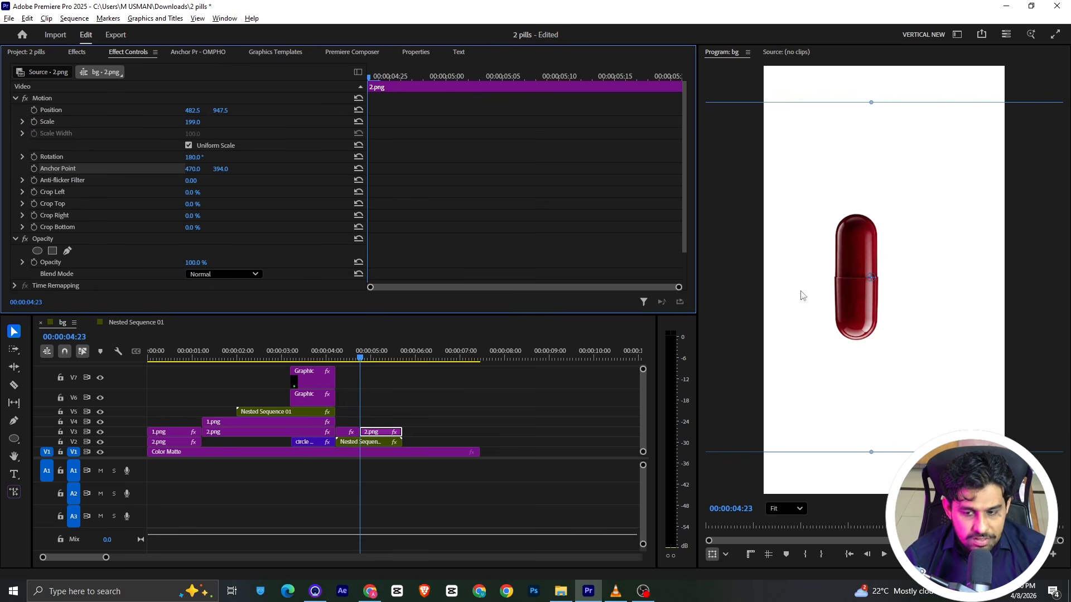
drag(869, 280, 836, 280)
Step: Add a rectangular opacity mask around the upper half of the second red pill clip and set its feather to 0
scroll(65, 204, down, 1)
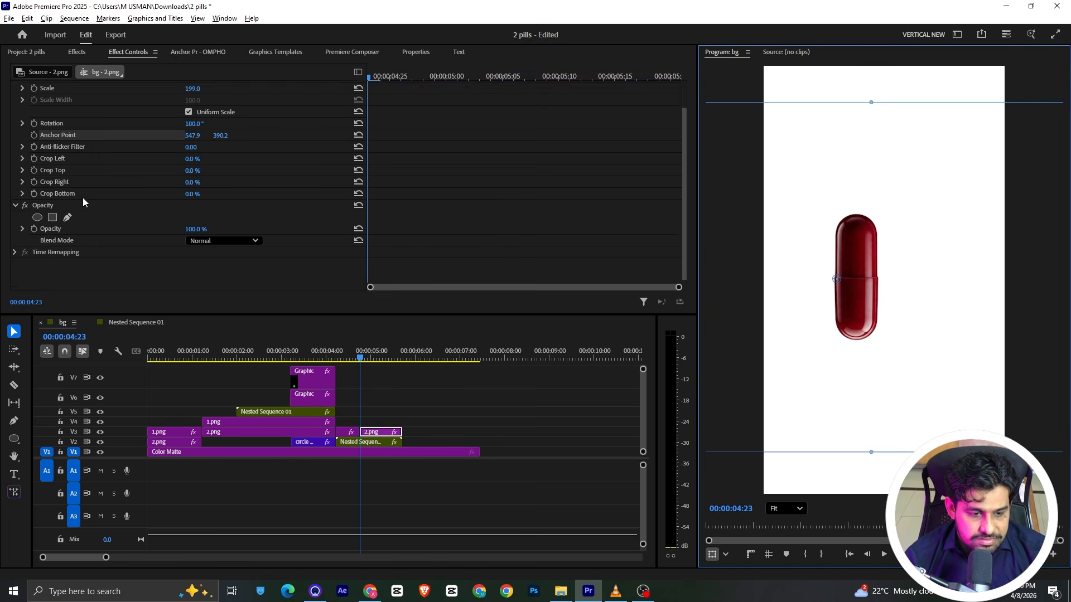
scroll(84, 202, up, 1)
scroll(84, 202, up, 1)
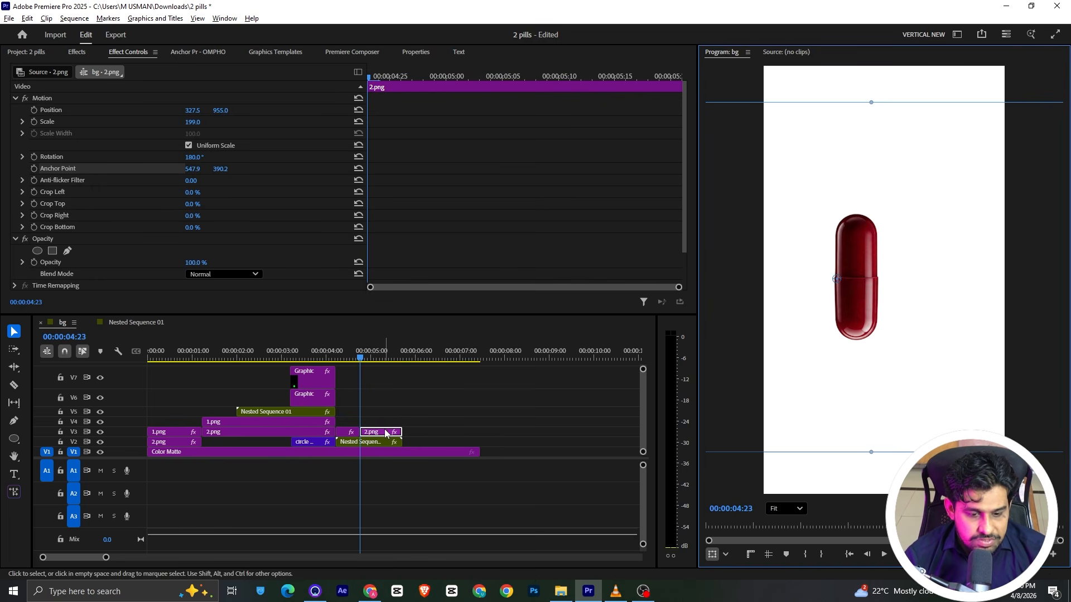
scroll(54, 227, down, 1)
click(53, 214)
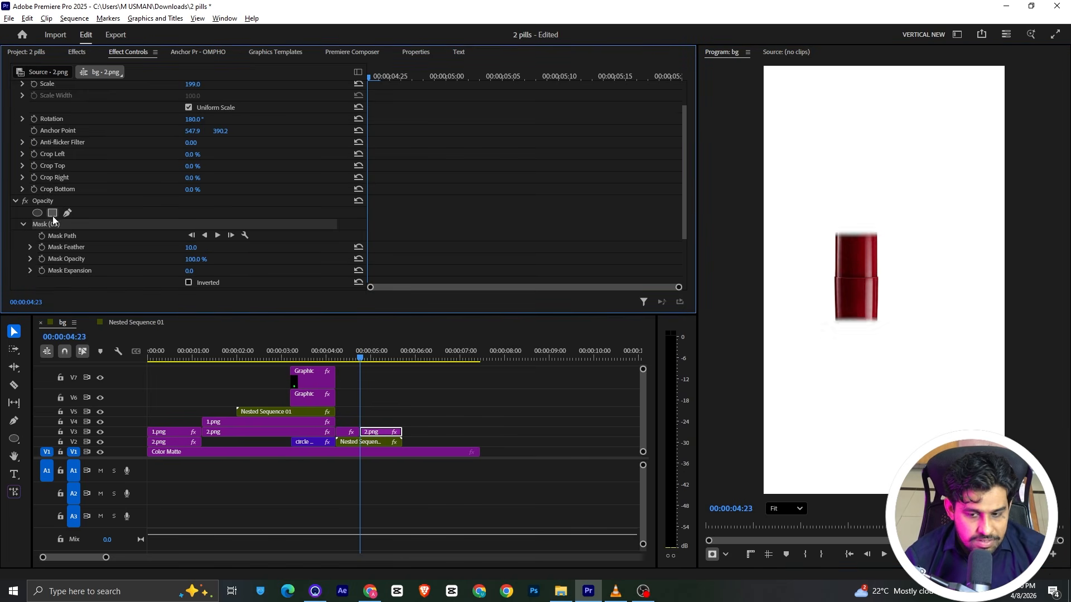
drag(848, 270, 838, 233)
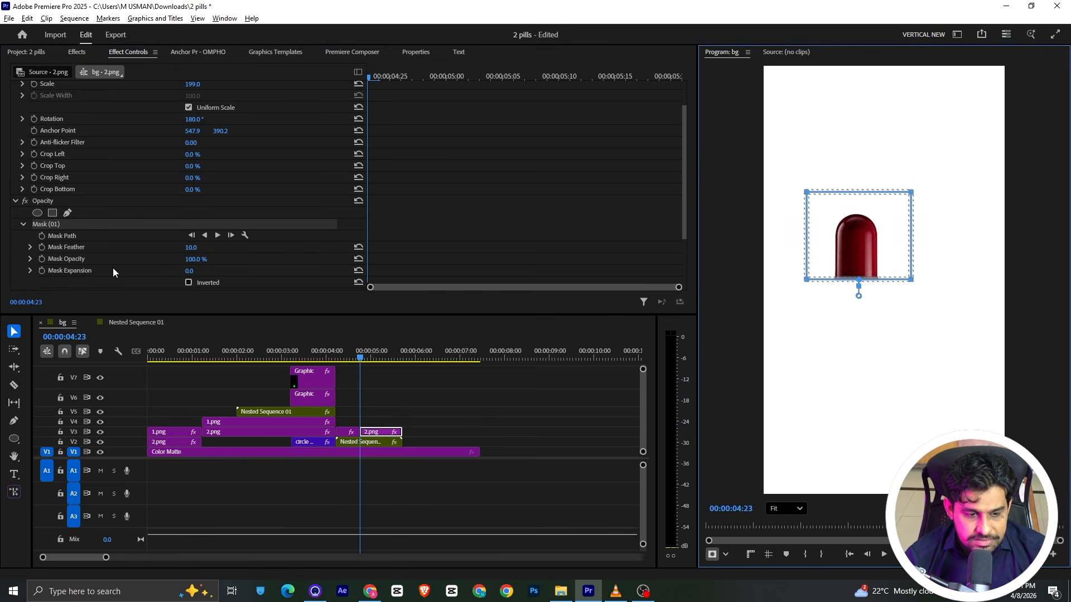
drag(191, 249, 172, 248)
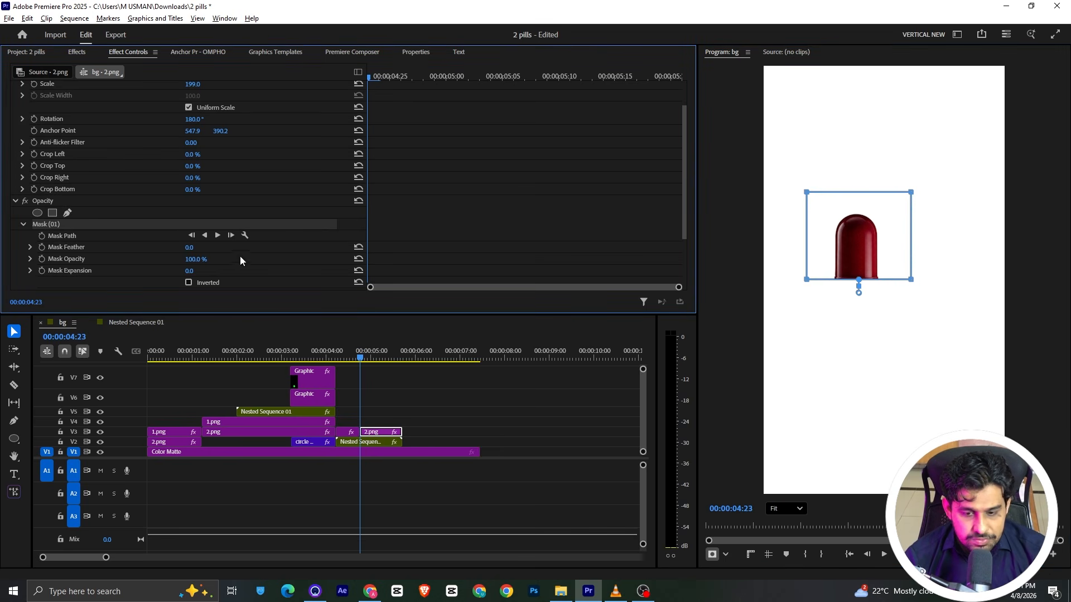
Step: Duplicate the masked pill clip onto V4, invert the copy's mask, and check both halves by toggling the V4 and V3 track visibility
drag(371, 433, 373, 423)
scroll(180, 221, down, 3)
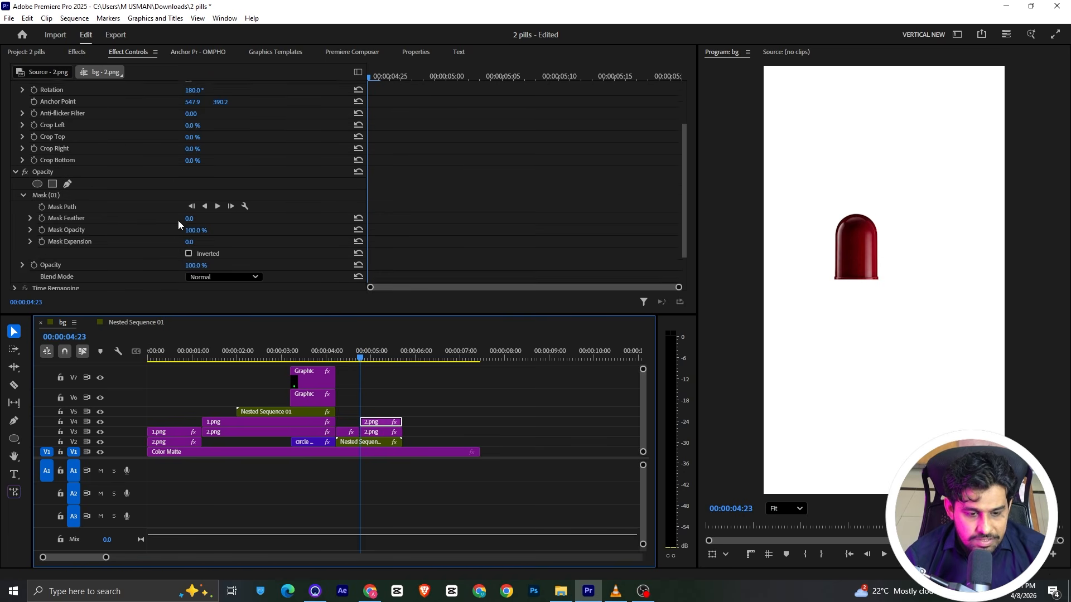
scroll(180, 223, down, 2)
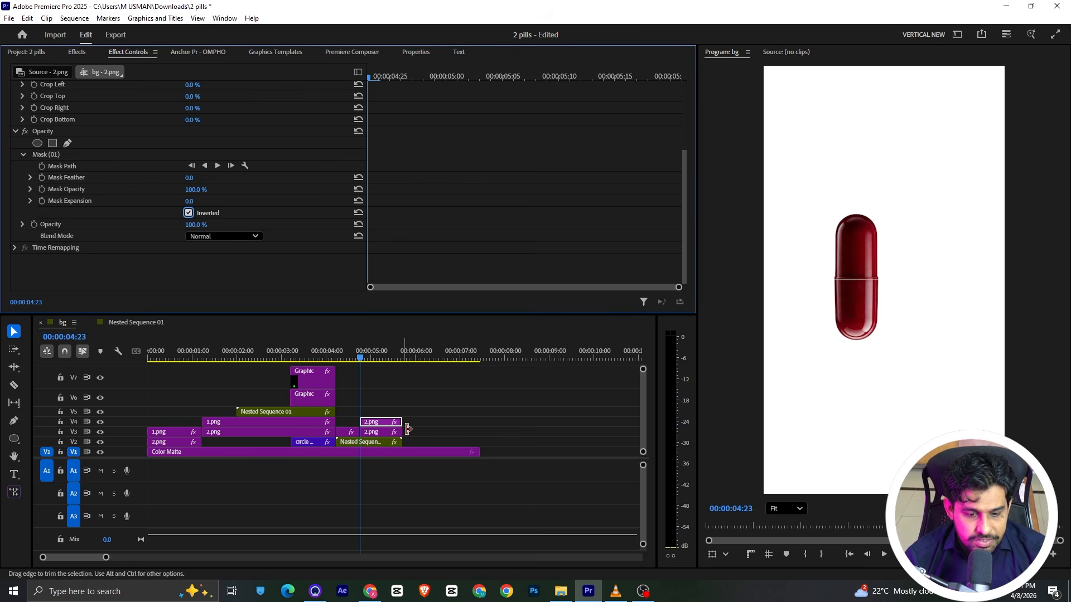
click(102, 422)
click(101, 423)
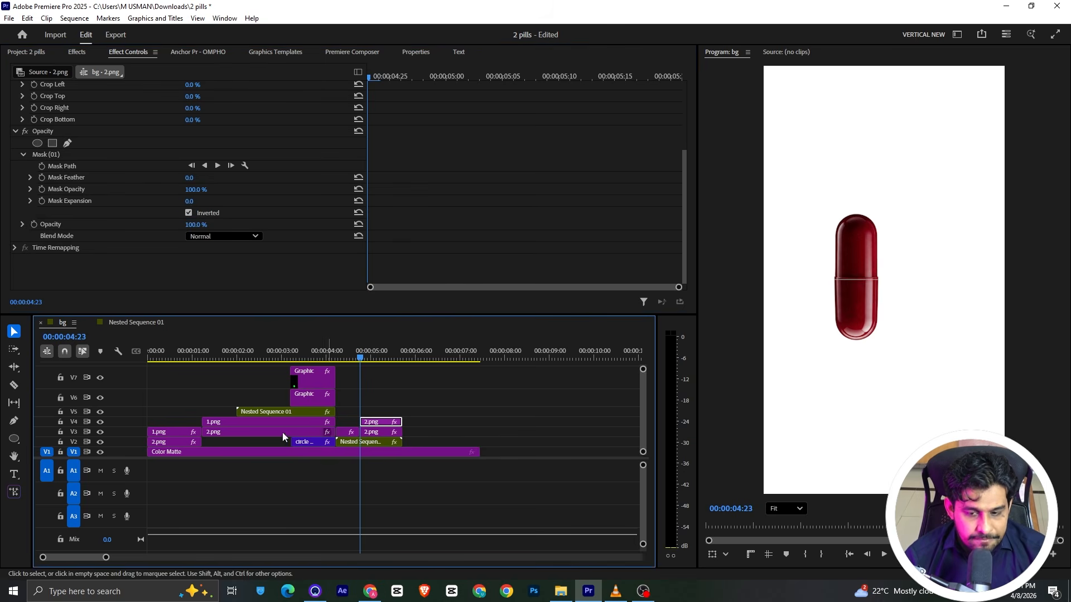
click(100, 432)
click(100, 432)
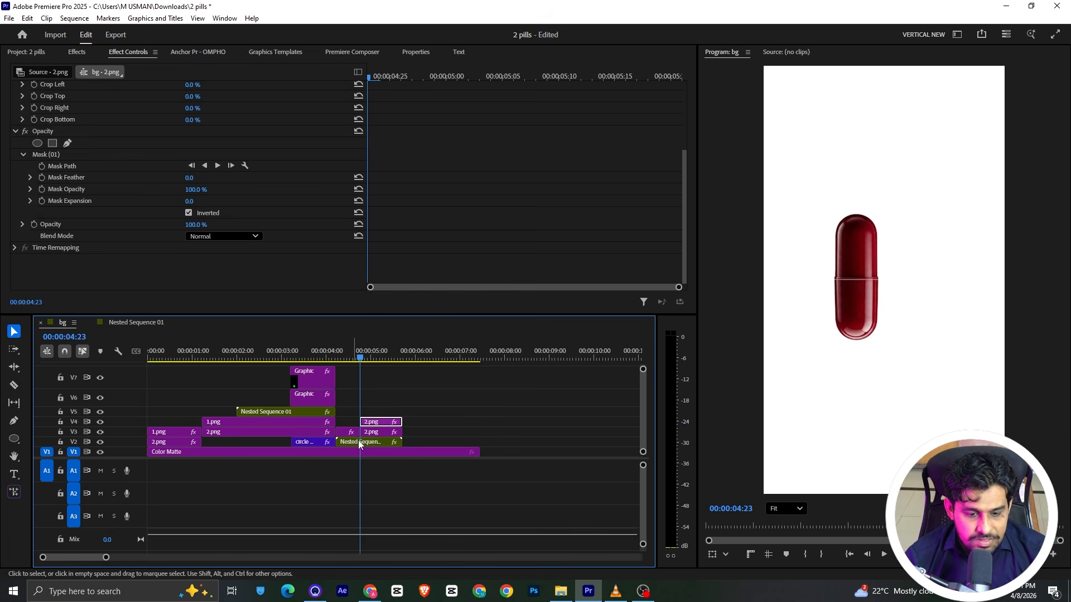
Step: Keyframe the V3 pill half's Rotation from 180° at 00:00:04:23 to 99° at 00:00:04:29 and compare with the reference
click(377, 432)
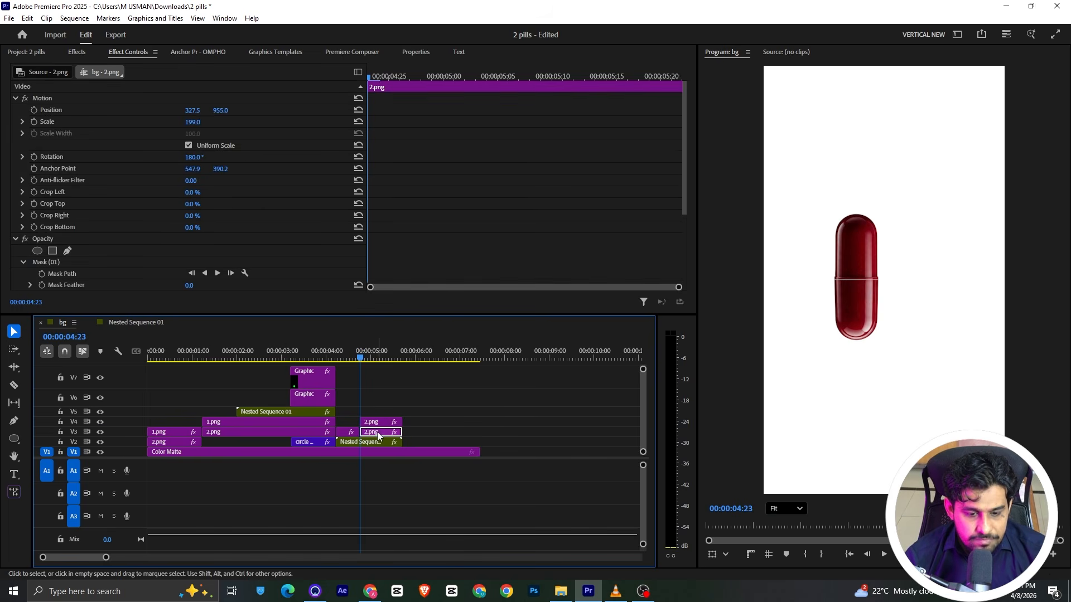
click(34, 156)
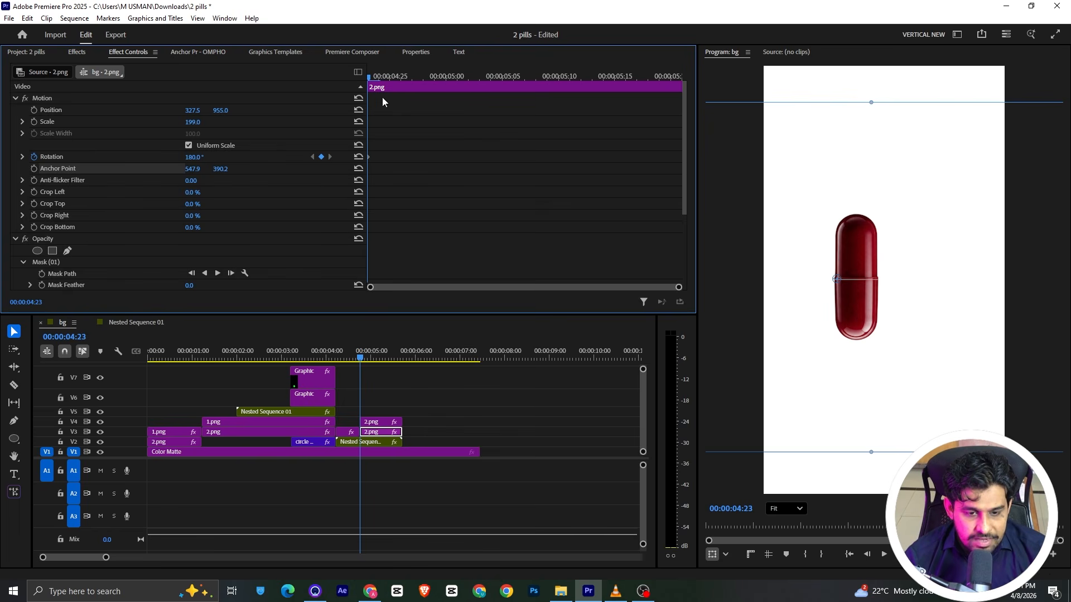
drag(374, 80, 445, 84)
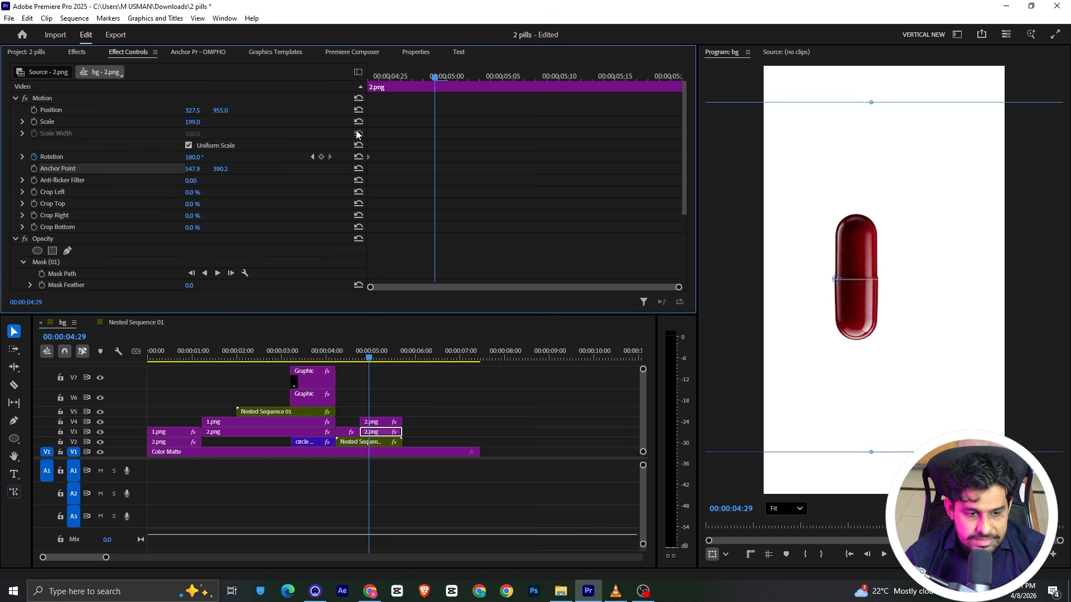
mouse_move(194, 157)
mouse_down()
mouse_move(157, 157)
mouse_move(183, 157)
mouse_up()
key(alt+Tab)
key(alt+Tab)
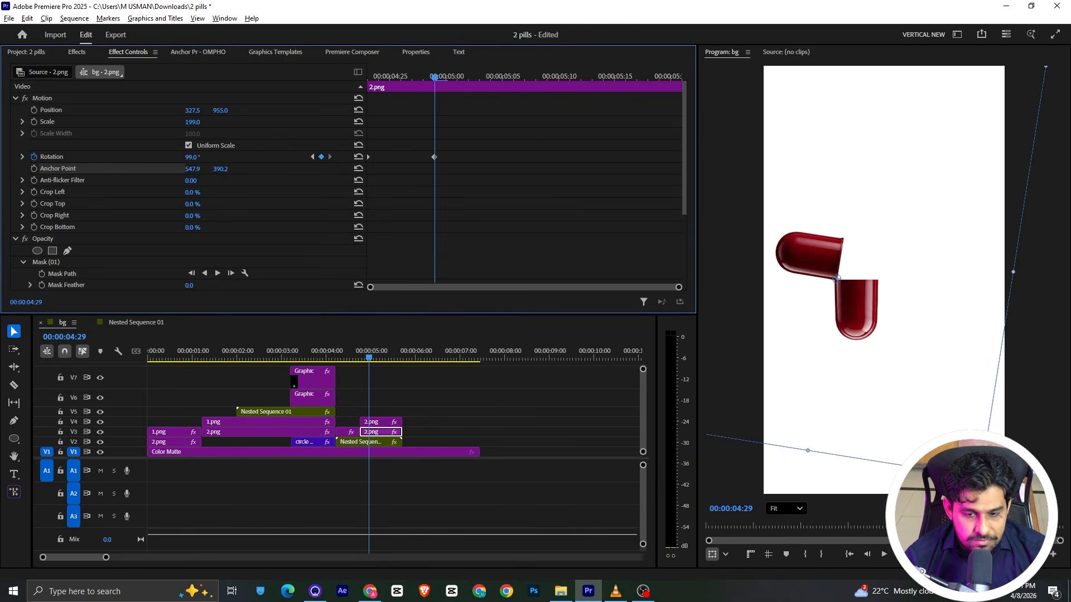
Step: Ease the pill half's Rotation keyframes, lengthen the ending velocity handle, and preview the opening from the clip's start
right_click(434, 159)
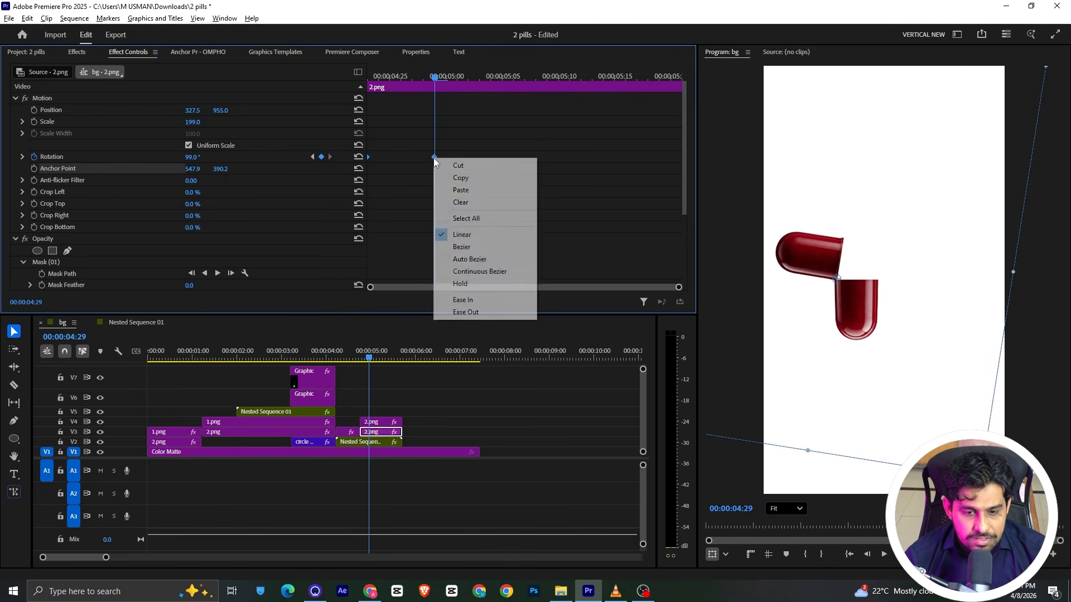
click(463, 300)
click(23, 158)
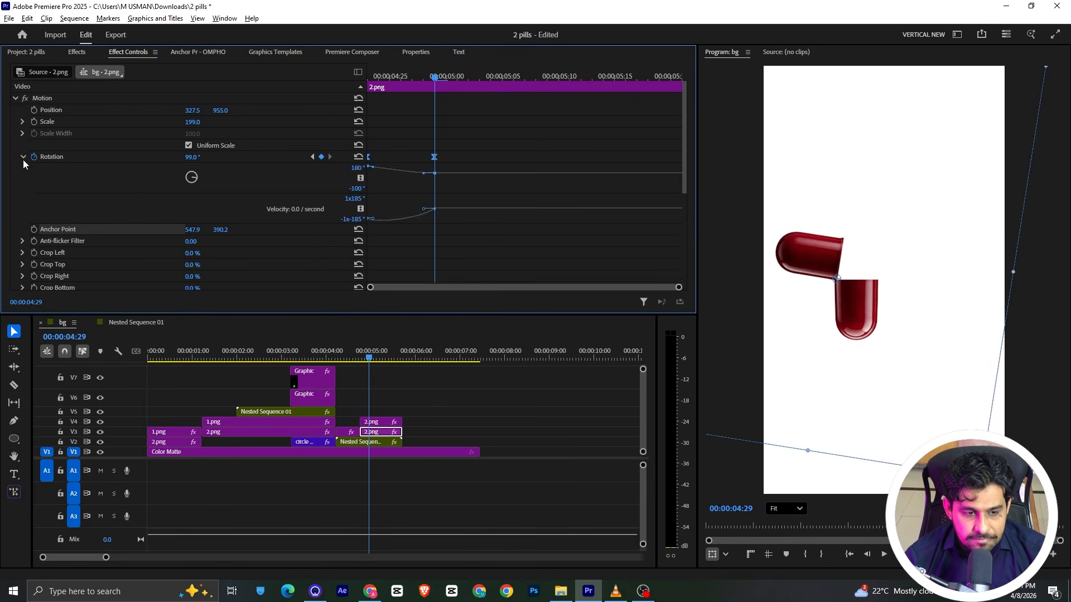
drag(423, 209, 411, 210)
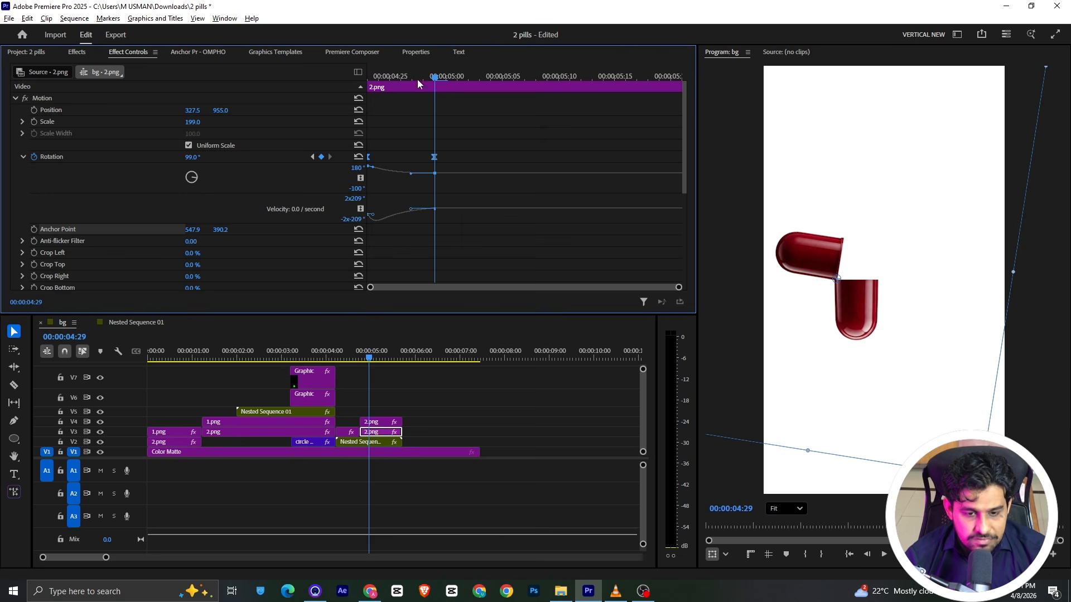
drag(417, 78, 279, 85)
key(space)
key(space)
Step: Move the pill half's ending Rotation keyframe to about 00:00:05:08 and preview the slower opening
click(453, 151)
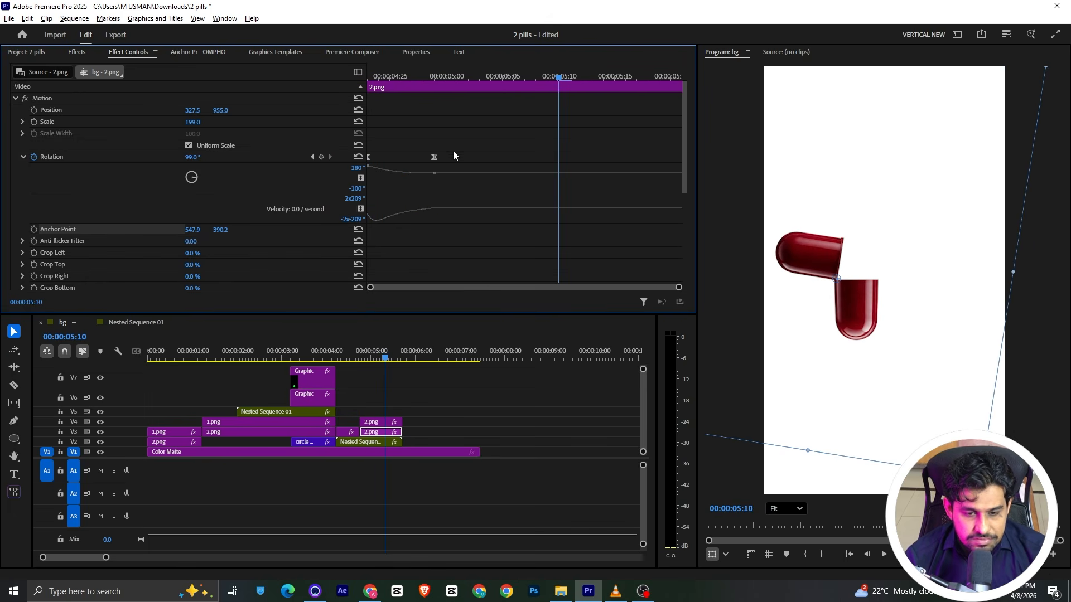
drag(444, 157, 533, 162)
drag(478, 79, 284, 99)
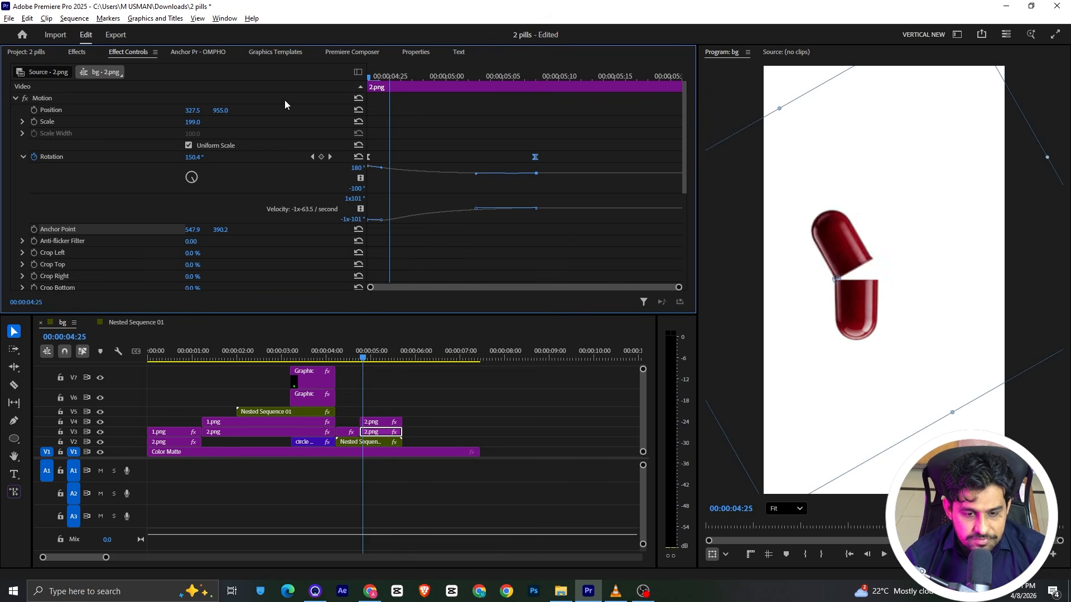
key(space)
key(space)
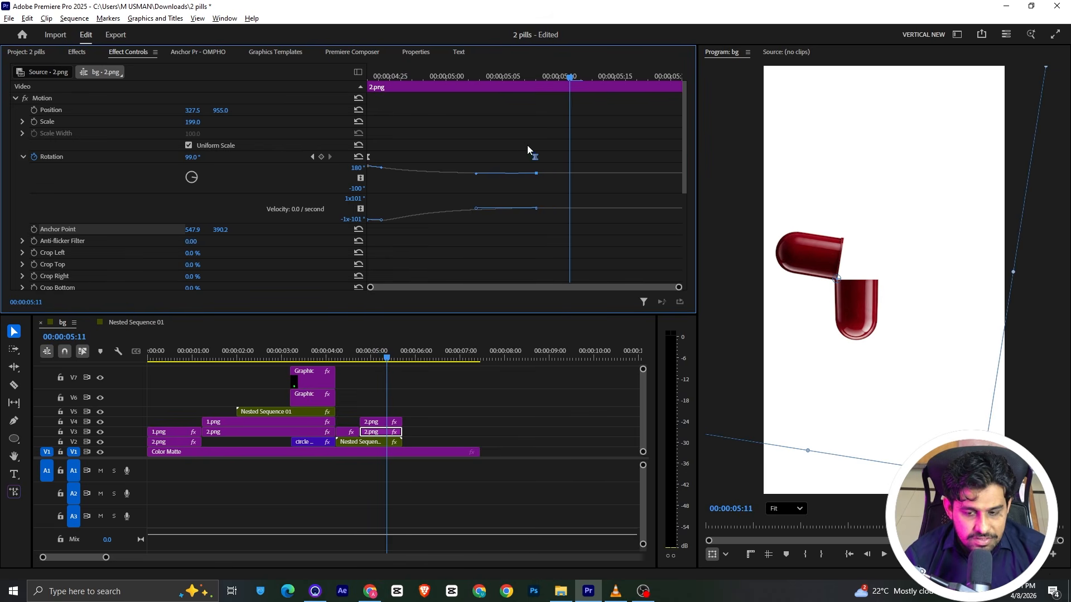
Step: Extend both pill-half clips on V3 and V4 to about 00:00:06:17 and play the reference up to its bullet labels
key(alt+Tab)
key(alt+Tab)
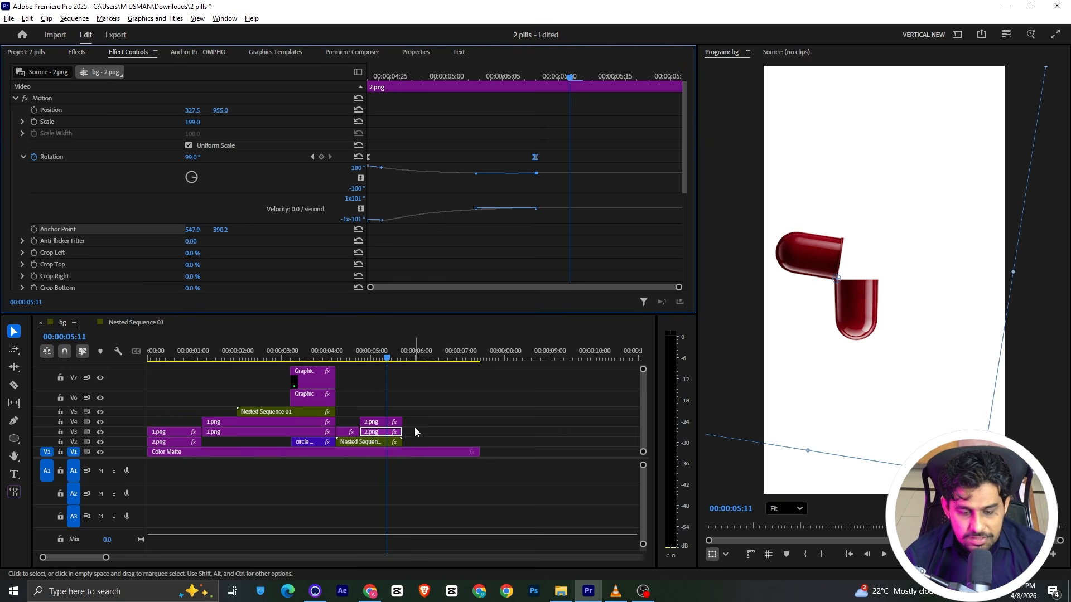
drag(401, 432, 440, 432)
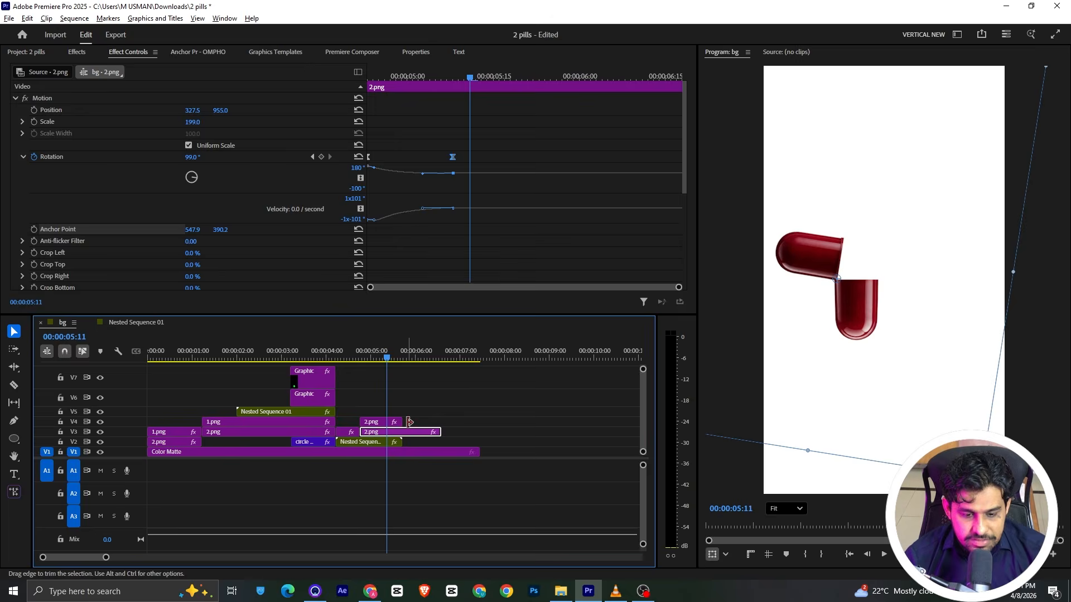
key(alt+Tab)
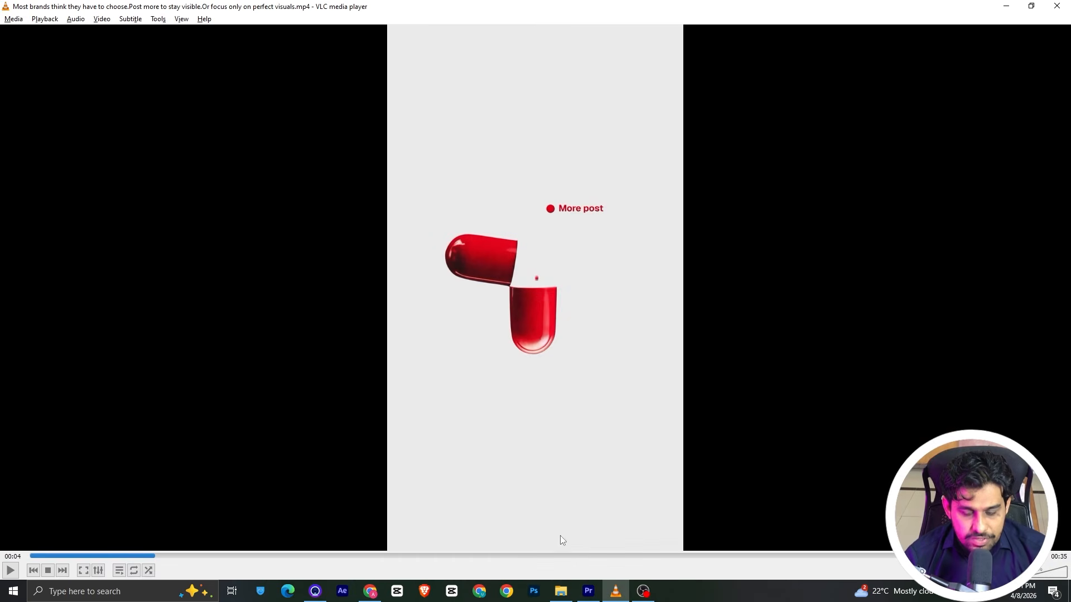
key(space)
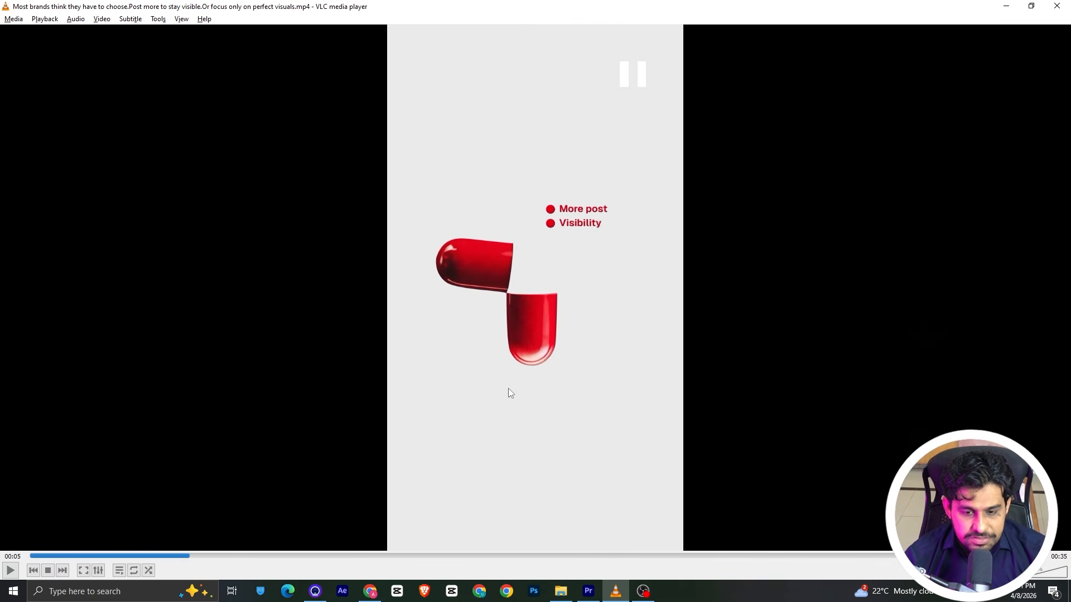
key(alt+Tab)
key(alt+Tab)
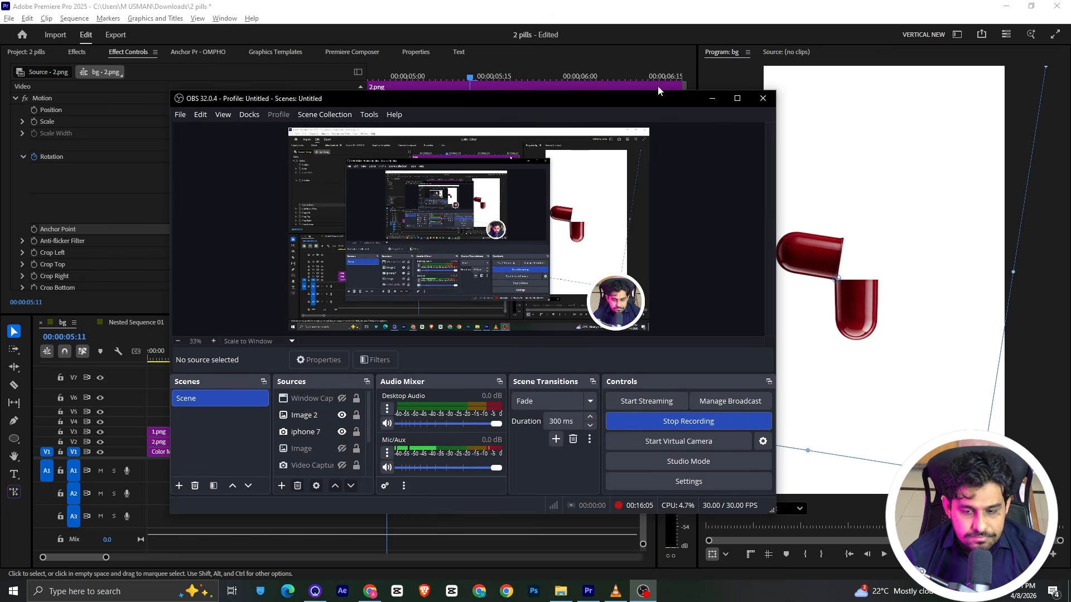
click(705, 99)
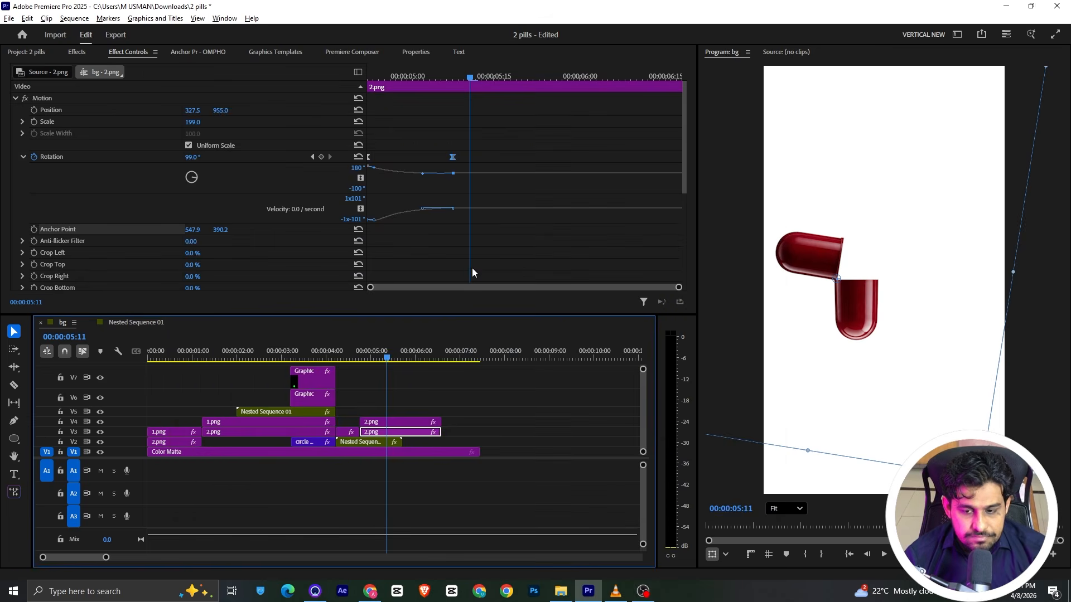
click(393, 397)
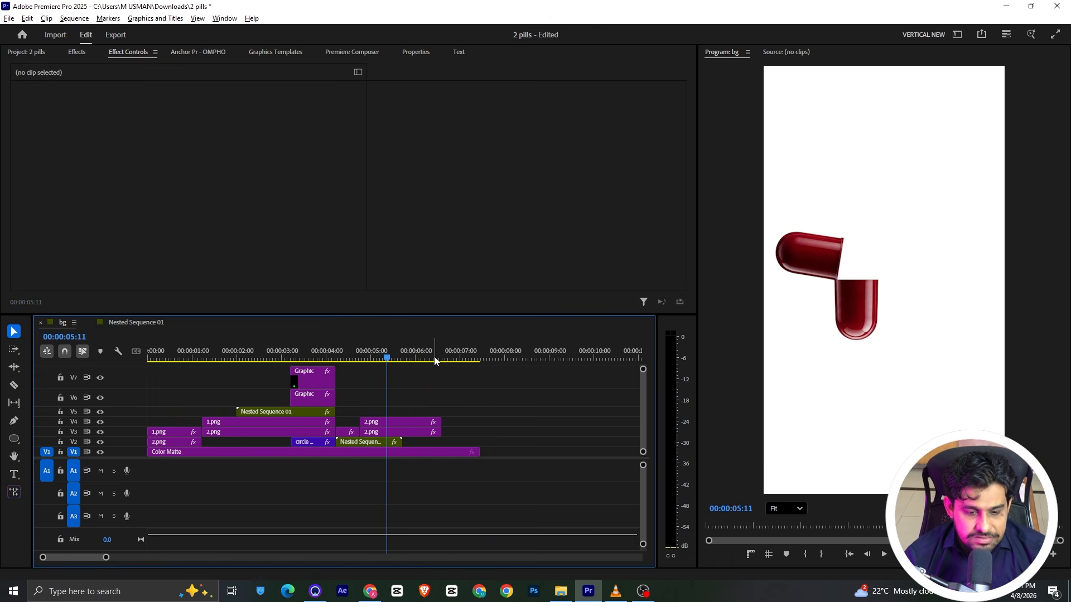
Step: Draw a small circle with the Ellipse tool above the opened pill and shift its V5 clip to start with the pill halves
click(14, 441)
drag(14, 441, 34, 456)
drag(862, 220, 868, 227)
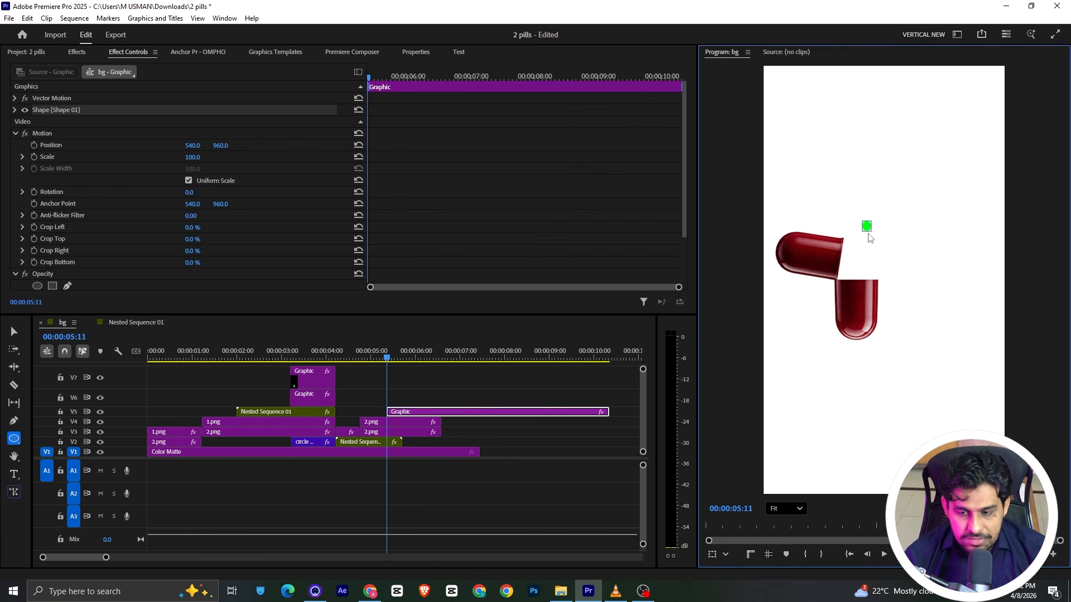
click(868, 237)
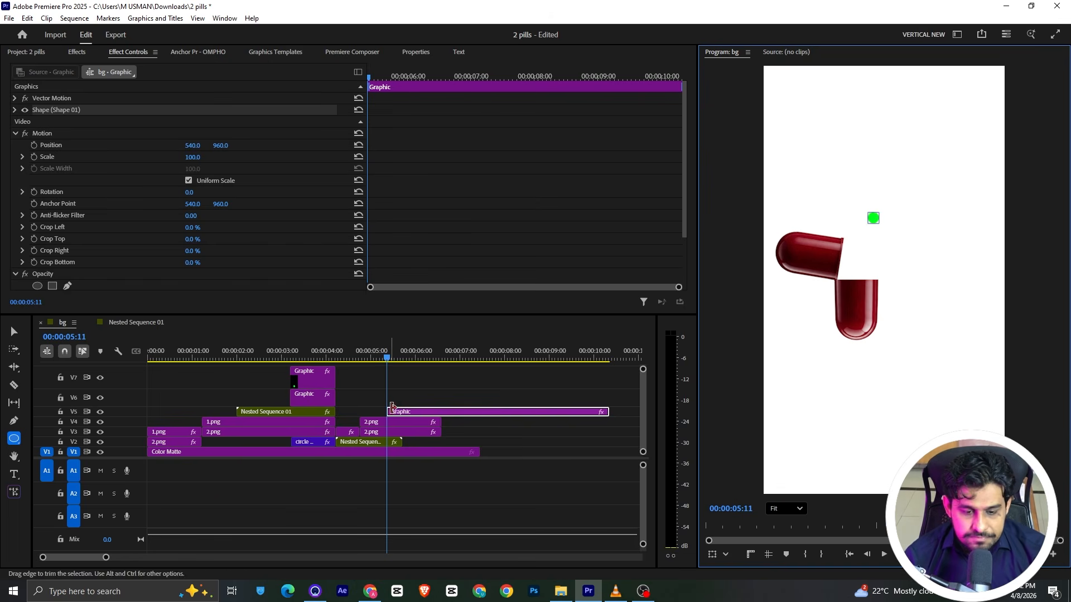
key(alt+Tab)
key(alt+Tab)
key(alt+Tab)
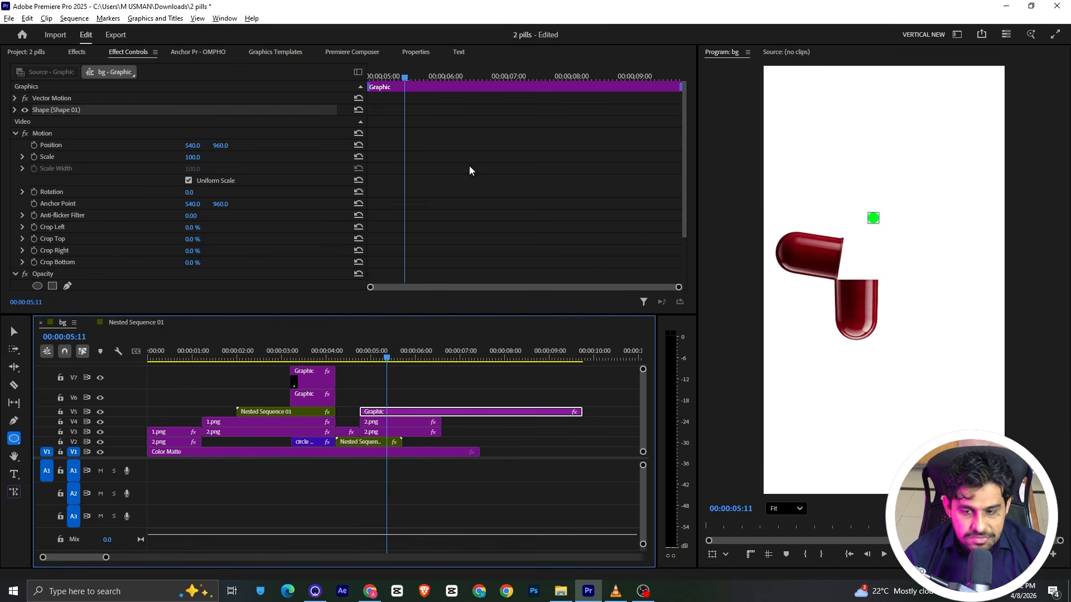
Step: Change the small circle's fill colour to pure red
click(417, 52)
click(41, 185)
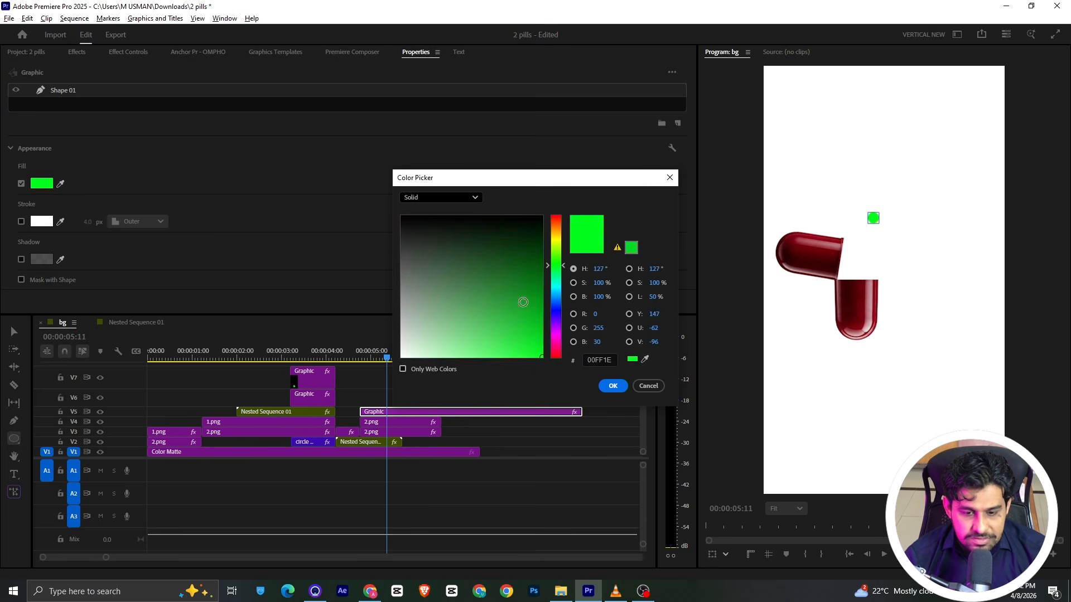
click(556, 357)
click(613, 386)
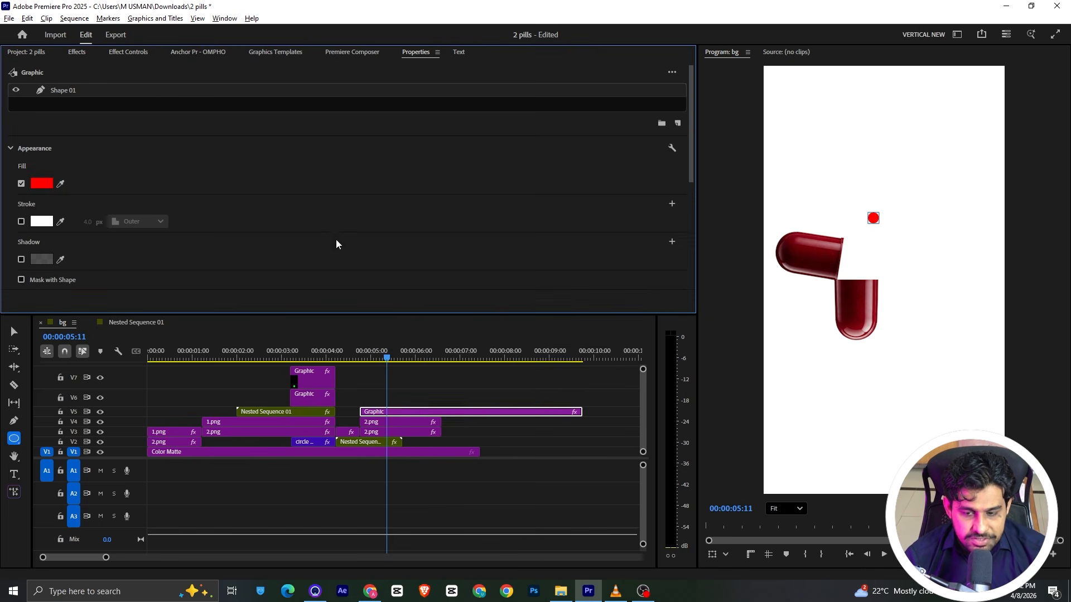
click(403, 389)
Step: Add a "More post" text layer beside the red circle, checking the wording against the reference video
key(alt+Tab)
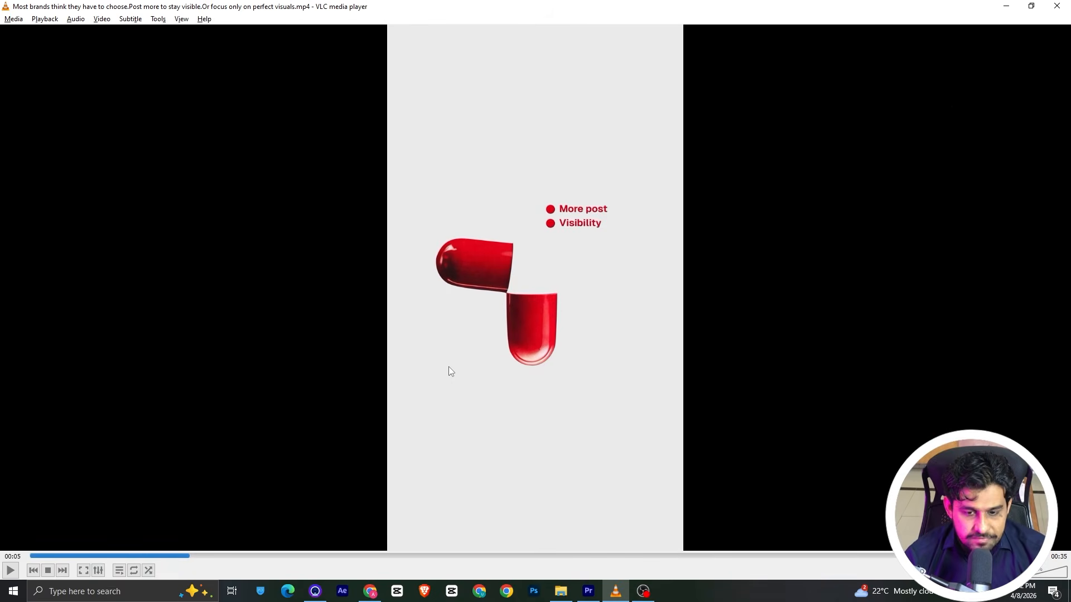
key(alt+Tab)
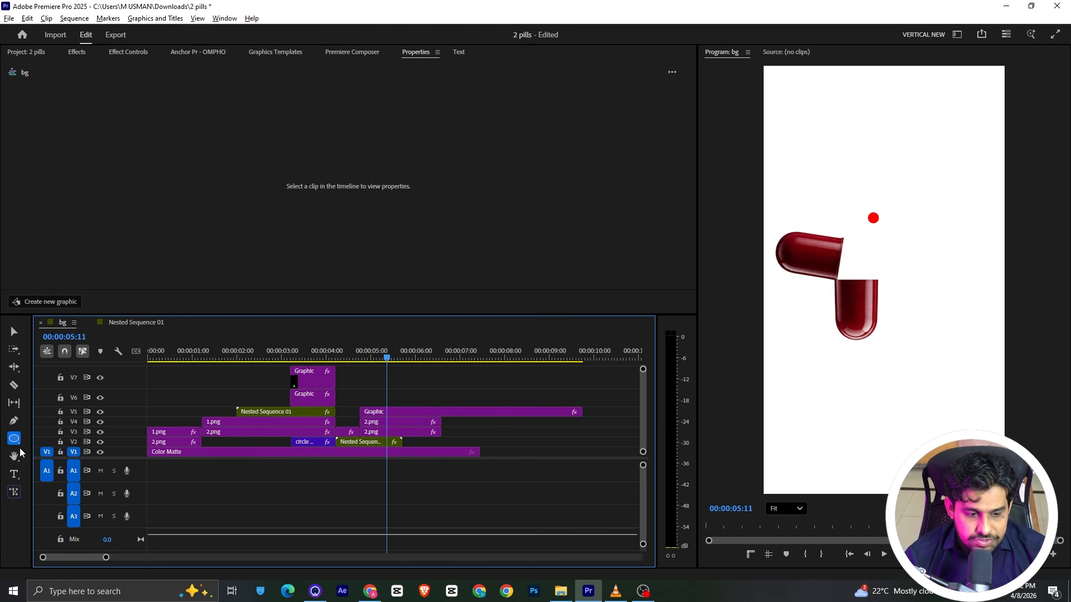
click(19, 476)
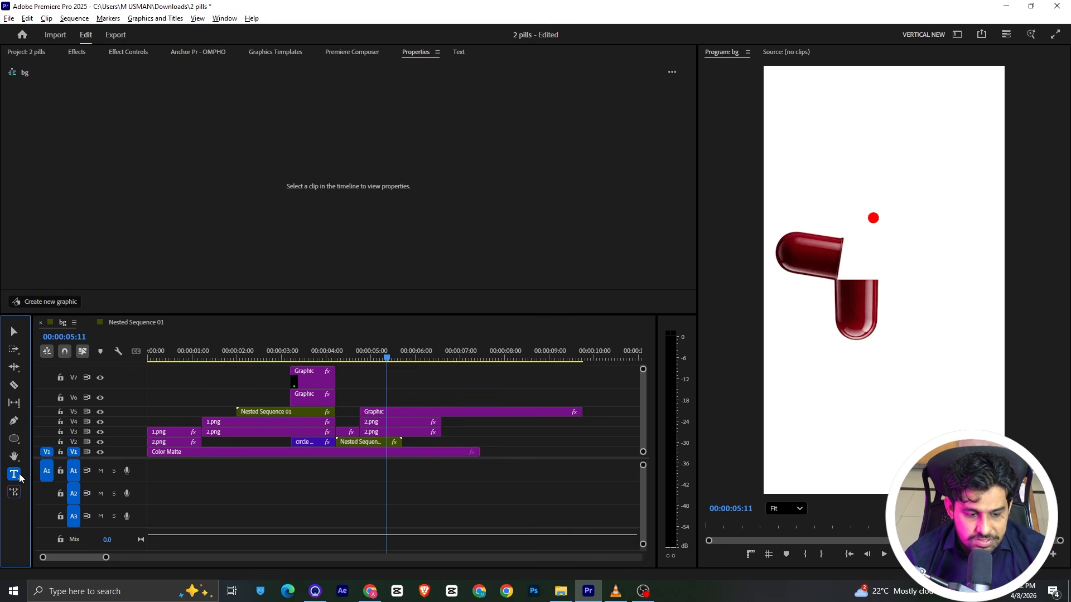
click(899, 222)
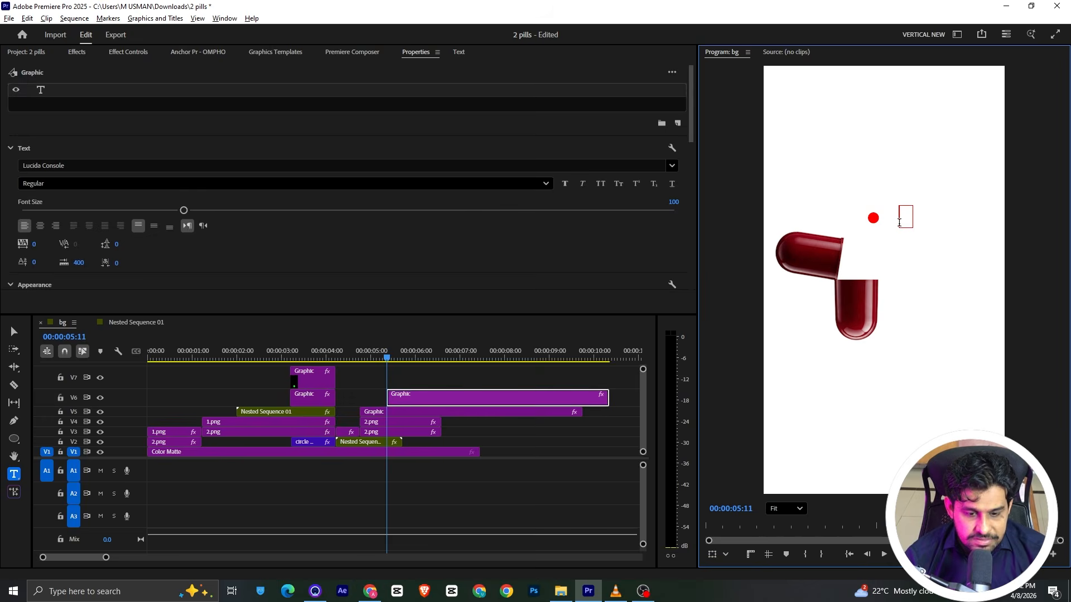
key(alt+Tab)
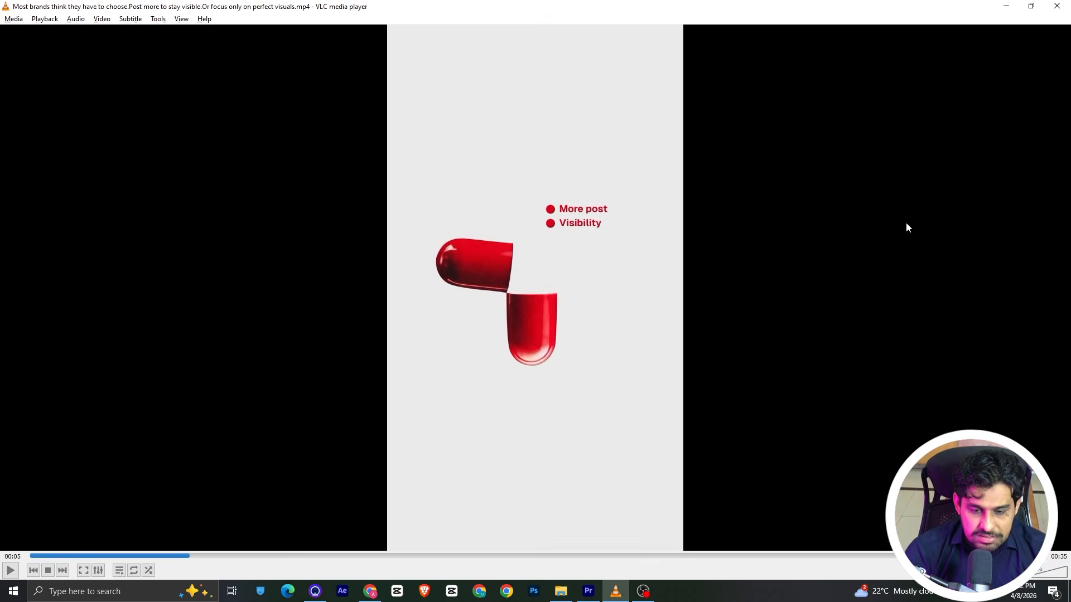
key(alt+Tab)
text(More)
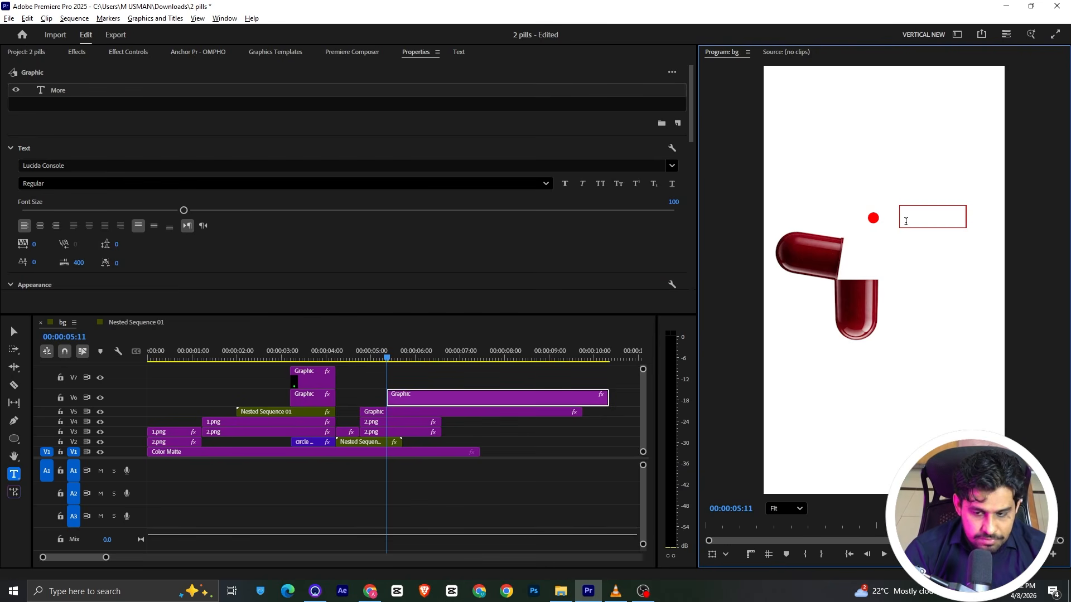
key(alt+Tab)
key(alt+Tab)
text(post)
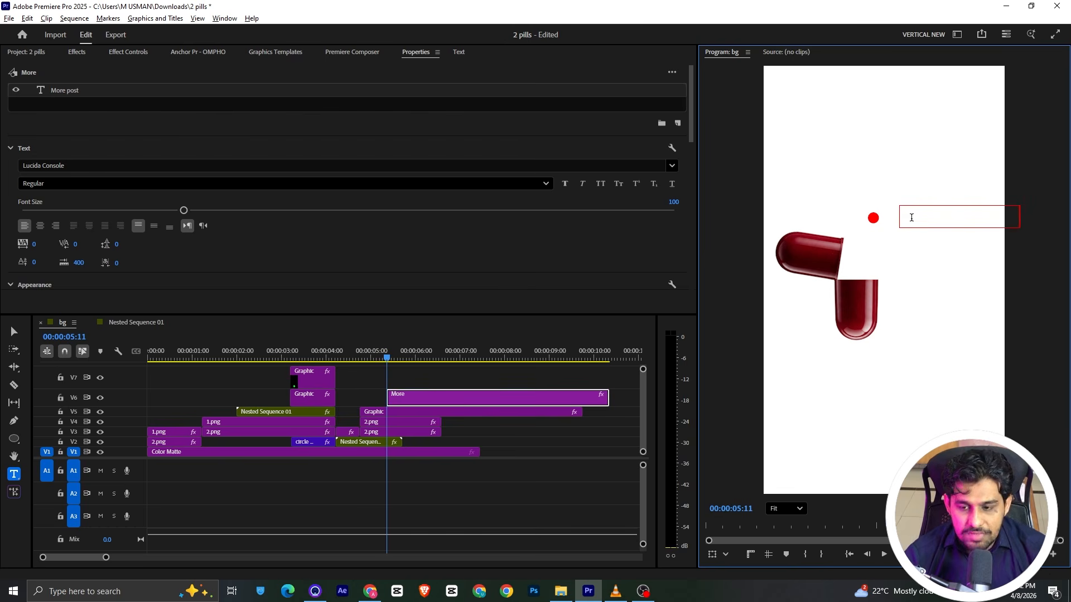
Step: Set the "More post" text's font to Arial and its fill colour to red
key(ctrl+a)
click(83, 165)
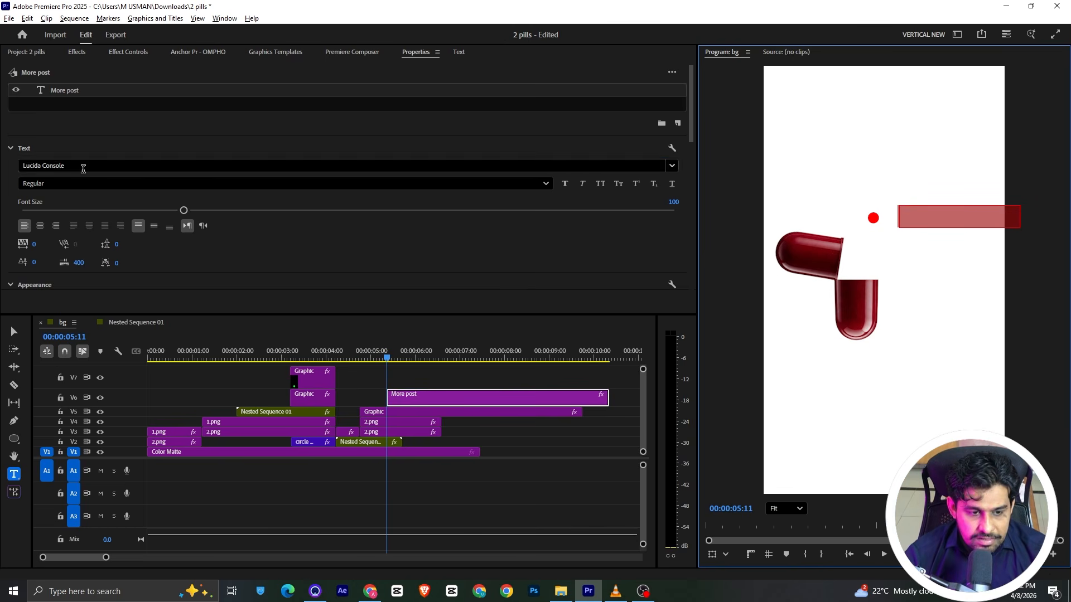
drag(227, 302, 225, 178)
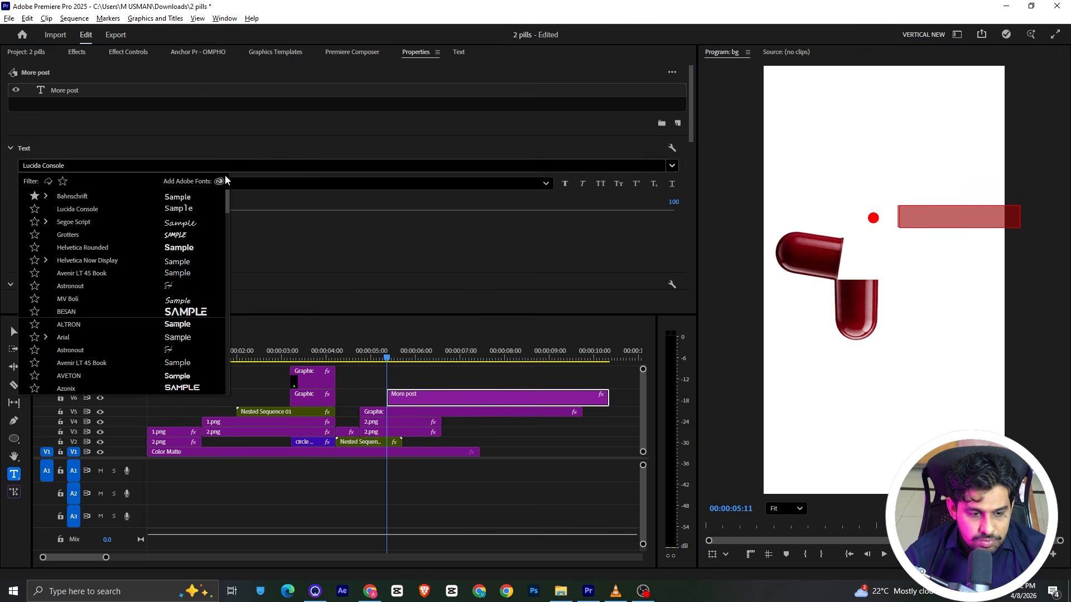
click(78, 336)
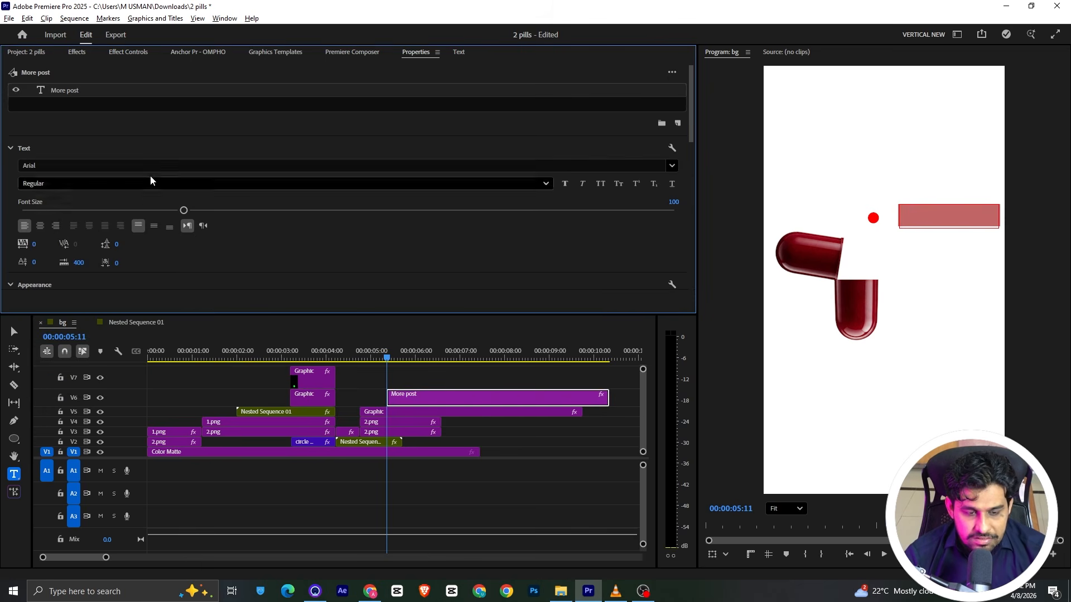
scroll(141, 125, down, 4)
click(43, 208)
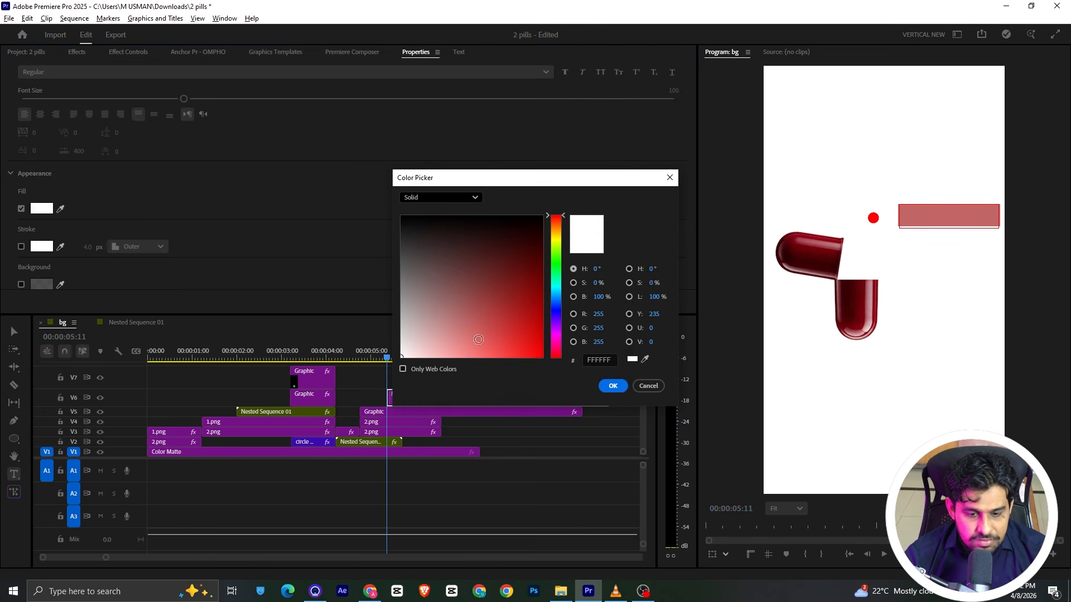
click(617, 385)
Step: Make the "More post" text Bold with faux bold and reduce its font size to 52
scroll(62, 146, up, 1)
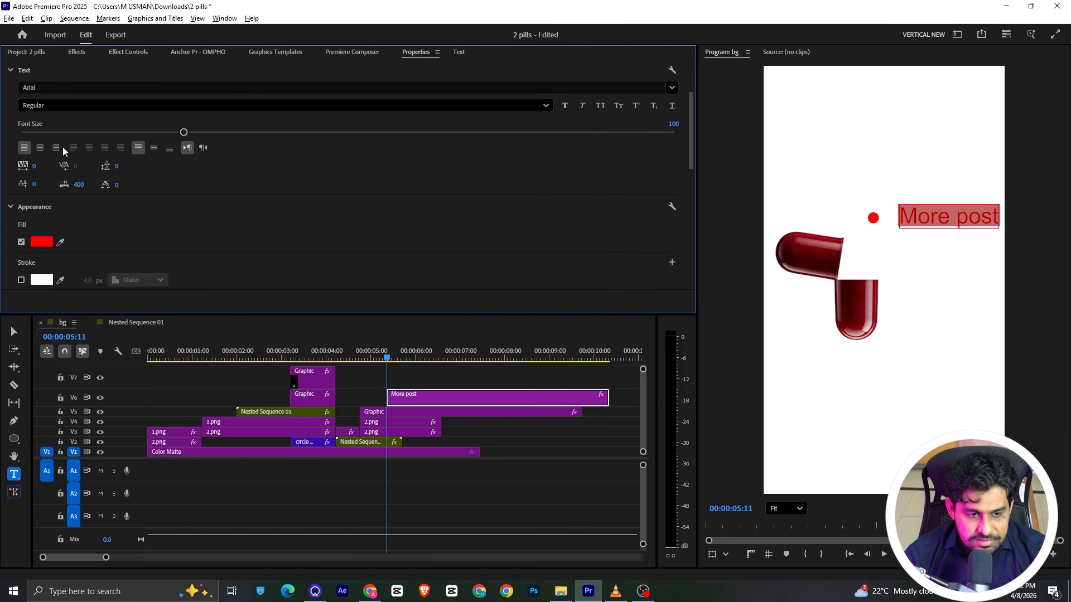
click(58, 104)
click(65, 150)
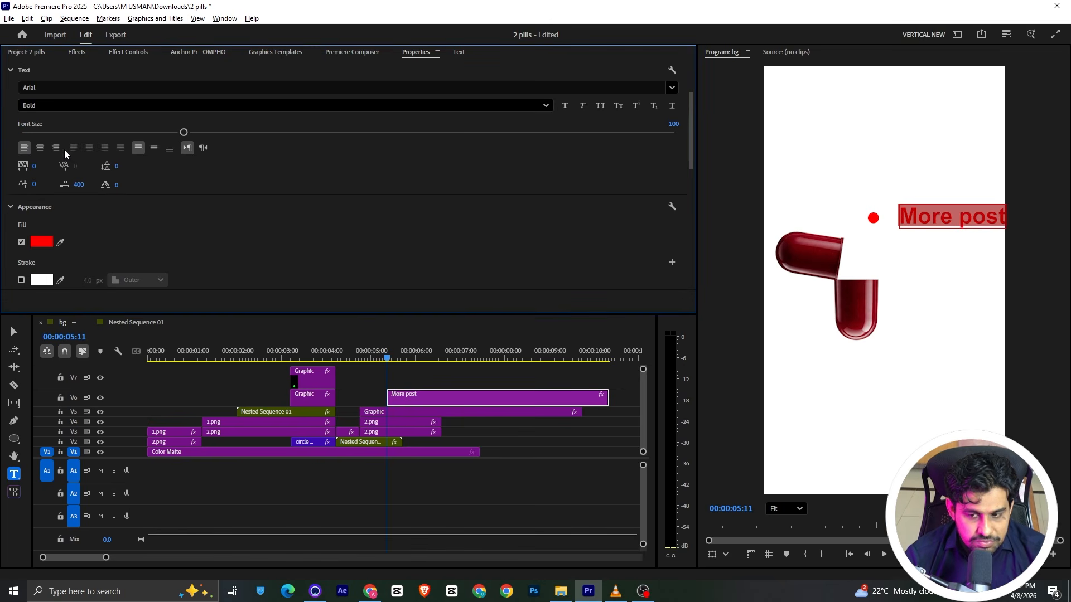
click(564, 106)
drag(183, 132, 107, 134)
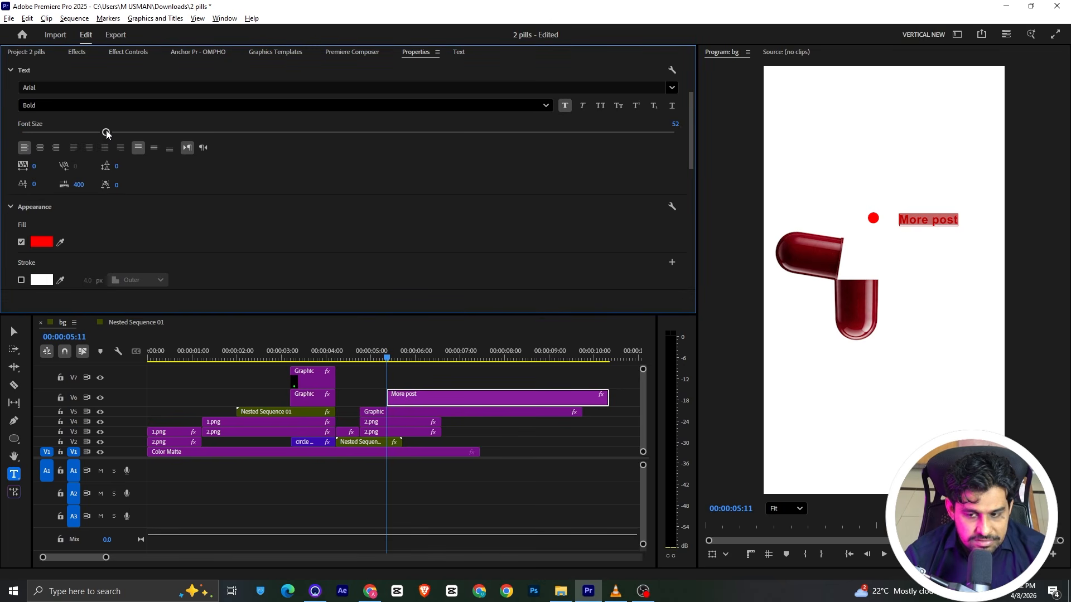
Step: Compare the label with the reference and move the "More post" text right next to the red circle
key(alt+Tab)
key(alt+Tab)
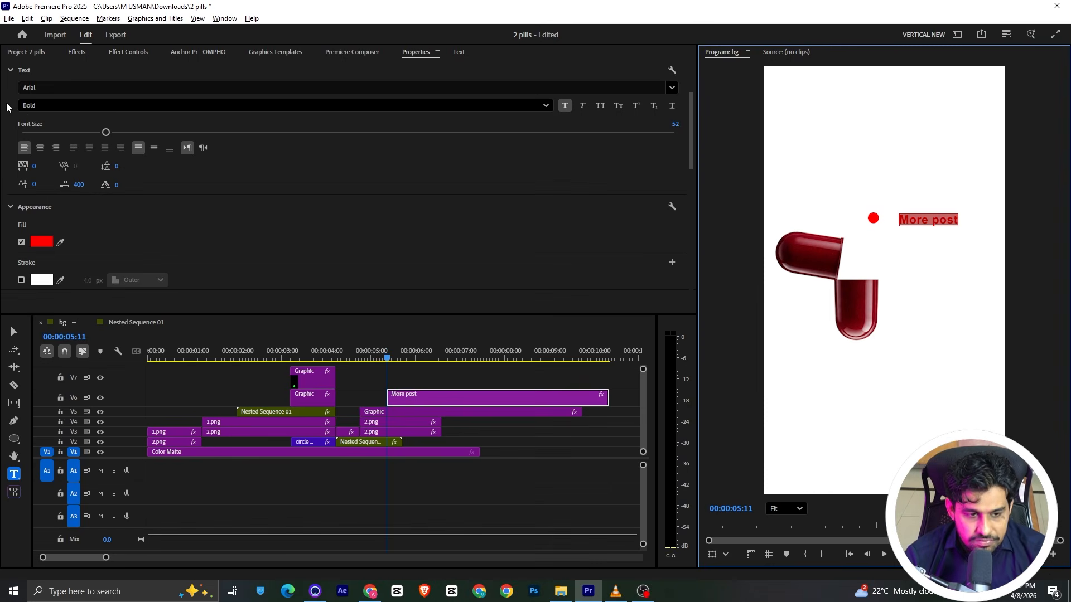
click(15, 331)
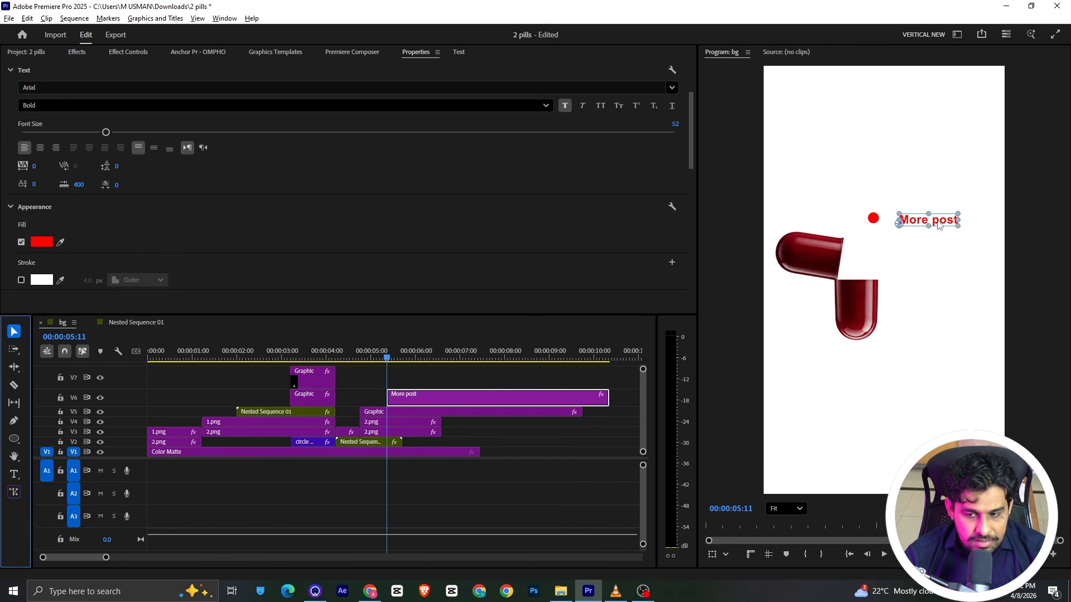
drag(938, 224, 925, 222)
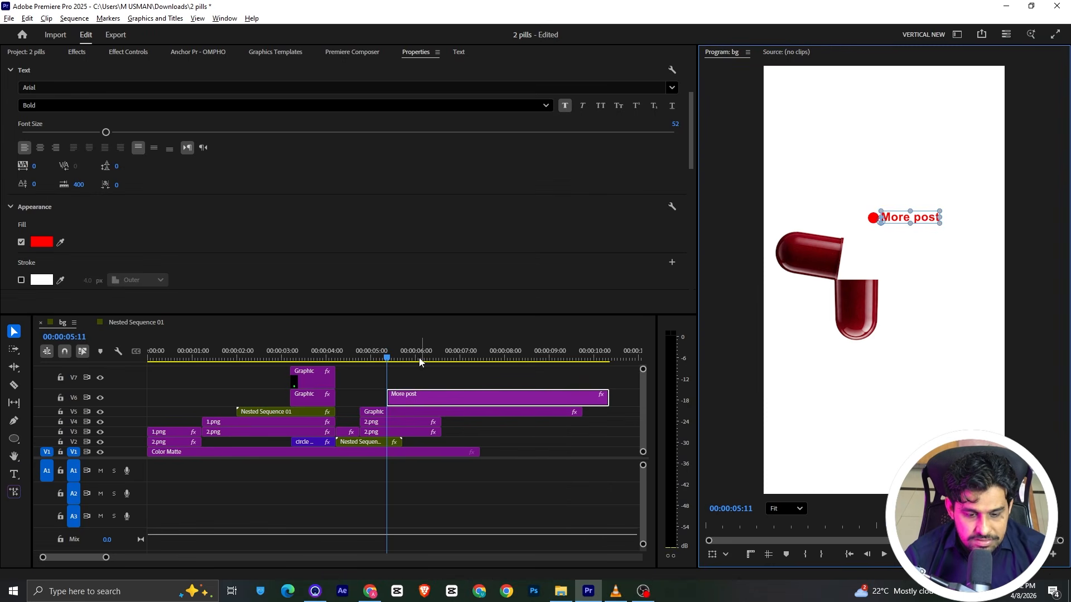
Step: Align the "More post" clip's start with the circle clip on V5 and nest both clips into one sequence
drag(438, 397, 410, 397)
shift+click(409, 411)
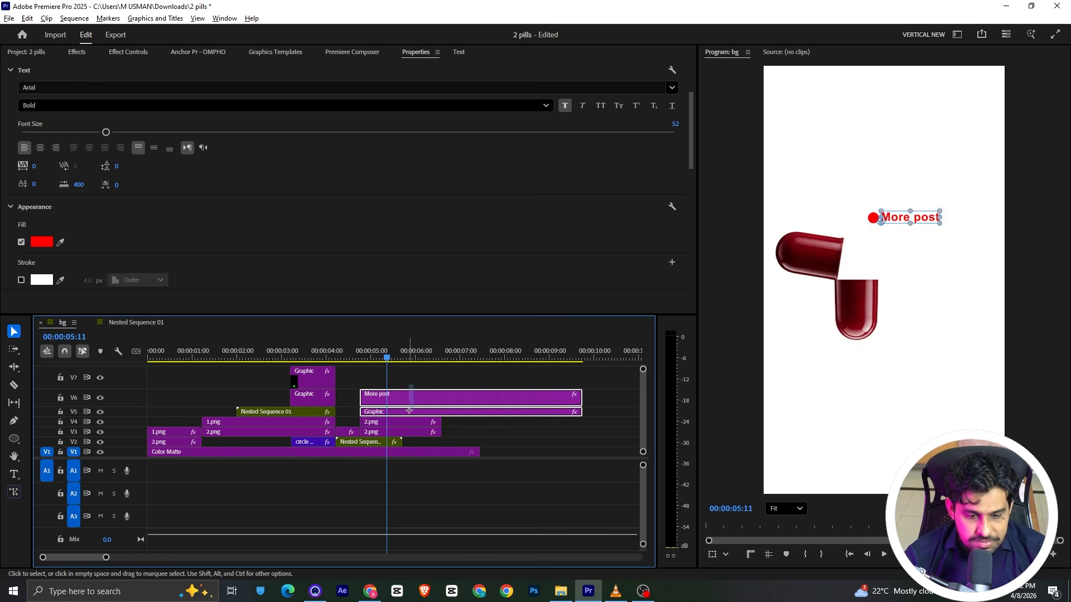
right_click(409, 410)
click(440, 320)
click(554, 306)
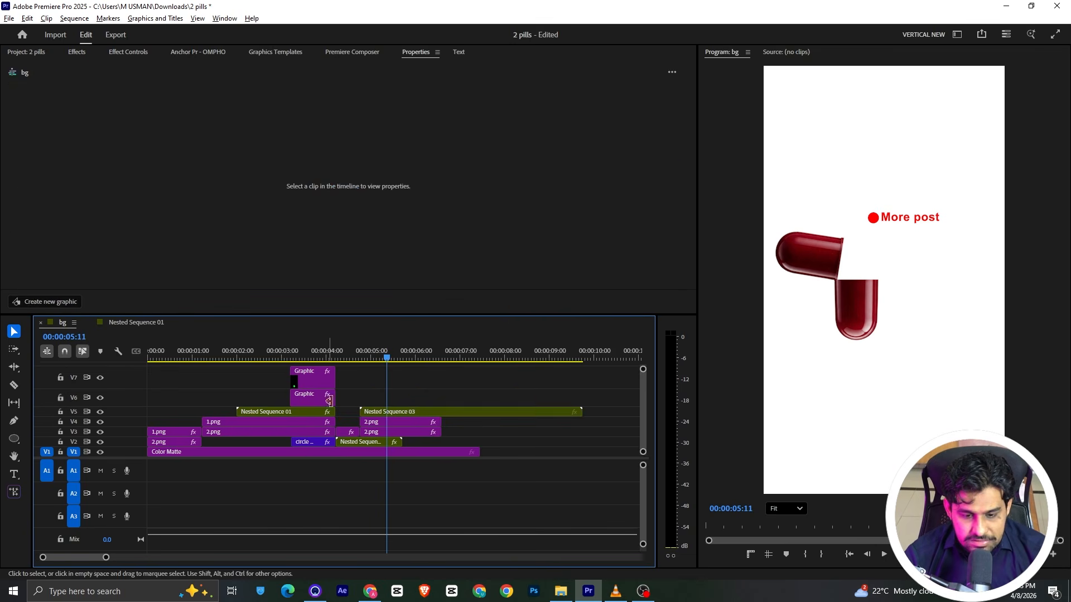
Step: Enable Opacity, Position and Scale keyframing on the Nested Sequence 03 clip at 00:00:05:11
click(383, 412)
click(128, 52)
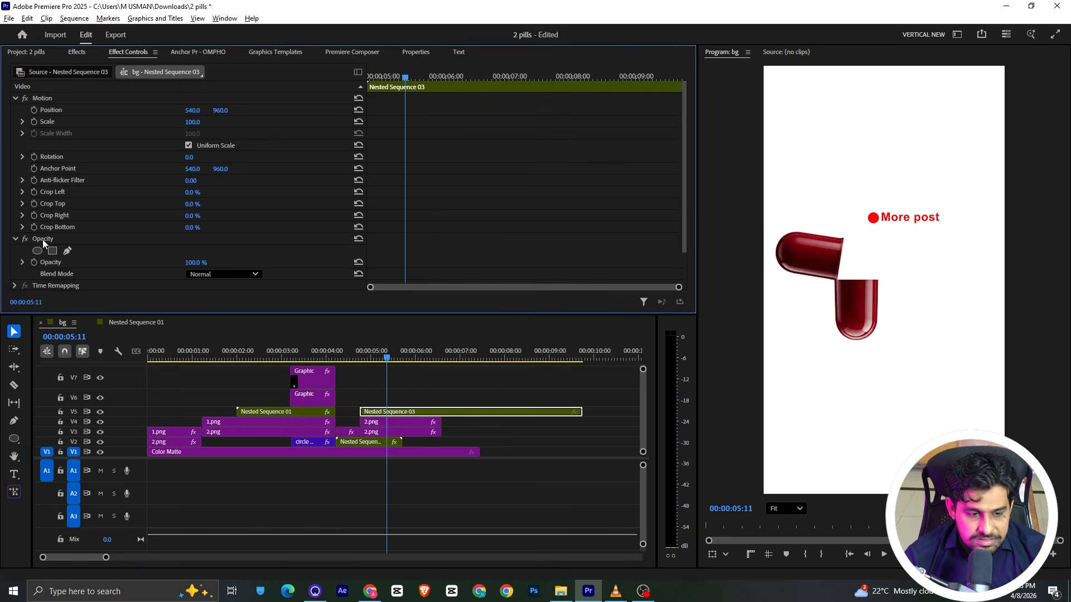
click(34, 262)
click(34, 110)
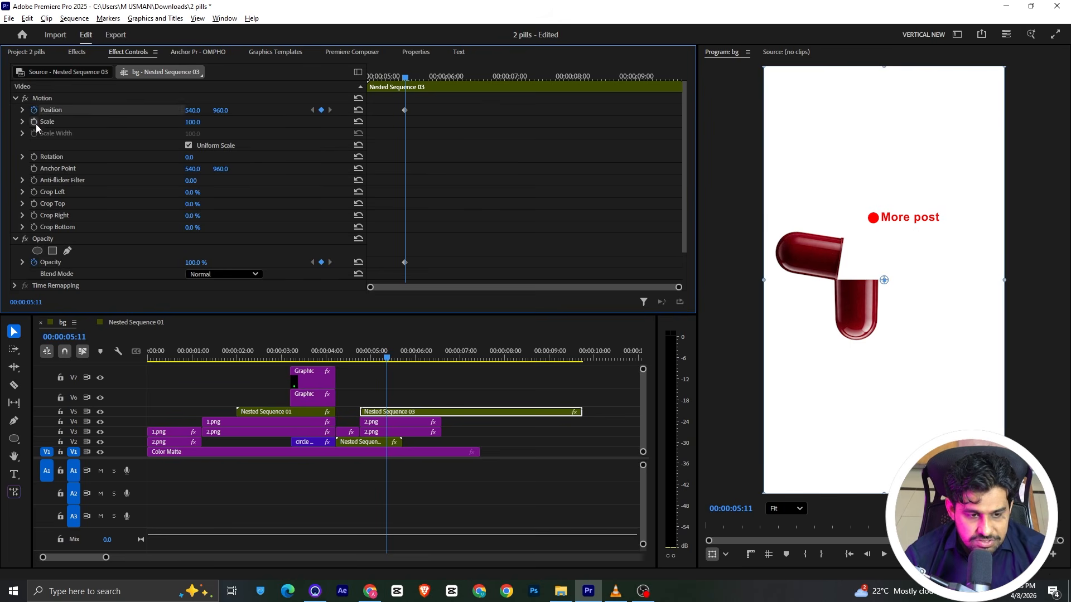
click(34, 122)
drag(416, 113, 389, 283)
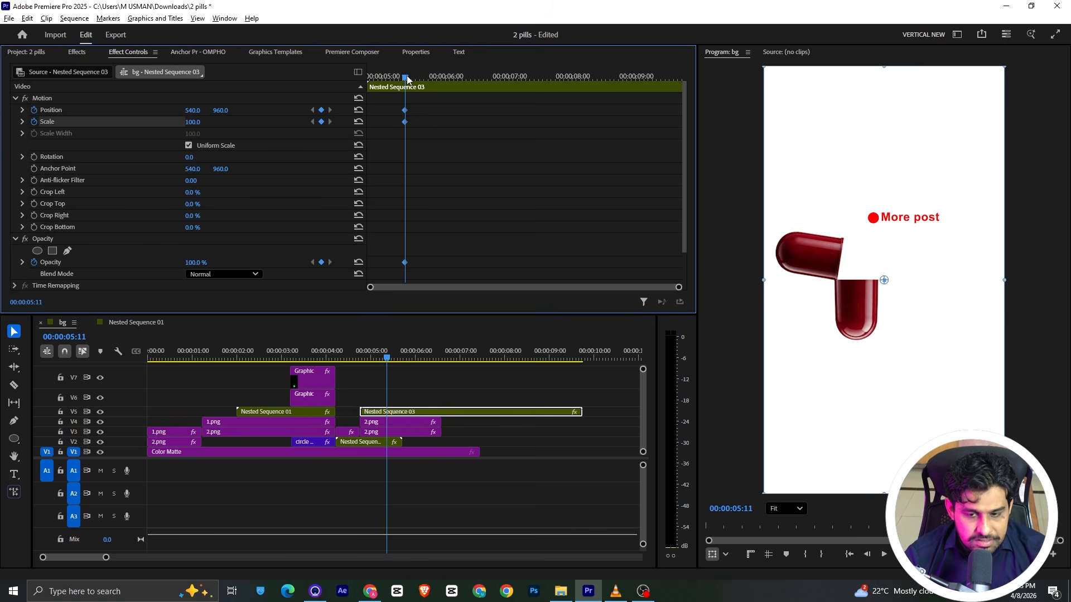
Step: At the clip's start, keyframe scale 59, position 370, 1162.5 inside the pill and zero opacity, and preview the label animation
drag(406, 78, 358, 83)
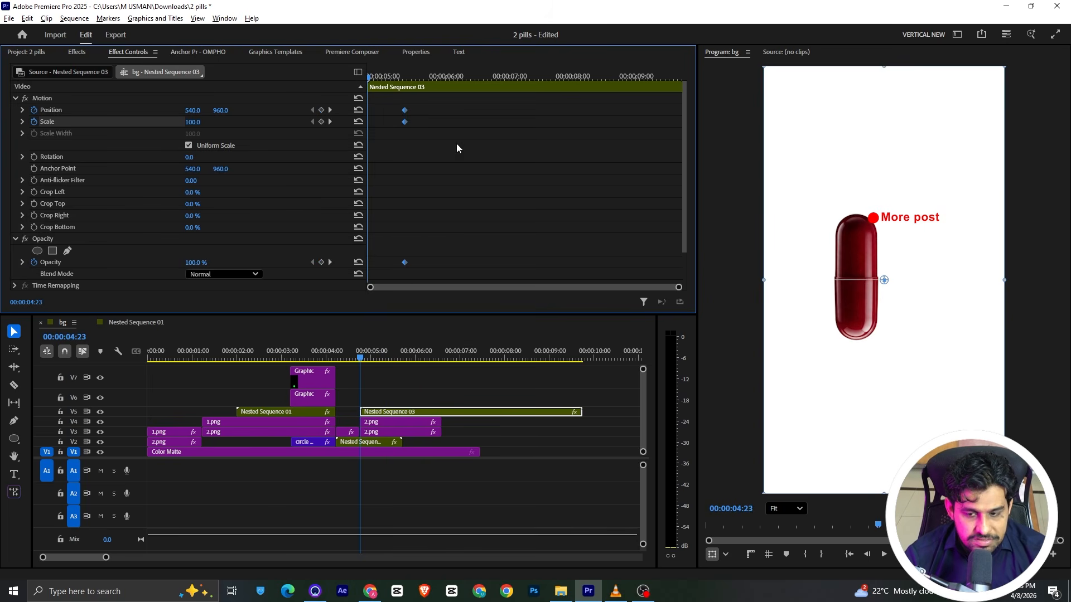
drag(197, 123, 174, 122)
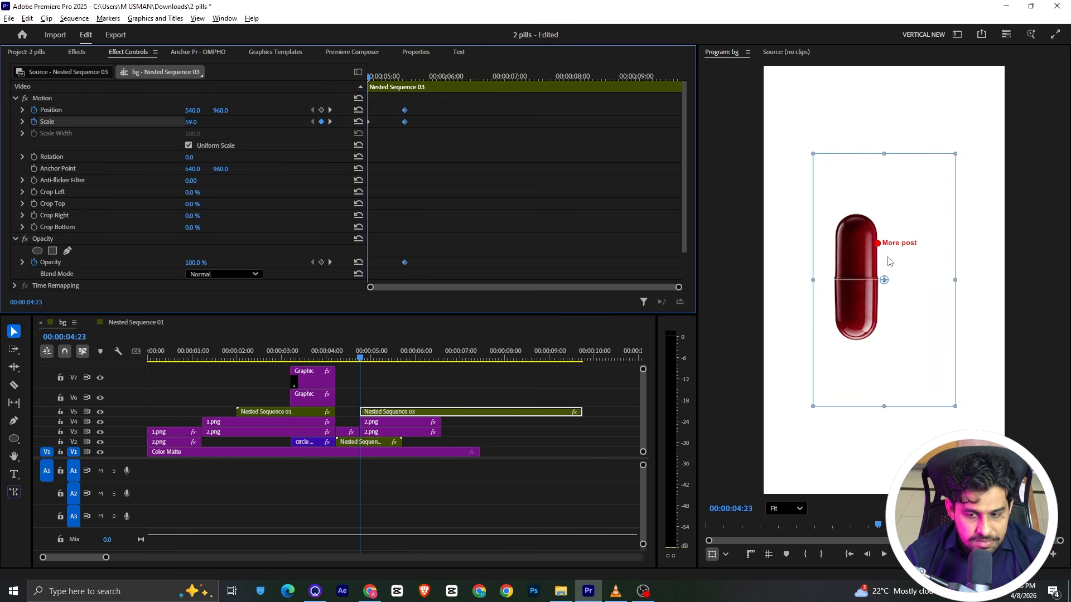
drag(899, 247, 861, 290)
drag(200, 263, 144, 262)
key(space)
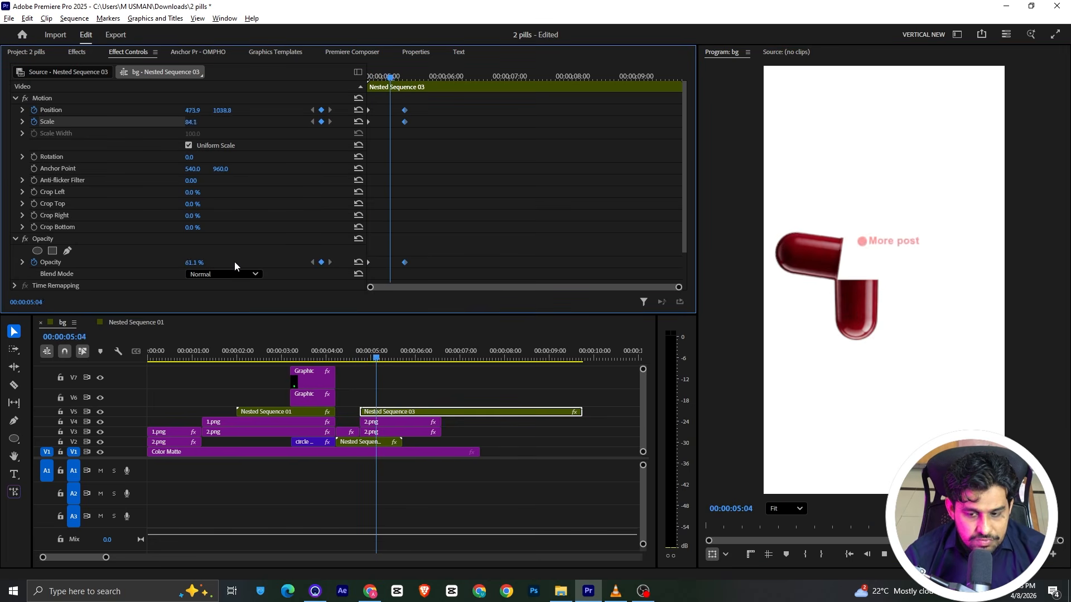
key(space)
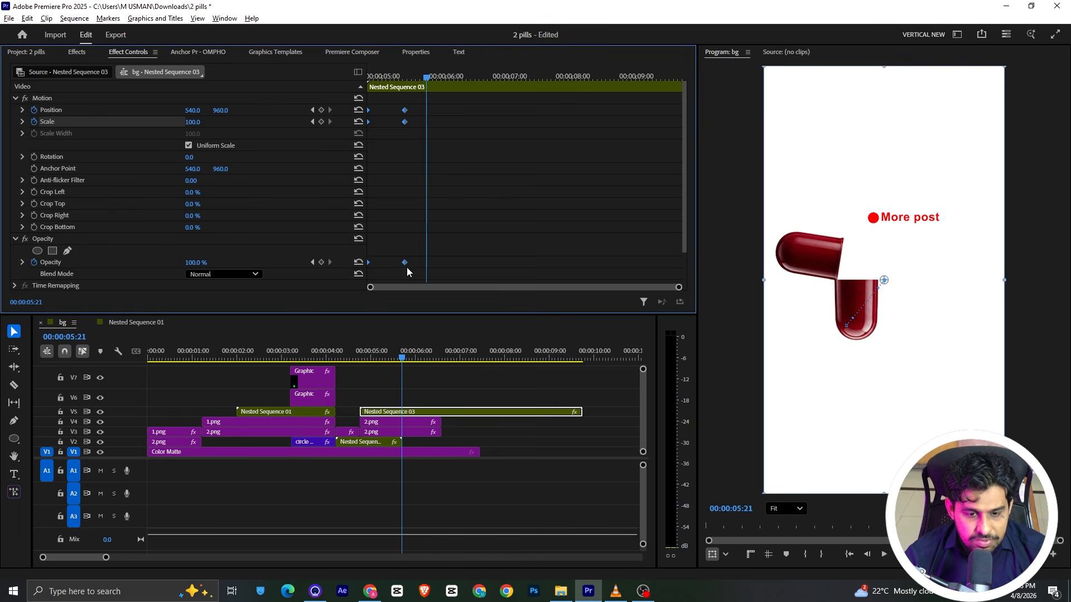
Step: Apply Ease In to all of the label clip's Position, Scale and Opacity keyframes and preview the motion
right_click(404, 263)
mouse_move(456, 356)
click(562, 410)
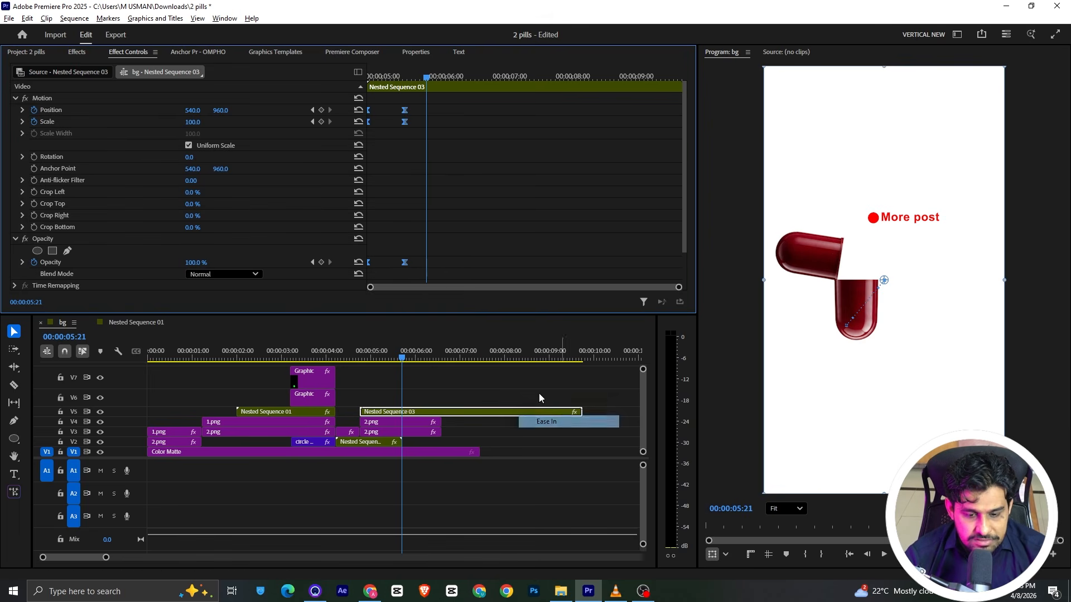
key(Up)
key(space)
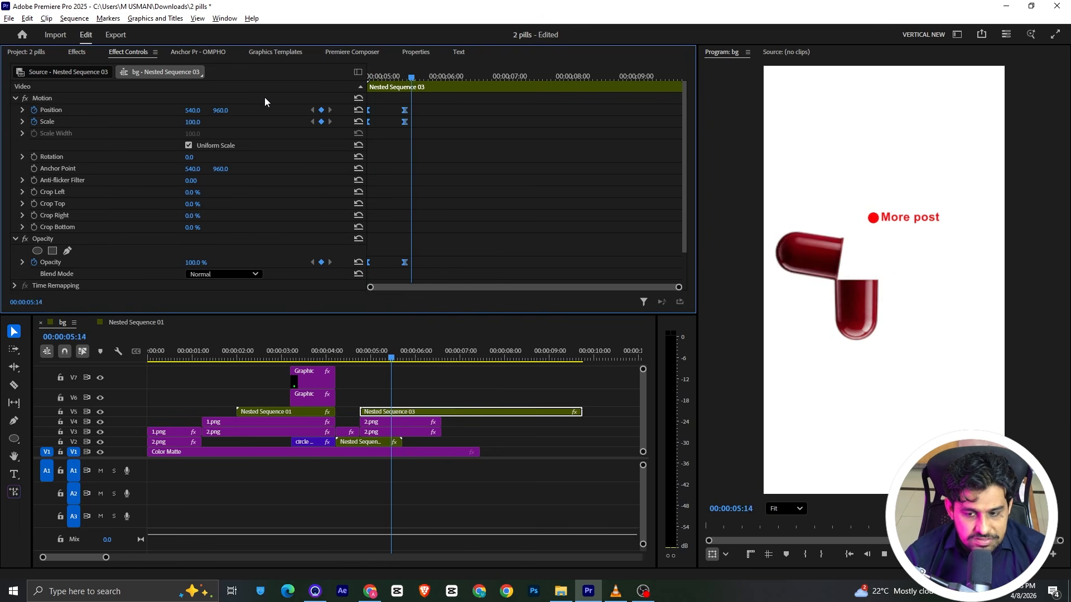
key(space)
Step: Lengthen the label animation by delaying its end keyframes, and reshape the Position velocity curve to peak early and slow gradually
drag(381, 274, 439, 257)
drag(388, 78, 366, 82)
click(22, 108)
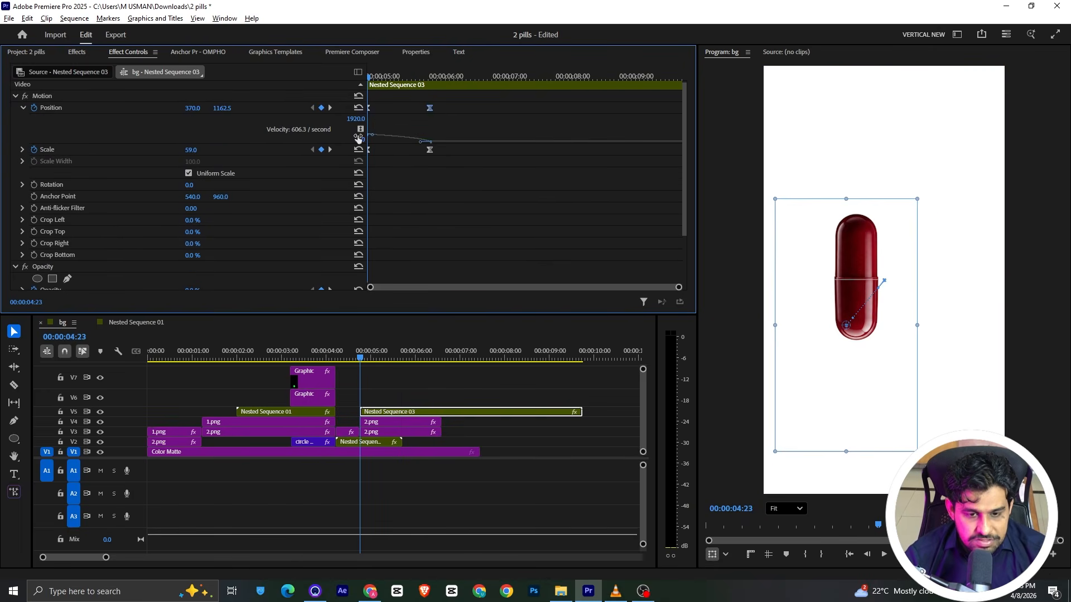
drag(375, 139, 406, 142)
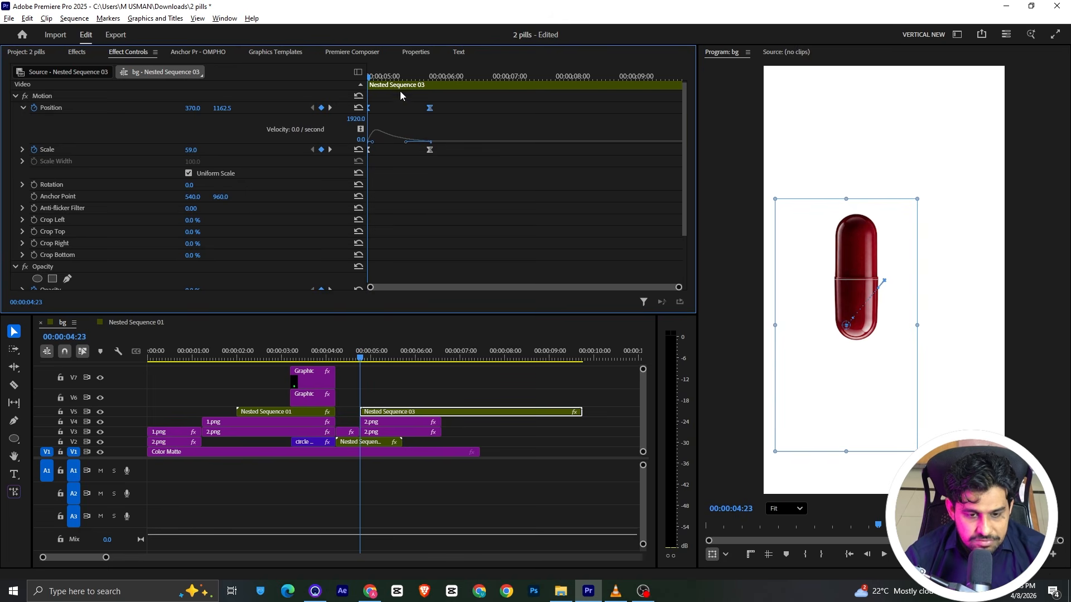
click(22, 107)
key(space)
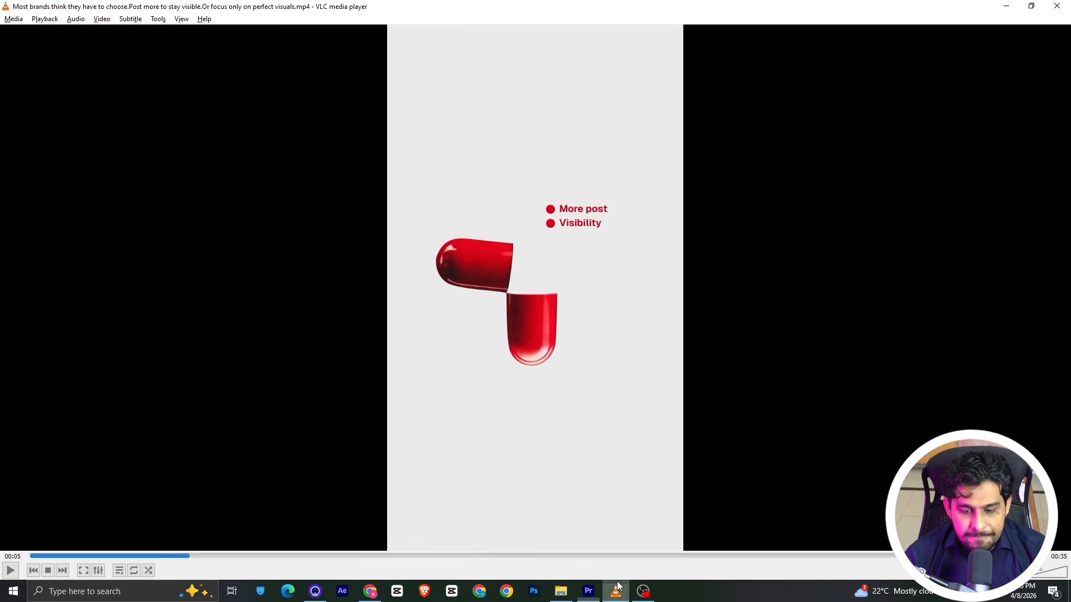
Step: Switch to VLC and play the reference past the "More post" and "Visibility" labels to examine how the red and blue pills move
click(616, 591)
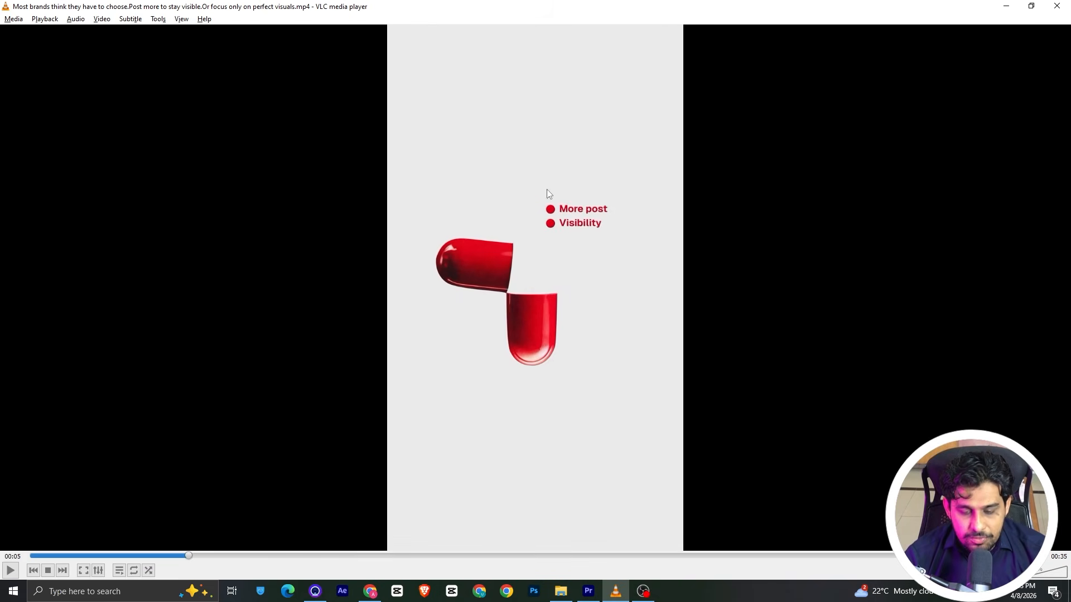
key(space)
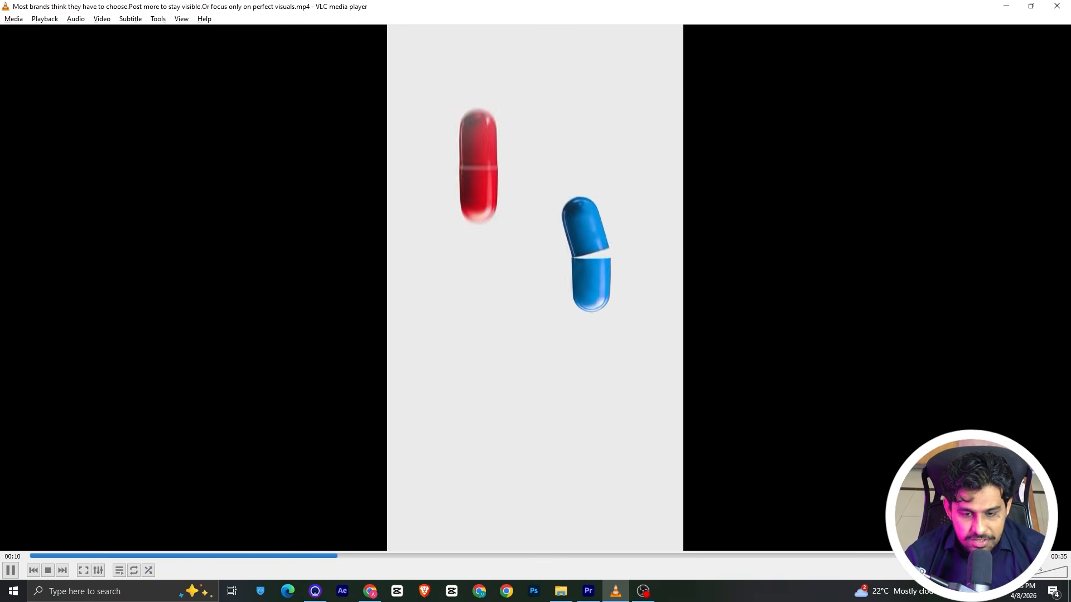
key(space)
key(space)
key(space)
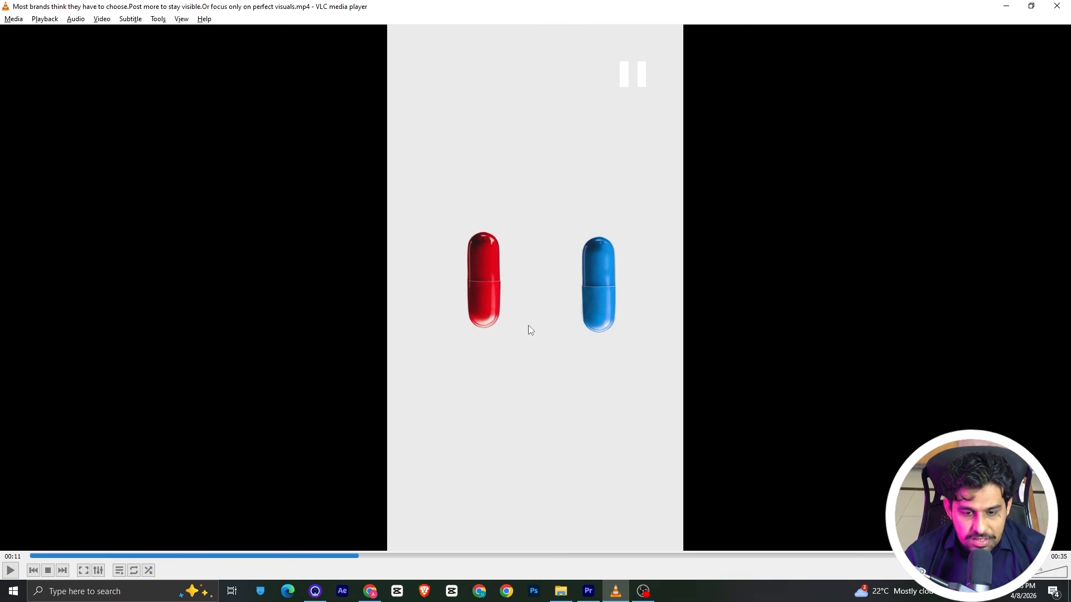